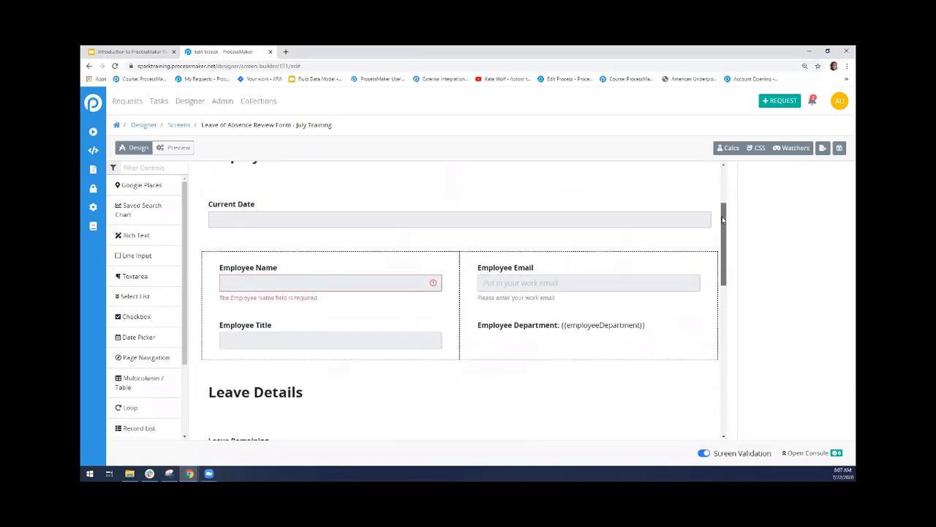
# Examine the Leave of Absence Review Form's Employee Department text, Leave Approval section and Submit button, plus the list of available controls
pyautogui.click(637, 326)
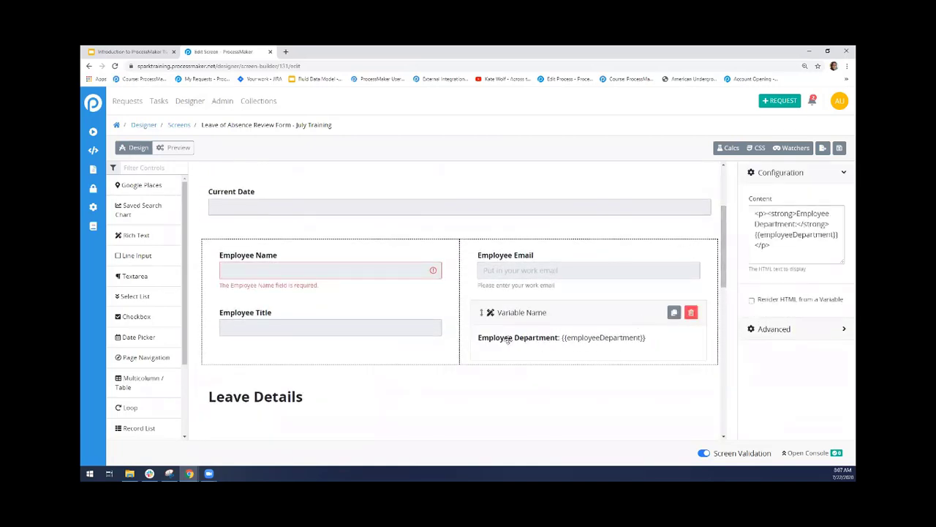
pyautogui.moveTo(563, 337); pyautogui.dragTo(648, 341)
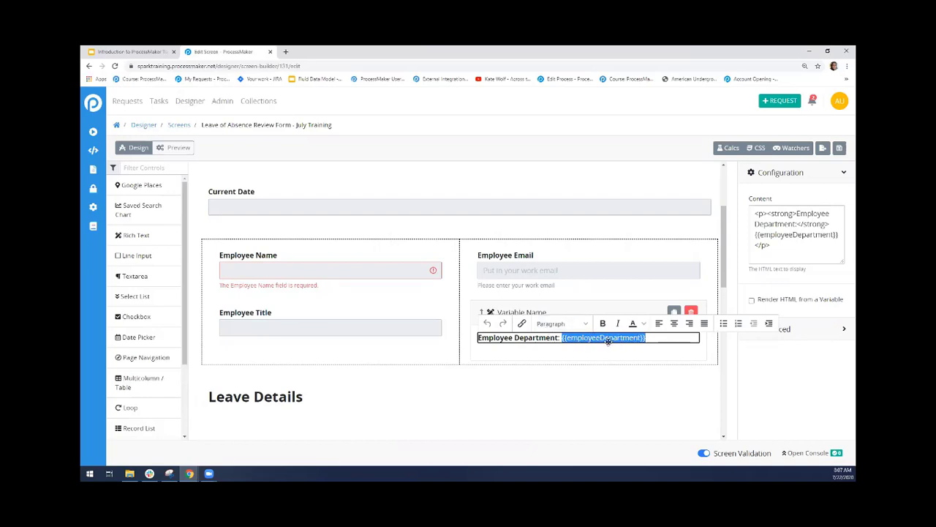
pyautogui.moveTo(725, 235); pyautogui.dragTo(708, 349)
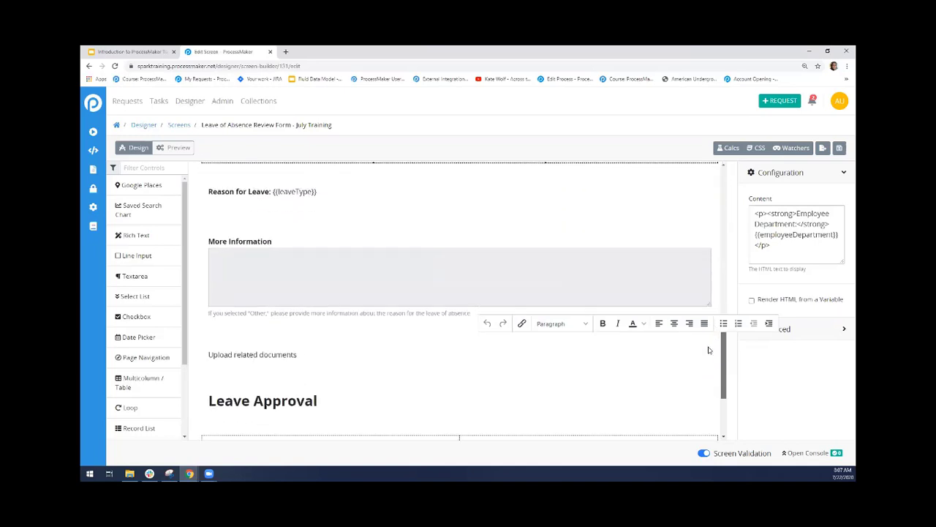
pyautogui.scroll(-3, 373, 393)
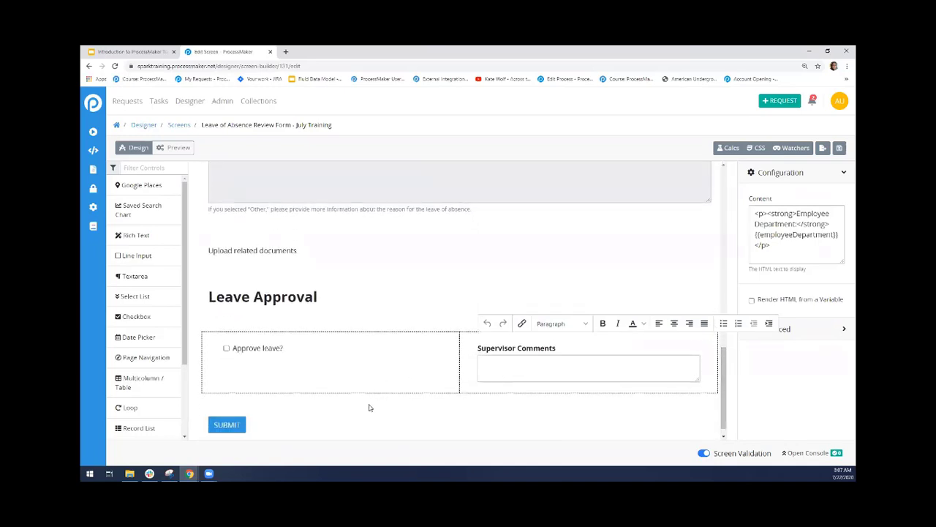
pyautogui.click(365, 411)
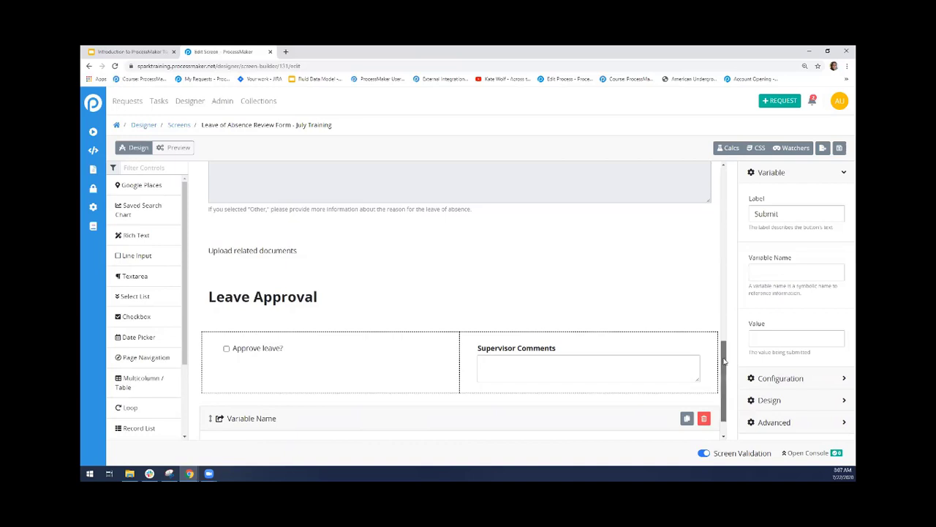
pyautogui.scroll(-1, 725, 357)
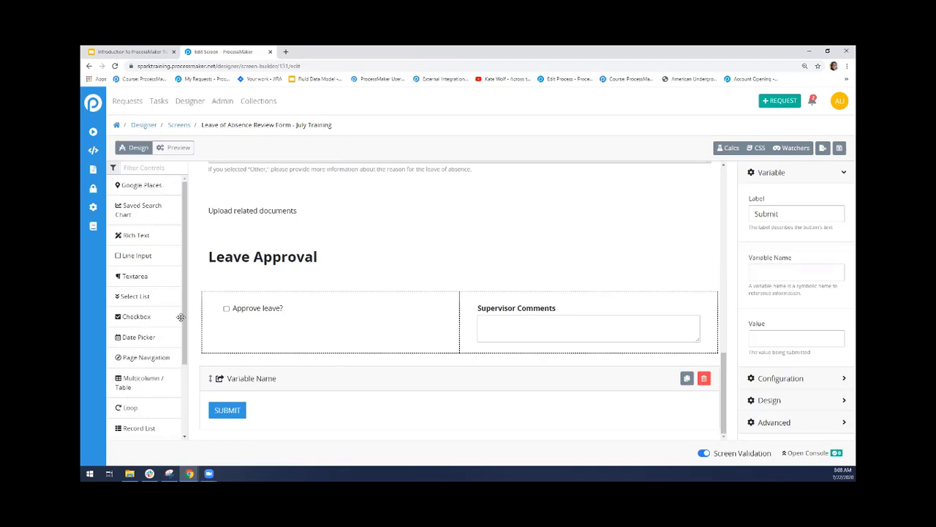
pyautogui.moveTo(185, 304); pyautogui.dragTo(179, 376)
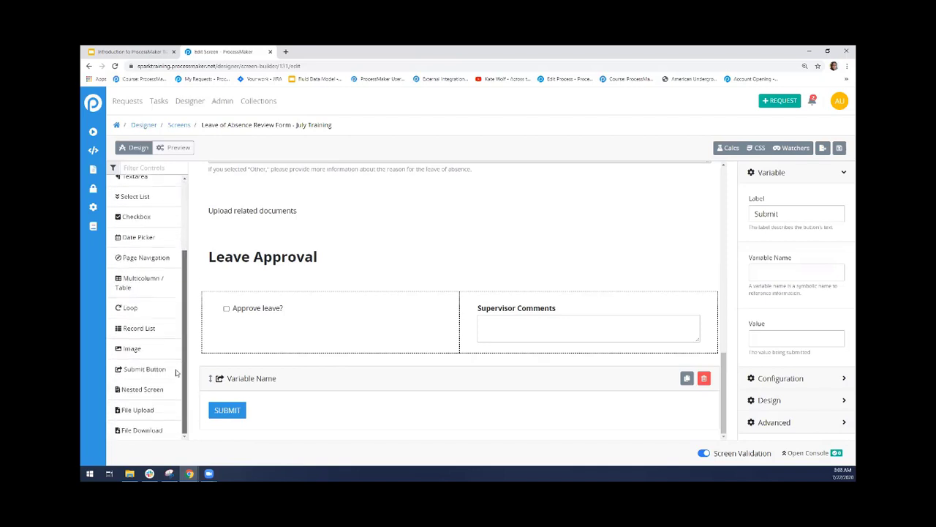
pyautogui.scroll(3, 174, 386)
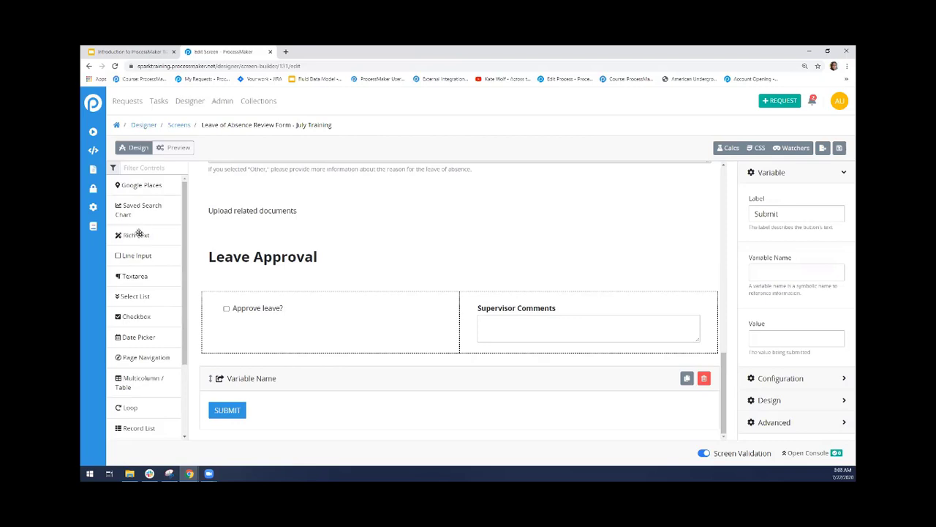
pyautogui.moveTo(723, 366); pyautogui.dragTo(722, 176)
# Leave the review form without saving and return to the list of screens
pyautogui.click(179, 125)
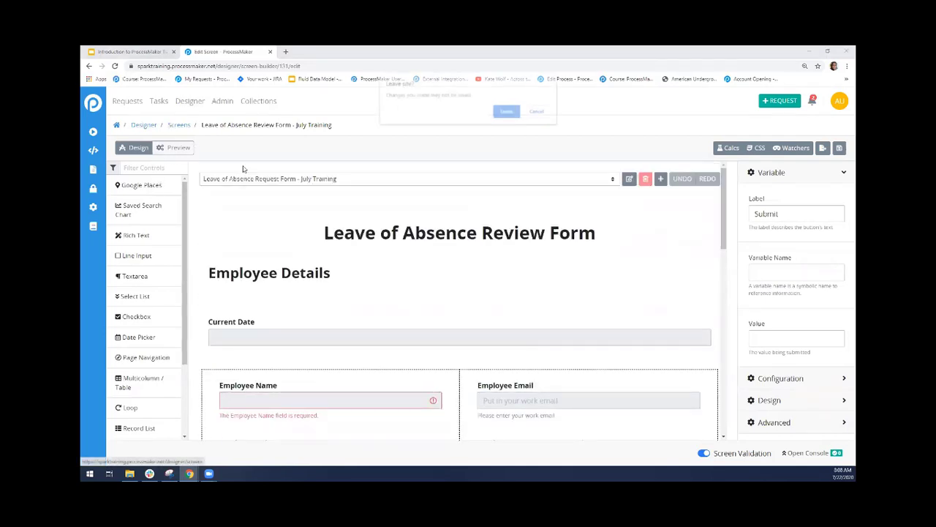
pyautogui.click(511, 112)
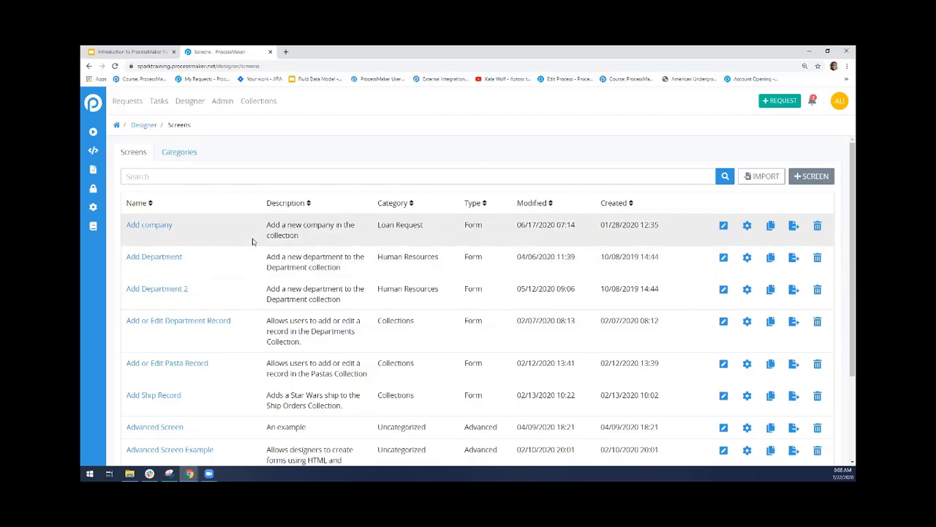
pyautogui.click(806, 180)
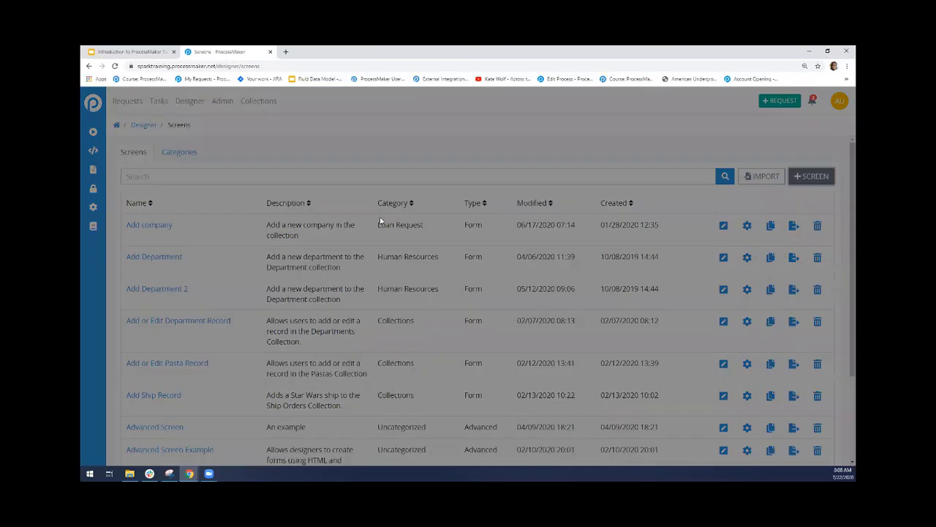
pyautogui.click(388, 198)
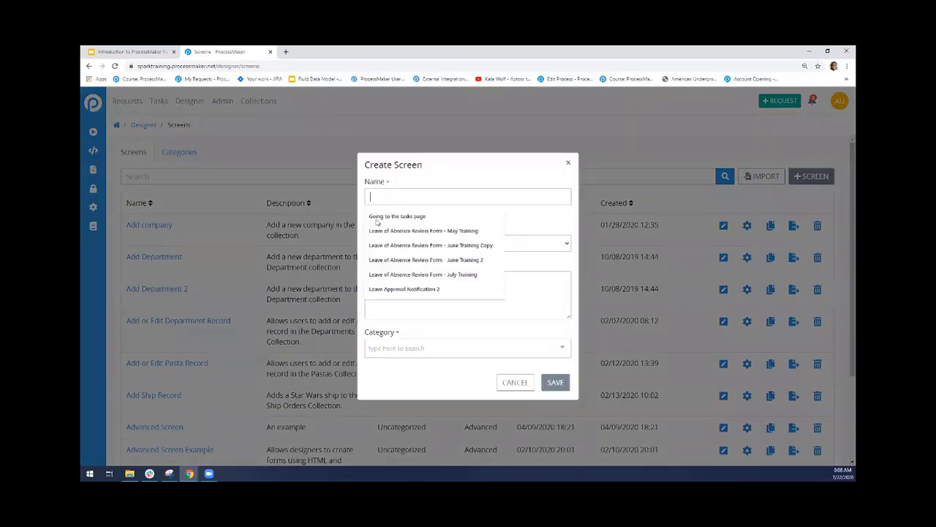
pyautogui.click(477, 186)
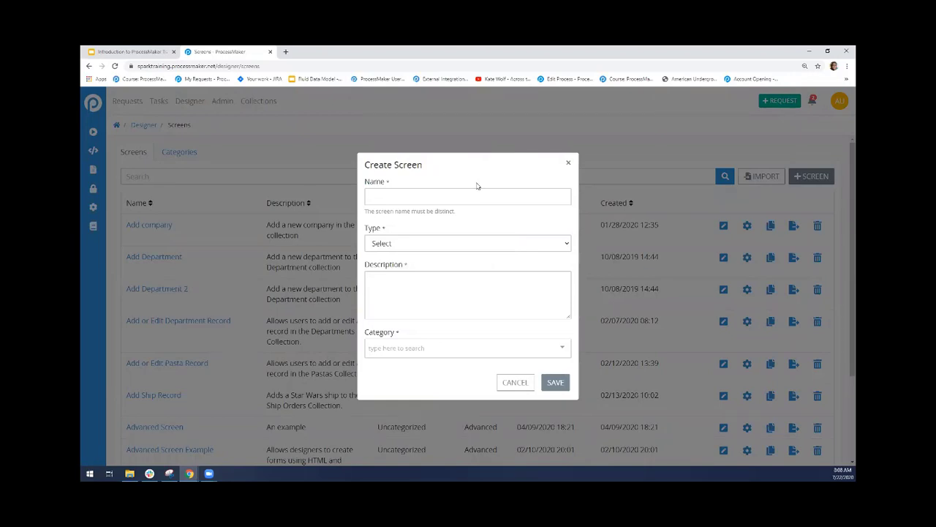
pyautogui.click(567, 162)
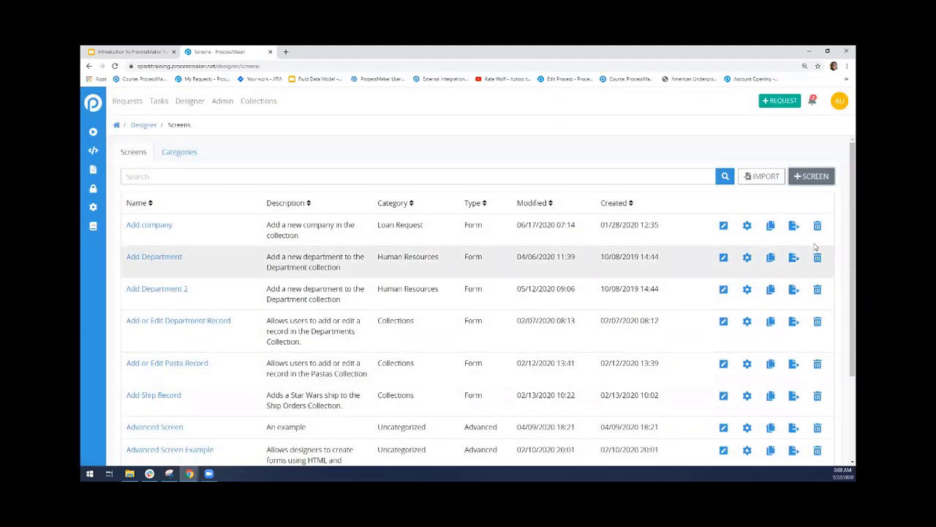
# Search the screens for "test" and open the form named Test for editing
pyautogui.moveTo(843, 187); pyautogui.dragTo(843, 275)
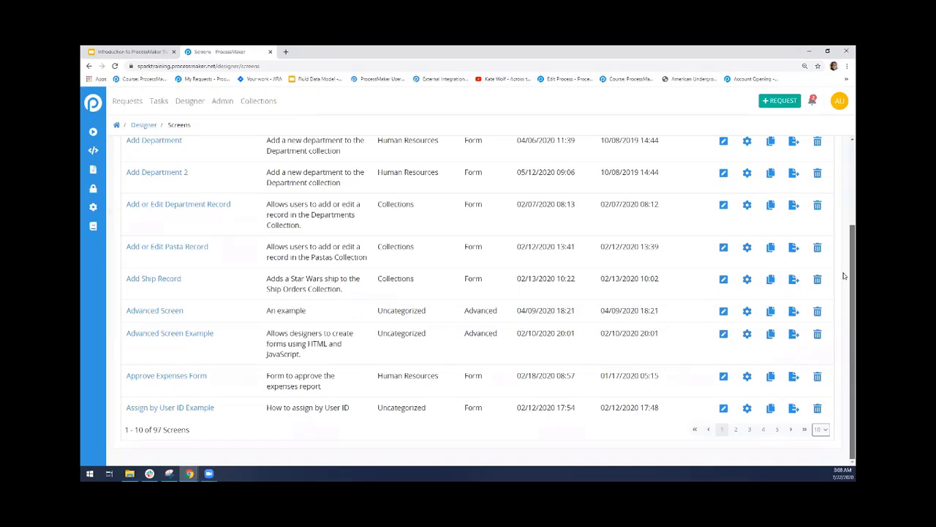
pyautogui.scroll(3, 844, 275)
pyautogui.click(247, 170)
pyautogui.write('blanks')
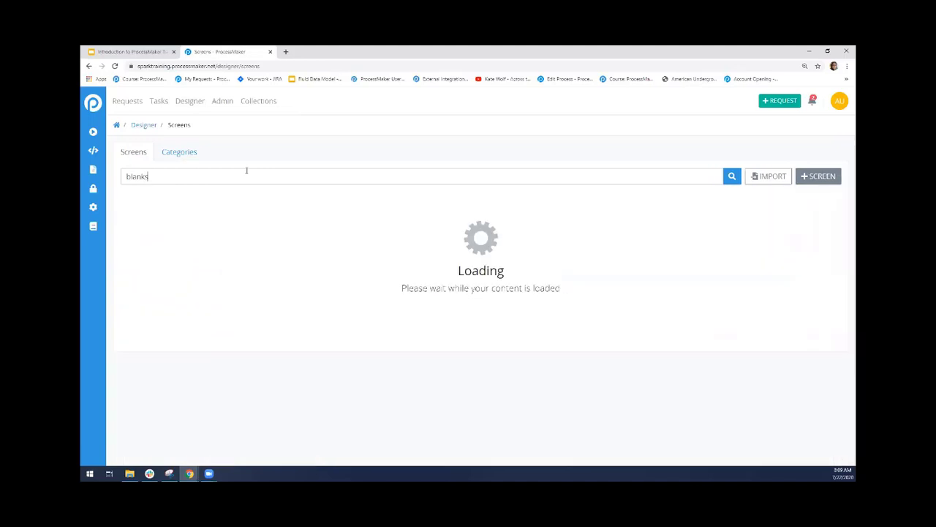
pyautogui.press('BackSpace')
pyautogui.press('BackSpace')
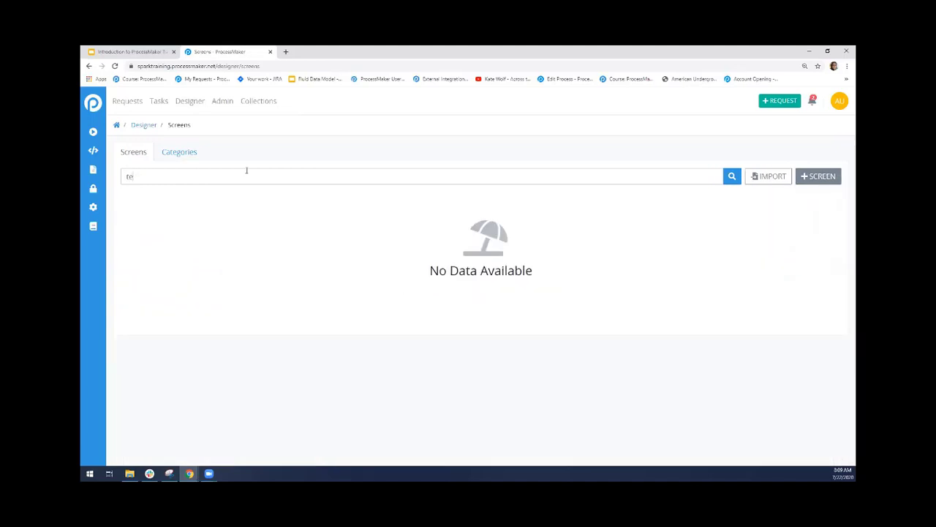
pyautogui.write('test')
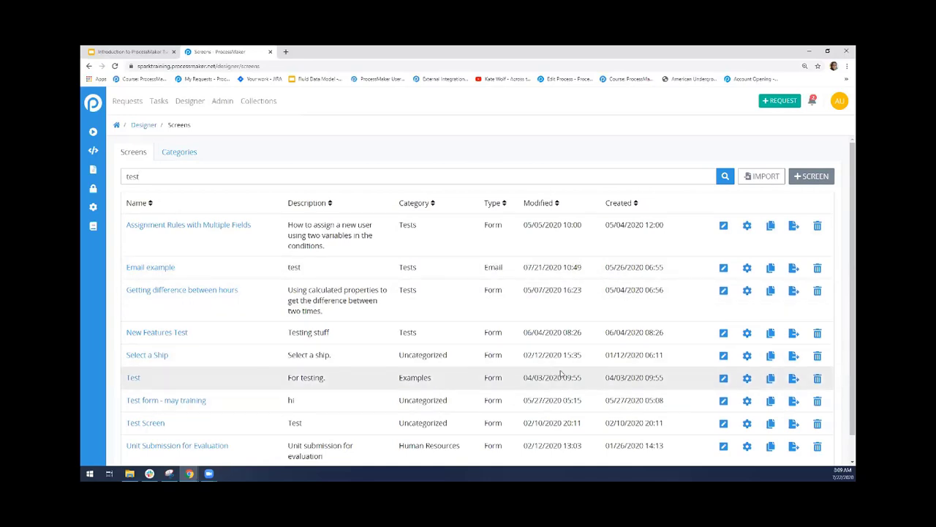
pyautogui.click(724, 379)
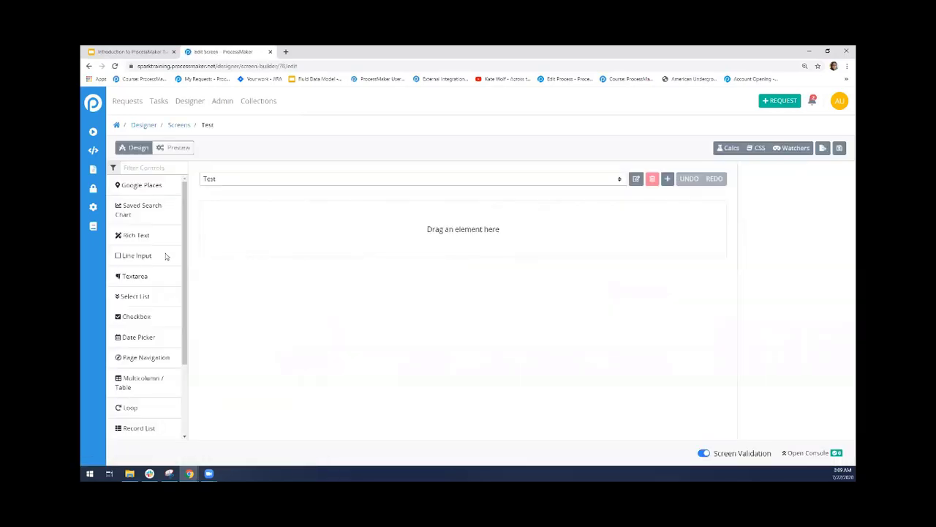
# Add a Google Places control to the Test page and try it in preview with New York, NY, USA, returning to design mode
pyautogui.moveTo(134, 188); pyautogui.dragTo(264, 237)
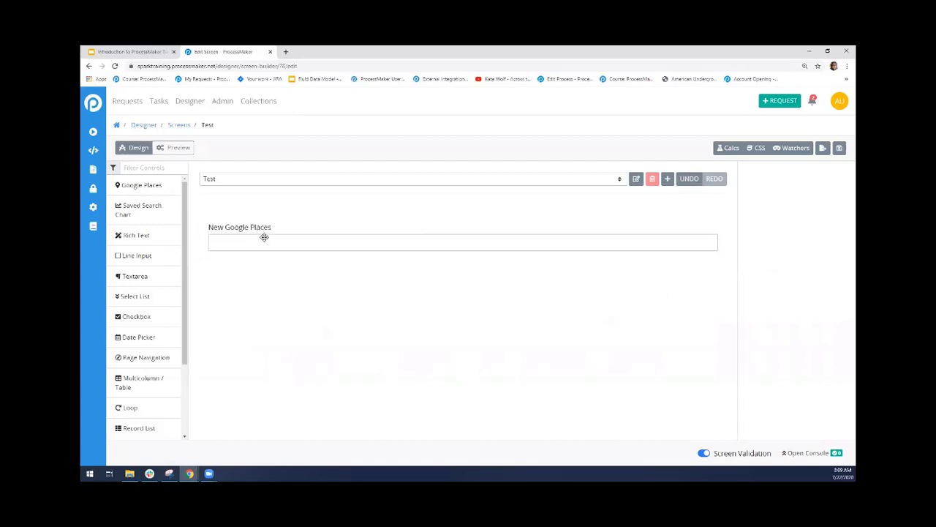
pyautogui.click(174, 147)
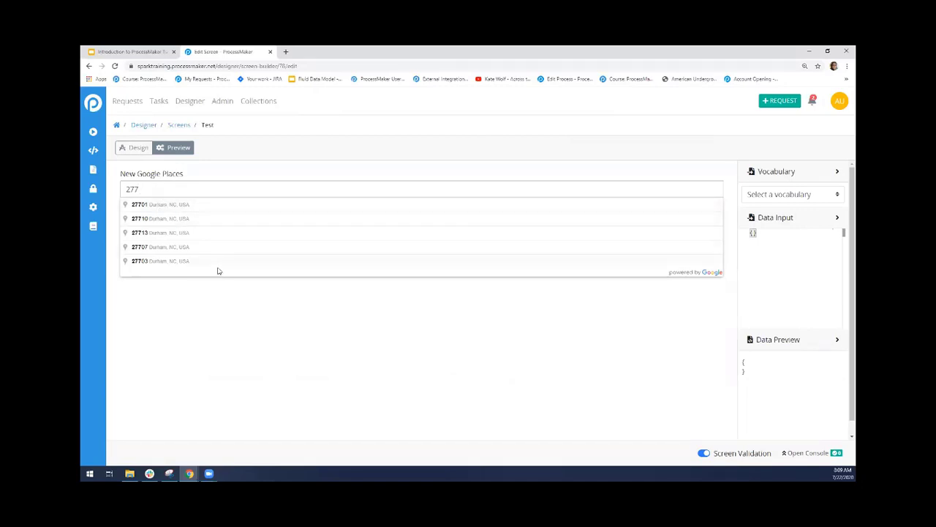
pyautogui.press('BackSpace')
pyautogui.press('BackSpace')
pyautogui.write('b')
pyautogui.press('BackSpace')
pyautogui.write('new yor')
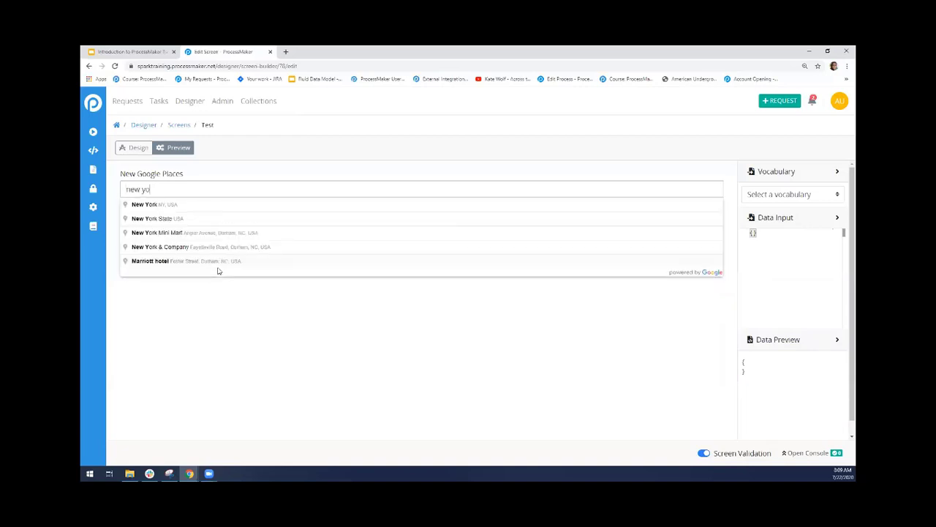
pyautogui.click(170, 207)
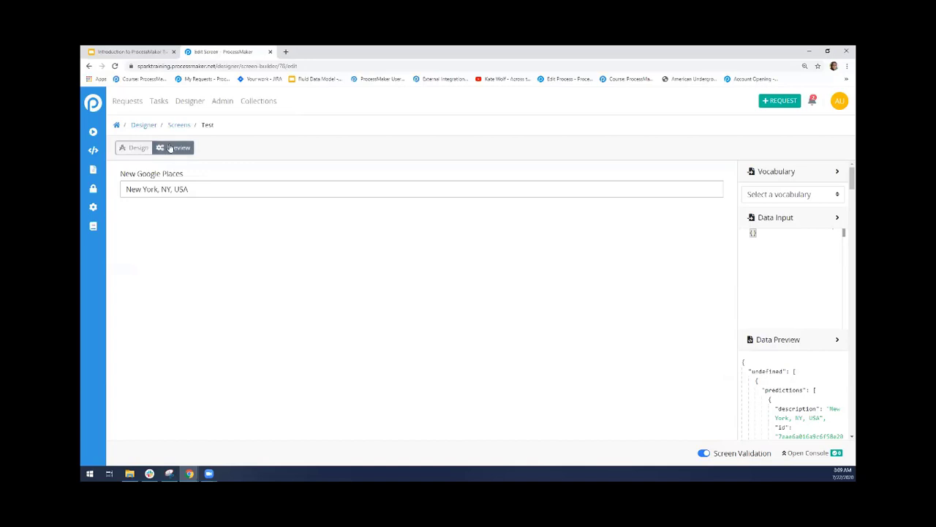
pyautogui.click(139, 148)
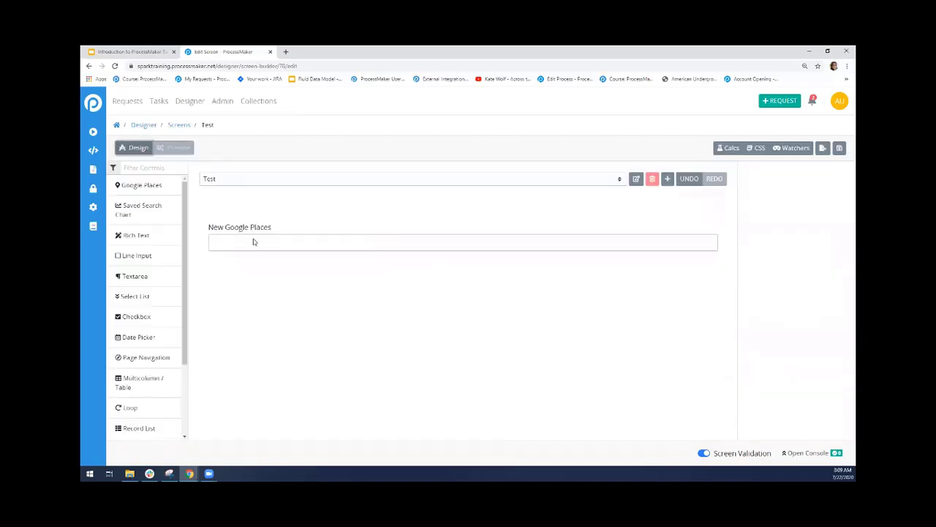
# Inspect the Google Places control's settings and the screen's list of pages
pyautogui.click(333, 247)
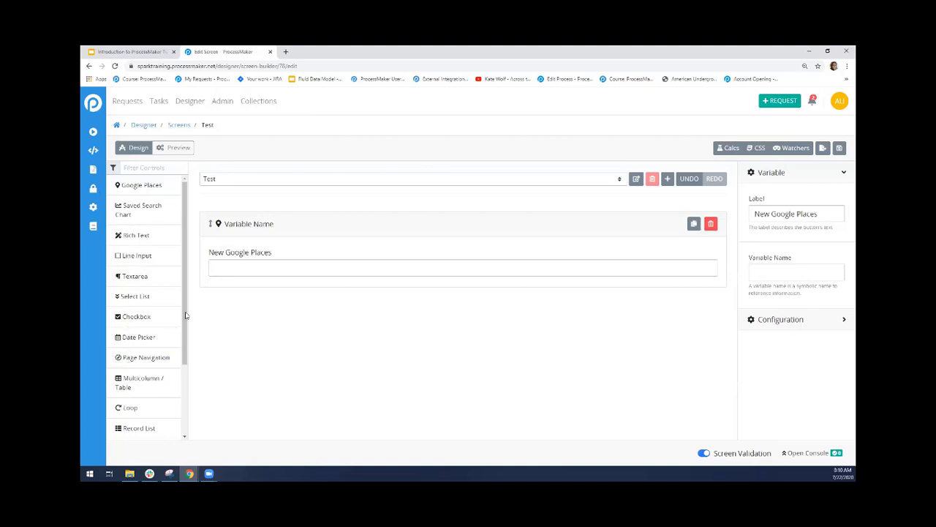
pyautogui.scroll(-2, 185, 313)
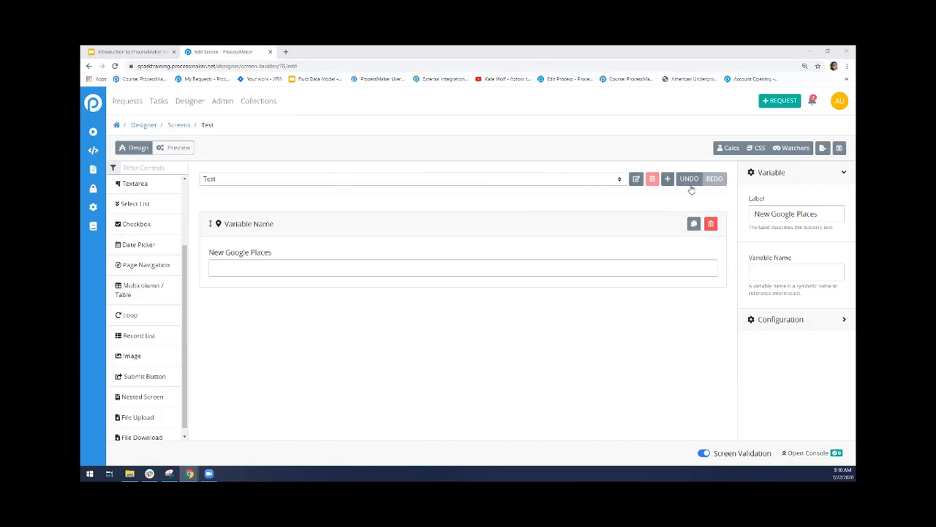
pyautogui.click(354, 181)
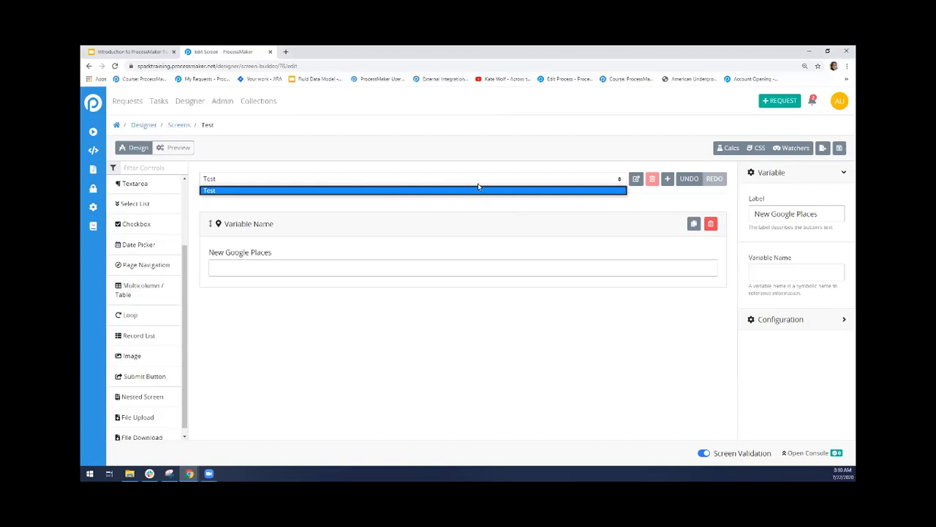
pyautogui.click(548, 198)
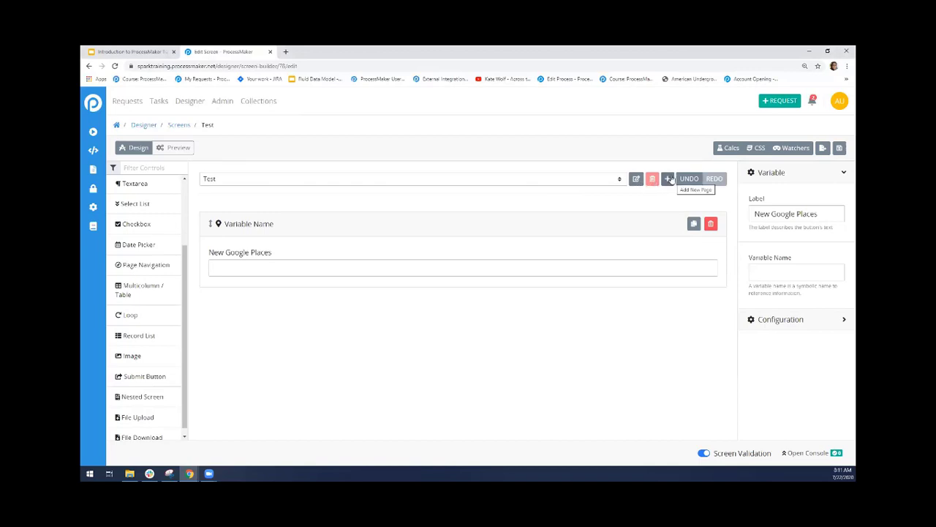
# Add a new page named "Second Page" to the Test screen
pyautogui.click(668, 179)
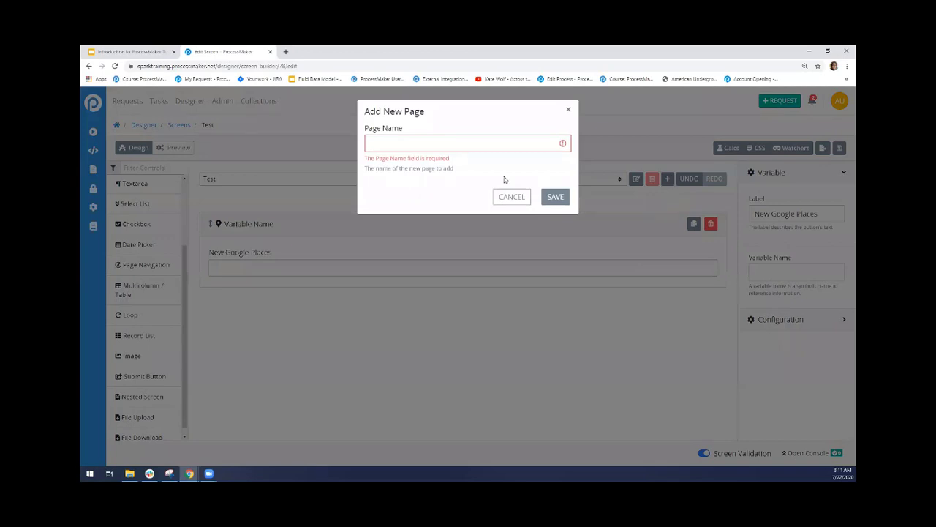
pyautogui.click(485, 145)
pyautogui.write('SEcon')
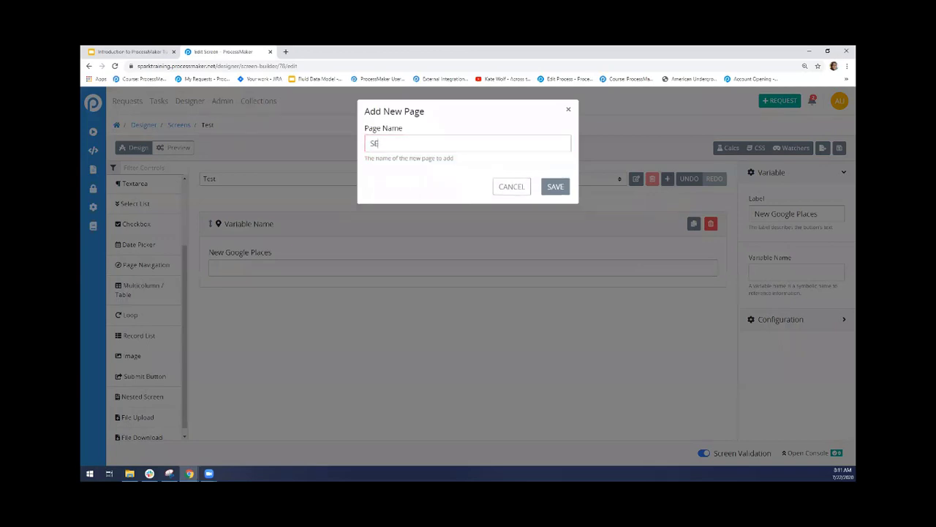
pyautogui.press('BackSpace')
pyautogui.press('BackSpace')
pyautogui.press('BackSpace')
pyautogui.press('BackSpace')
pyautogui.write('econd Page')
pyautogui.click(553, 193)
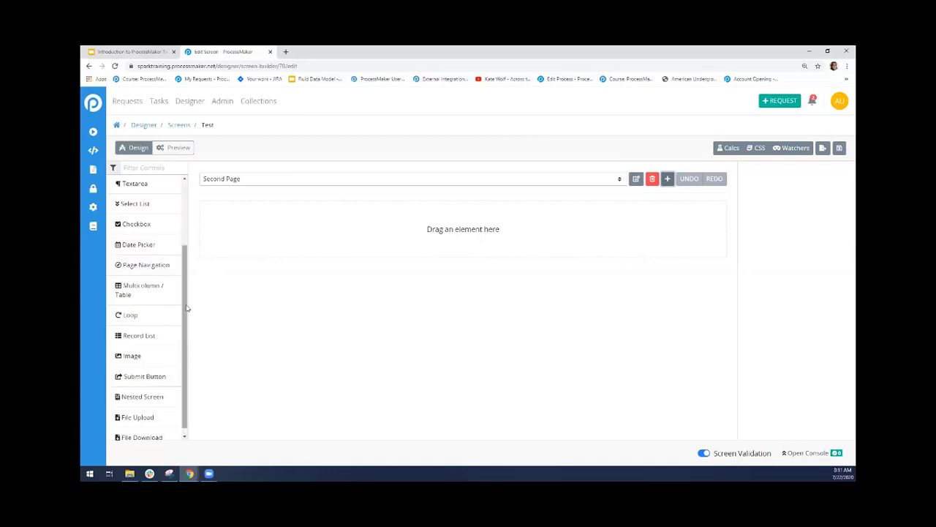
# Add a Rich Text control to the second page with the text "Second Page" formatted as a Heading 2
pyautogui.scroll(2, 179, 201)
pyautogui.moveTo(152, 236); pyautogui.dragTo(281, 235)
pyautogui.tripleClick(280, 251)
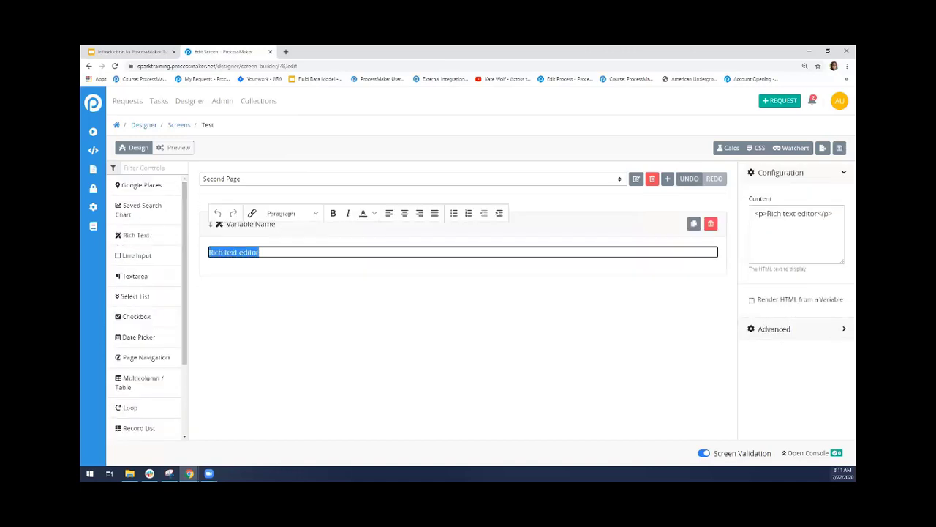
pyautogui.write('Second')
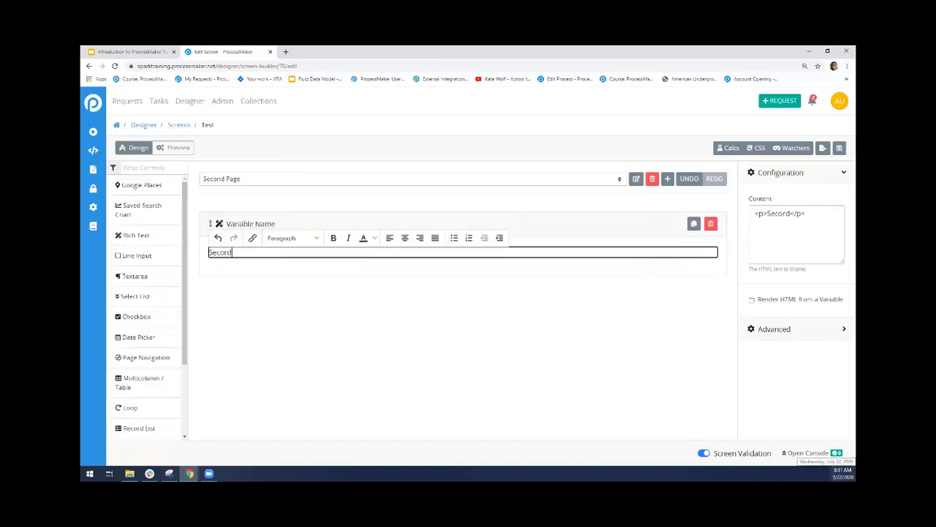
pyautogui.write(' Page')
pyautogui.click(315, 241)
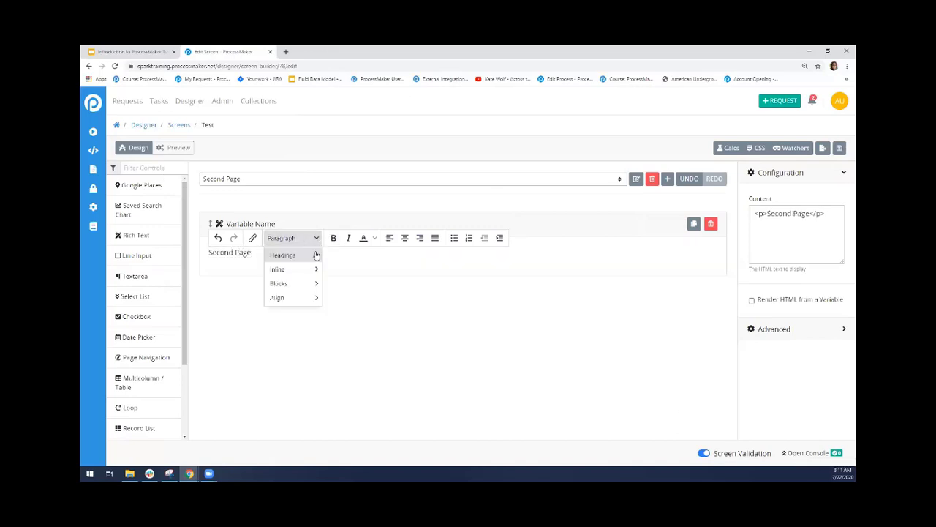
pyautogui.moveTo(318, 258)
pyautogui.click(366, 273)
pyautogui.click(322, 302)
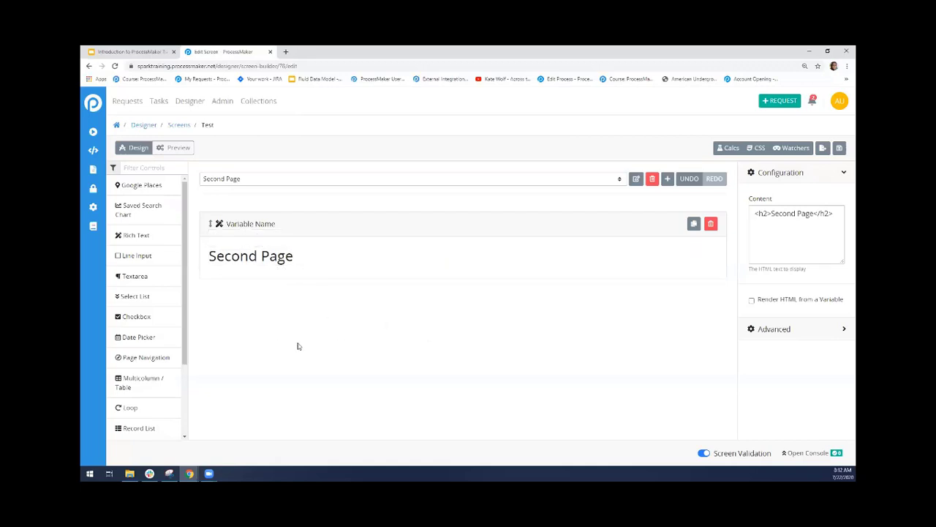
# Add a Page Navigation button labelled "Back" below the Second Page heading, with the Test page as its destination
pyautogui.moveTo(146, 357); pyautogui.dragTo(274, 317)
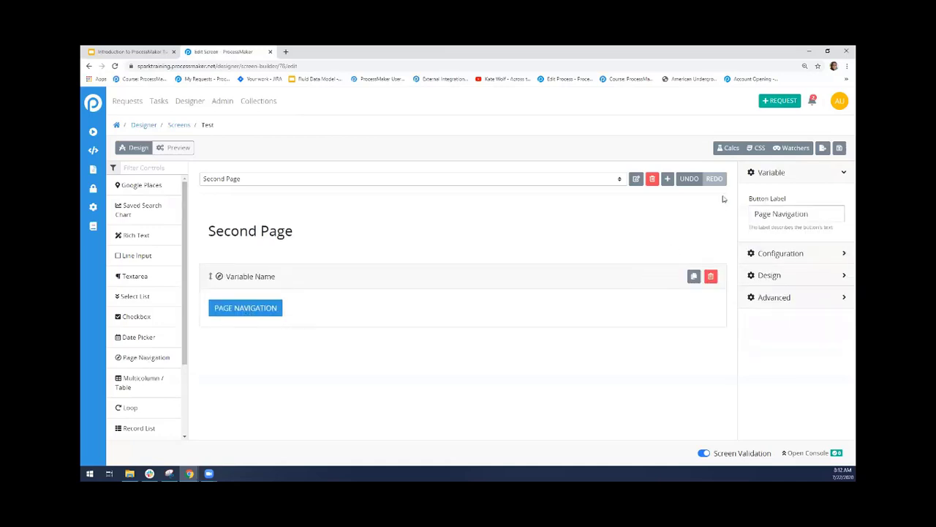
pyautogui.tripleClick(810, 210)
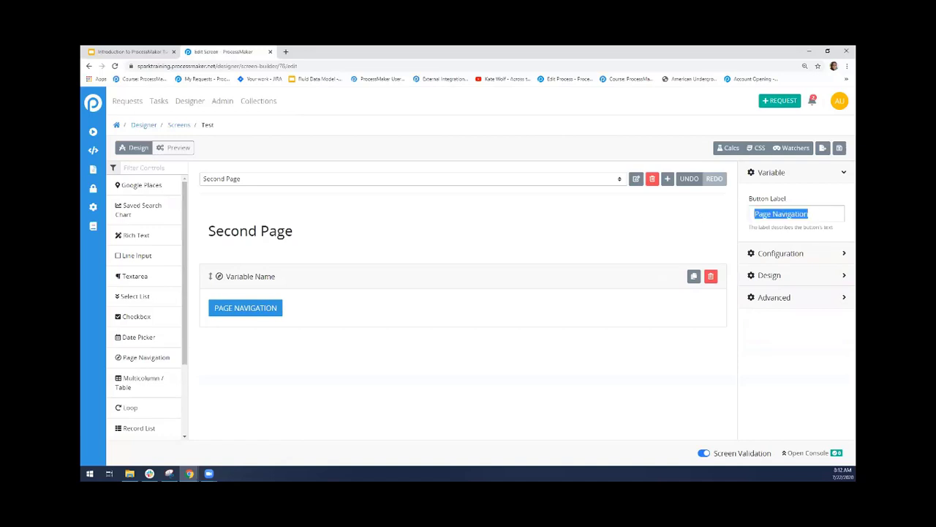
pyautogui.press('BackSpace')
pyautogui.write('Back')
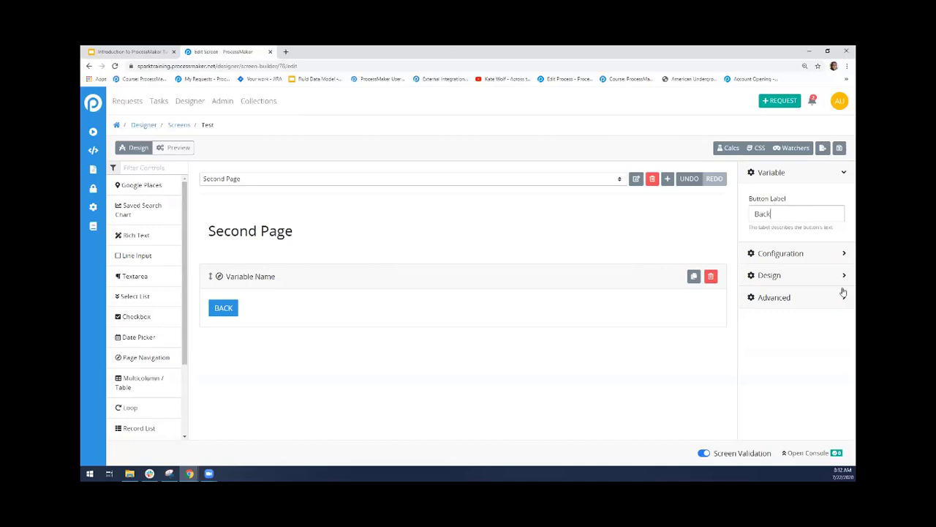
pyautogui.click(803, 253)
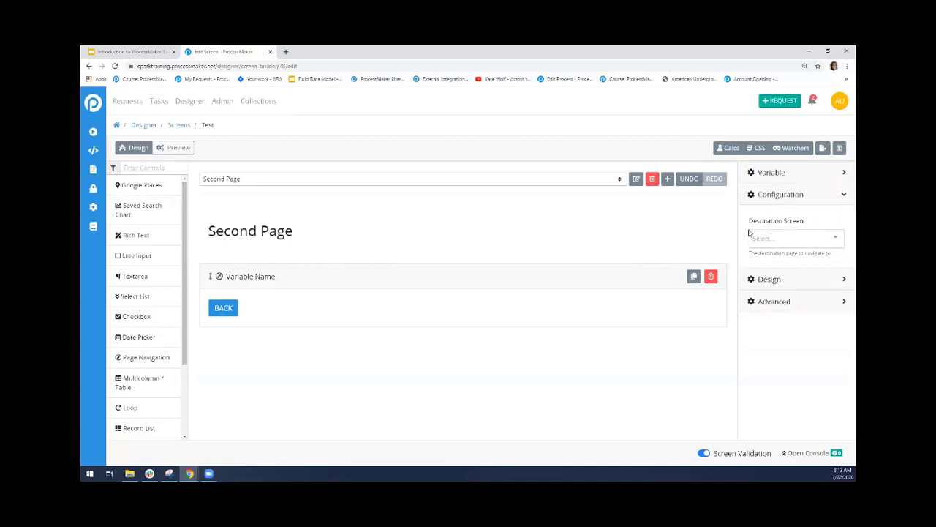
pyautogui.click(839, 247)
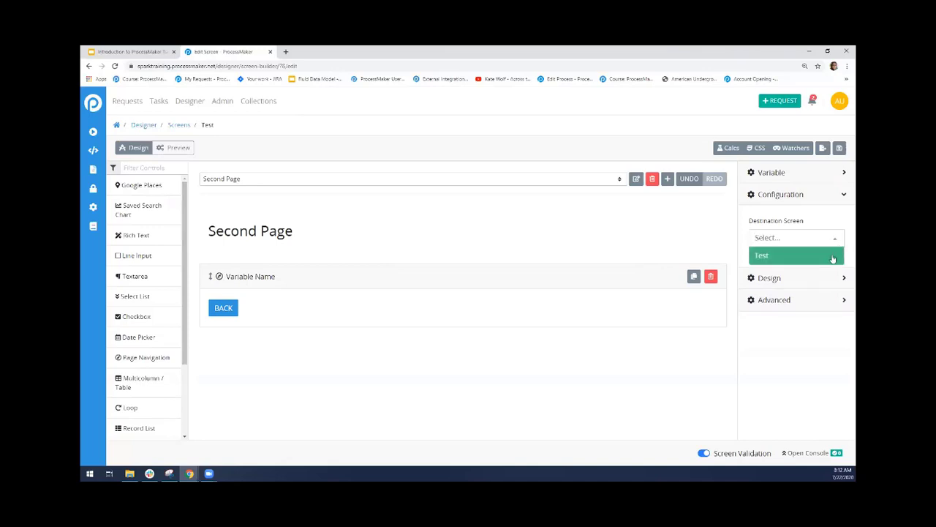
pyautogui.click(788, 260)
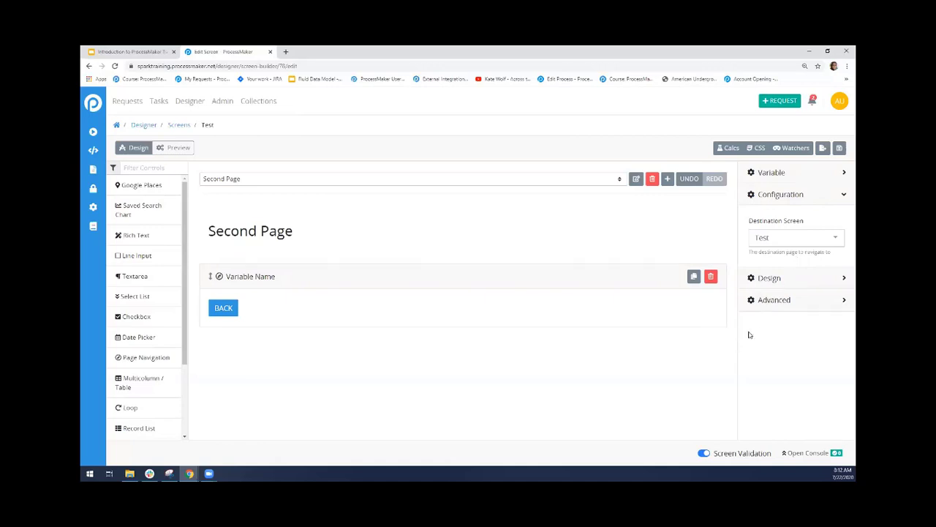
# On the Test page, add a Page Navigation button labelled "Next" below the Google Places control, with Second Page as its destination
pyautogui.click(474, 182)
pyautogui.click(475, 192)
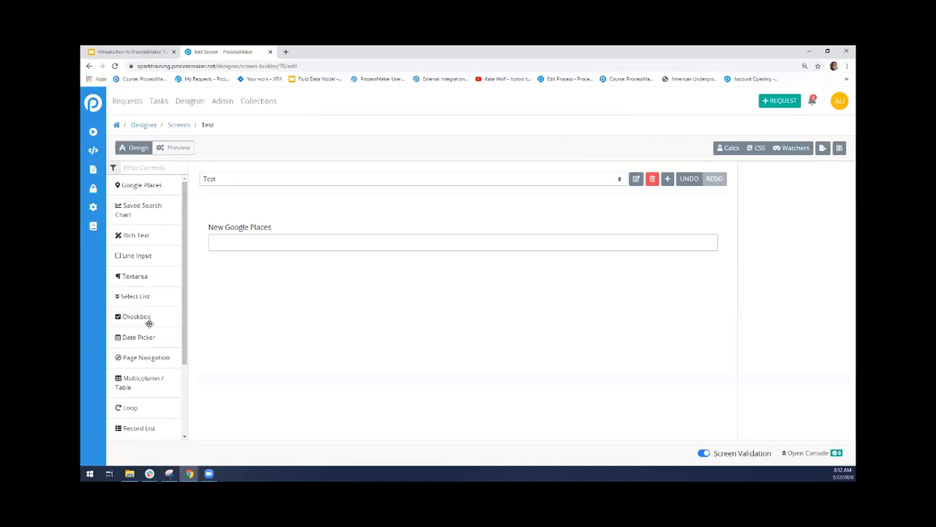
pyautogui.moveTo(132, 359); pyautogui.dragTo(299, 295)
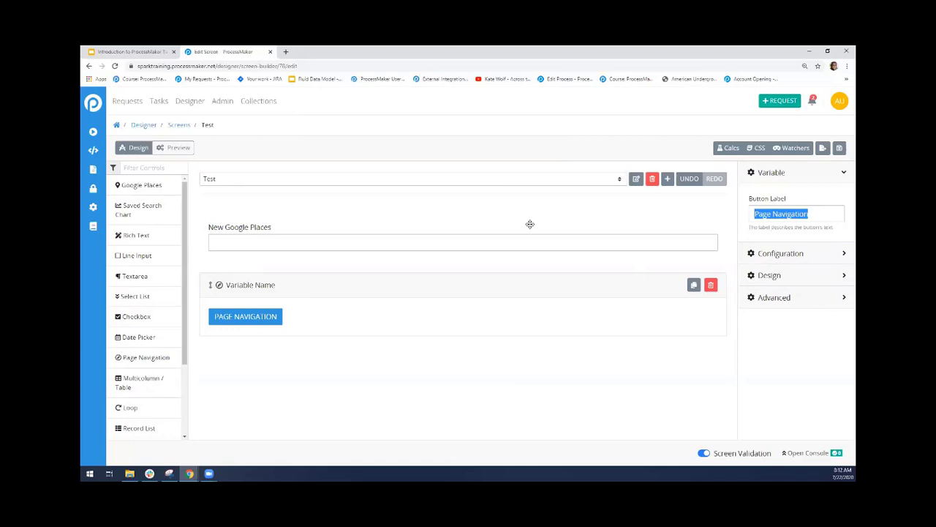
pyautogui.write('Next')
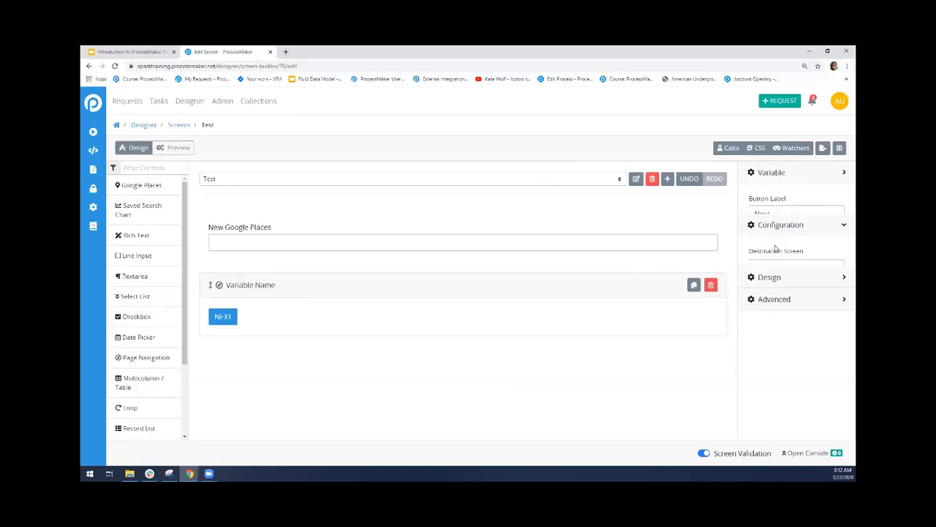
pyautogui.click(776, 251)
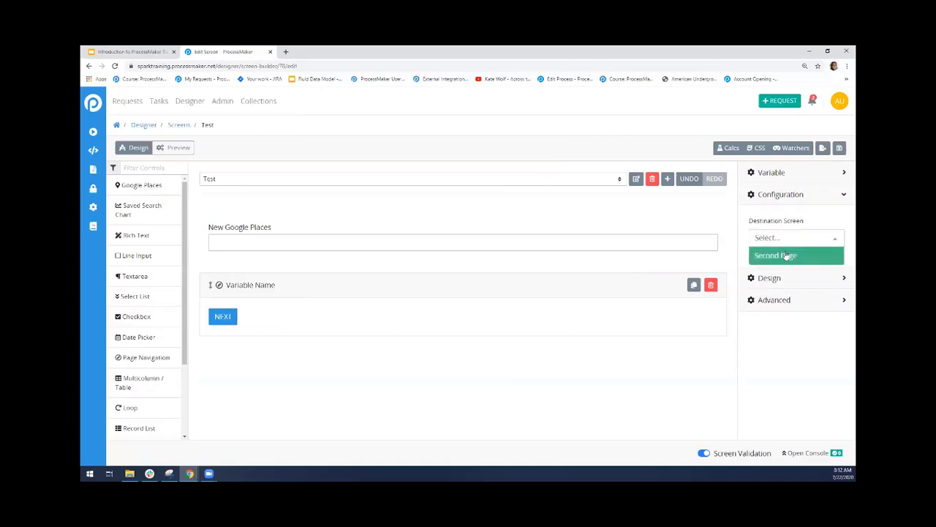
pyautogui.click(793, 255)
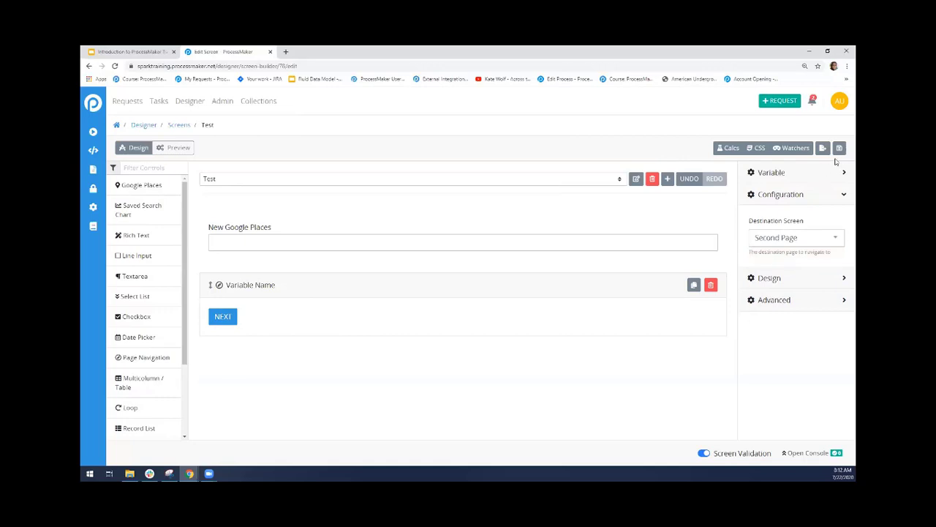
# Preview the Test screen, try the Next and Back buttons between its two pages, and return to design mode
pyautogui.click(176, 148)
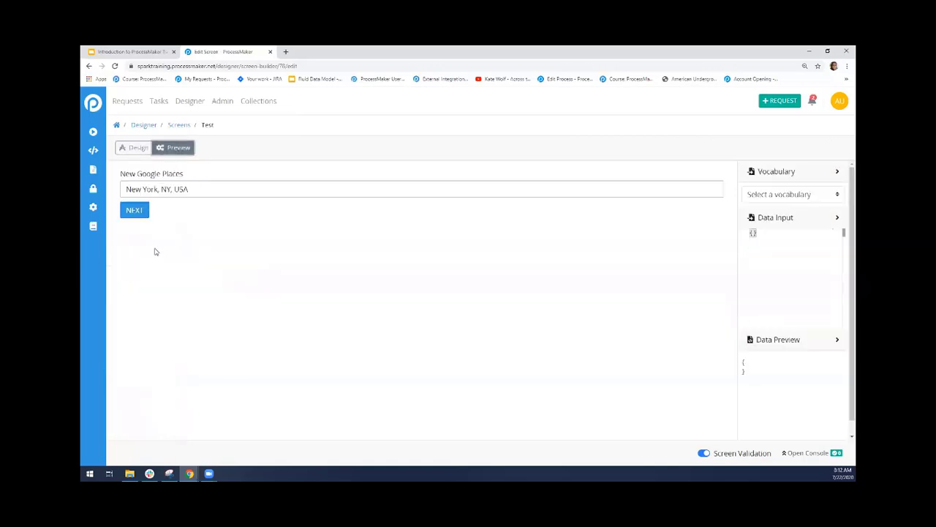
pyautogui.click(135, 210)
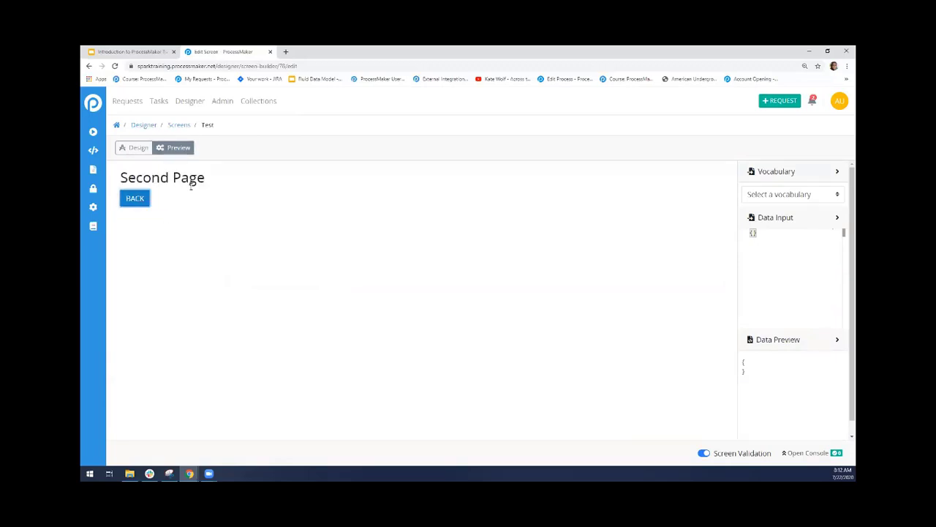
pyautogui.click(139, 202)
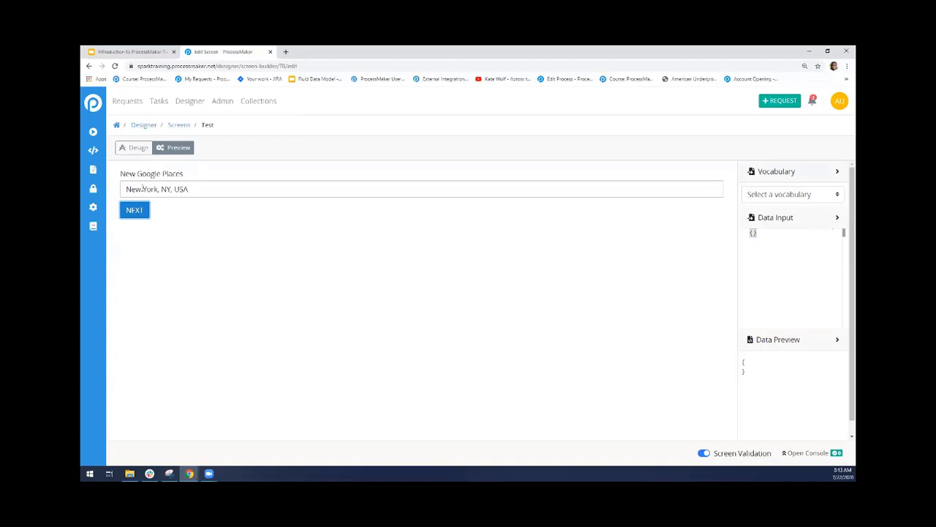
pyautogui.click(138, 149)
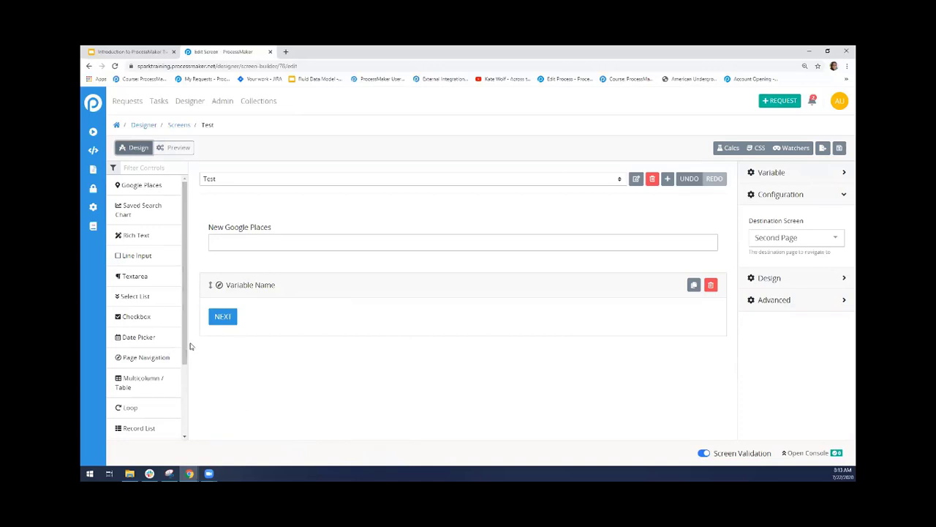
# Look through the remaining available controls, and leave the Test screen without saving to return to the Screens list
pyautogui.scroll(-1, 182, 343)
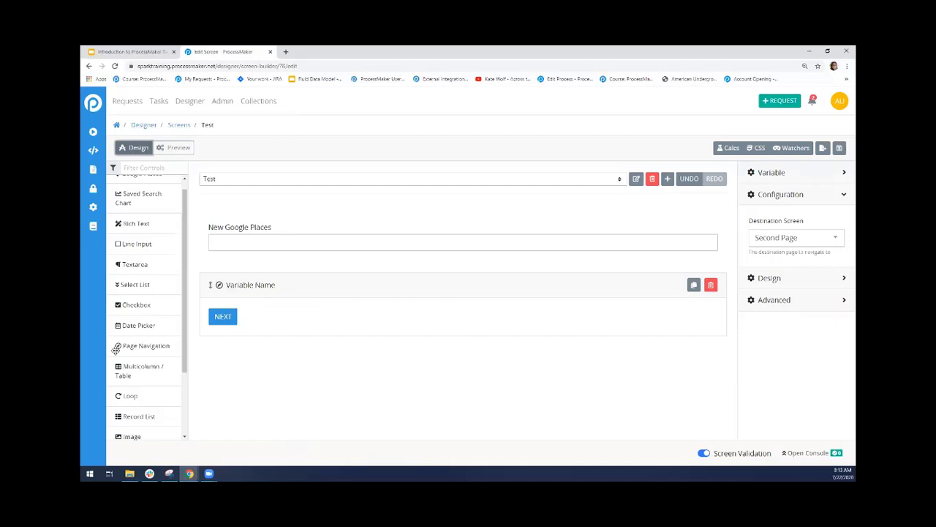
pyautogui.moveTo(182, 342); pyautogui.dragTo(186, 402)
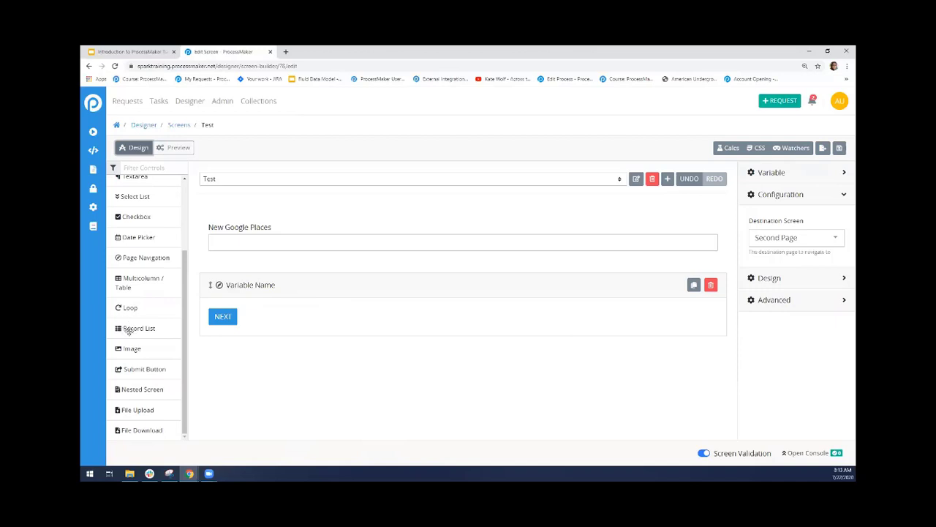
pyautogui.click(178, 125)
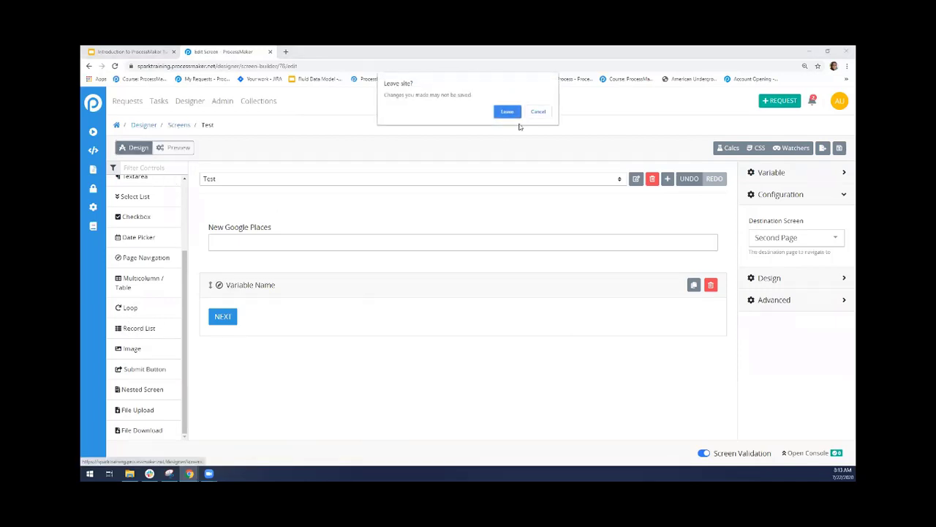
pyautogui.click(507, 111)
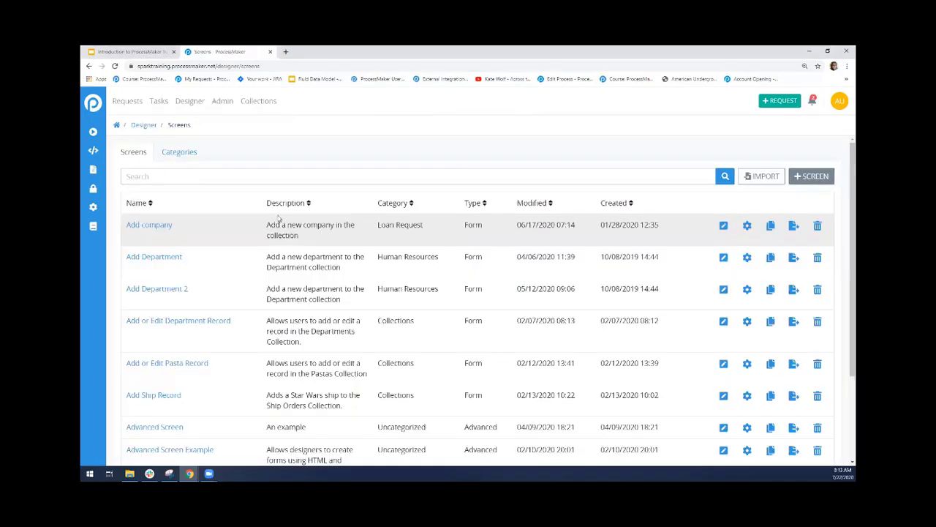
# Search the screens for "purchase" and open the Purchase Order Form for editing
pyautogui.write('purcha')
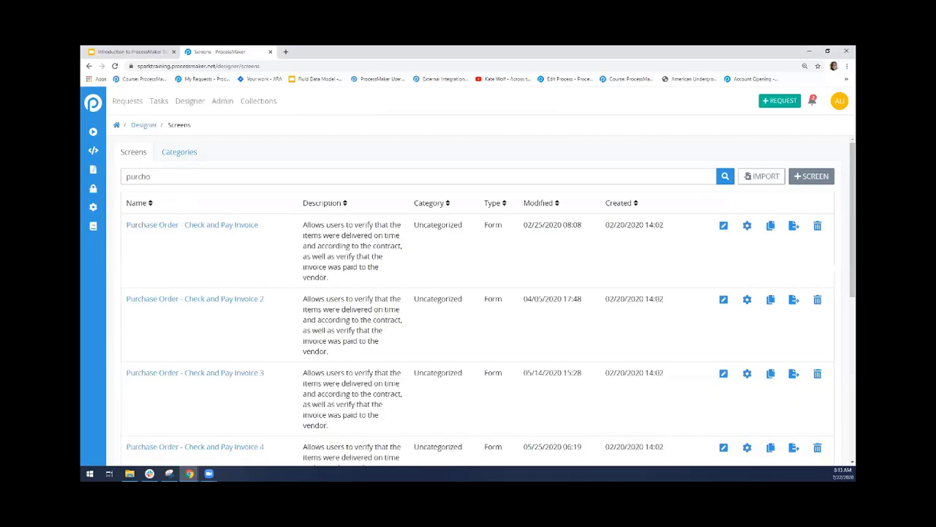
pyautogui.write('s')
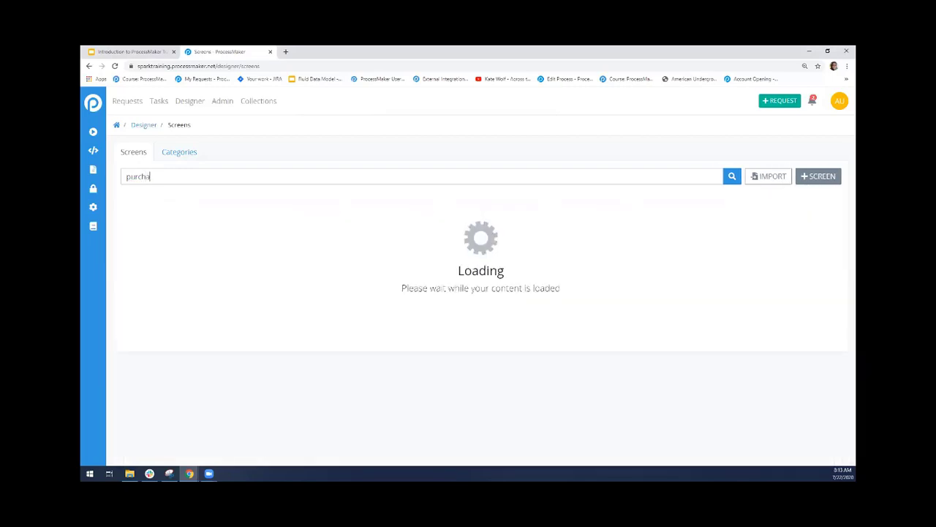
pyautogui.write('e')
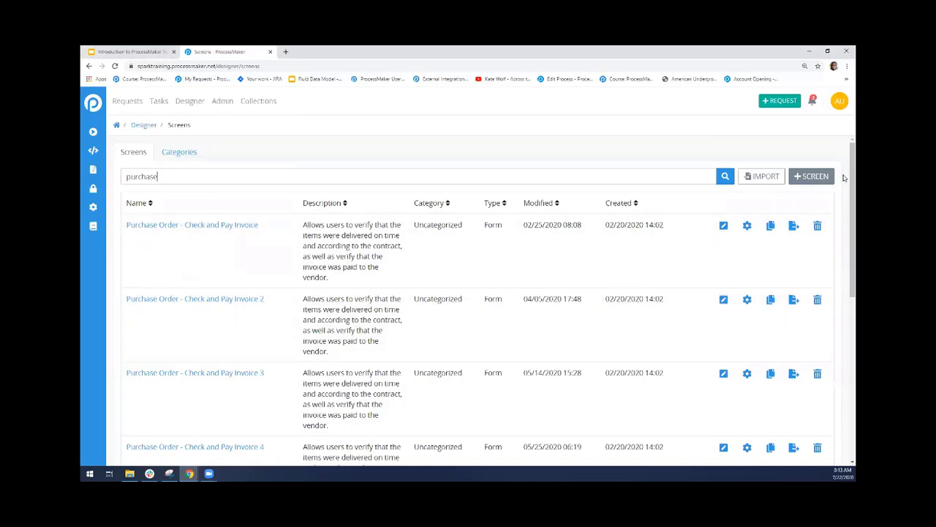
pyautogui.moveTo(847, 177); pyautogui.dragTo(844, 249)
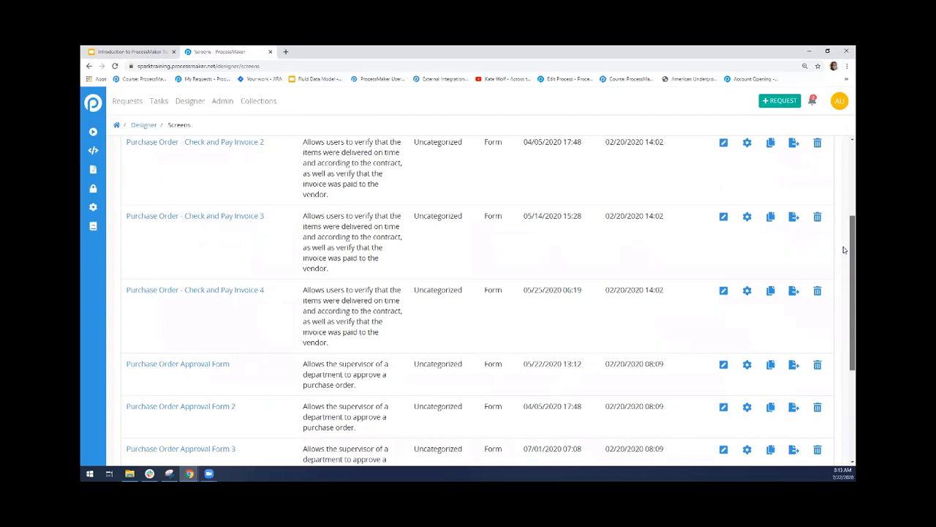
pyautogui.moveTo(843, 250); pyautogui.dragTo(843, 358)
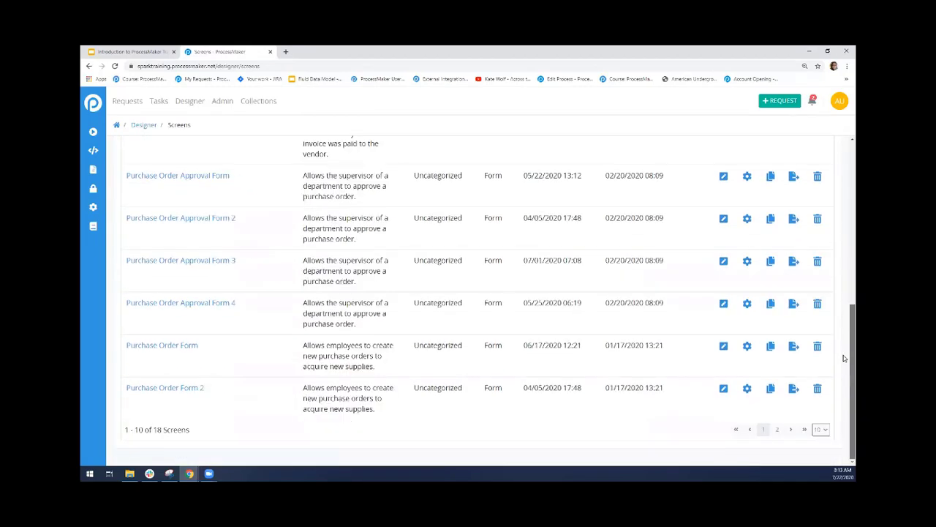
pyautogui.click(724, 346)
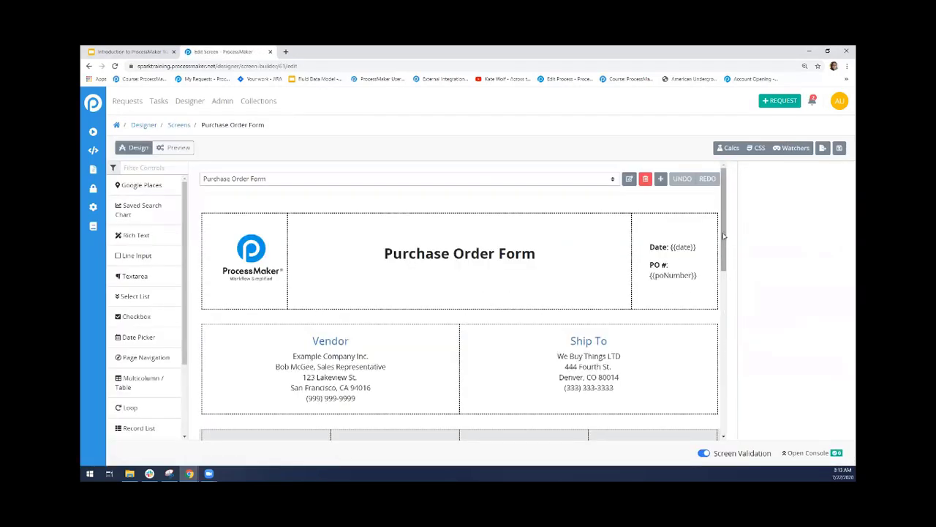
# Inspect the settings of the Item Information record list under Purchase Order Details
pyautogui.scroll(-5, 725, 238)
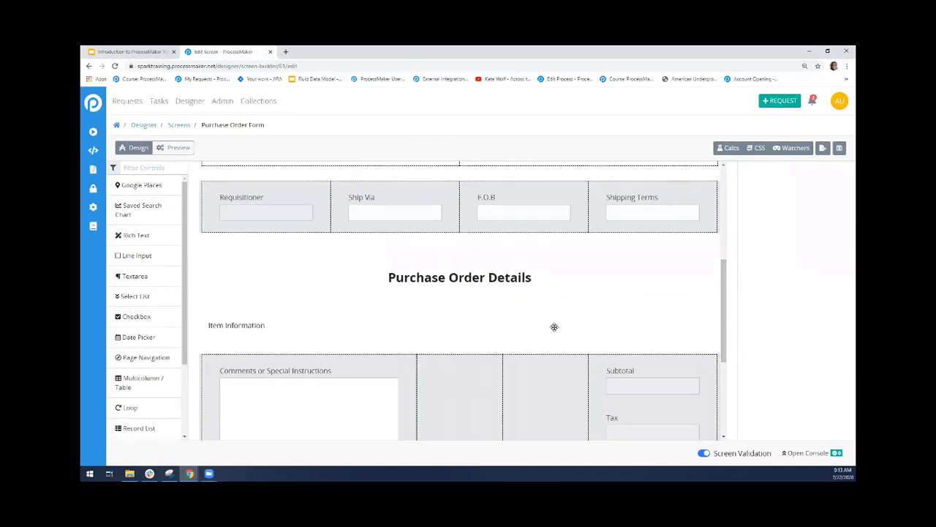
pyautogui.click(554, 327)
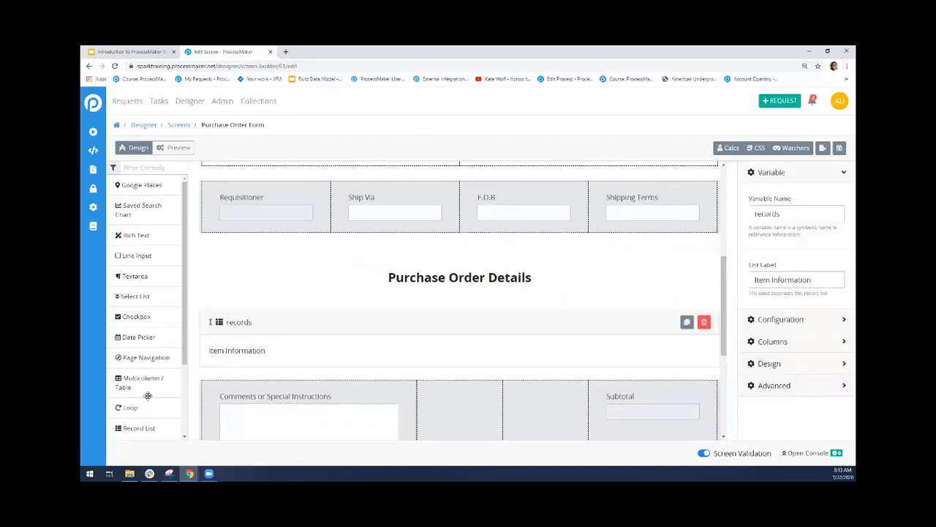
pyautogui.scroll(-2, 179, 381)
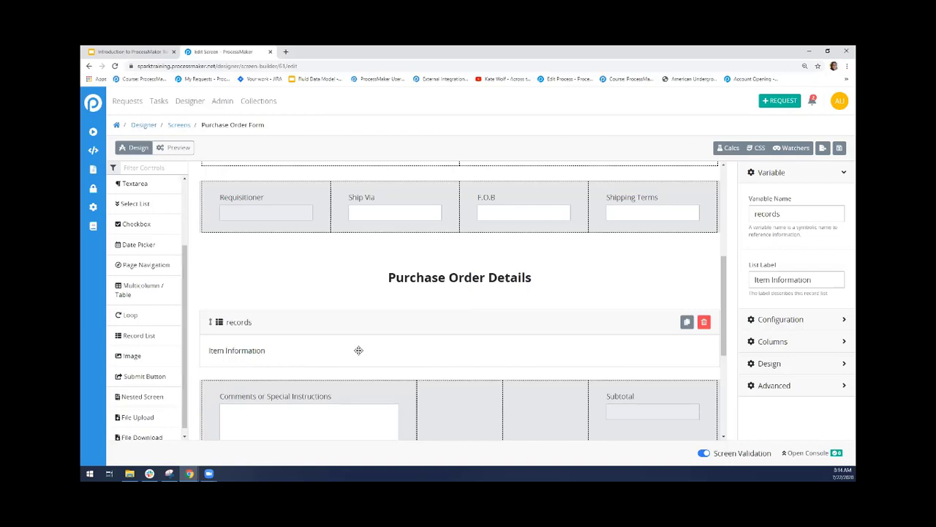
# Preview the Purchase Order Form and examine its Item Information record list
pyautogui.click(178, 148)
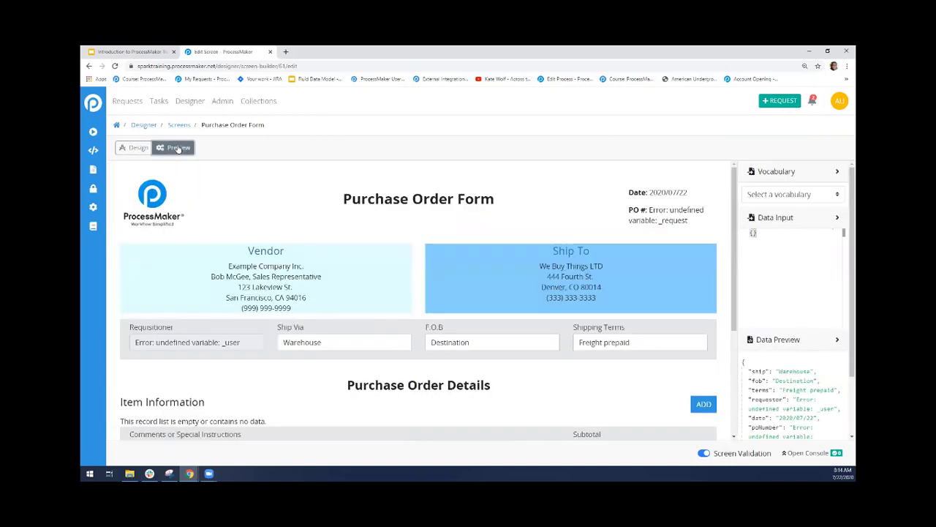
pyautogui.scroll(-3, 329, 288)
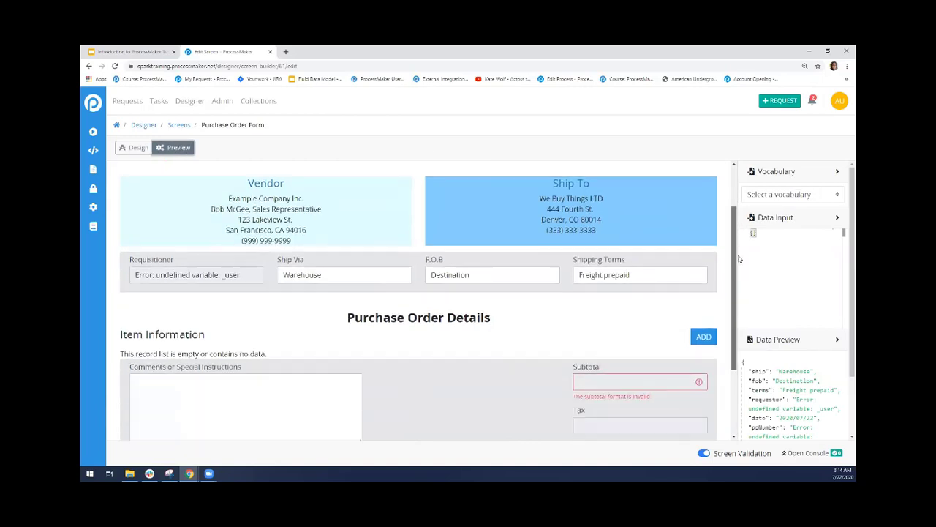
pyautogui.moveTo(215, 254); pyautogui.dragTo(123, 253)
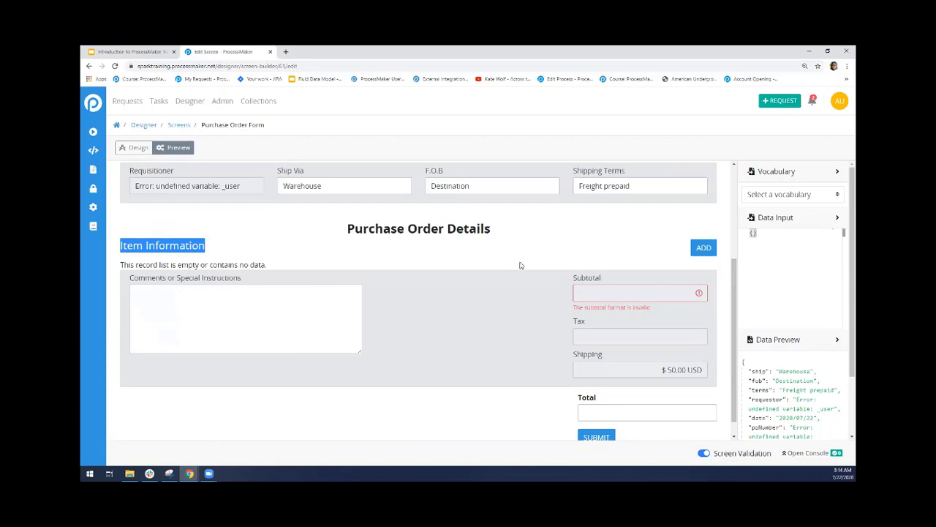
# Start a new Item Information record with item number 43543 and the item Computer
pyautogui.click(704, 248)
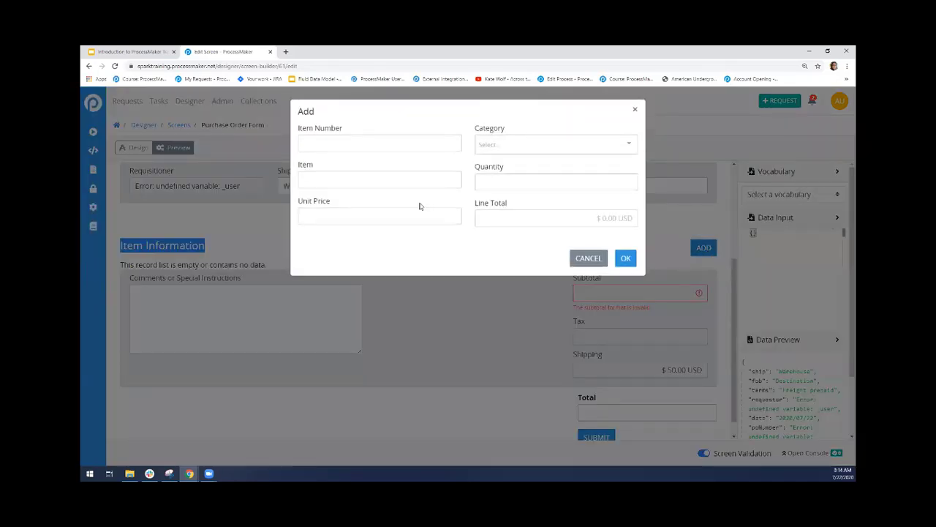
pyautogui.click(364, 144)
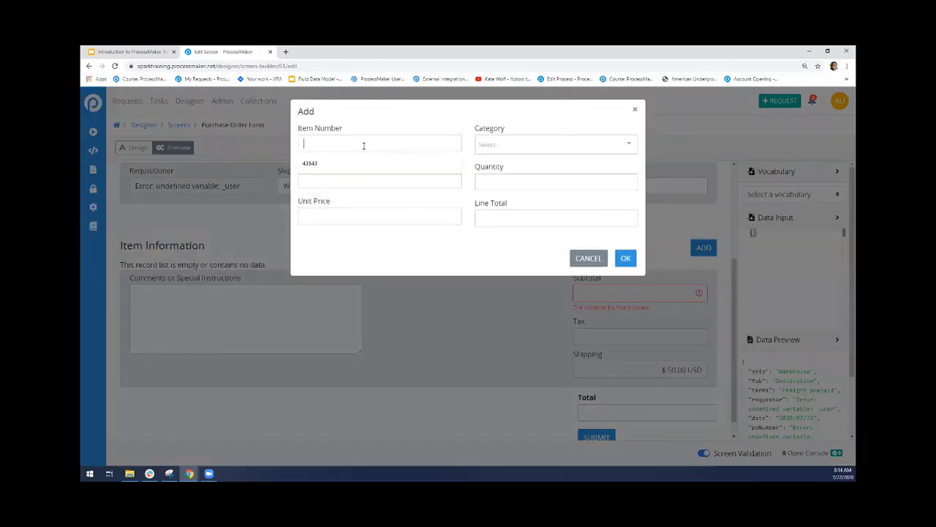
pyautogui.click(364, 158)
pyautogui.click(332, 178)
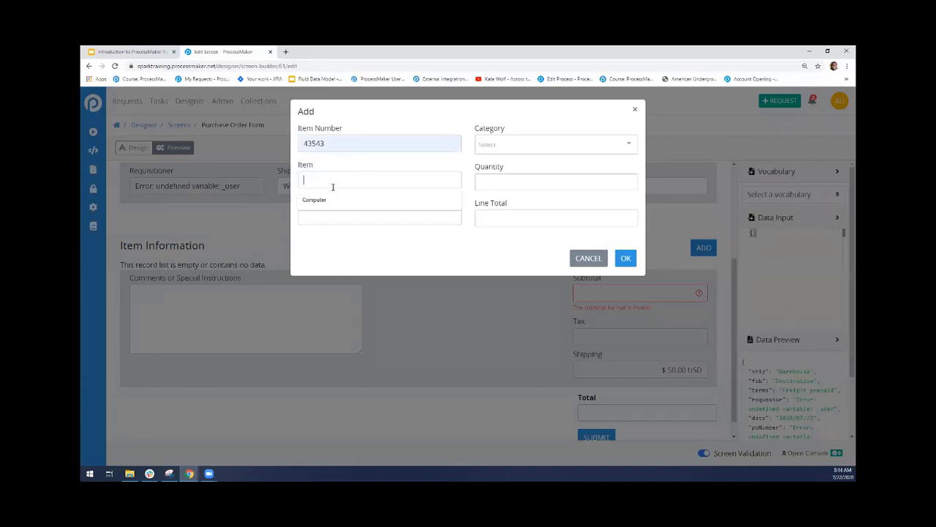
pyautogui.click(333, 199)
pyautogui.click(339, 218)
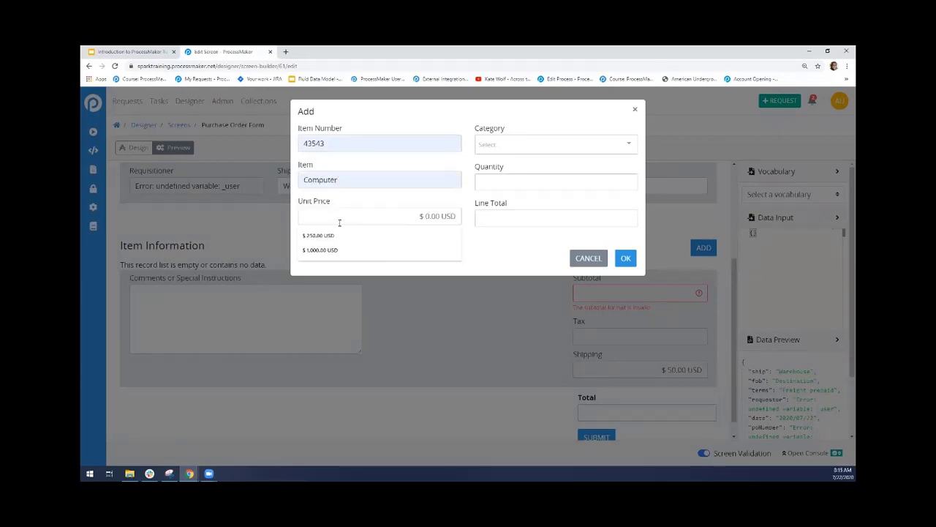
pyautogui.press('Down')
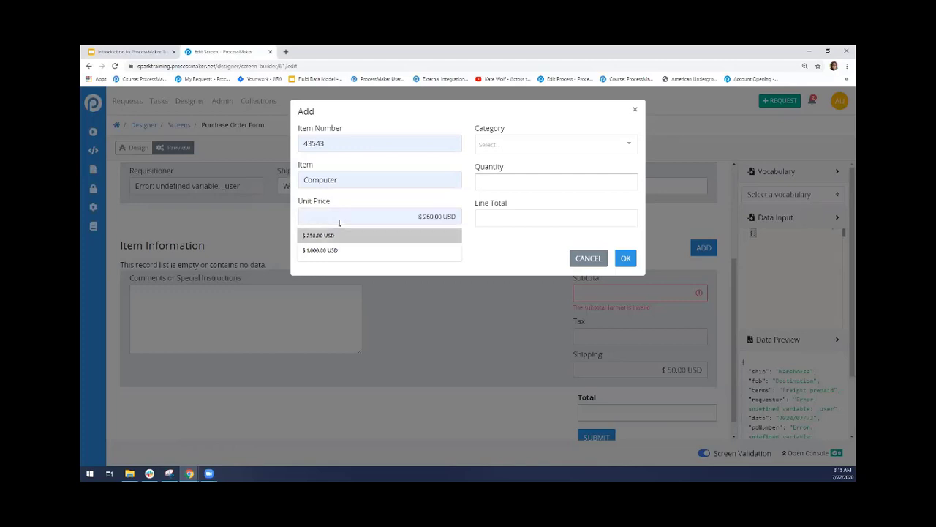
pyautogui.press('Escape')
# Set the Computer record's category to IT Supplies, quantity to 1, line total and unit price to 500, and add it to the list
pyautogui.click(514, 139)
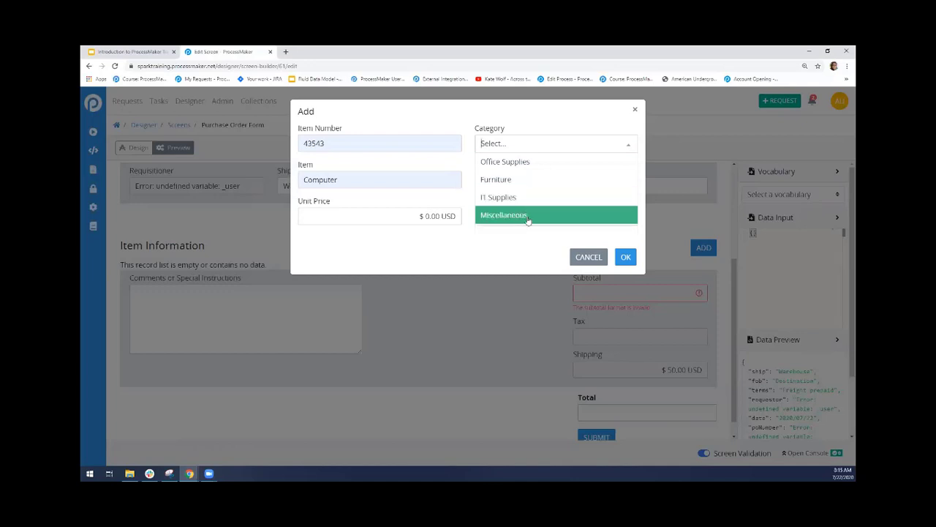
pyautogui.click(512, 197)
pyautogui.click(512, 181)
pyautogui.click(506, 216)
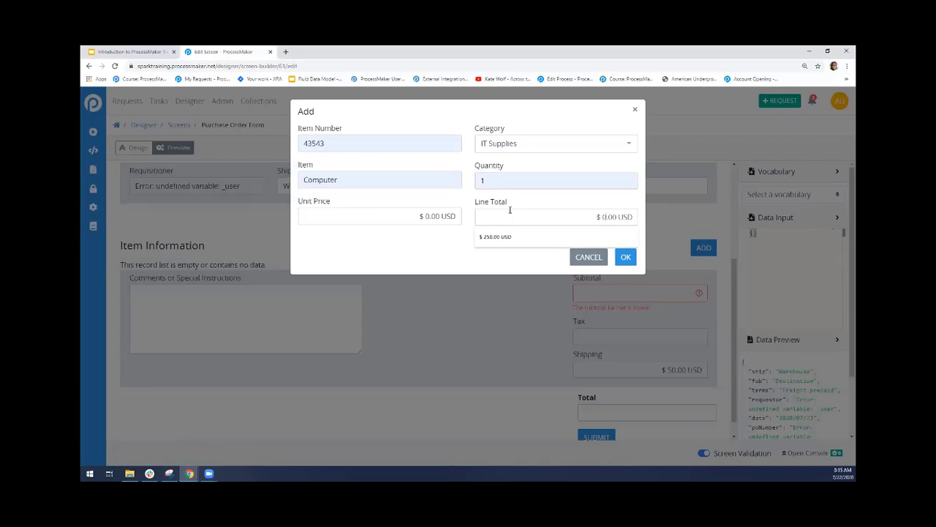
pyautogui.write('500')
pyautogui.click(441, 218)
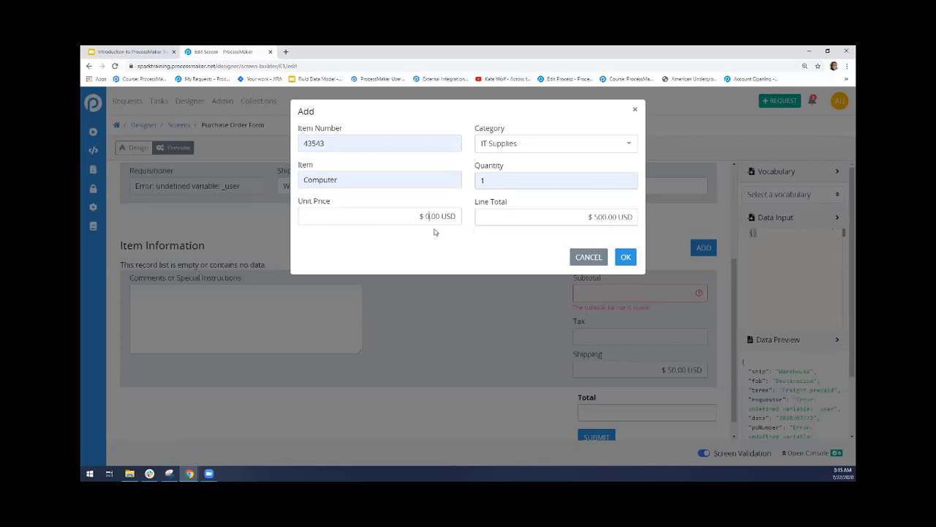
pyautogui.click(624, 258)
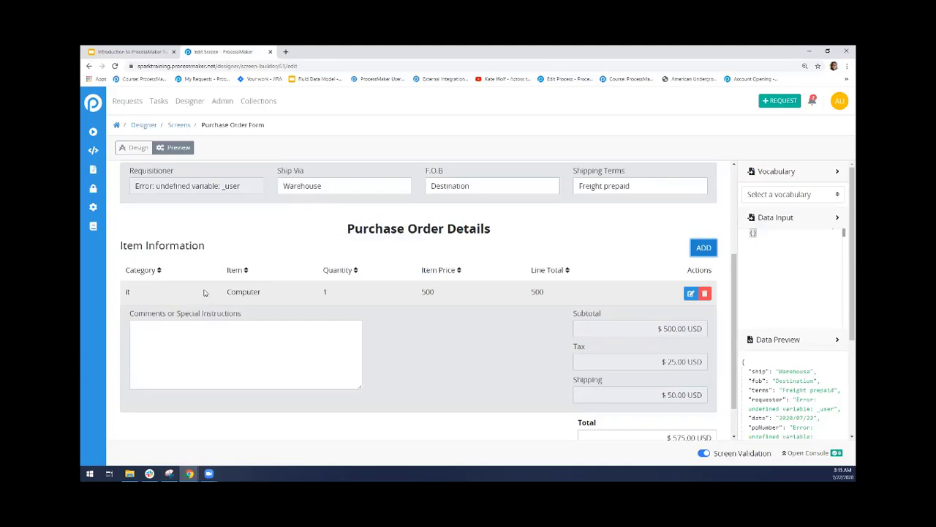
# Start a second Item Information record with item number 87987, the item Desk and a unit price of 100
pyautogui.click(702, 250)
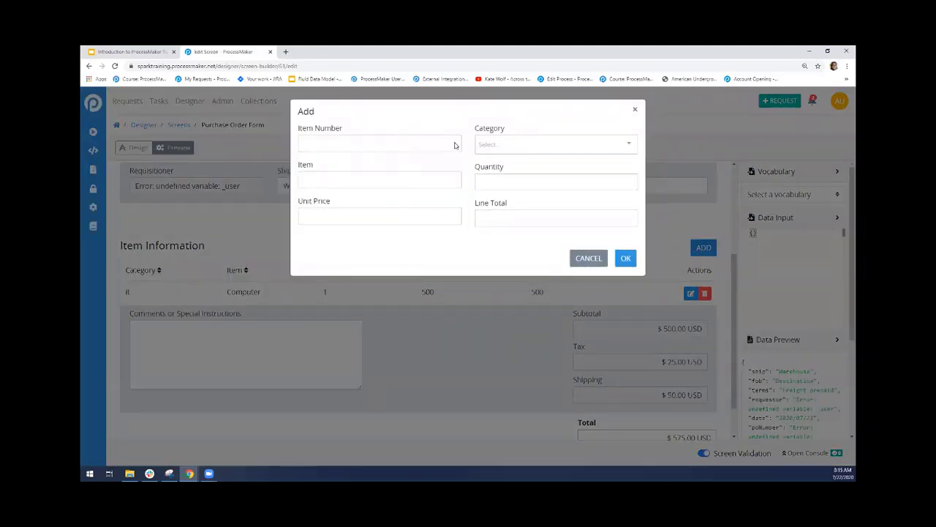
pyautogui.click(390, 143)
pyautogui.write('87987')
pyautogui.click(389, 180)
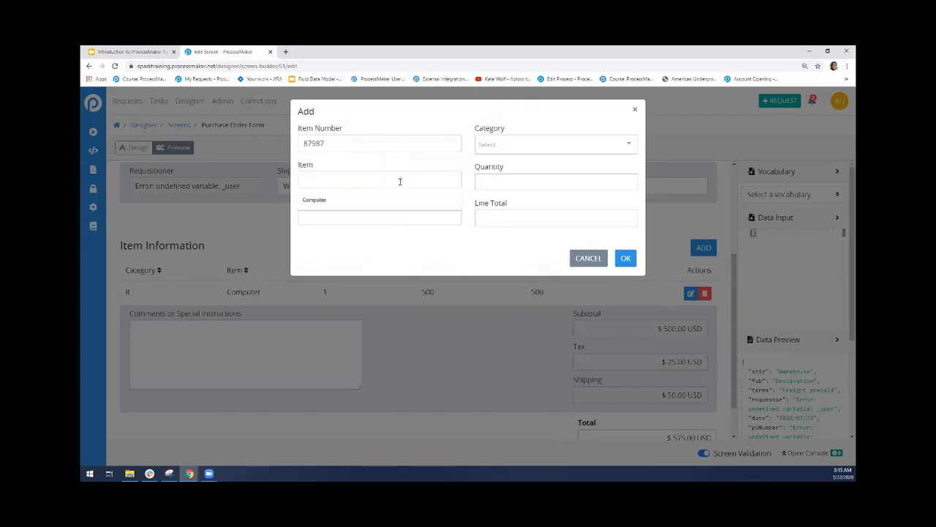
pyautogui.write('Desk')
pyautogui.press('Tab')
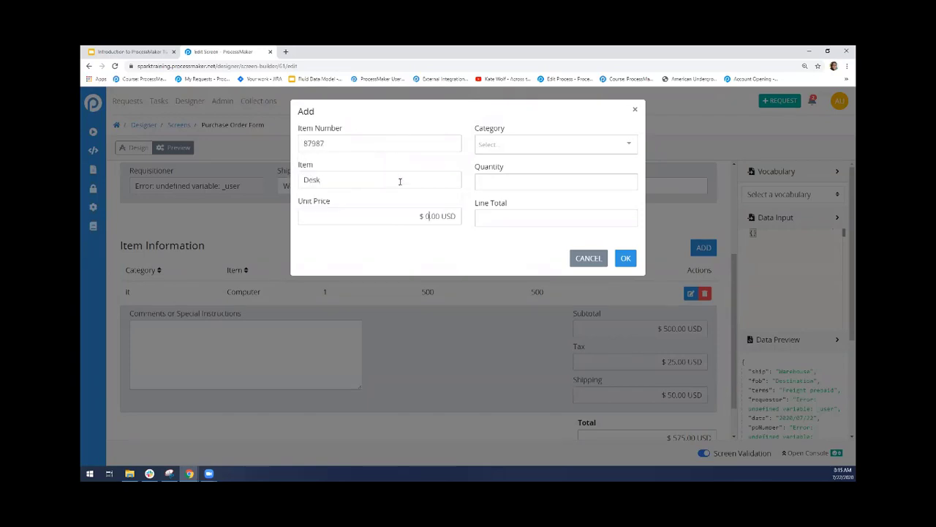
pyautogui.write('100')
# Set the Desk record's category to Furniture, quantity to 2 and line total to 200, and add it to the list
pyautogui.click(505, 146)
pyautogui.click(505, 180)
pyautogui.click(508, 179)
pyautogui.write('2')
pyautogui.click(512, 211)
pyautogui.write('200')
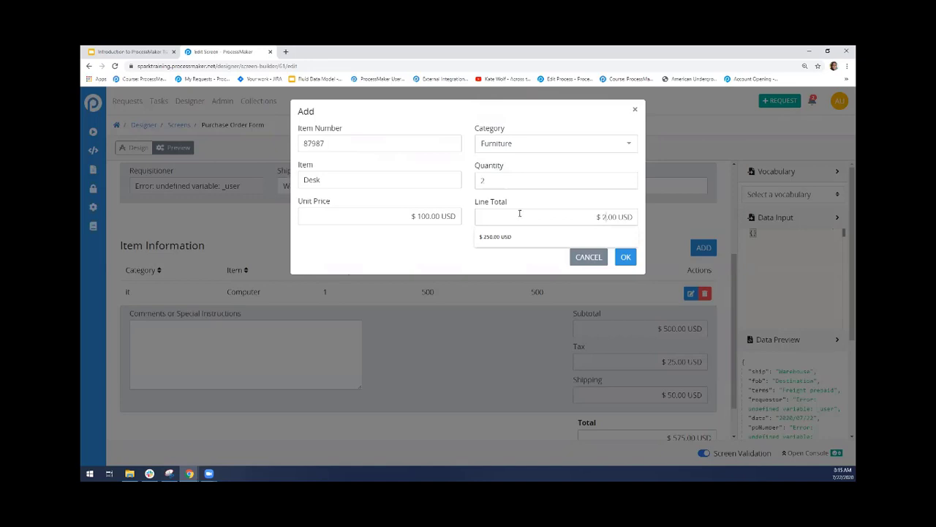
pyautogui.click(626, 257)
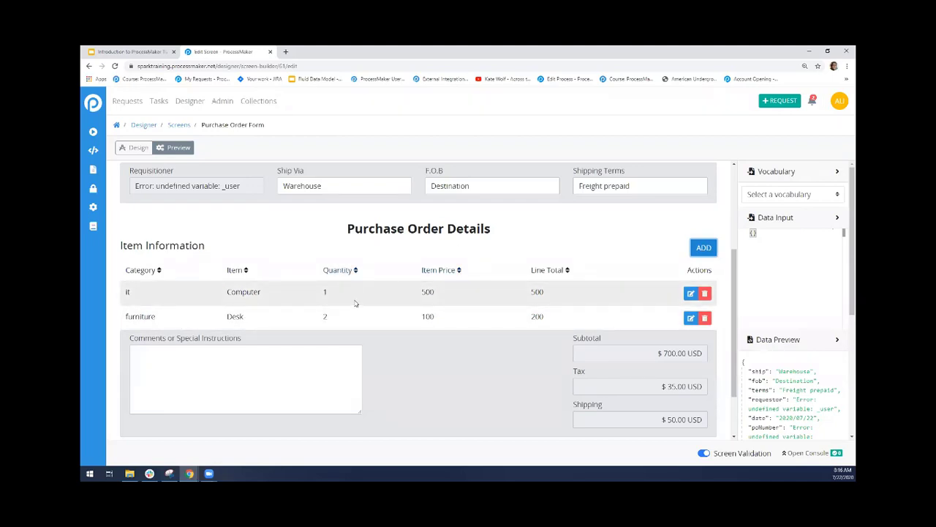
# Compare the record list's design with its preview and view the blank entry form for a new record
pyautogui.click(122, 148)
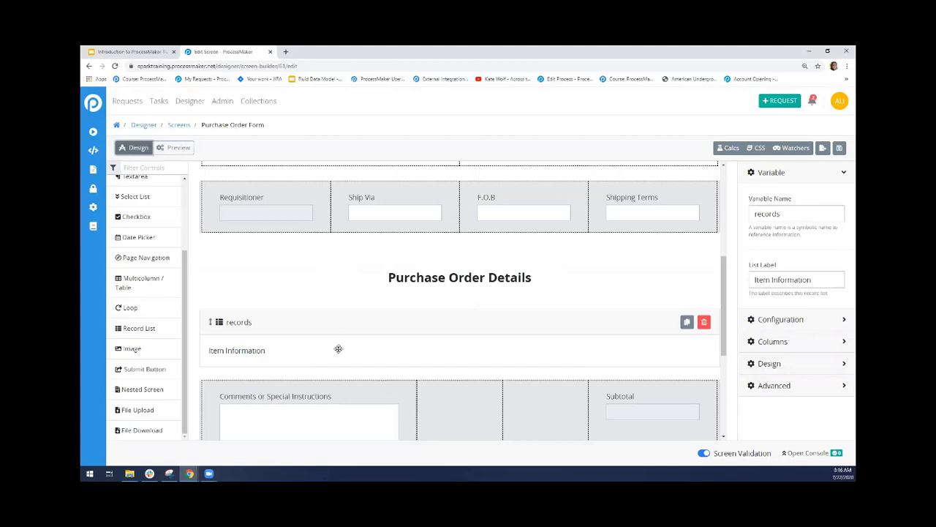
pyautogui.click(174, 147)
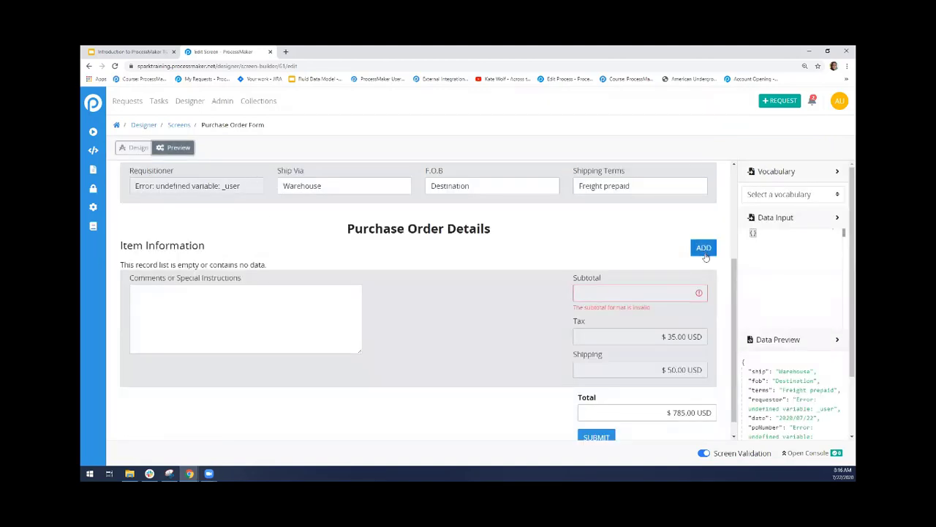
pyautogui.click(703, 250)
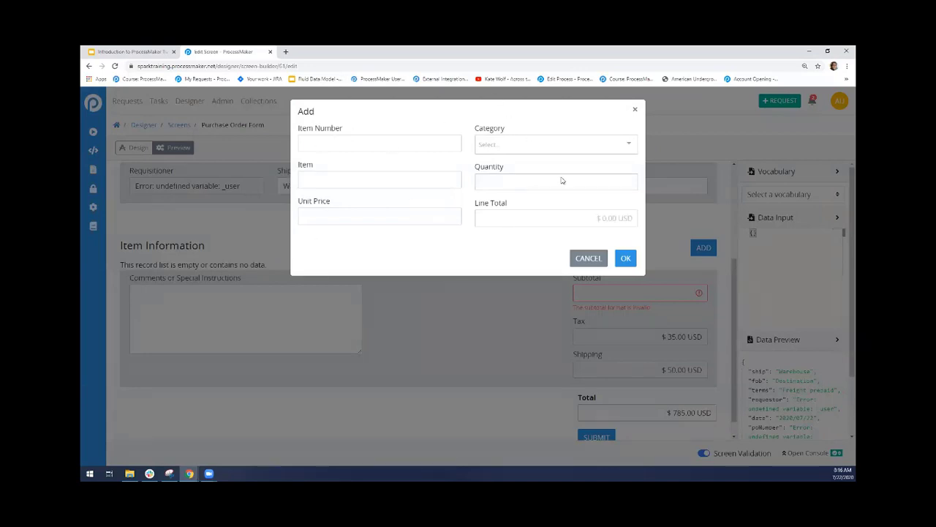
pyautogui.click(626, 257)
# Return to the form's design and view the Add New Page dialog, leaving it without creating a page
pyautogui.click(139, 148)
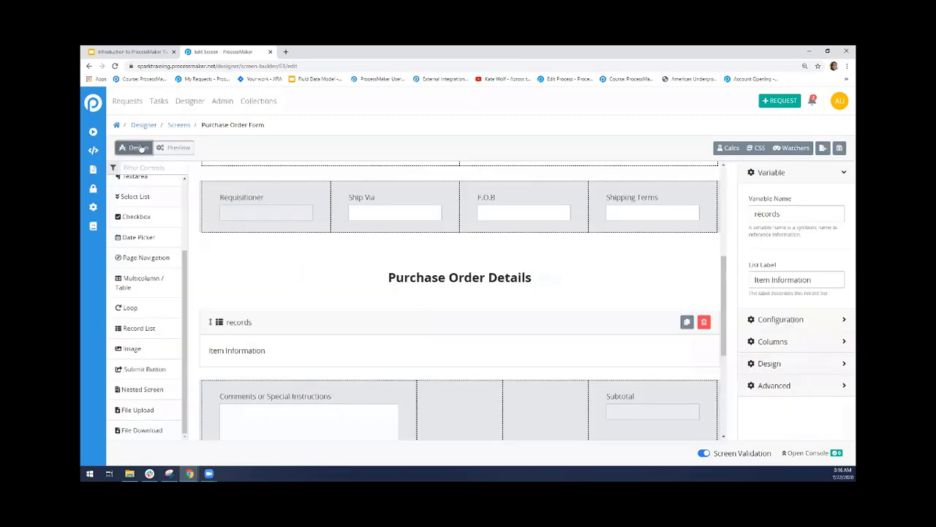
pyautogui.scroll(5, 703, 309)
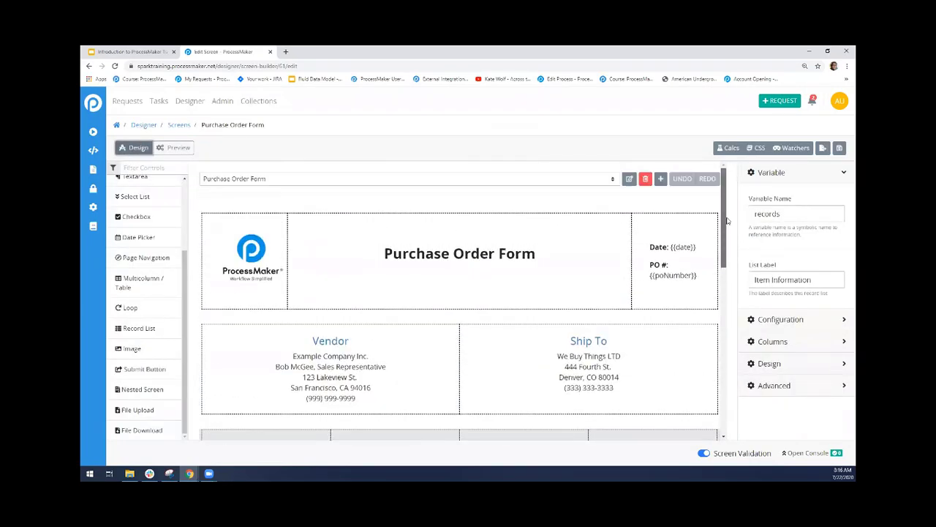
pyautogui.click(661, 179)
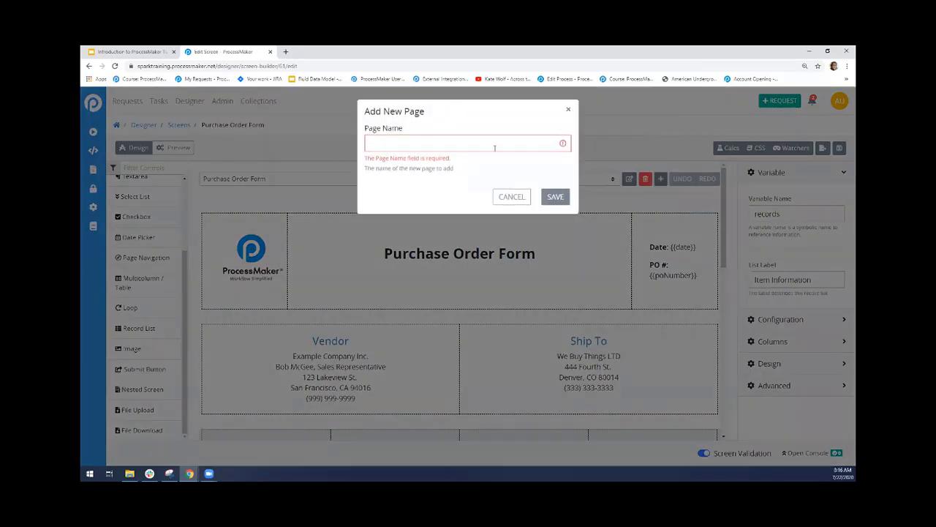
pyautogui.click(517, 199)
# Switch to the grillcols page of the form and select its Category field
pyautogui.click(397, 181)
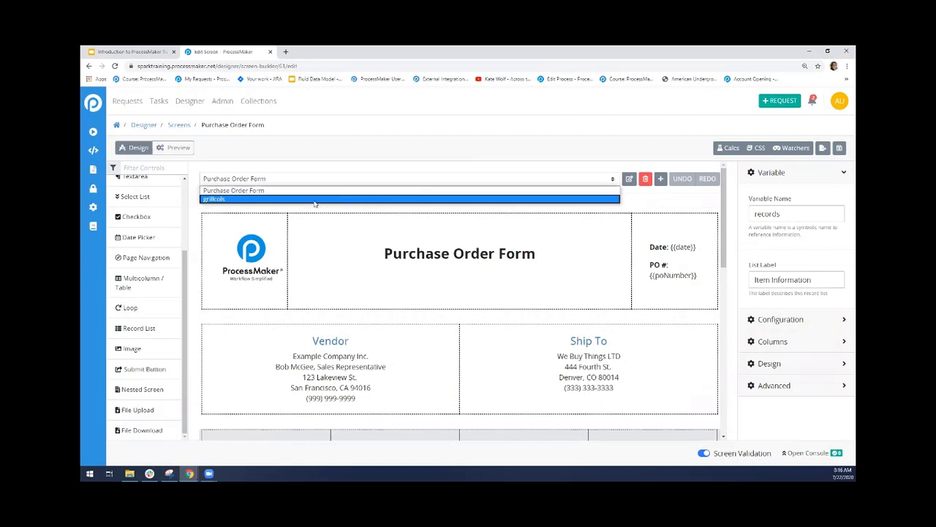
pyautogui.click(230, 203)
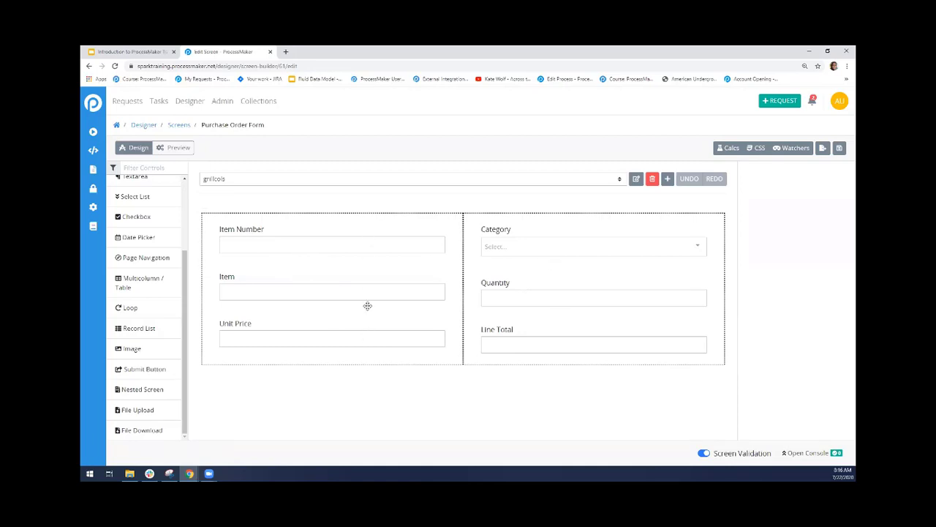
pyautogui.click(524, 242)
# Examine the variable names of the Item Number, Item and Unit Price fields on the grillcols page
pyautogui.click(391, 242)
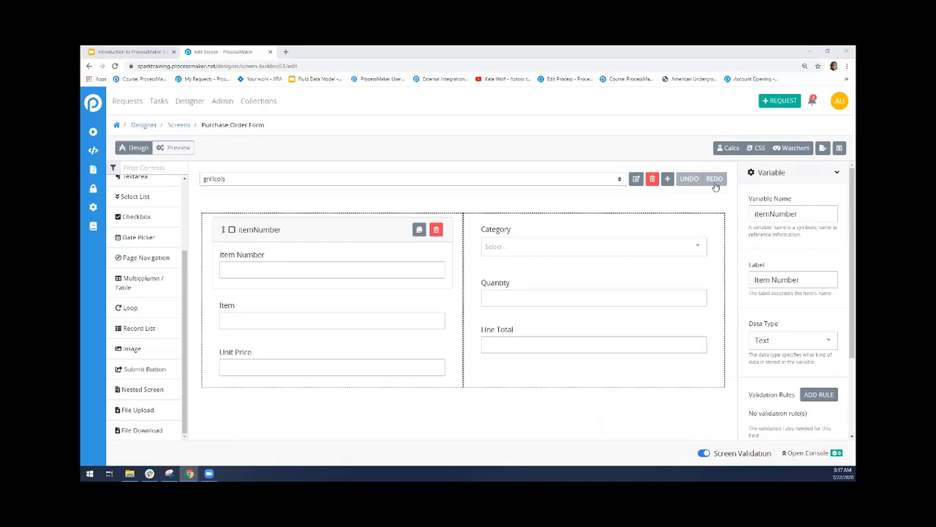
pyautogui.click(801, 212)
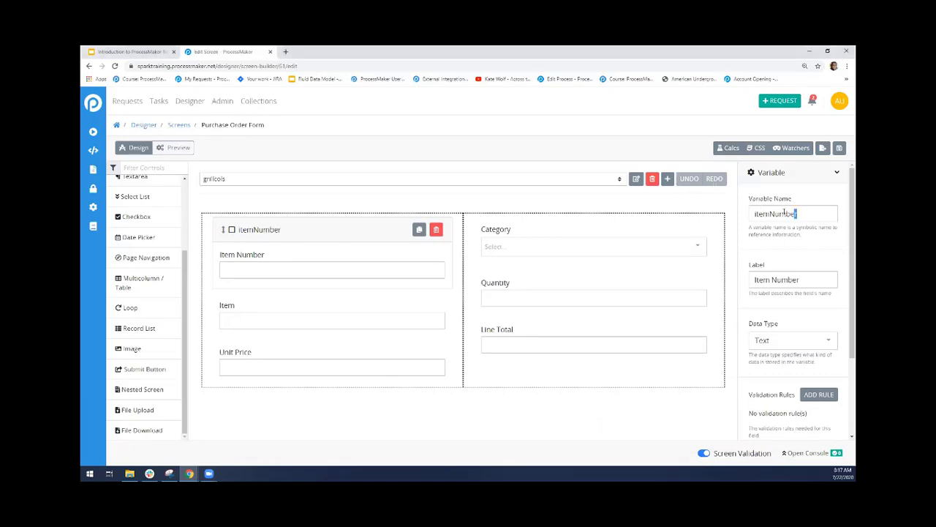
pyautogui.moveTo(798, 213); pyautogui.dragTo(749, 213)
pyautogui.click(396, 329)
pyautogui.moveTo(774, 214); pyautogui.dragTo(749, 214)
pyautogui.click(351, 374)
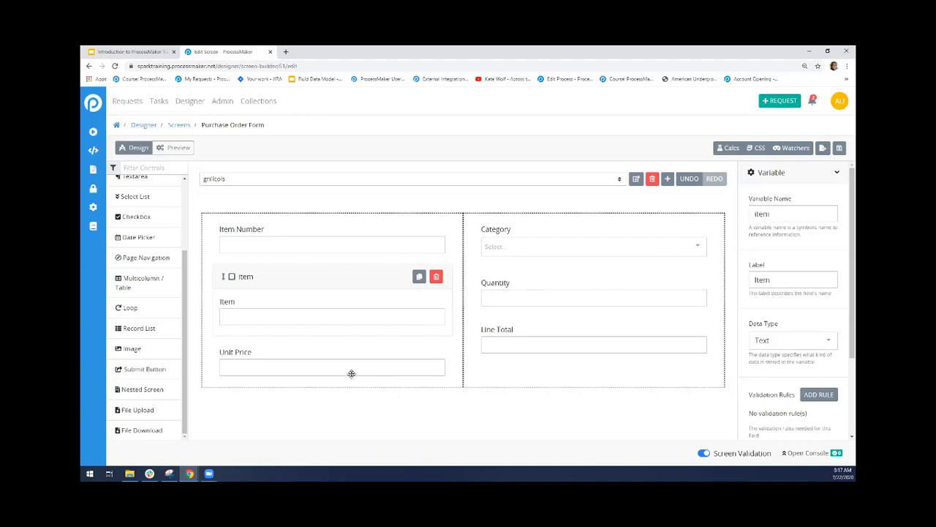
pyautogui.doubleClick(755, 214)
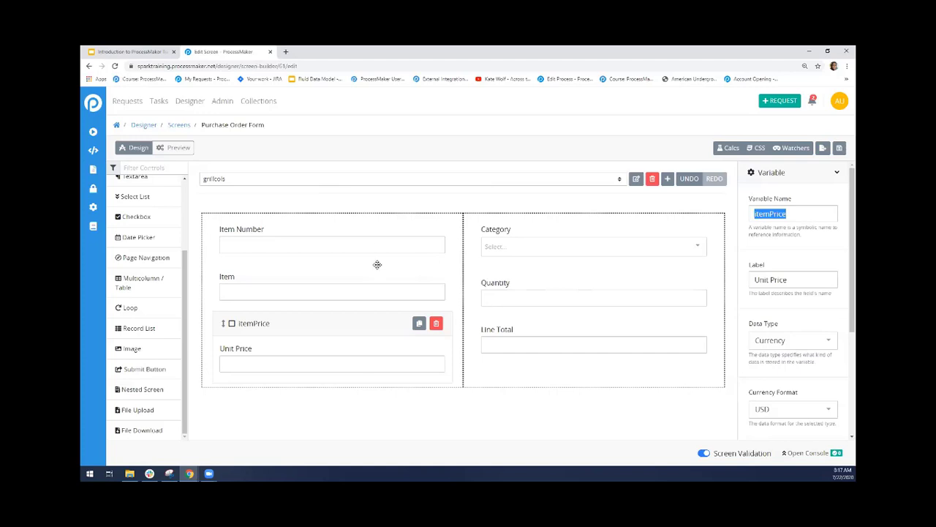
# Return to the Purchase Order Form page and select the Item Information record list under Purchase Order Details
pyautogui.click(353, 180)
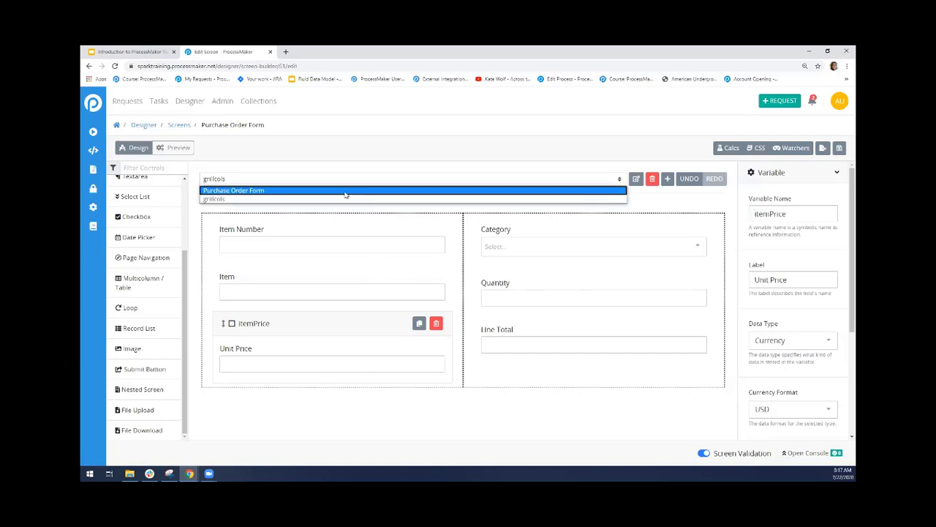
pyautogui.click(346, 192)
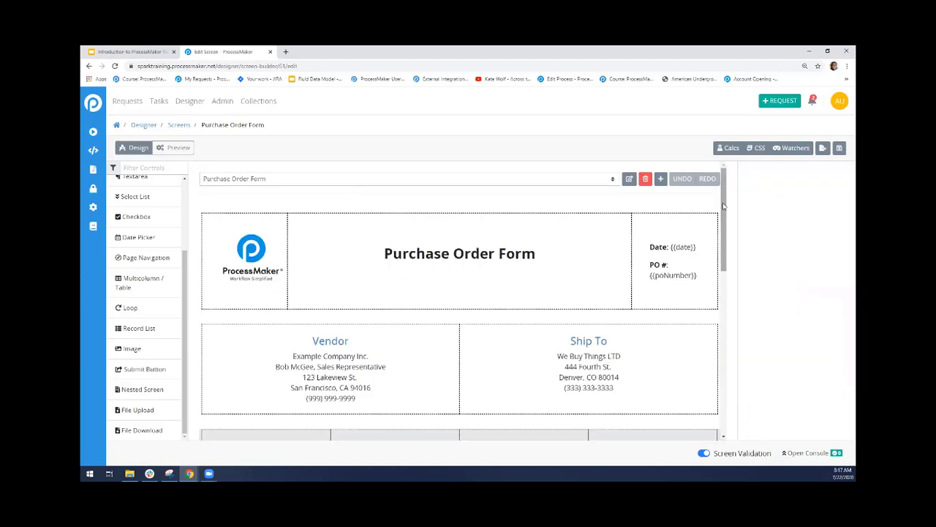
pyautogui.moveTo(725, 218); pyautogui.dragTo(727, 273)
pyautogui.scroll(-2, 585, 278)
pyautogui.click(466, 272)
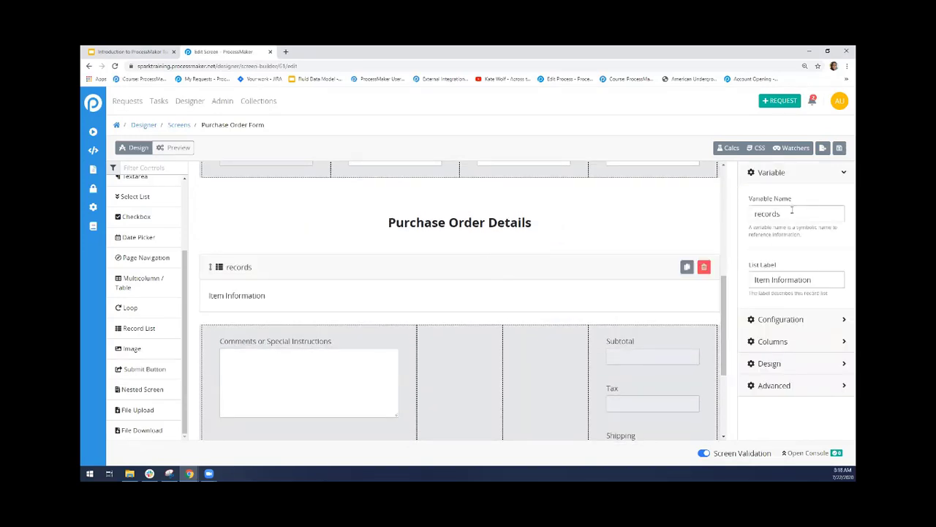
# Examine the variable name and list label of the Item Information record list
pyautogui.moveTo(794, 214); pyautogui.dragTo(753, 214)
pyautogui.click(812, 247)
pyautogui.moveTo(819, 283); pyautogui.dragTo(751, 283)
pyautogui.click(797, 309)
# Turn off the Editable option in the record list's configuration and preview the form
pyautogui.click(772, 175)
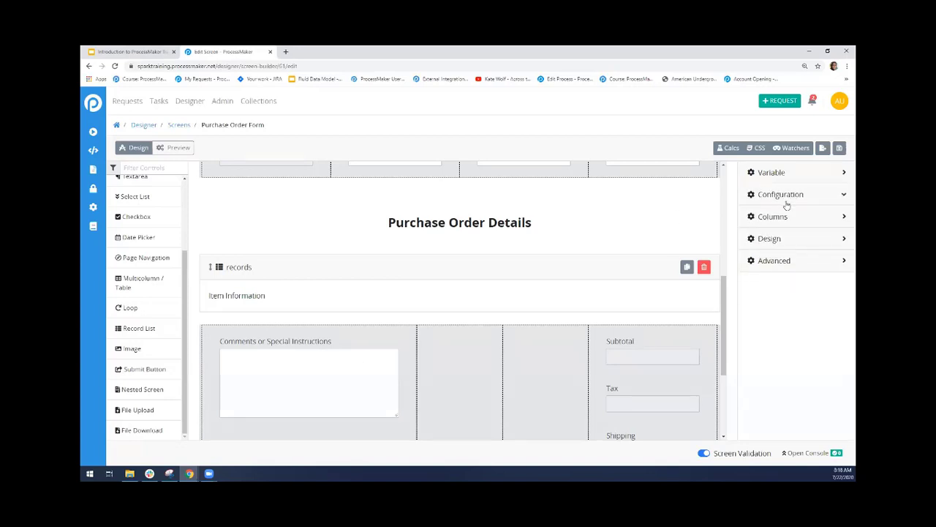
pyautogui.click(787, 197)
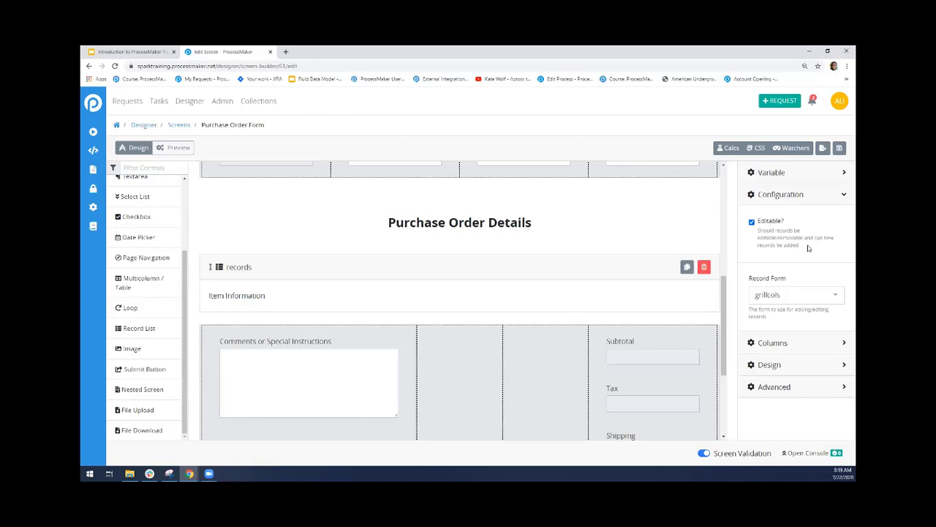
pyautogui.click(752, 222)
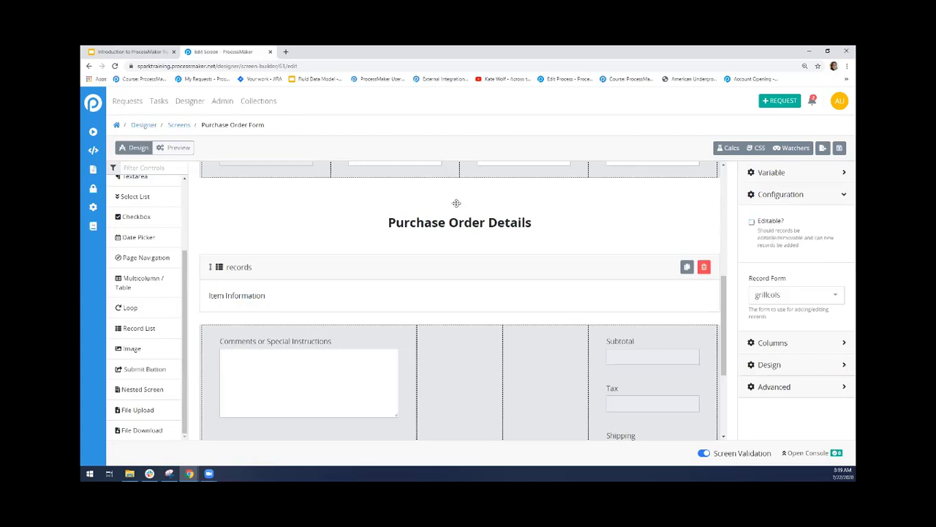
pyautogui.click(179, 149)
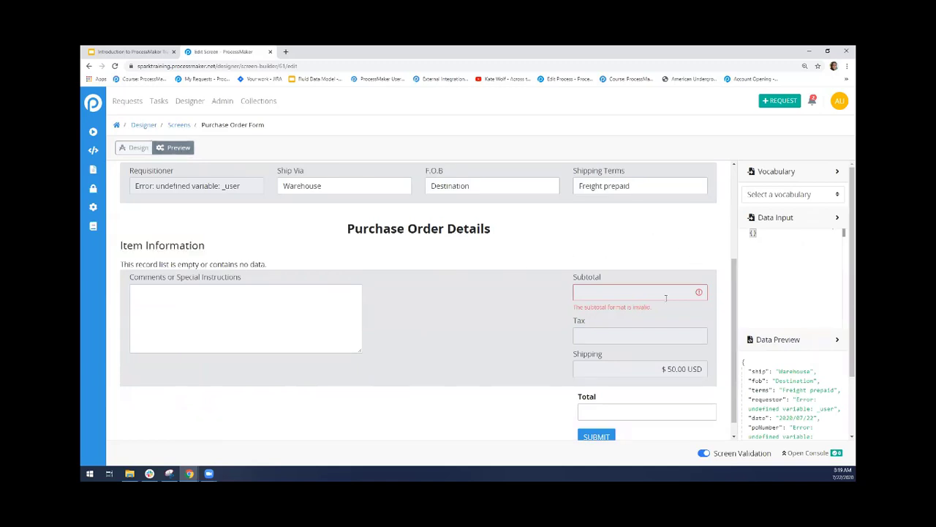
# Make the record list editable again and preview the form
pyautogui.click(138, 148)
pyautogui.click(751, 221)
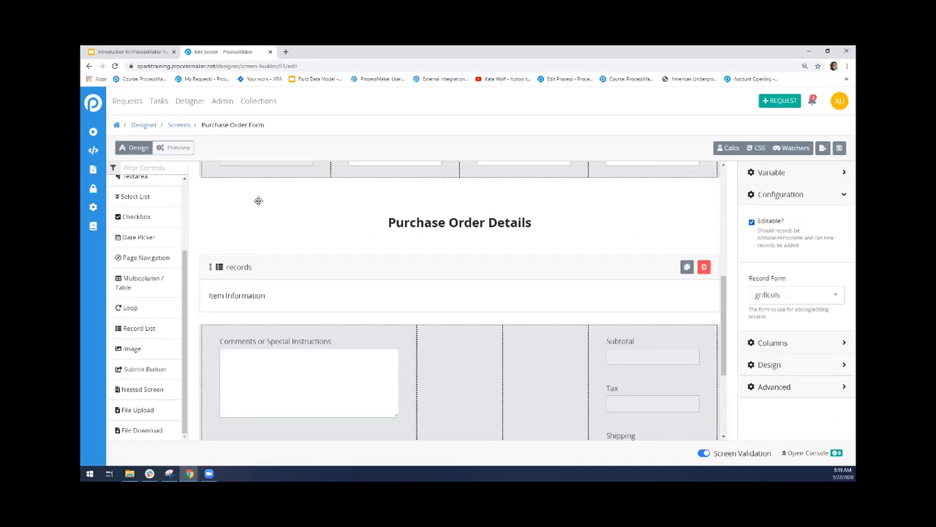
pyautogui.click(174, 148)
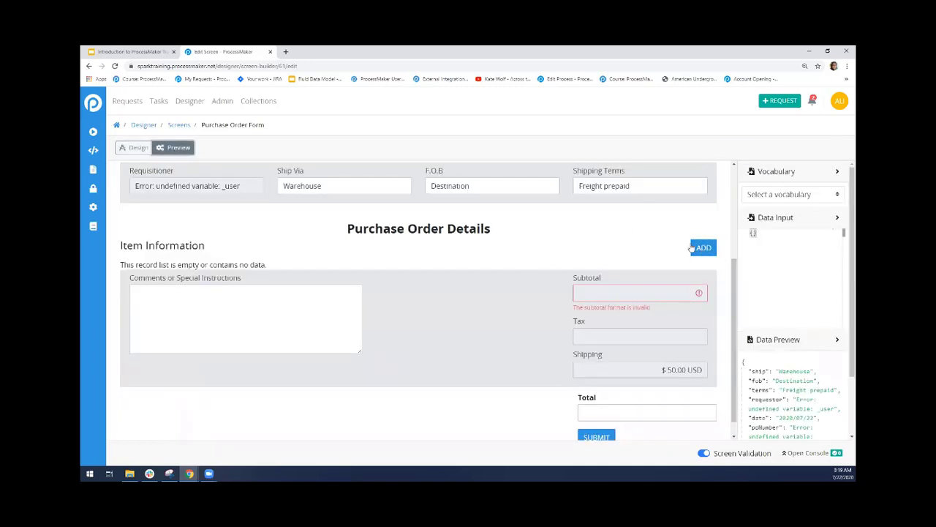
# Return to the form design and reselect grillcols as the Item Information record list's record form
pyautogui.click(137, 148)
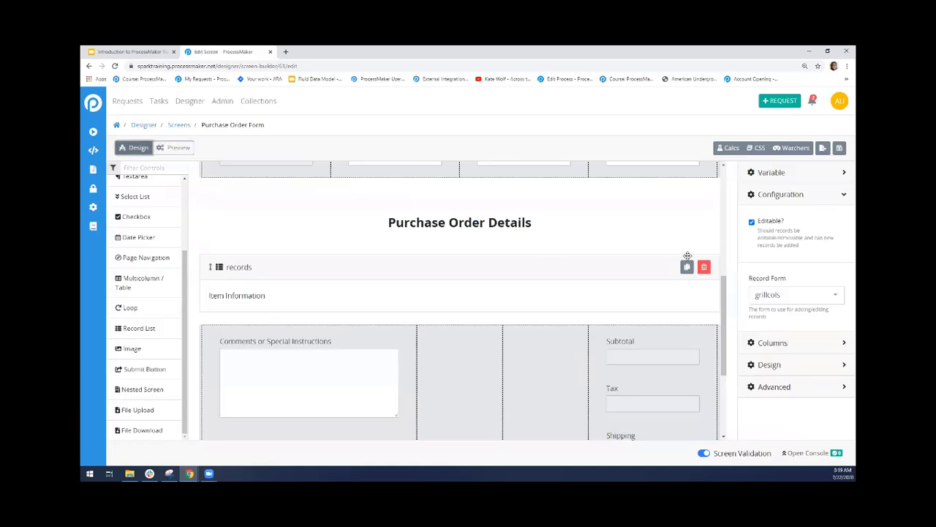
pyautogui.click(819, 294)
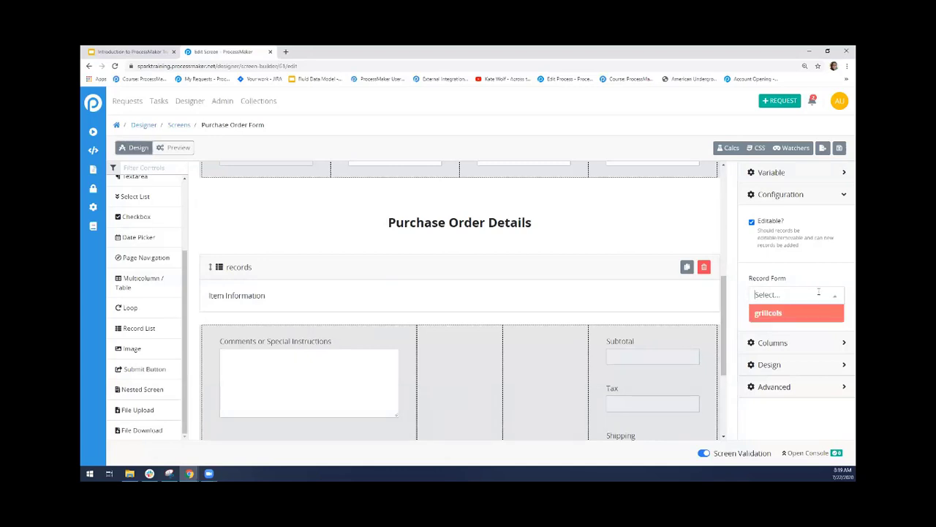
pyautogui.click(779, 321)
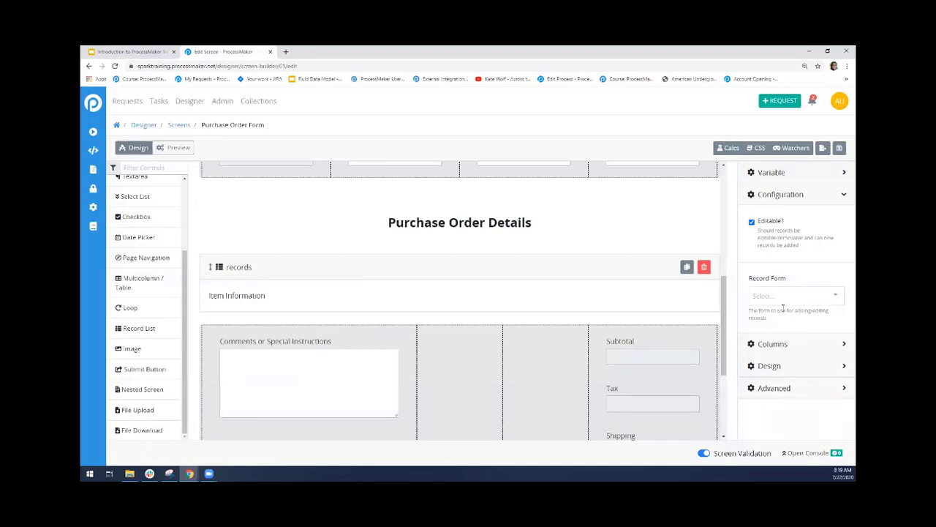
pyautogui.click(783, 299)
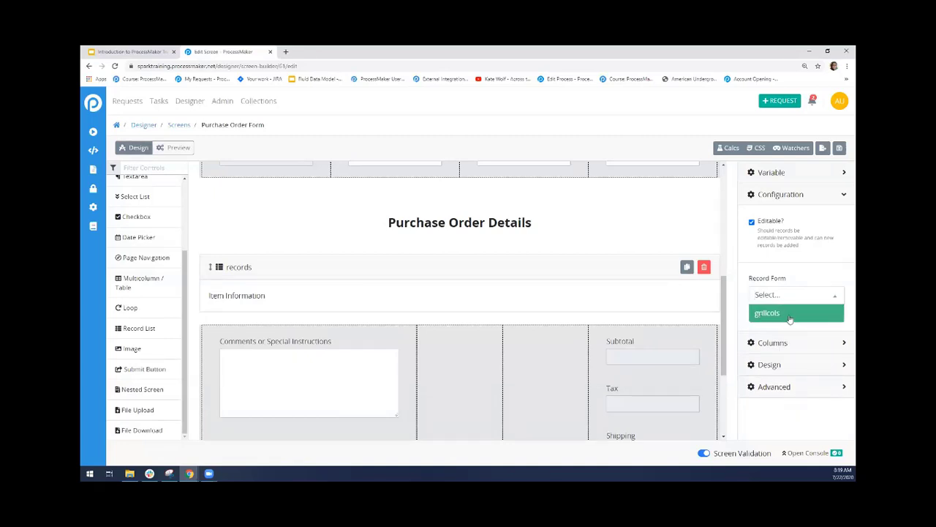
pyautogui.click(789, 320)
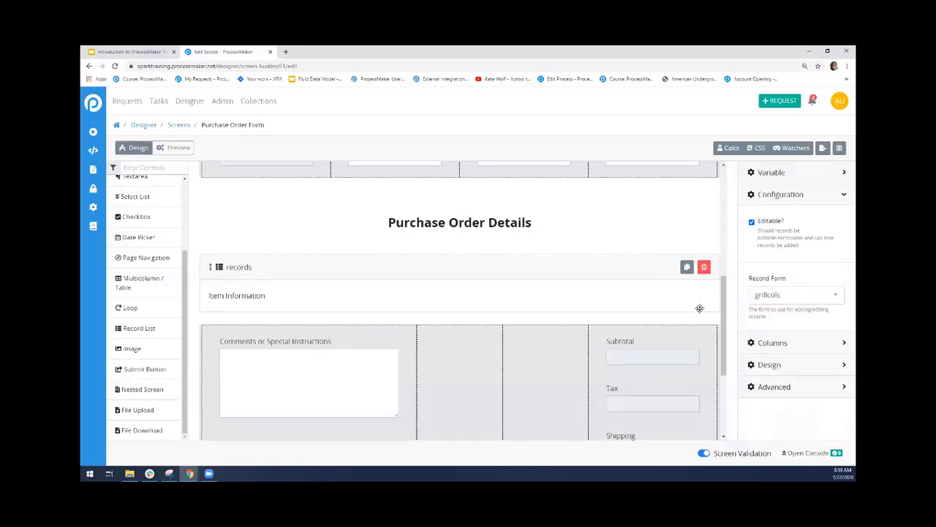
# Compare the screen's list of pages with the options offered for the record list's record form, keeping grillcols selected
pyautogui.moveTo(722, 319); pyautogui.dragTo(723, 183)
pyautogui.click(502, 179)
pyautogui.click(475, 180)
pyautogui.moveTo(722, 261); pyautogui.dragTo(722, 322)
pyautogui.click(790, 298)
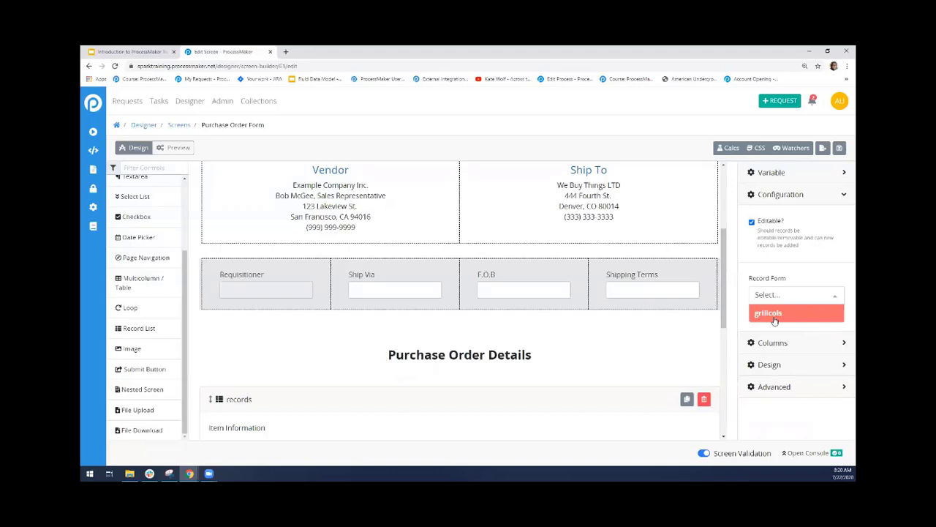
pyautogui.click(799, 318)
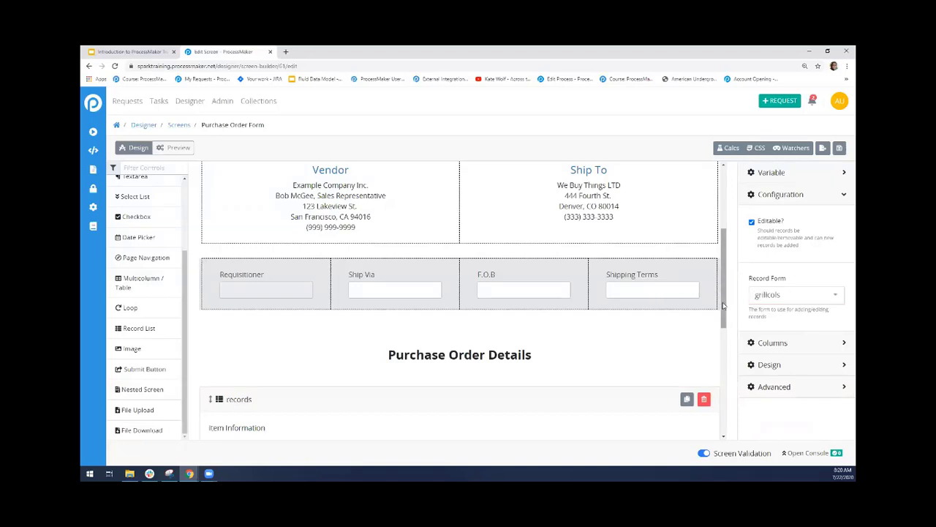
# Preview the form, view the fields for adding an Item Information record, cancel the new record, and return to the design
pyautogui.scroll(-1, 723, 305)
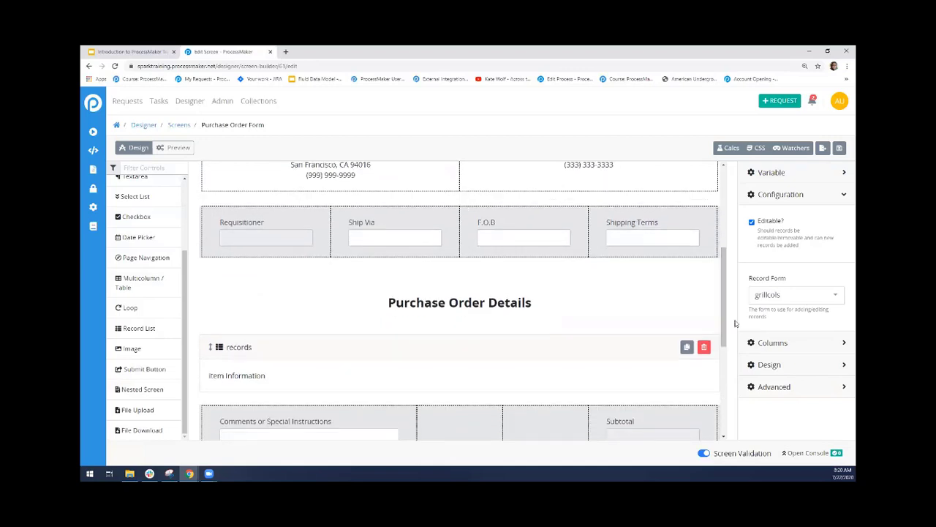
pyautogui.scroll(4, 724, 315)
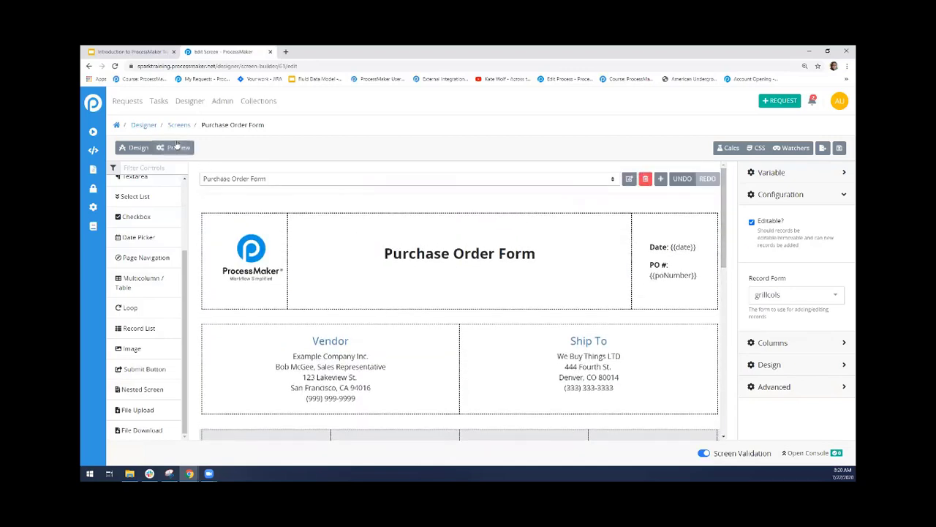
pyautogui.click(177, 147)
pyautogui.click(704, 250)
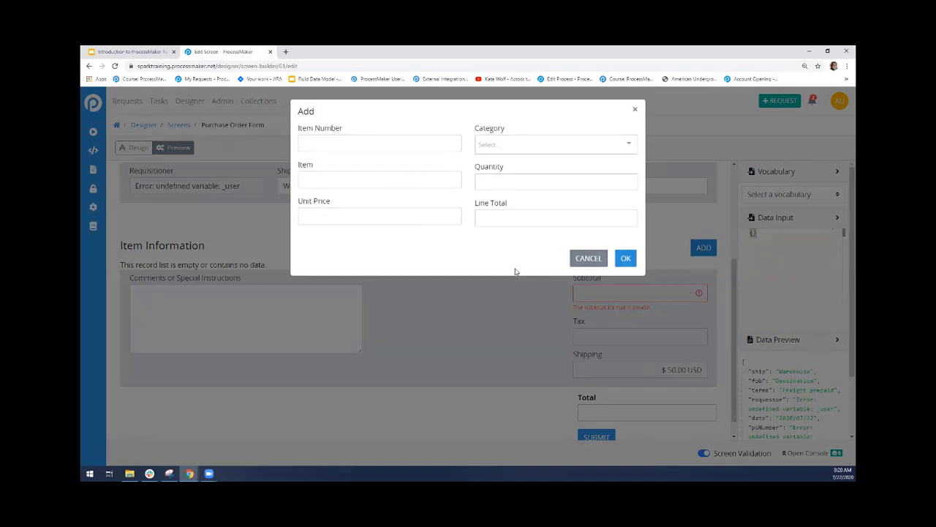
pyautogui.click(586, 258)
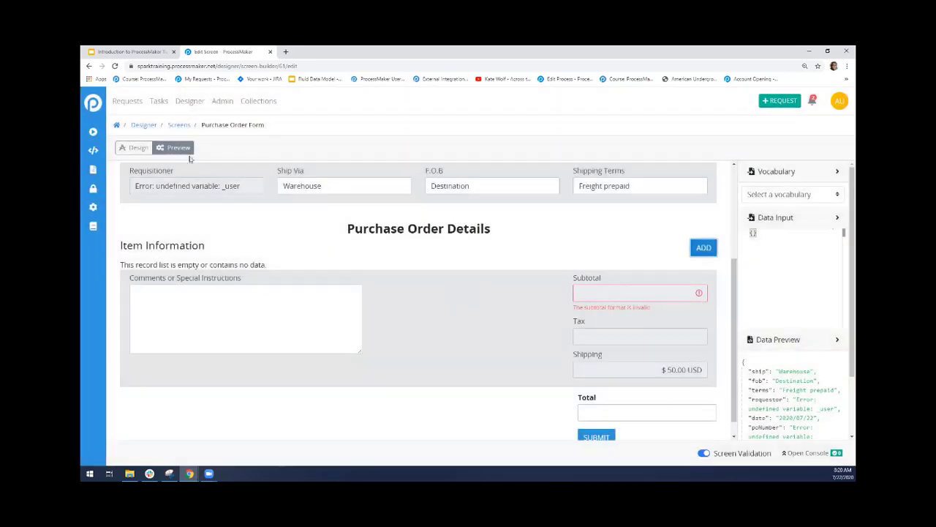
pyautogui.click(132, 150)
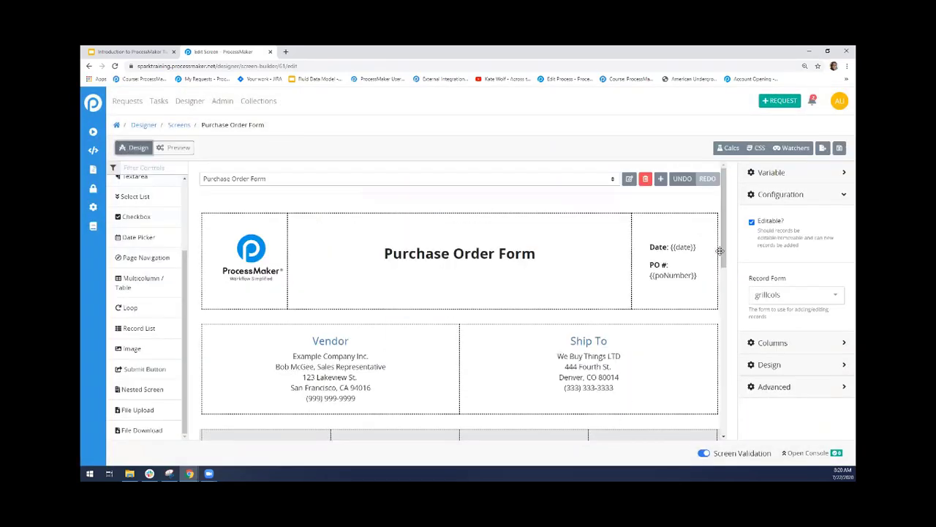
# Show the column settings of the Item Information record list under Purchase Order Details
pyautogui.scroll(-2, 721, 252)
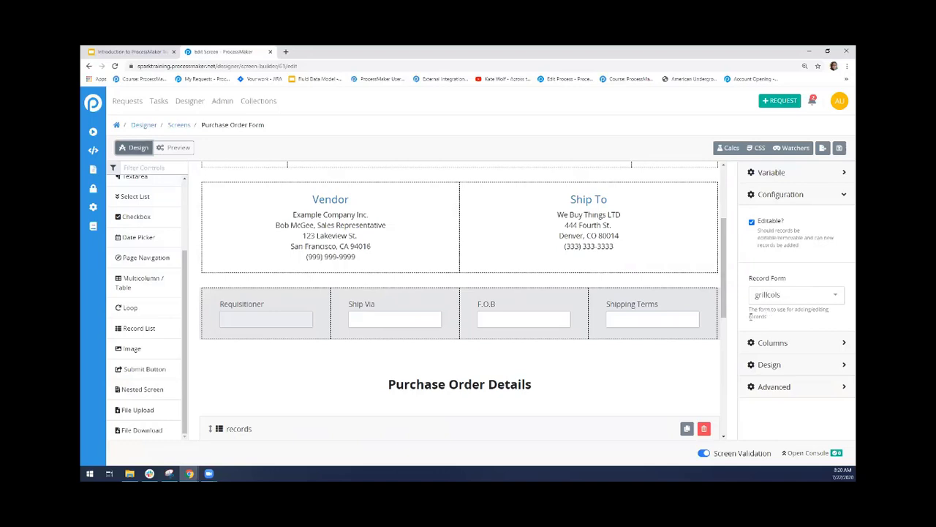
pyautogui.moveTo(724, 311); pyautogui.dragTo(726, 362)
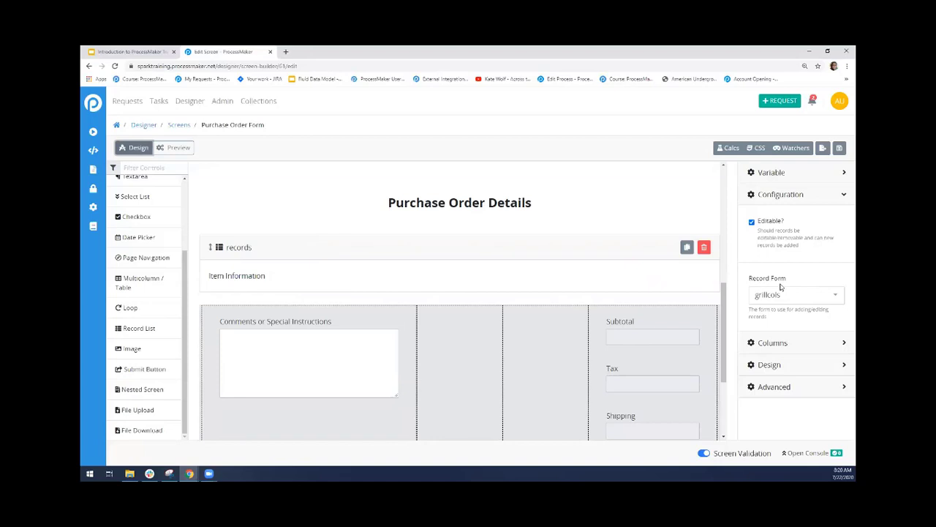
pyautogui.click(815, 204)
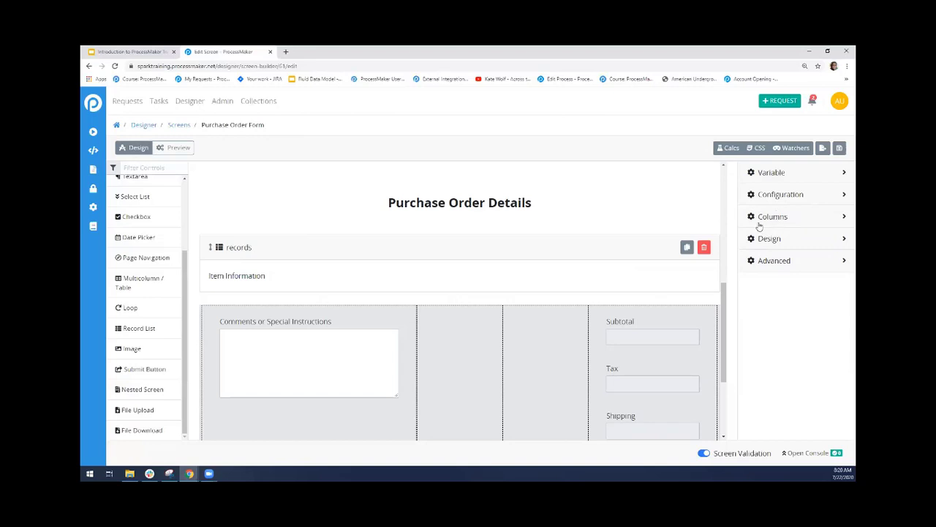
pyautogui.click(809, 221)
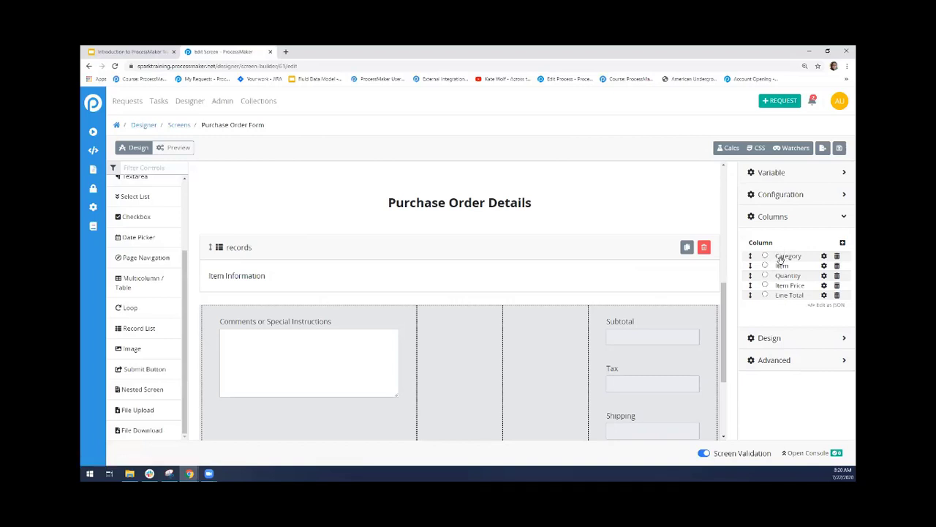
# Examine the column header and value of the record list's Category column without changing them
pyautogui.click(823, 256)
pyautogui.scroll(-1, 843, 265)
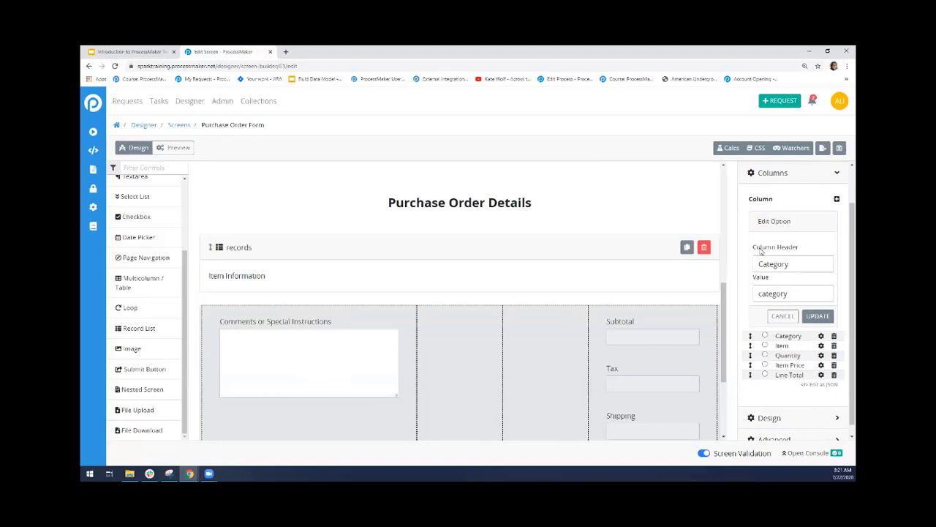
pyautogui.click(790, 265)
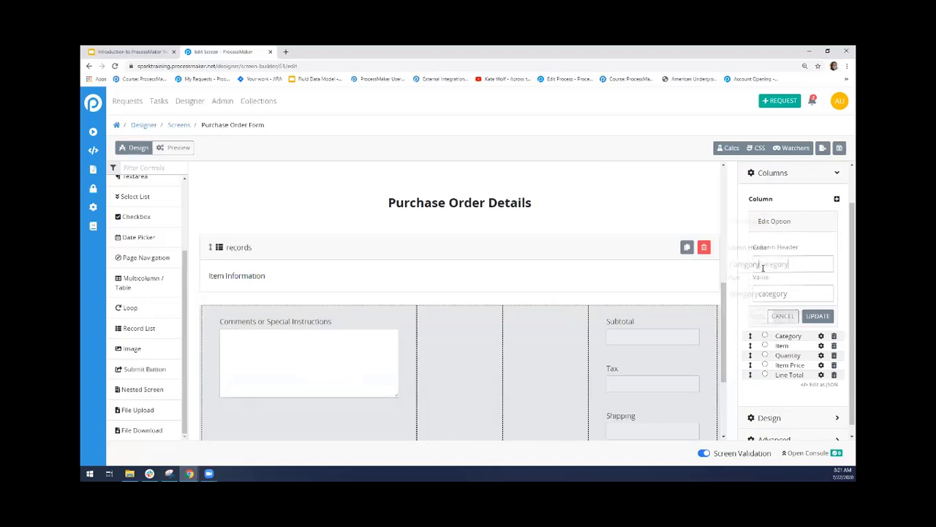
pyautogui.doubleClick(790, 258)
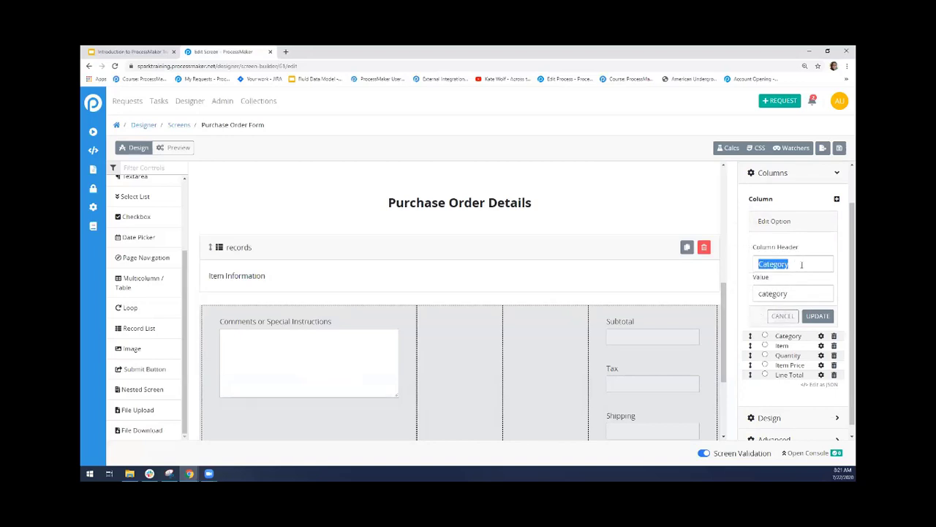
pyautogui.click(802, 265)
pyautogui.doubleClick(773, 294)
pyautogui.click(783, 316)
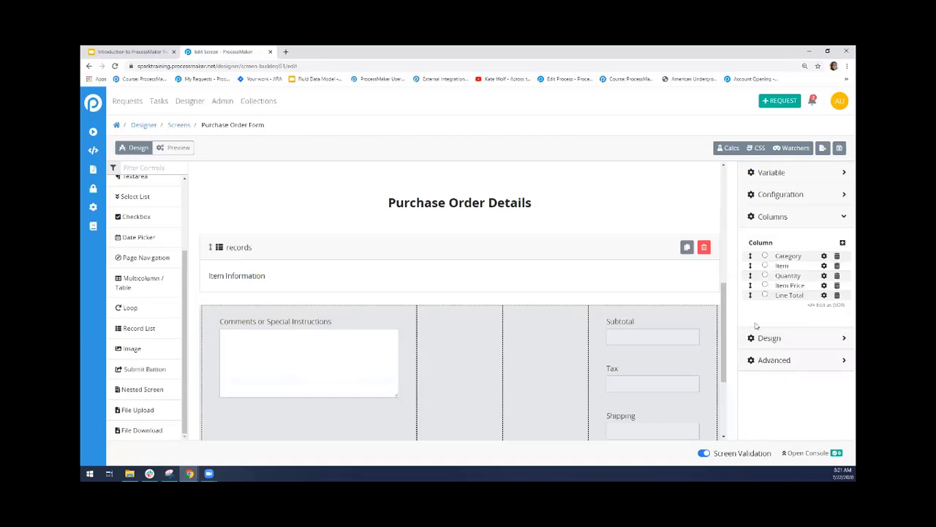
# Compare the Category column's value with the variable name of the Category field on the grillcols page
pyautogui.click(824, 256)
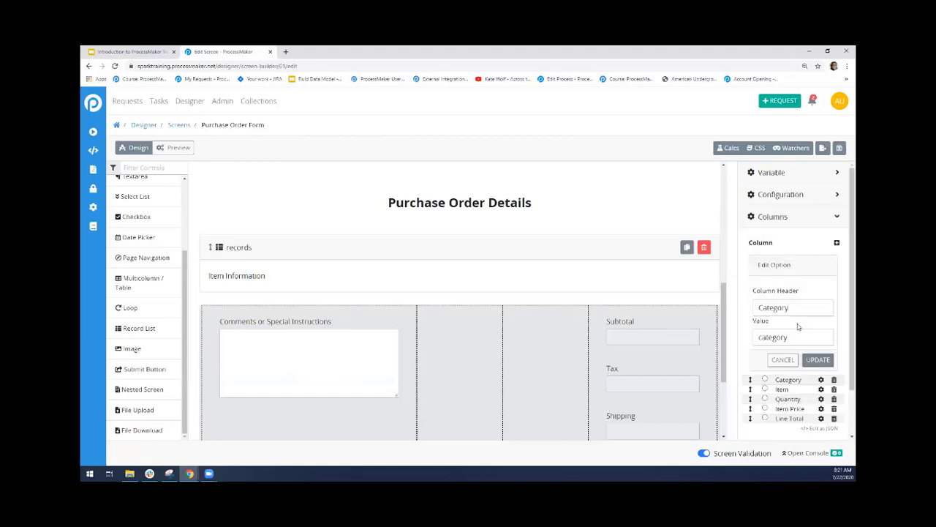
pyautogui.doubleClick(774, 333)
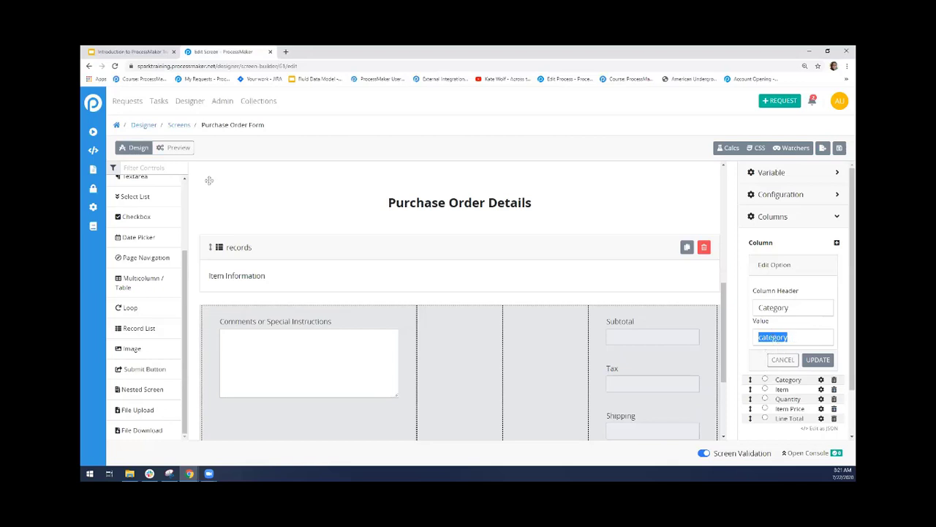
pyautogui.scroll(5, 722, 337)
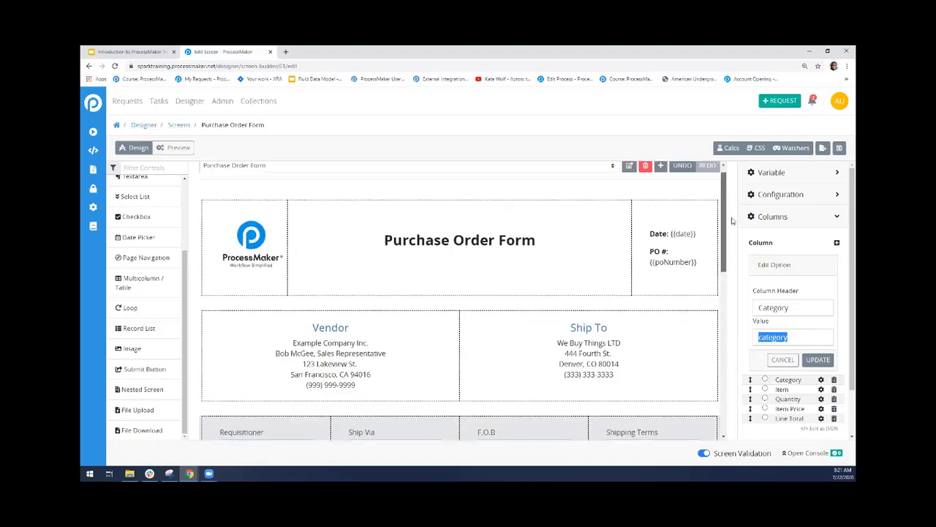
pyautogui.click(556, 181)
pyautogui.click(534, 199)
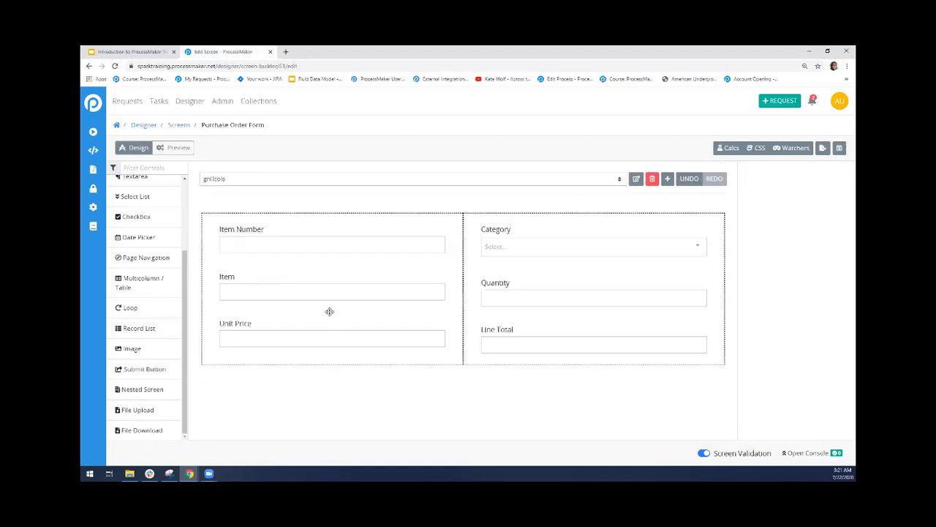
pyautogui.click(528, 246)
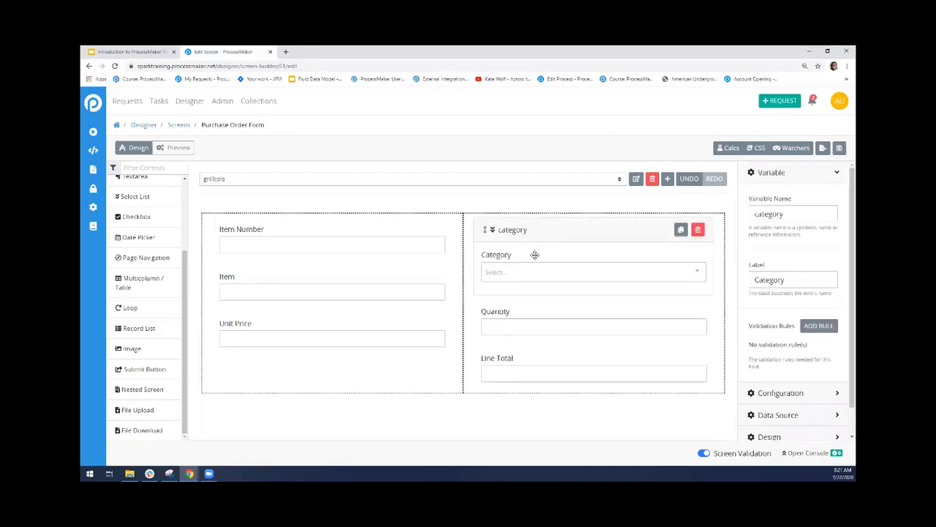
pyautogui.moveTo(788, 212); pyautogui.dragTo(750, 213)
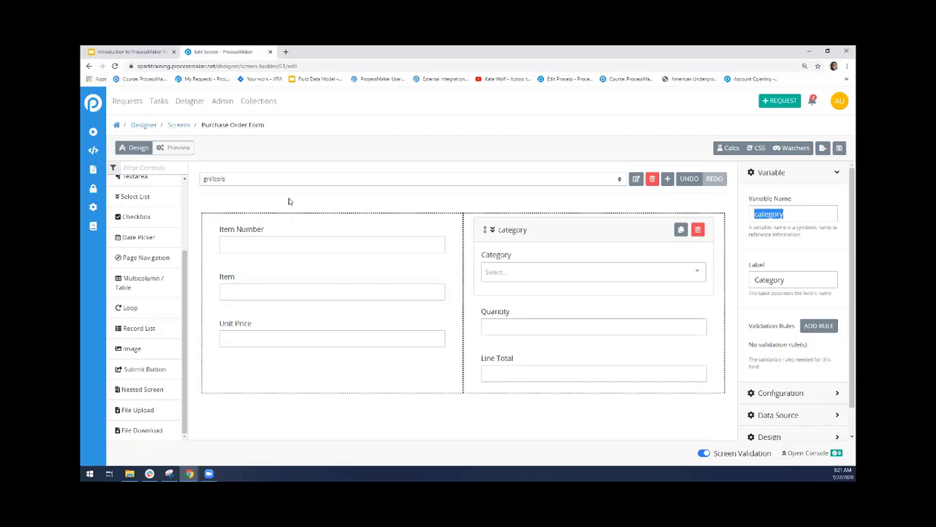
# Return to the Purchase Order Form page, select the Item Information record list, and recheck its Category column's value
pyautogui.click(271, 183)
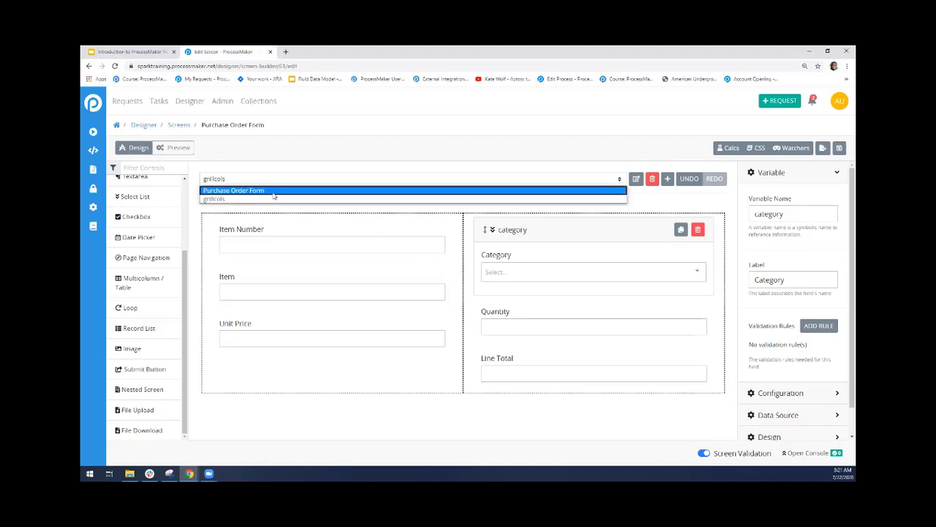
pyautogui.click(275, 190)
pyautogui.moveTo(721, 270); pyautogui.dragTo(732, 369)
pyautogui.scroll(1, 502, 307)
pyautogui.click(501, 307)
pyautogui.click(774, 340)
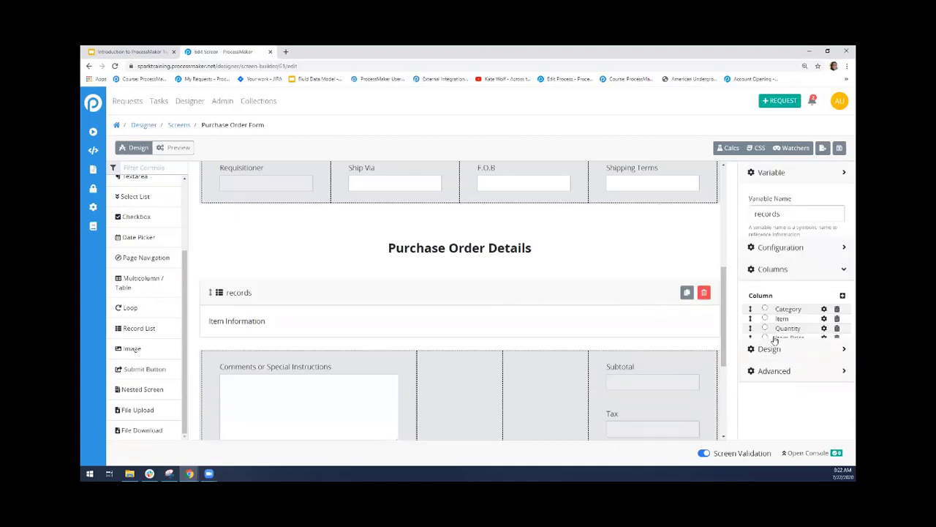
pyautogui.click(824, 259)
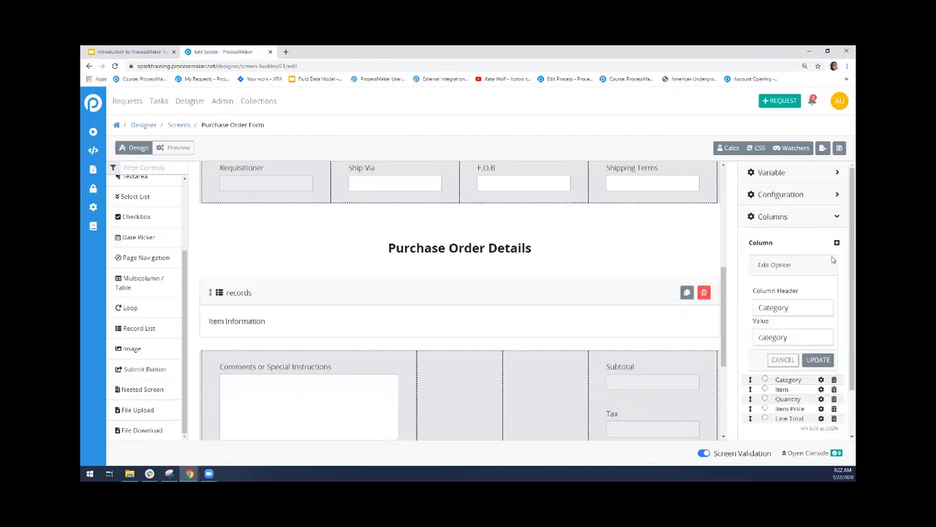
pyautogui.doubleClick(773, 342)
pyautogui.click(780, 360)
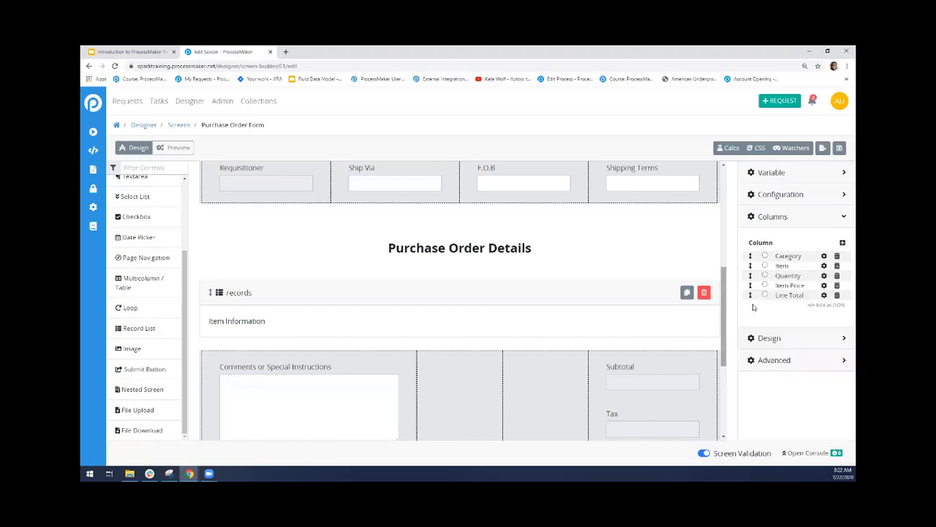
# Compare the record list's Item column value with the variable name of the Item field on the grillcols page
pyautogui.click(821, 267)
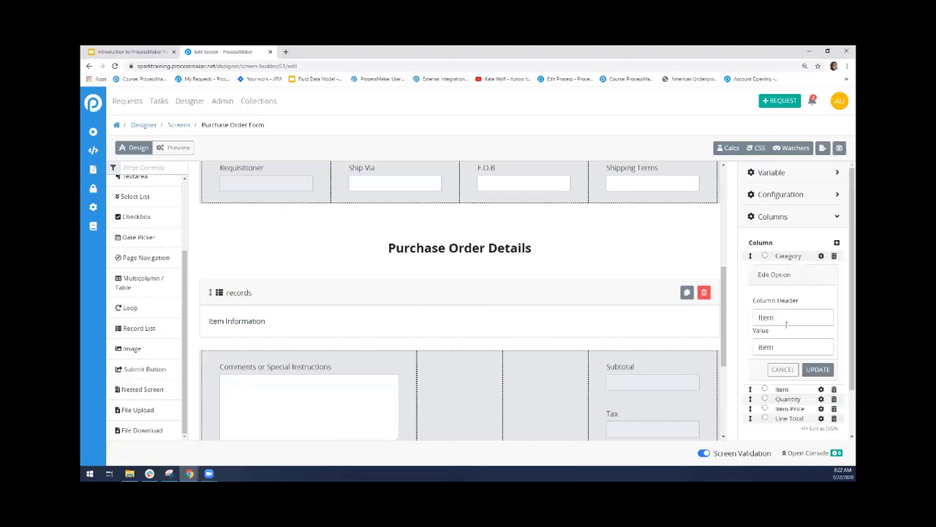
pyautogui.doubleClick(788, 345)
pyautogui.click(791, 337)
pyautogui.moveTo(724, 341); pyautogui.dragTo(625, 204)
pyautogui.click(564, 178)
pyautogui.click(560, 202)
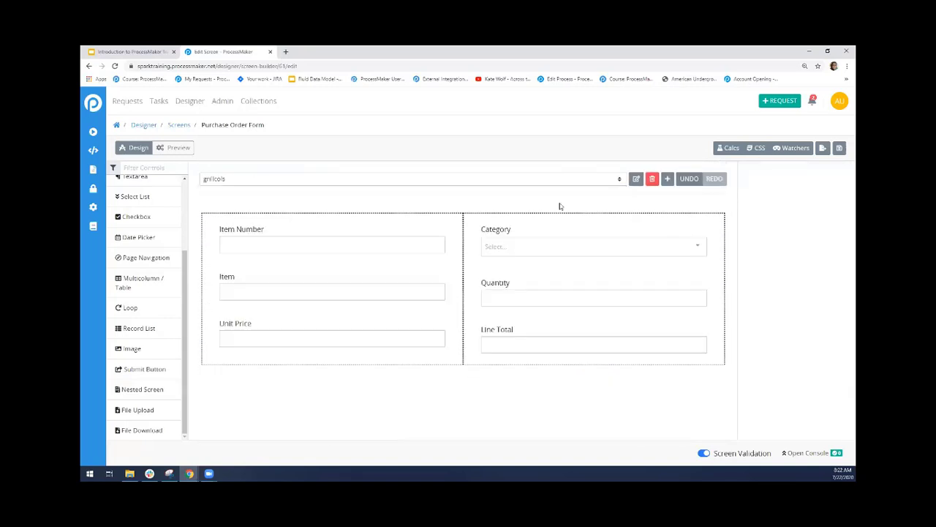
pyautogui.click(373, 290)
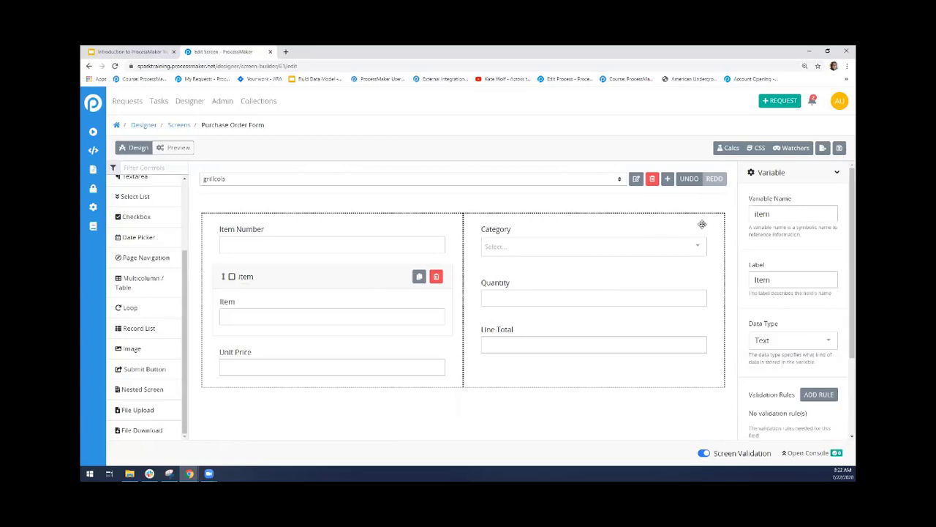
pyautogui.doubleClick(754, 214)
# Return to the Purchase Order Form page and bring the Purchase Order Details section into view
pyautogui.click(178, 148)
pyautogui.click(136, 148)
pyautogui.click(221, 181)
pyautogui.click(222, 191)
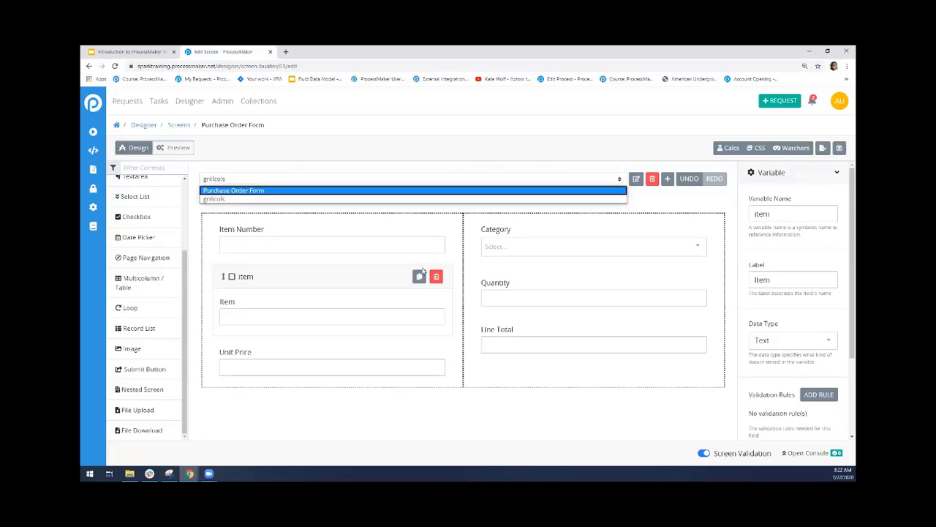
pyautogui.moveTo(723, 248); pyautogui.dragTo(730, 351)
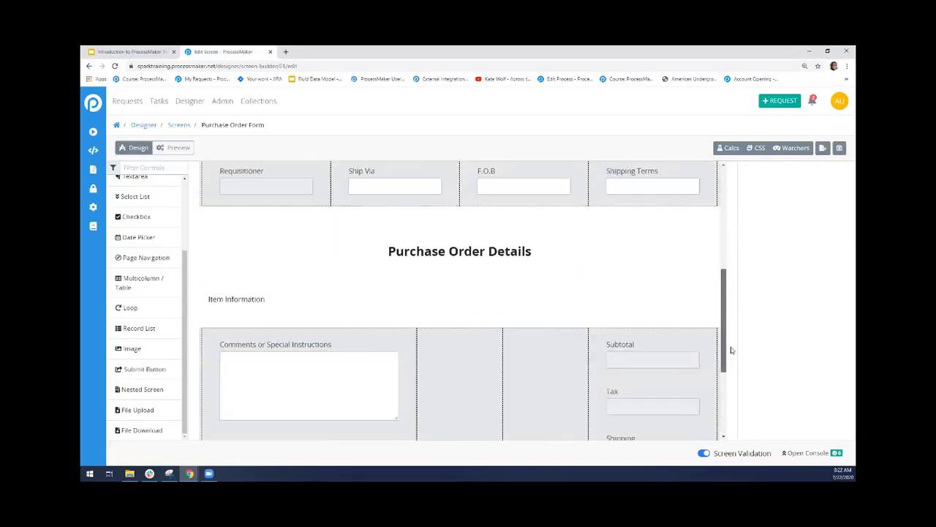
# Select the Item Information record list, check its Item column's header and value, and cancel the column edit
pyautogui.click(569, 285)
pyautogui.click(783, 341)
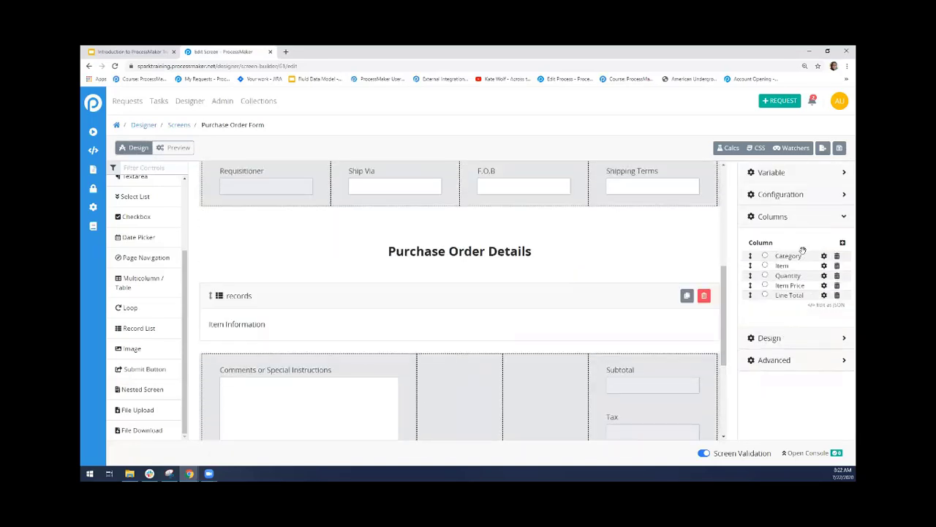
pyautogui.click(824, 266)
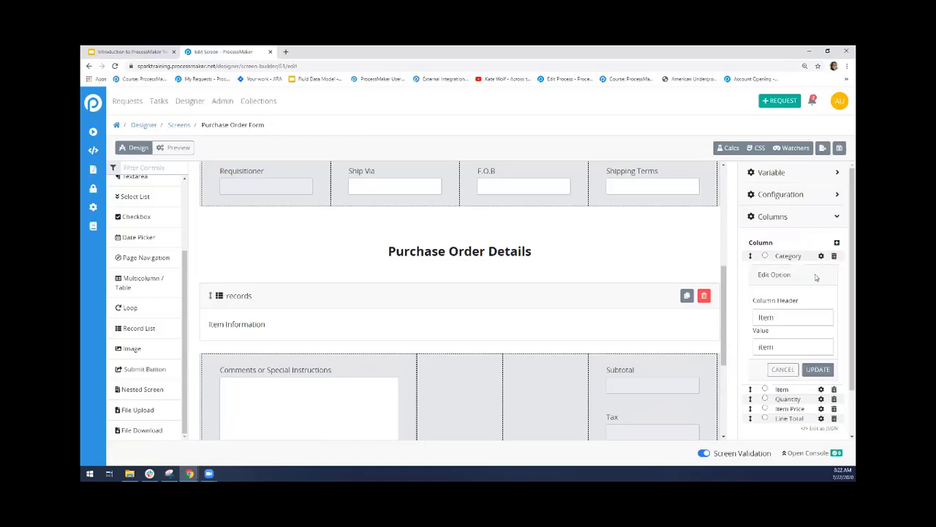
pyautogui.doubleClick(767, 345)
pyautogui.click(748, 284)
pyautogui.click(786, 369)
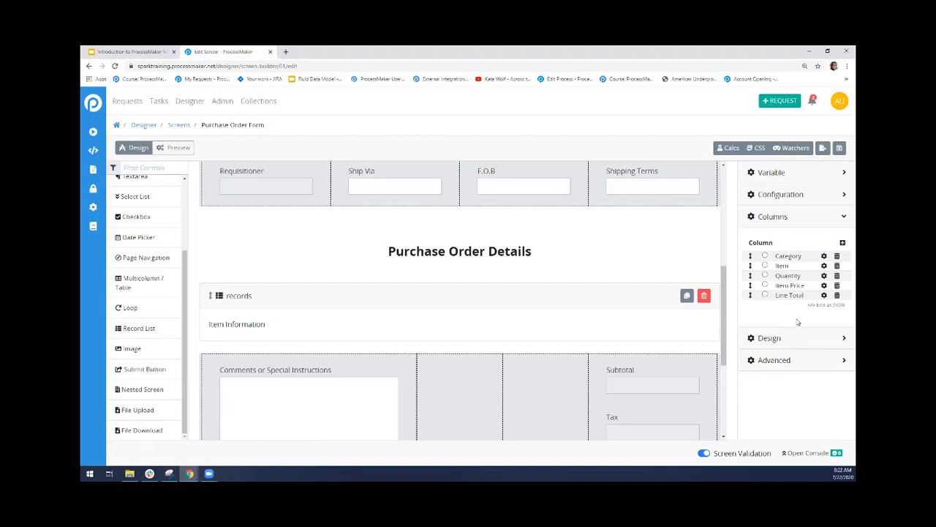
# Examine the record list's blank new-column form and the JSON version of its columns, and return to the option list view
pyautogui.click(843, 244)
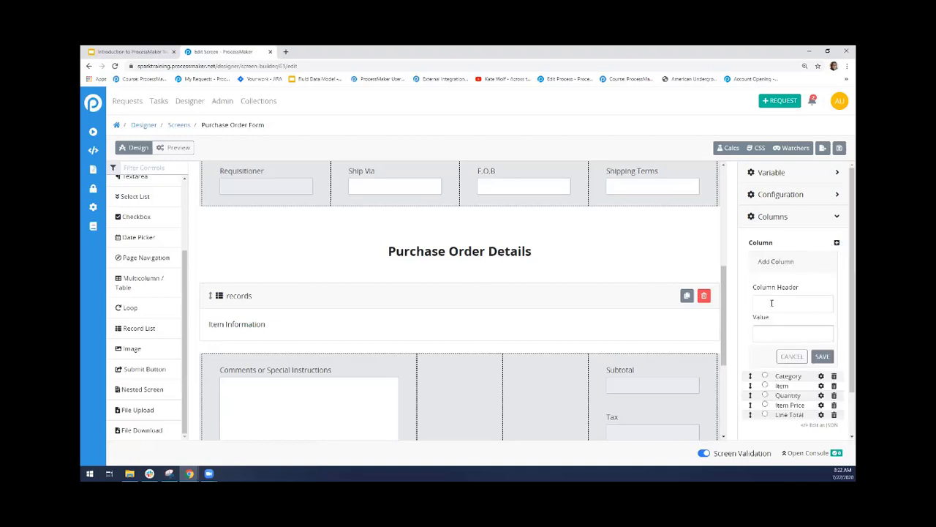
pyautogui.click(791, 356)
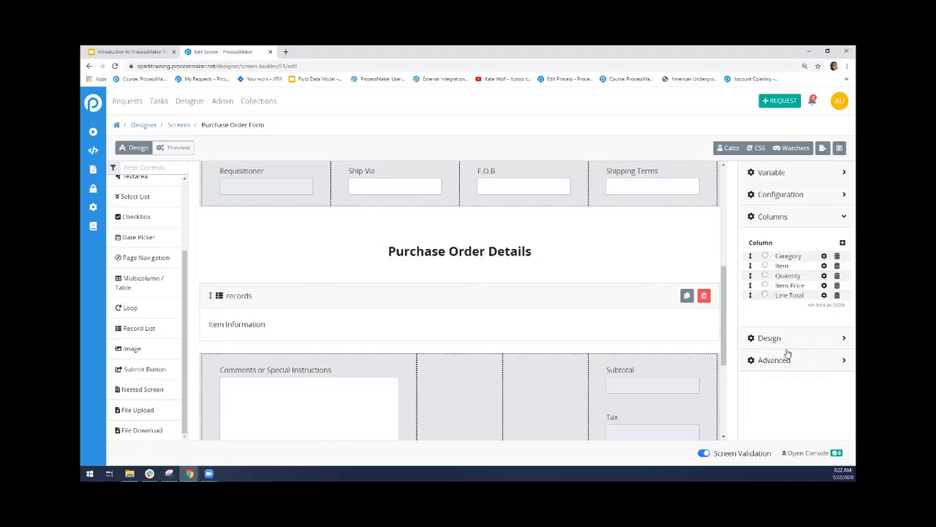
pyautogui.click(823, 306)
pyautogui.click(830, 245)
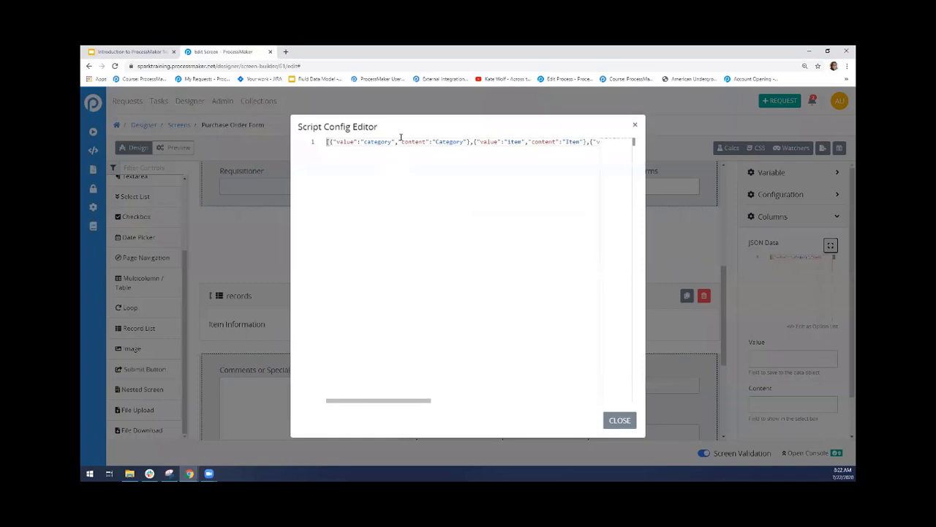
pyautogui.moveTo(432, 401); pyautogui.dragTo(388, 393)
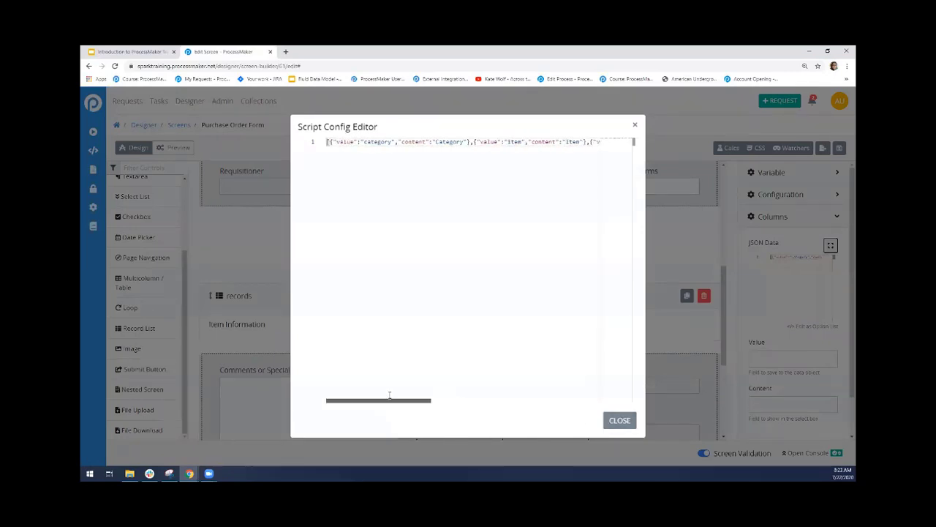
pyautogui.click(635, 125)
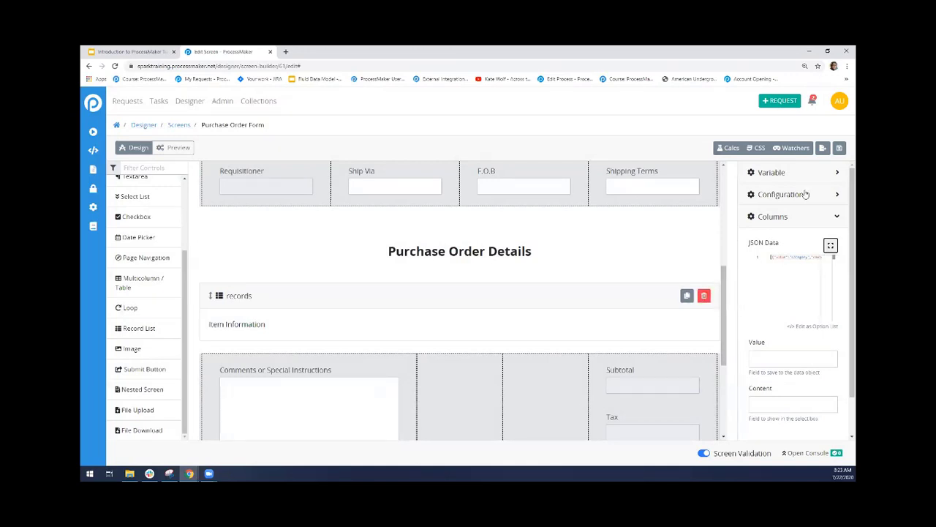
pyautogui.click(801, 215)
pyautogui.click(817, 218)
pyautogui.click(819, 327)
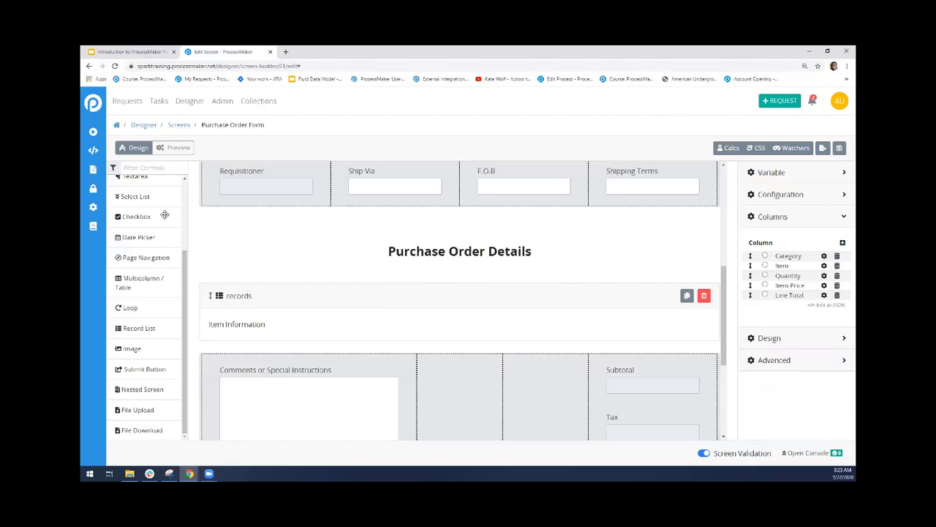
# Leave the Purchase Order Form without saving and return to the screens list
pyautogui.click(180, 125)
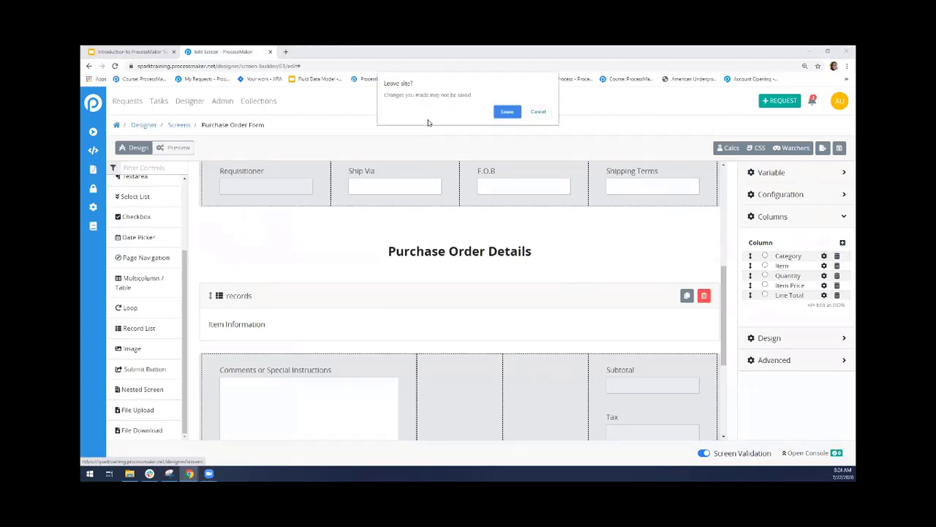
pyautogui.click(507, 114)
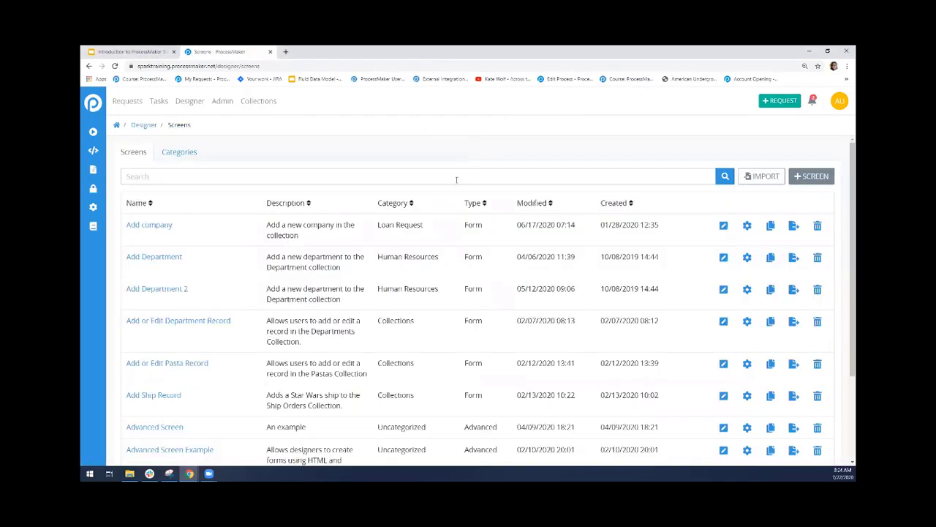
# Try to find a screen whose name starts with "o" by searching the screens list
pyautogui.write('p')
pyautogui.press('BackSpace')
pyautogui.write('or')
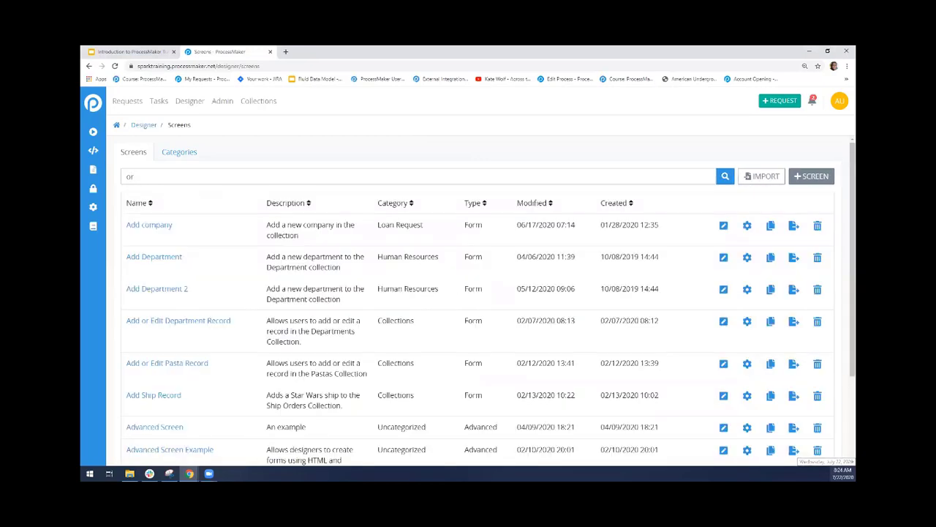
pyautogui.write('d')
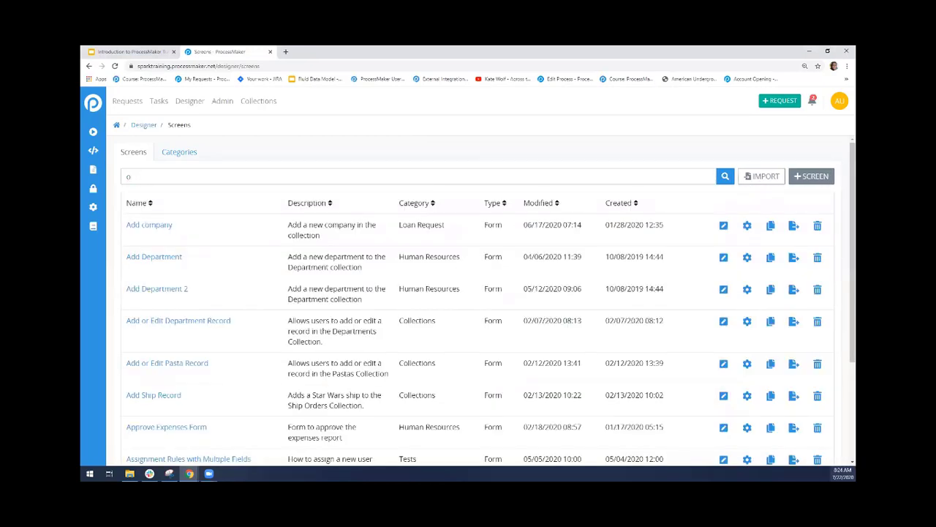
pyautogui.press('BackSpace')
pyautogui.write('o')
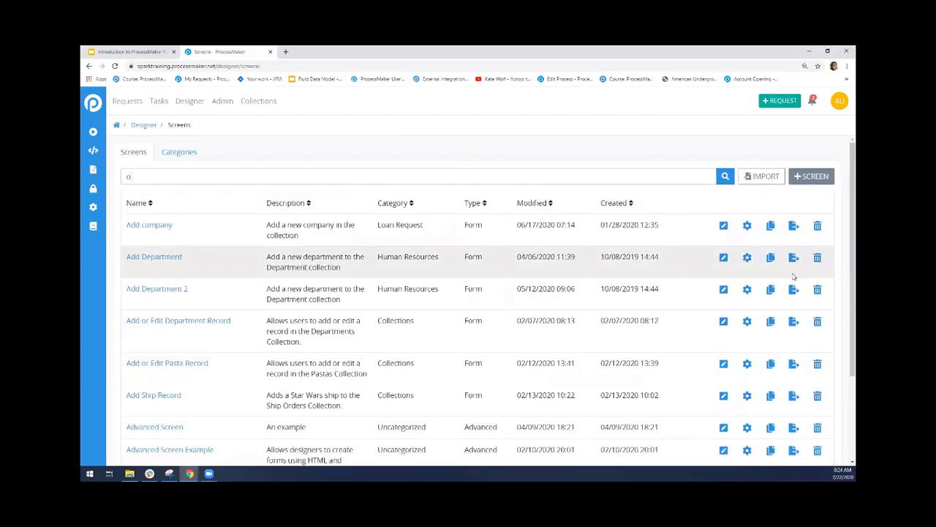
pyautogui.write('h')
pyautogui.press('BackSpace')
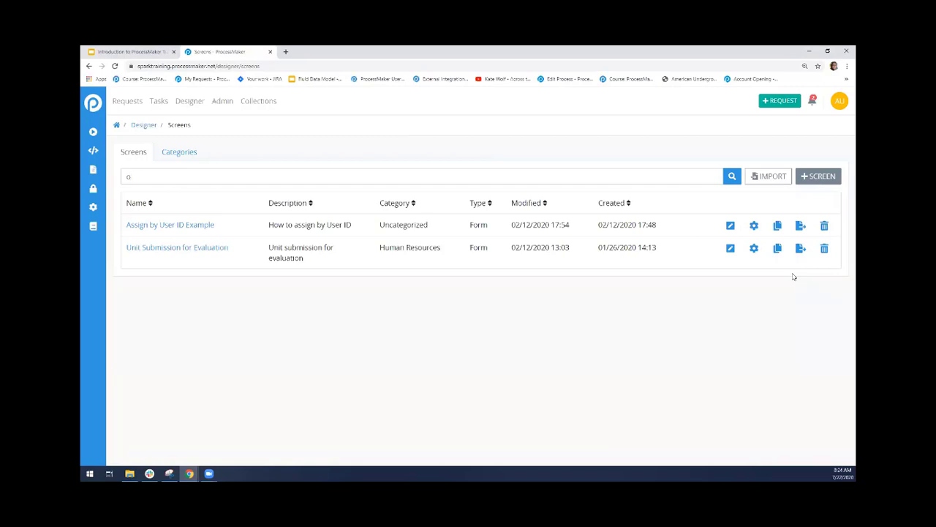
pyautogui.write('n')
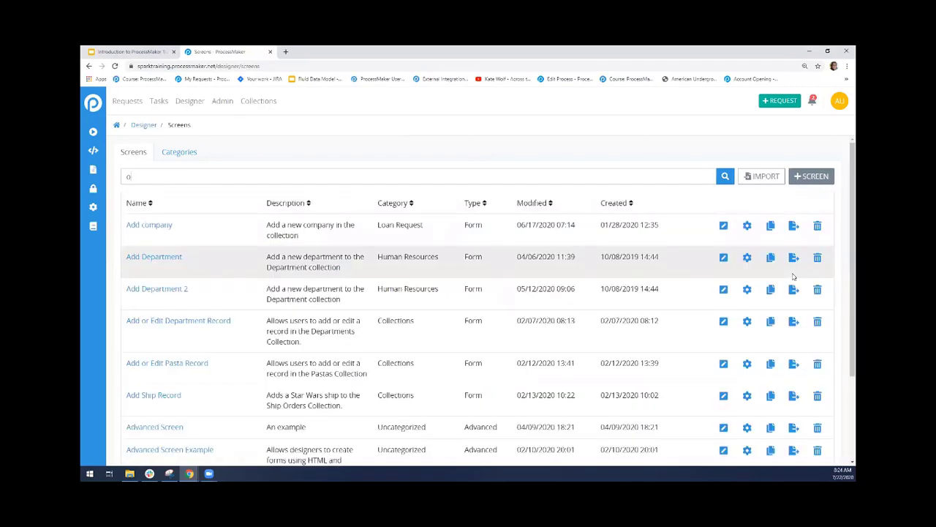
pyautogui.press('BackSpace')
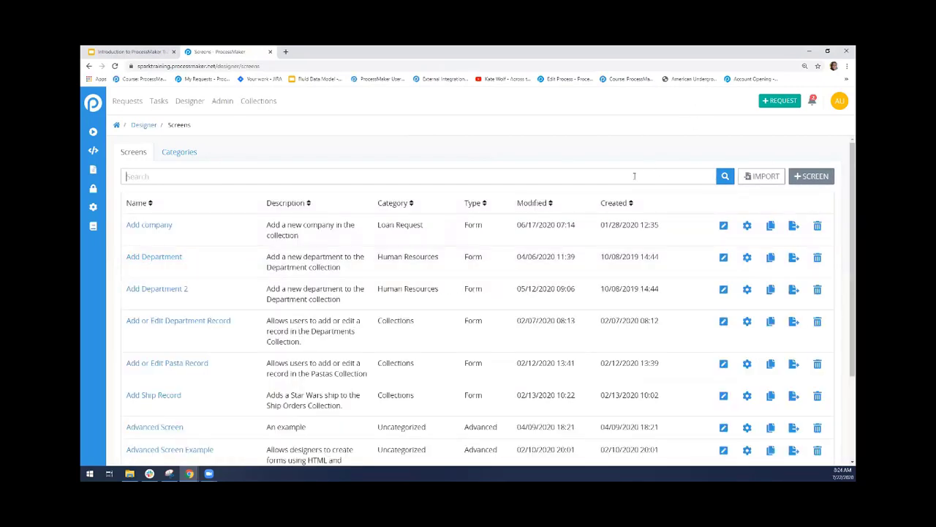
pyautogui.write('o')
# Page through the screens list and open the OBH- Prepare Office screen for editing
pyautogui.scroll(-5, 761, 410)
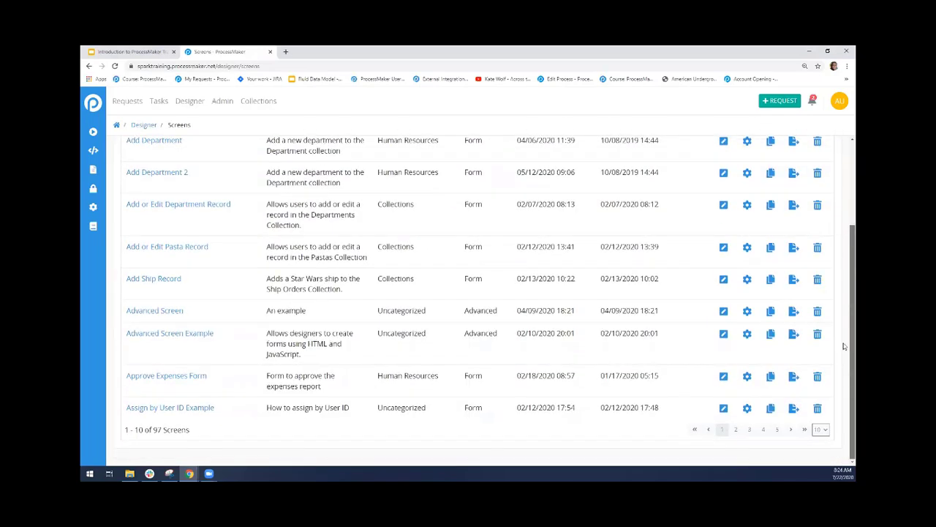
pyautogui.click(766, 433)
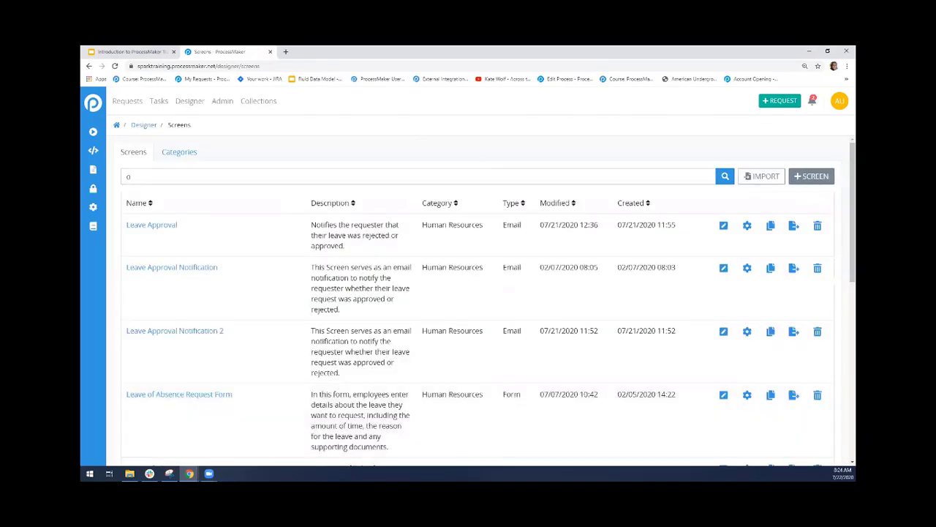
pyautogui.moveTo(846, 211); pyautogui.dragTo(847, 392)
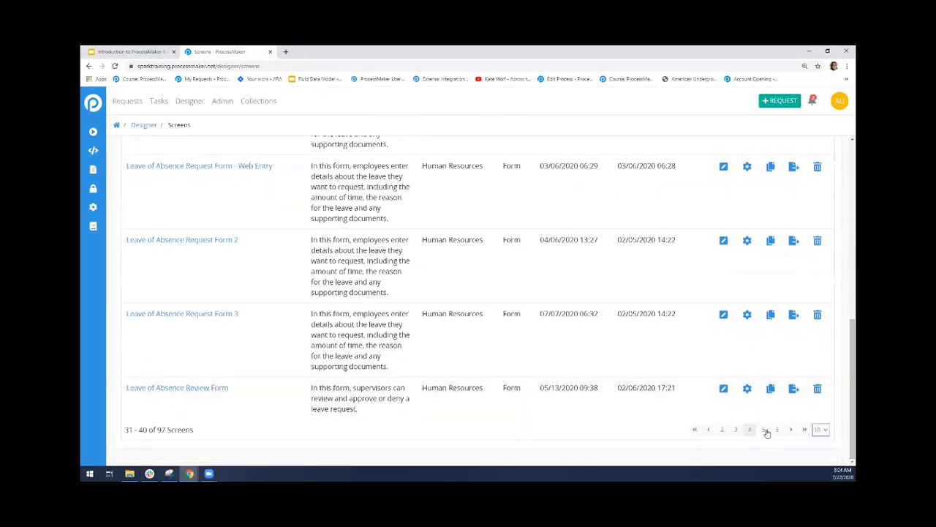
pyautogui.click(765, 432)
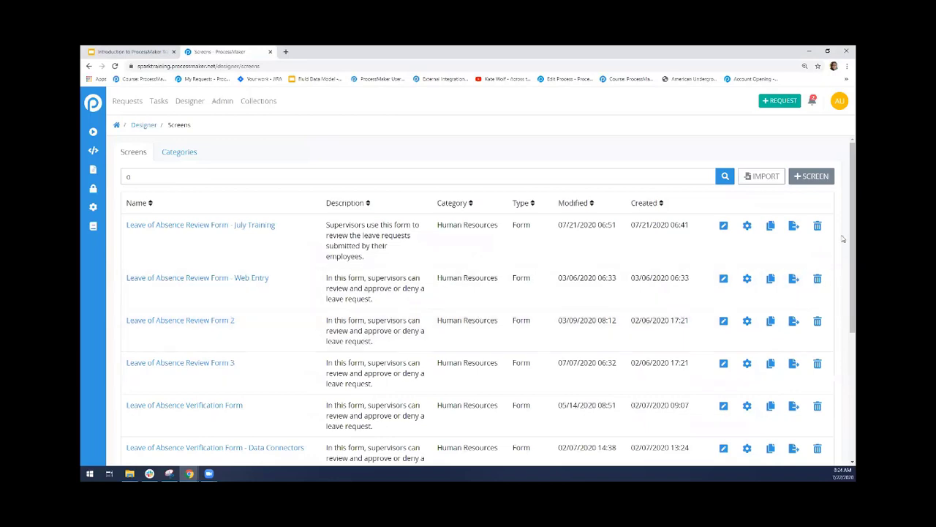
pyautogui.moveTo(845, 246); pyautogui.dragTo(825, 414)
pyautogui.click(787, 432)
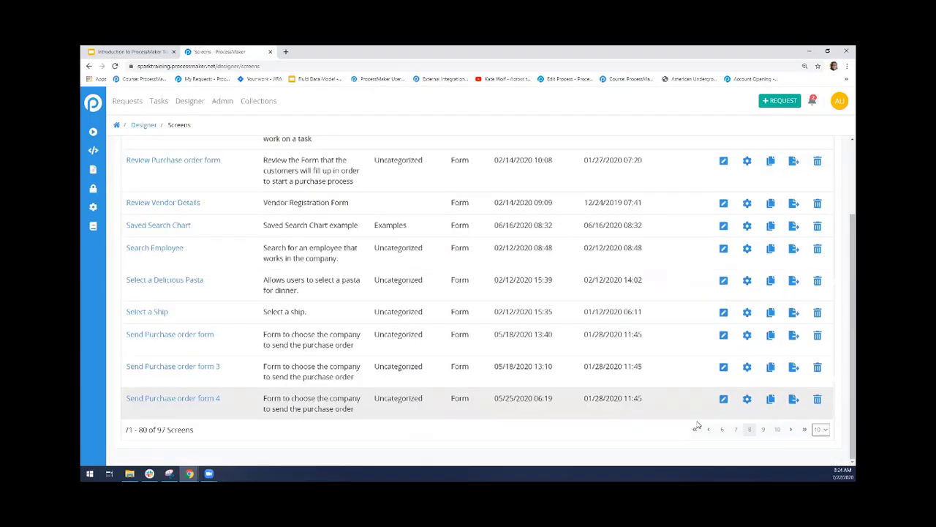
pyautogui.click(711, 431)
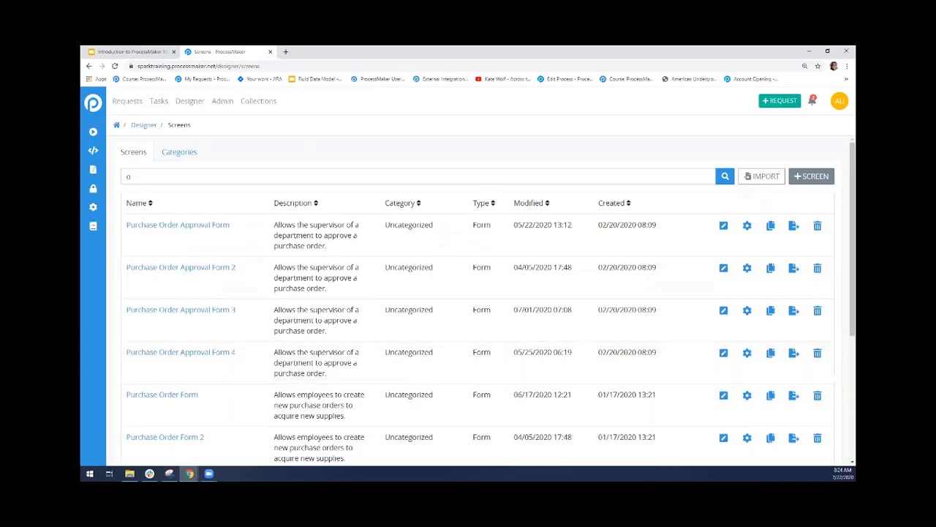
pyautogui.scroll(-3, 846, 239)
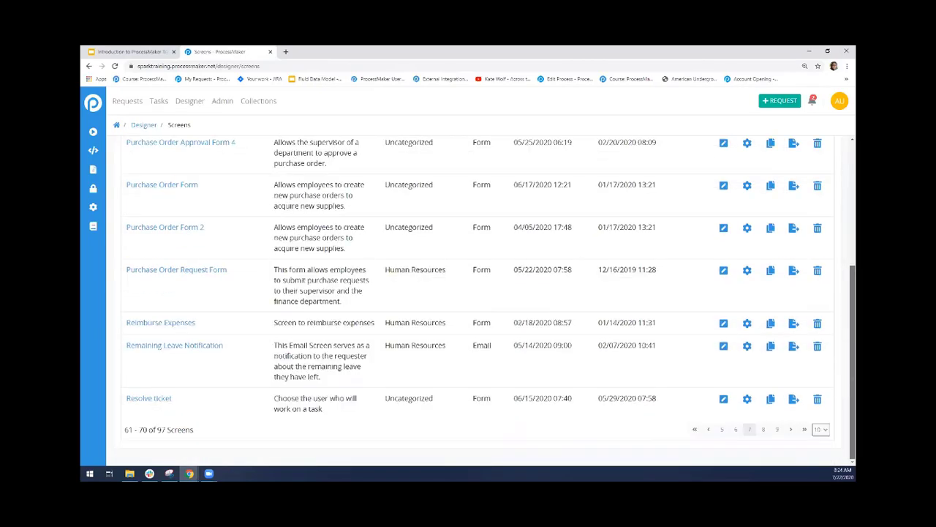
pyautogui.click(709, 431)
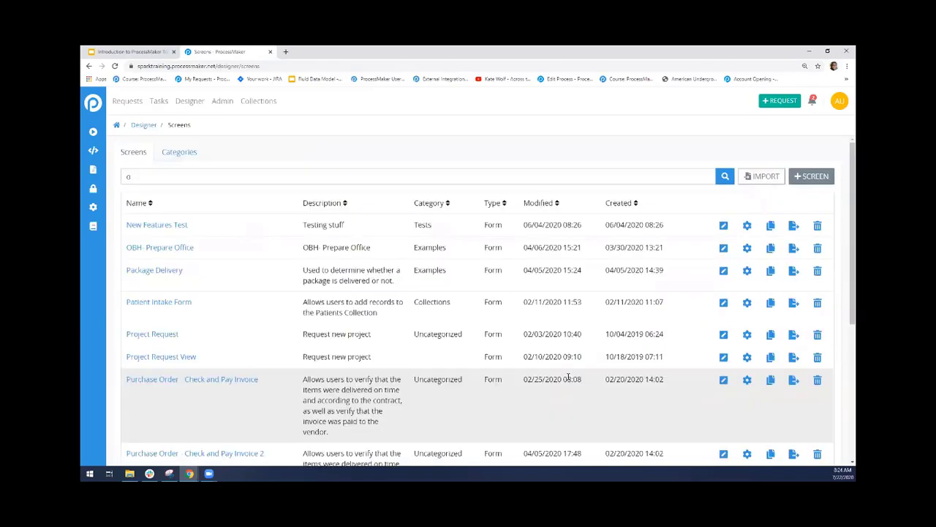
pyautogui.click(723, 249)
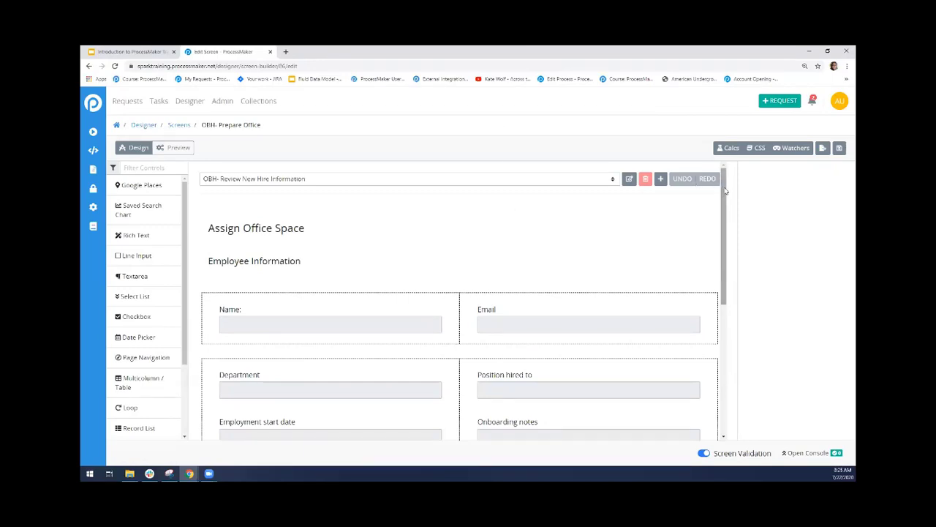
# Look over the form's loop of ID, Location, Details, Date Available and Assign fields, and switch the form to preview
pyautogui.moveTo(725, 191); pyautogui.dragTo(735, 333)
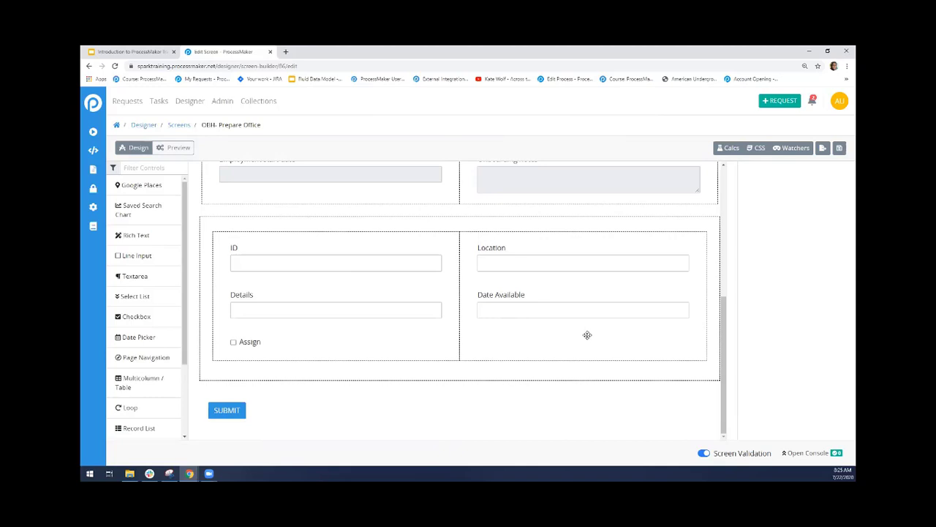
pyautogui.click(165, 154)
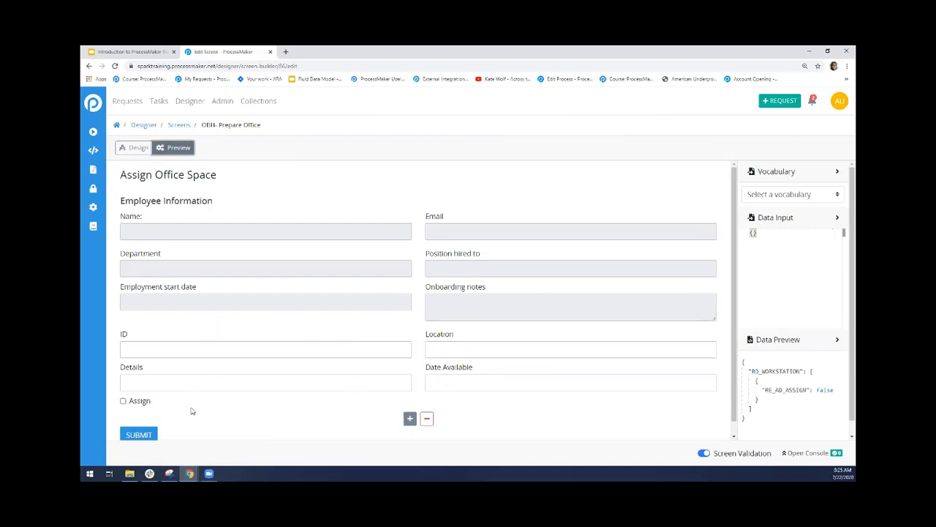
pyautogui.click(186, 348)
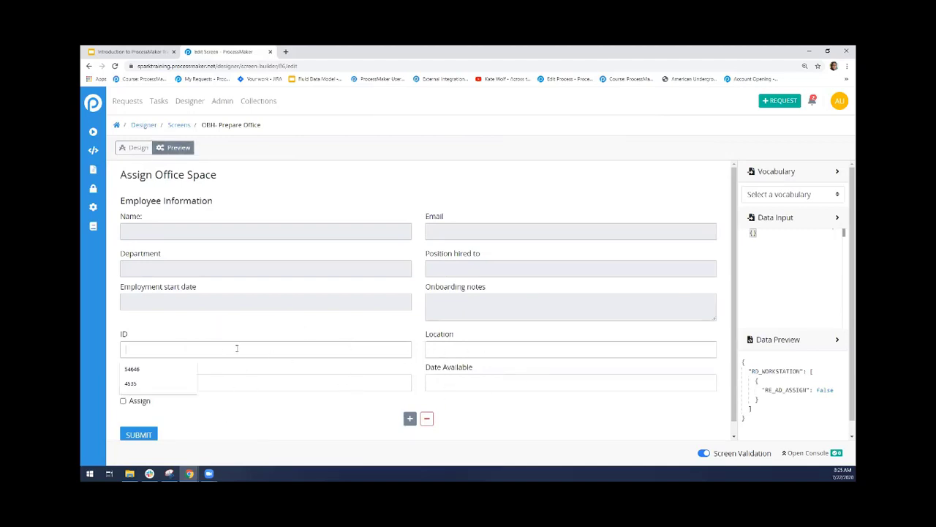
pyautogui.click(309, 409)
# Fill in ID 54646, location North America, details Desk Chair and date available 07/22/2020, and enable Assign
pyautogui.click(155, 355)
pyautogui.click(132, 368)
pyautogui.click(454, 350)
pyautogui.click(453, 369)
pyautogui.click(331, 380)
pyautogui.click(177, 406)
pyautogui.click(472, 383)
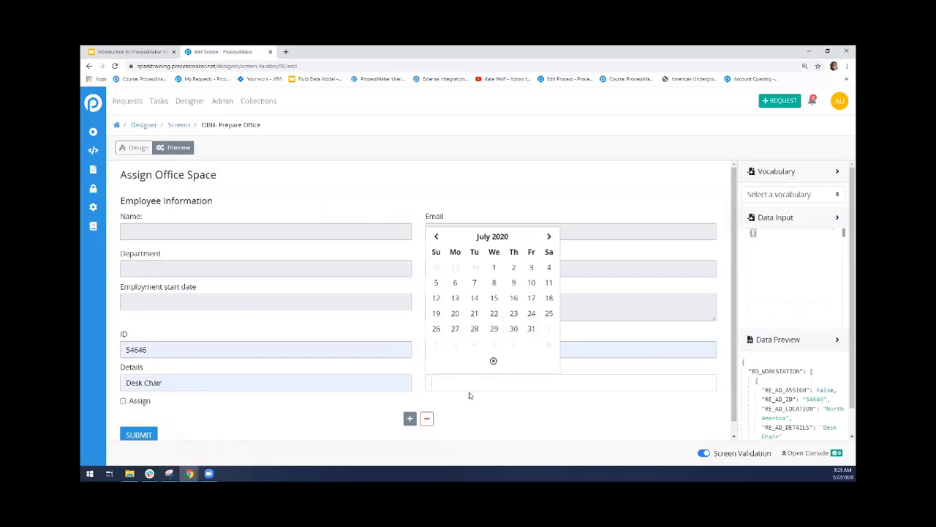
pyautogui.click(494, 313)
pyautogui.click(123, 401)
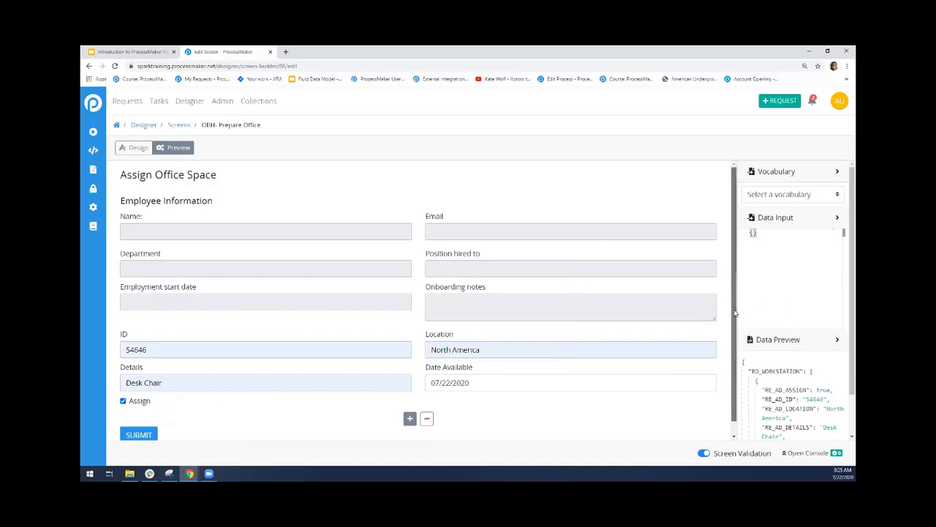
pyautogui.scroll(-1, 734, 297)
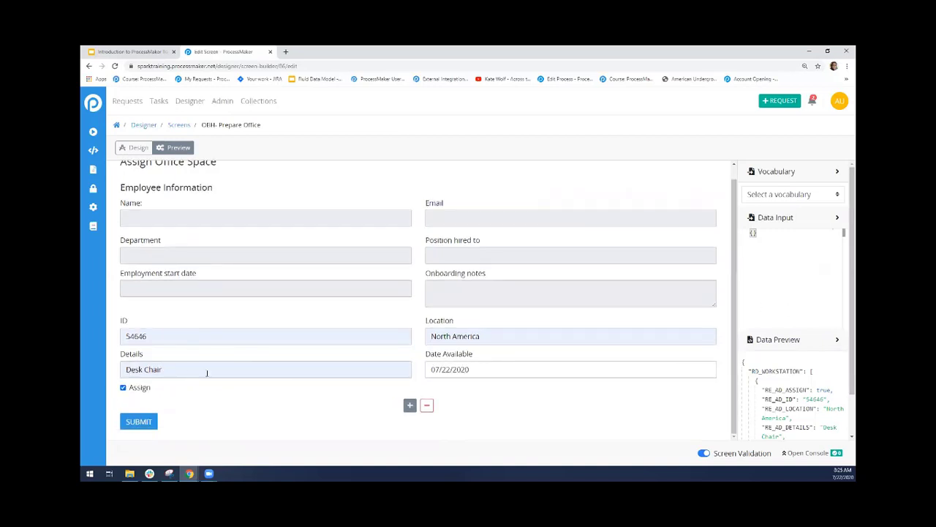
pyautogui.tripleClick(509, 335)
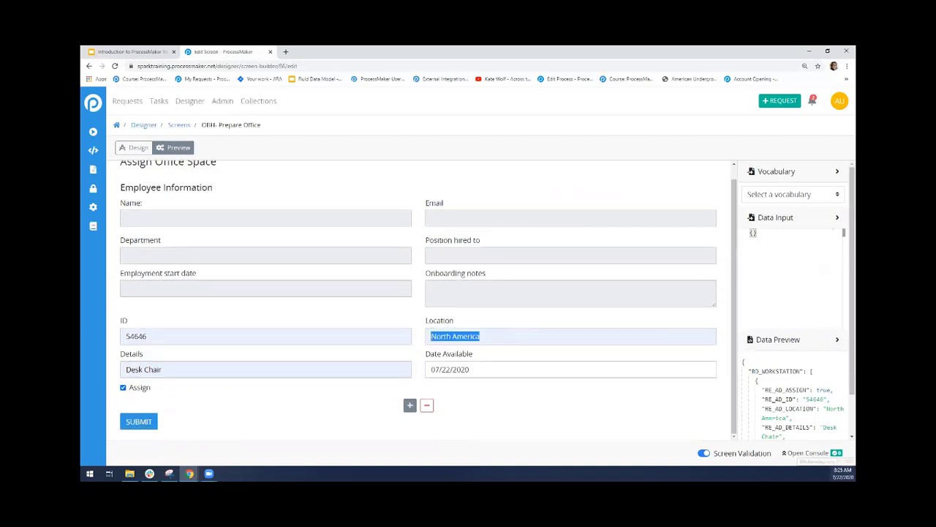
pyautogui.click(841, 473)
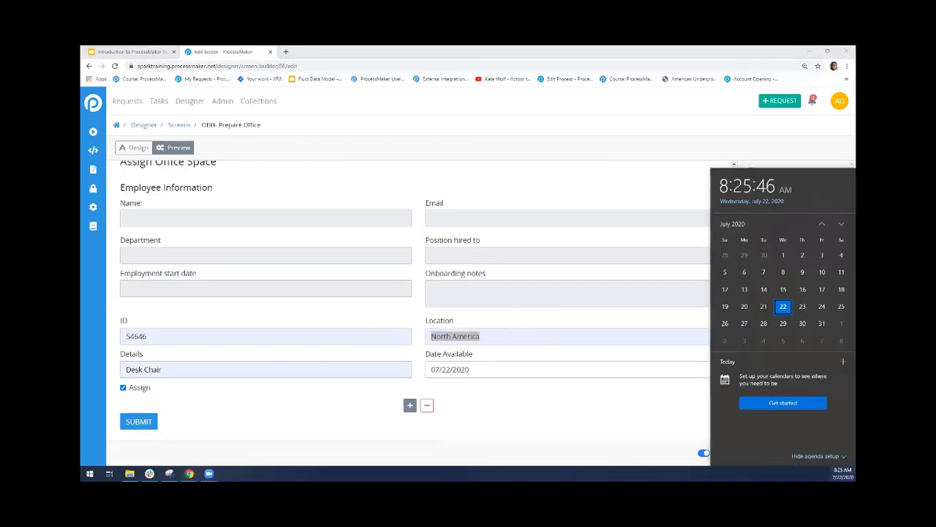
pyautogui.click(842, 473)
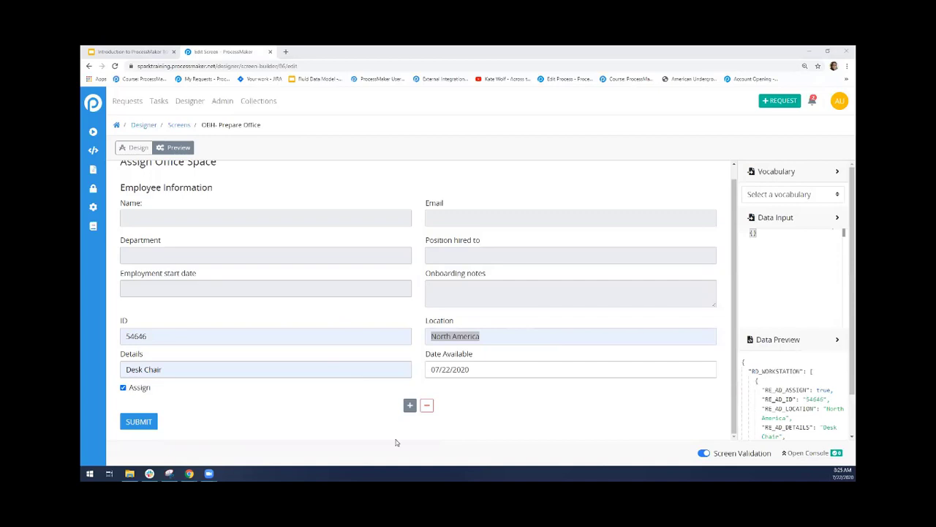
# Change the location of the Desk Chair record to 1st Floor
pyautogui.click(457, 336)
pyautogui.doubleClick(457, 336)
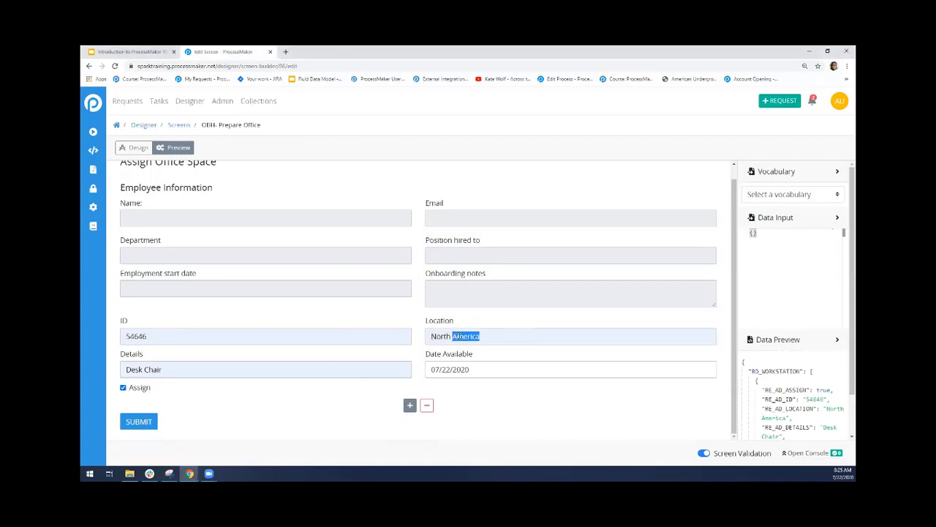
pyautogui.press('BackSpace')
pyautogui.press('BackSpace')
pyautogui.press('BackSpace')
pyautogui.press('BackSpace')
pyautogui.press('BackSpace')
pyautogui.press('BackSpace')
pyautogui.press('BackSpace')
pyautogui.write('1st Floor')
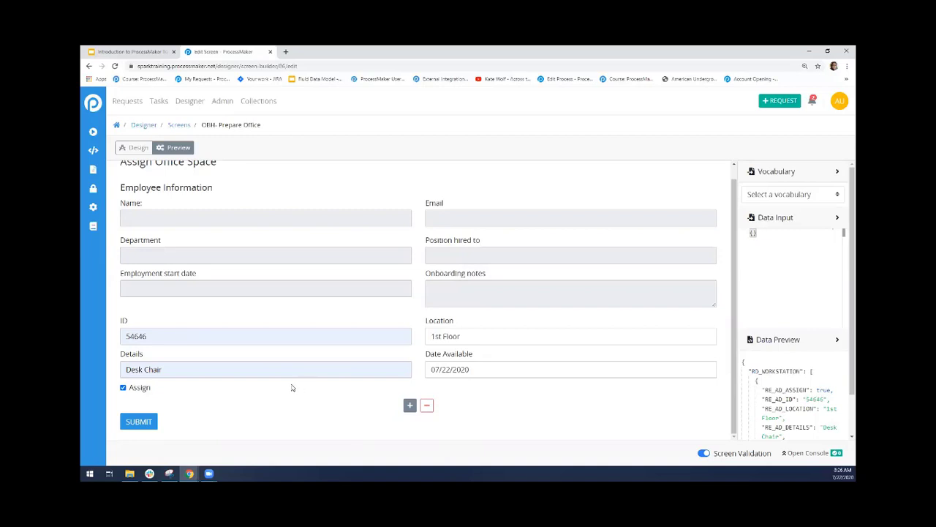
# Add a second record to the loop with ID 4535 and details Computer
pyautogui.click(409, 406)
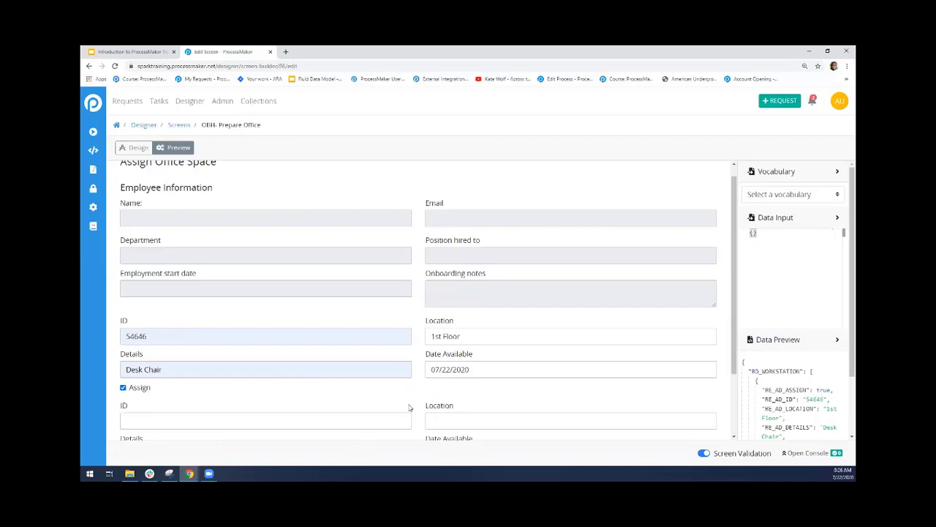
pyautogui.scroll(-1, 736, 303)
pyautogui.moveTo(737, 304); pyautogui.dragTo(737, 351)
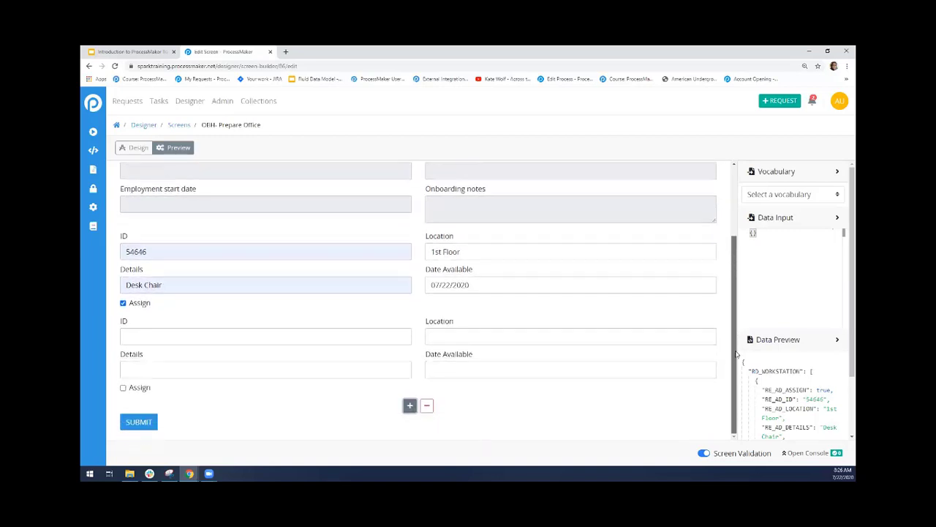
pyautogui.click(226, 334)
pyautogui.click(181, 356)
pyautogui.click(158, 371)
pyautogui.write('Computer')
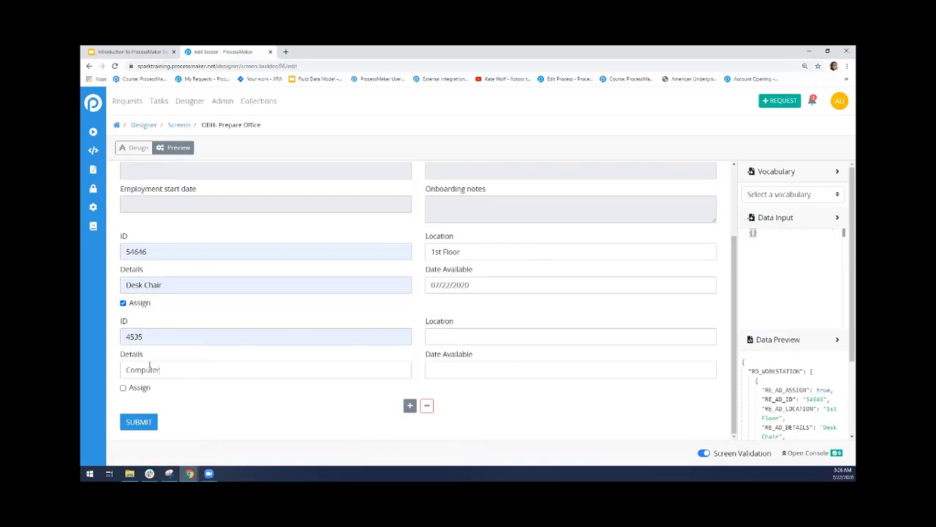
# Enable Assign on the Computer record and set its location to 1st Floor and date available to 07/31/2020
pyautogui.click(123, 388)
pyautogui.click(449, 330)
pyautogui.write('1st Floor')
pyautogui.click(467, 369)
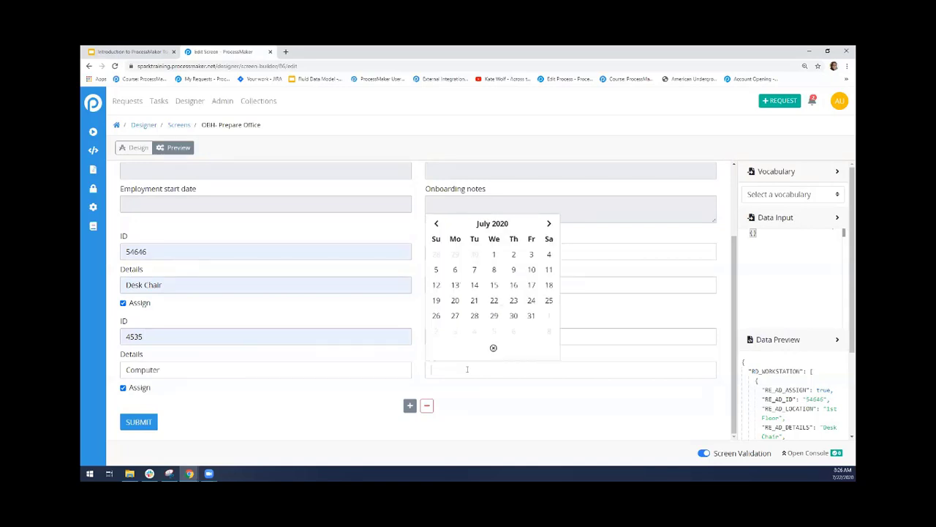
pyautogui.click(531, 317)
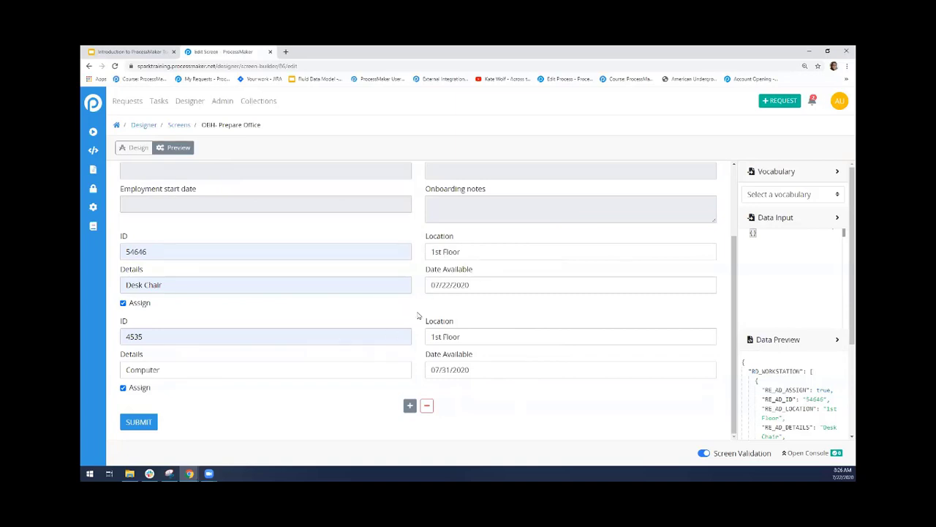
# Examine how the RD_WORKSTATION array in the data preview stores the Desk Chair and Computer records
pyautogui.scroll(-3, 844, 235)
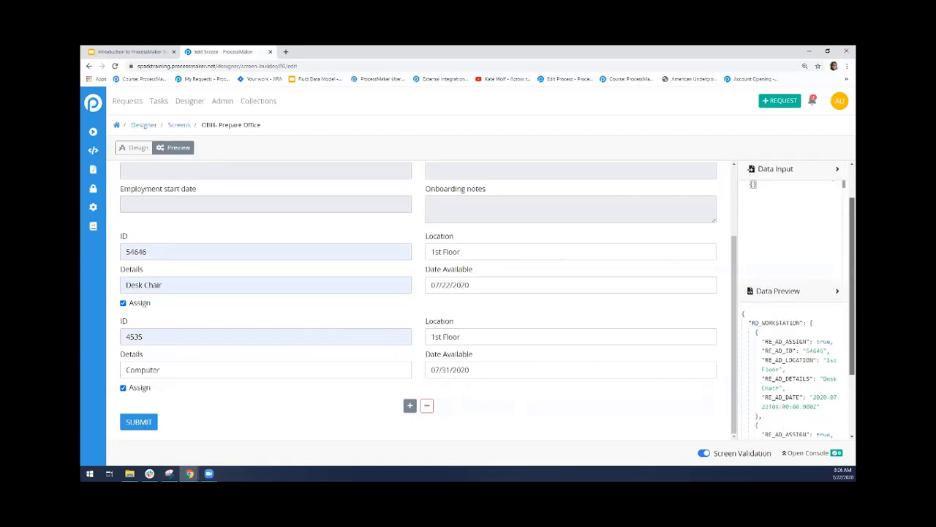
pyautogui.moveTo(749, 230); pyautogui.dragTo(809, 232)
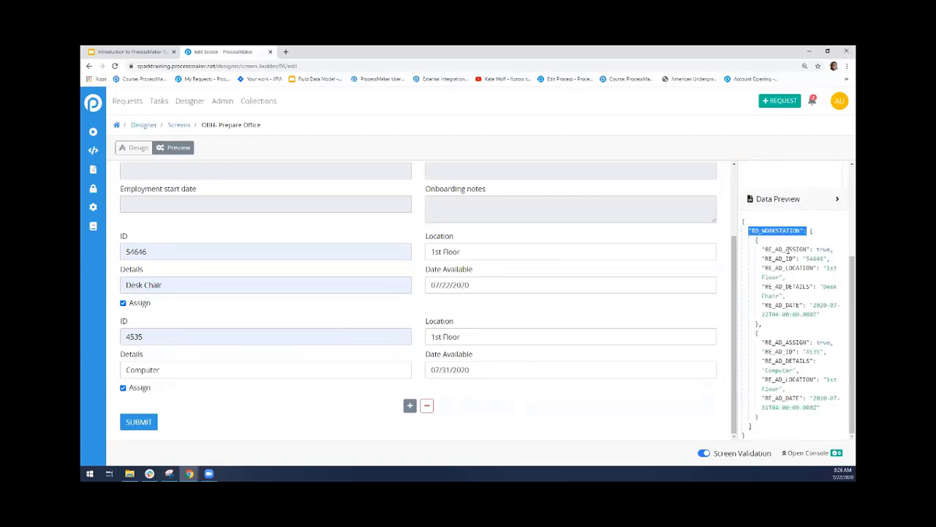
pyautogui.click(788, 250)
pyautogui.moveTo(753, 242); pyautogui.dragTo(759, 326)
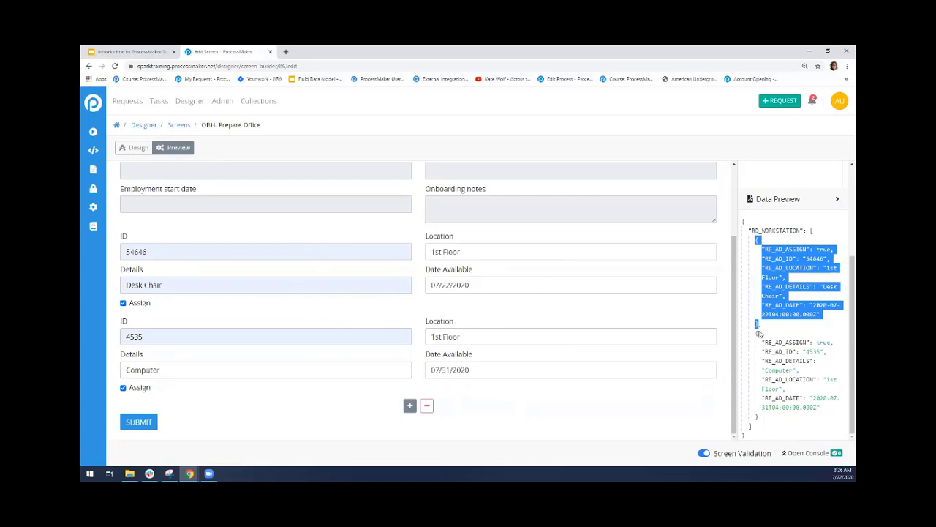
pyautogui.click(763, 337)
pyautogui.moveTo(755, 334); pyautogui.dragTo(760, 417)
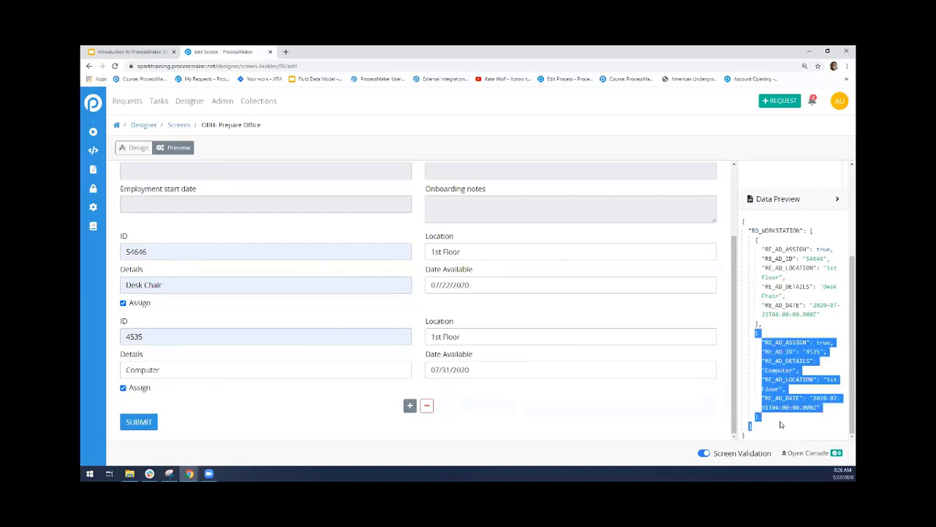
pyautogui.click(776, 423)
# Add two blank records to the loop below the Computer record
pyautogui.click(410, 405)
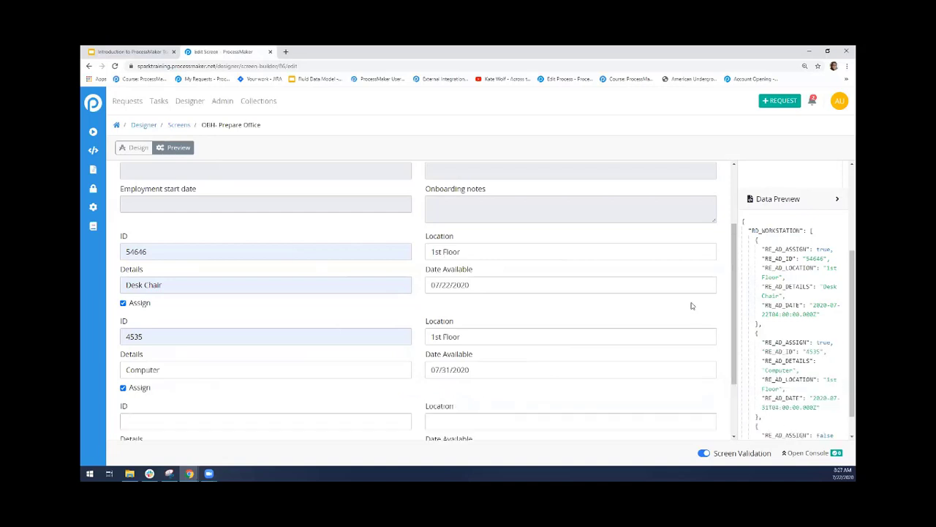
pyautogui.scroll(-2, 730, 277)
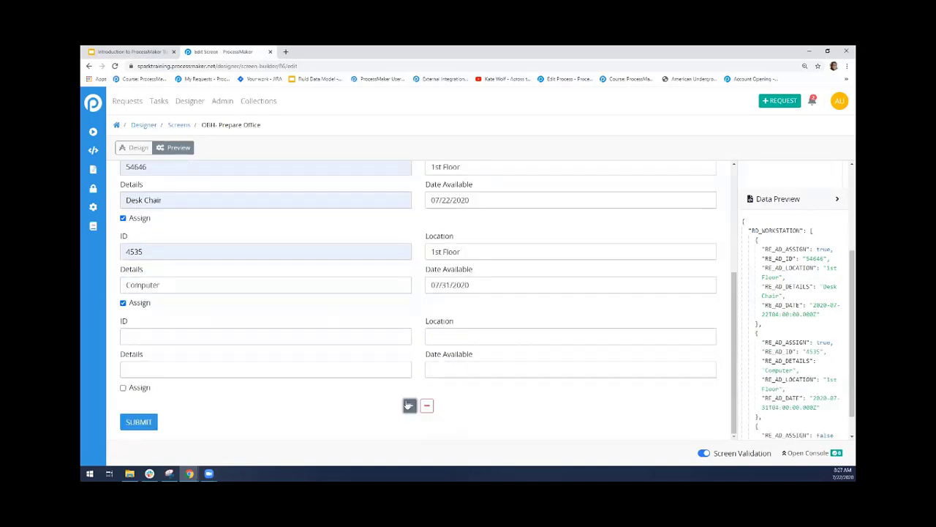
pyautogui.click(408, 405)
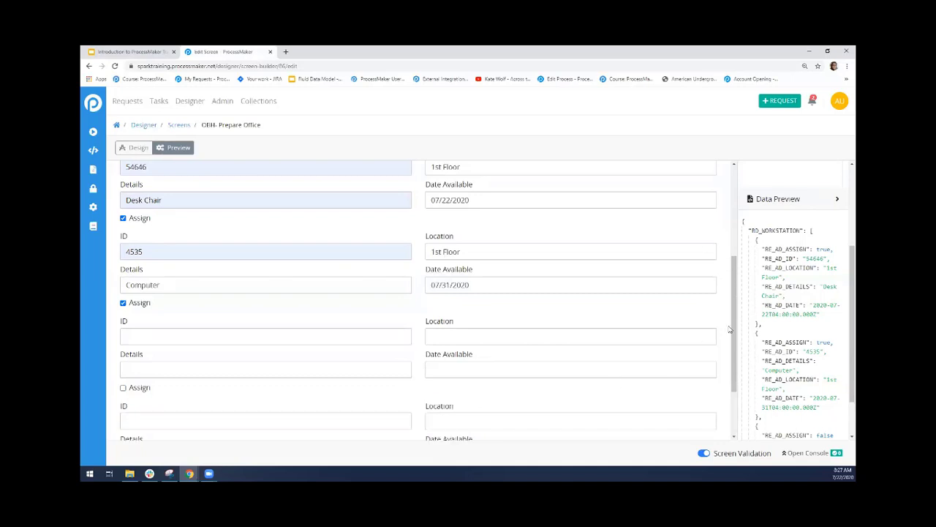
pyautogui.moveTo(732, 353); pyautogui.dragTo(734, 405)
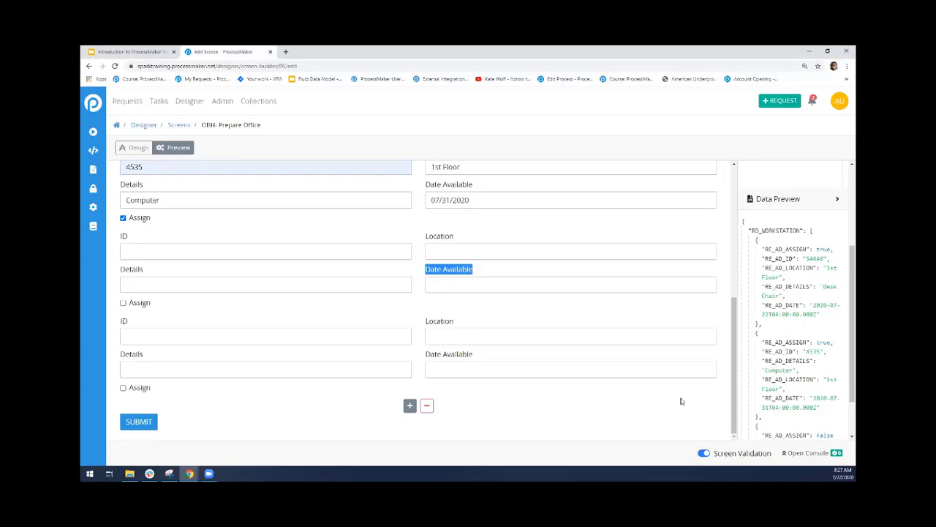
# Review the data preview, comparing the filled Desk Chair and Computer entries with the blank records in the RD_WORKSTATION array
pyautogui.scroll(-2, 843, 314)
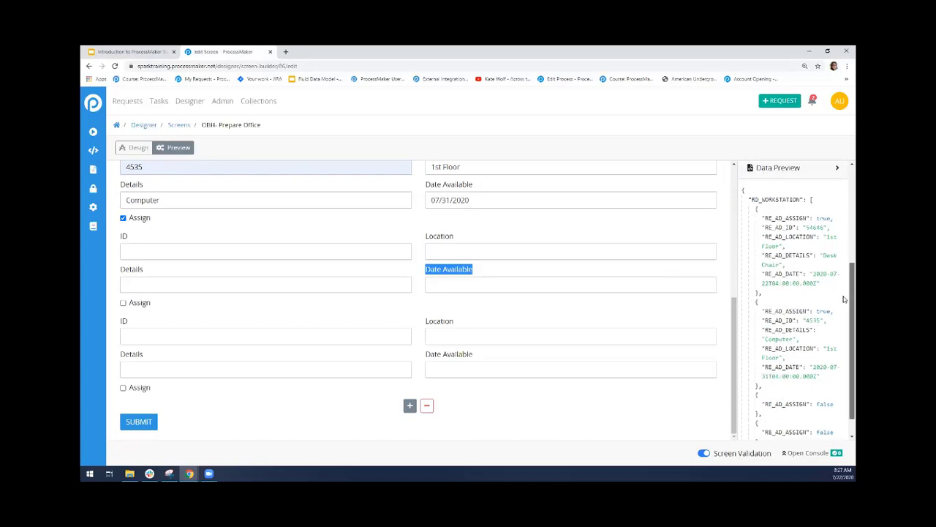
pyautogui.scroll(1, 843, 320)
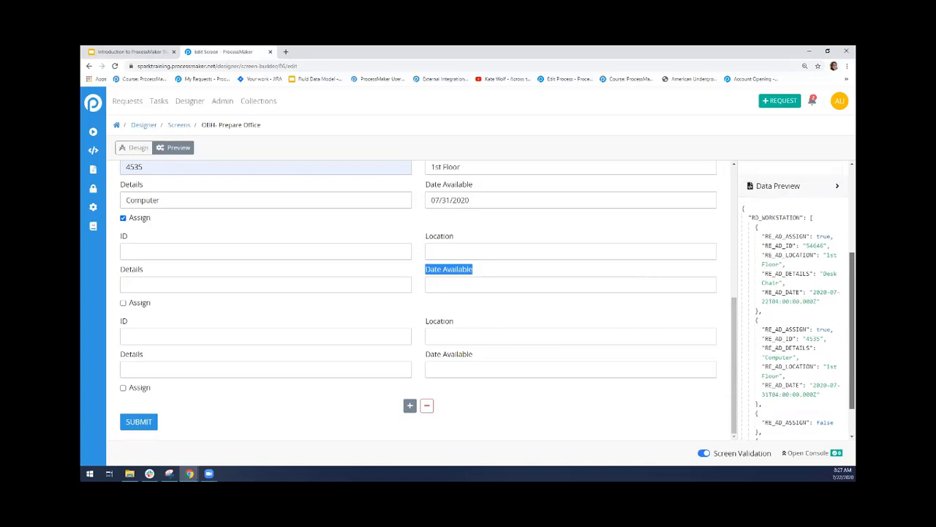
pyautogui.click(790, 291)
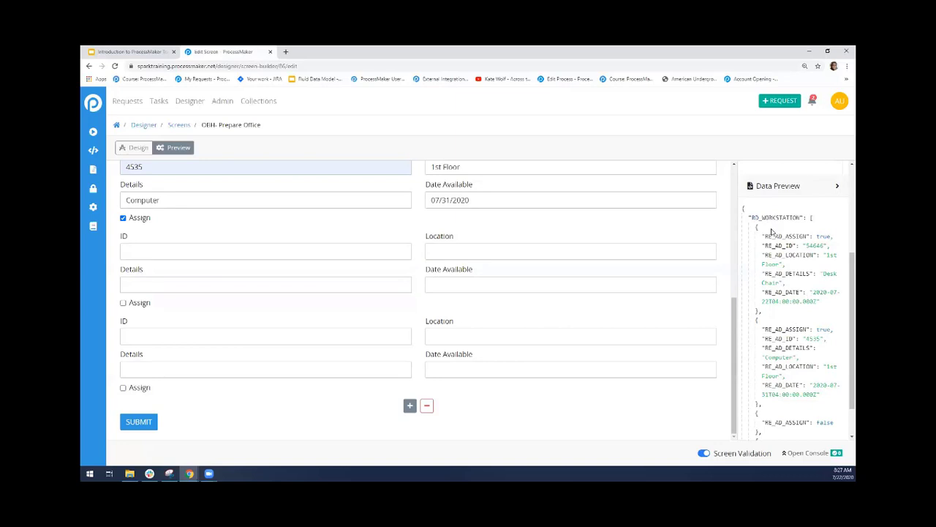
pyautogui.moveTo(762, 236); pyautogui.dragTo(801, 308)
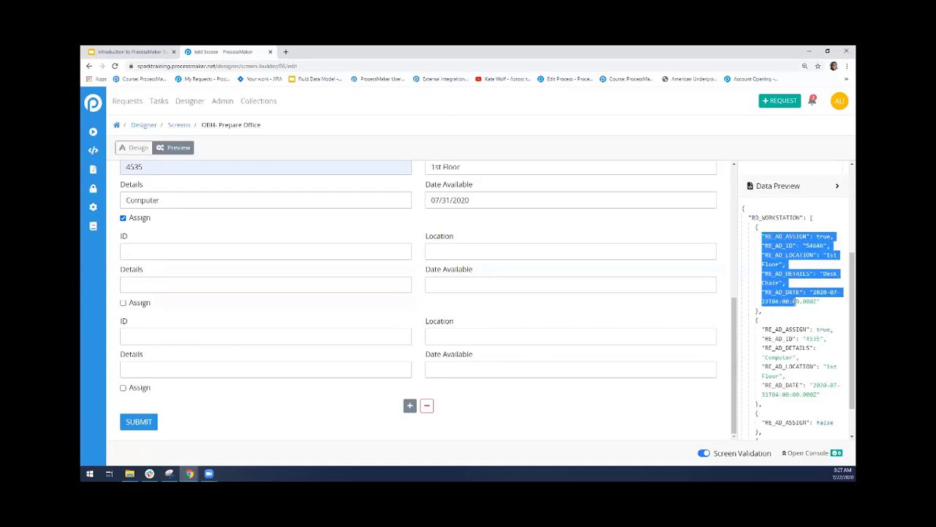
pyautogui.click(768, 226)
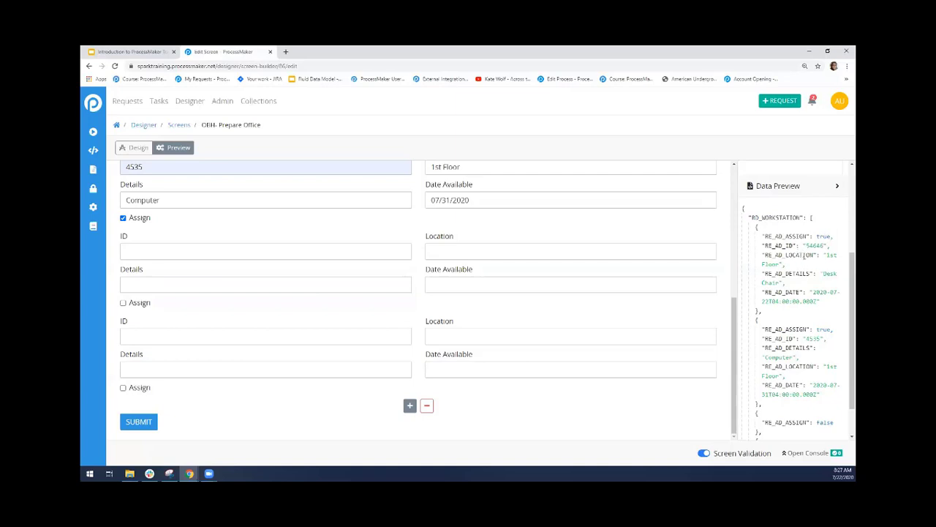
pyautogui.scroll(-1, 842, 308)
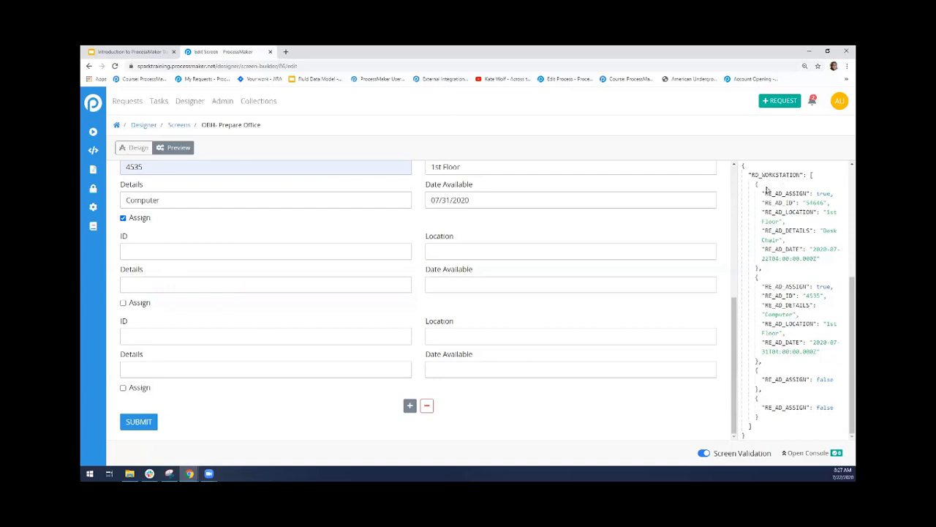
pyautogui.moveTo(768, 194); pyautogui.dragTo(828, 266)
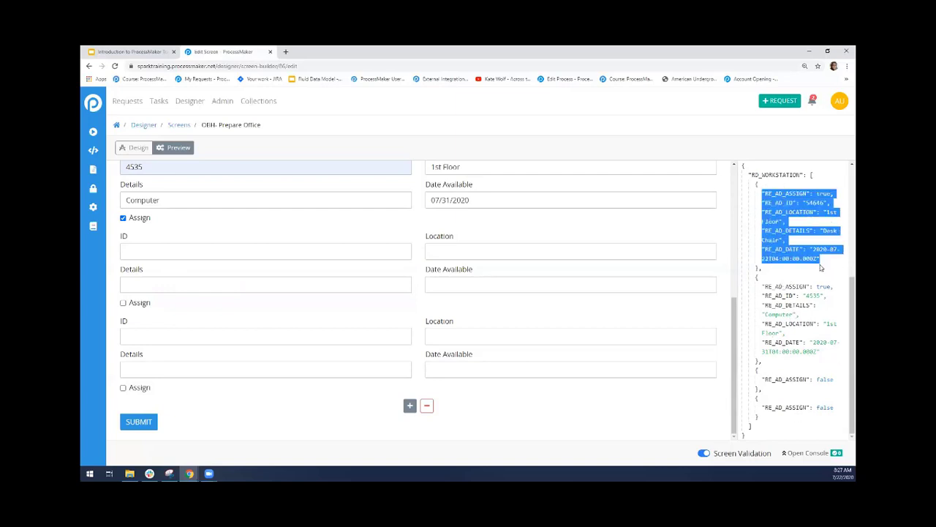
pyautogui.click(821, 267)
pyautogui.moveTo(759, 289); pyautogui.dragTo(831, 351)
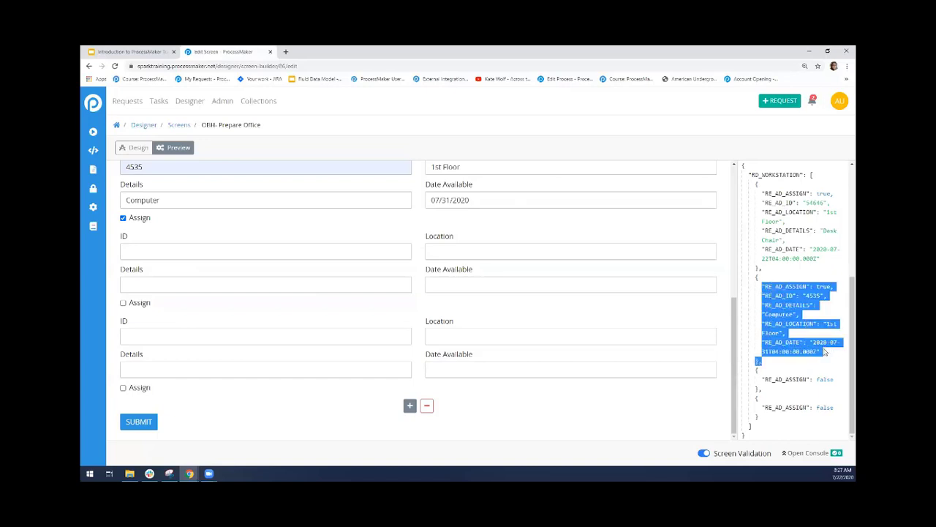
pyautogui.scroll(2, 844, 353)
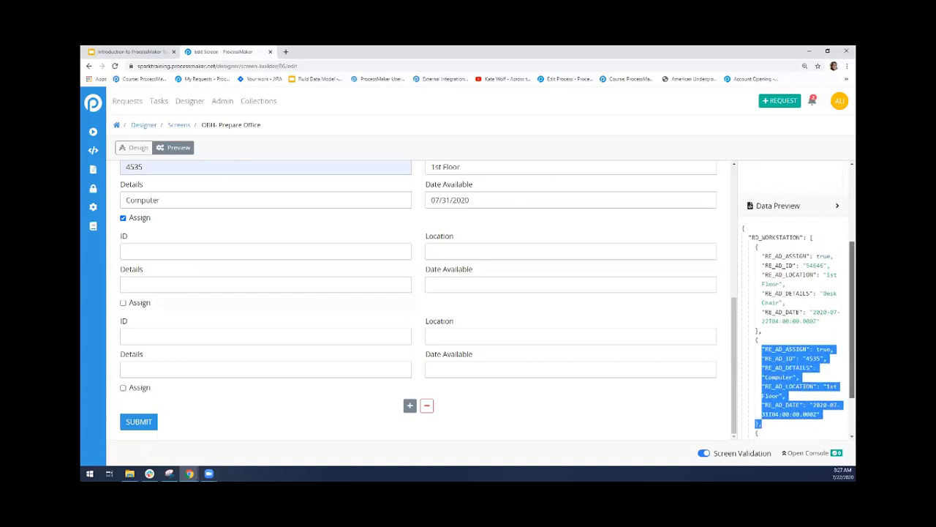
pyautogui.scroll(-1, 760, 373)
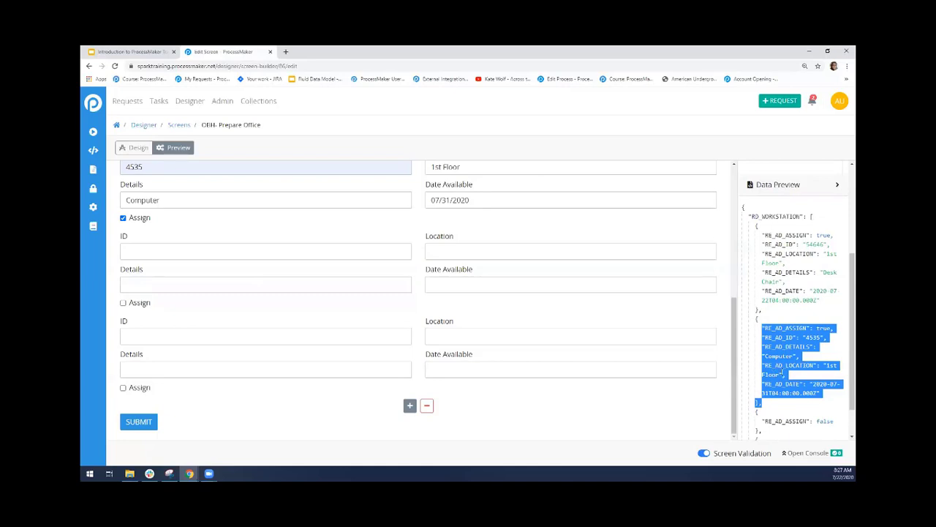
pyautogui.click(803, 273)
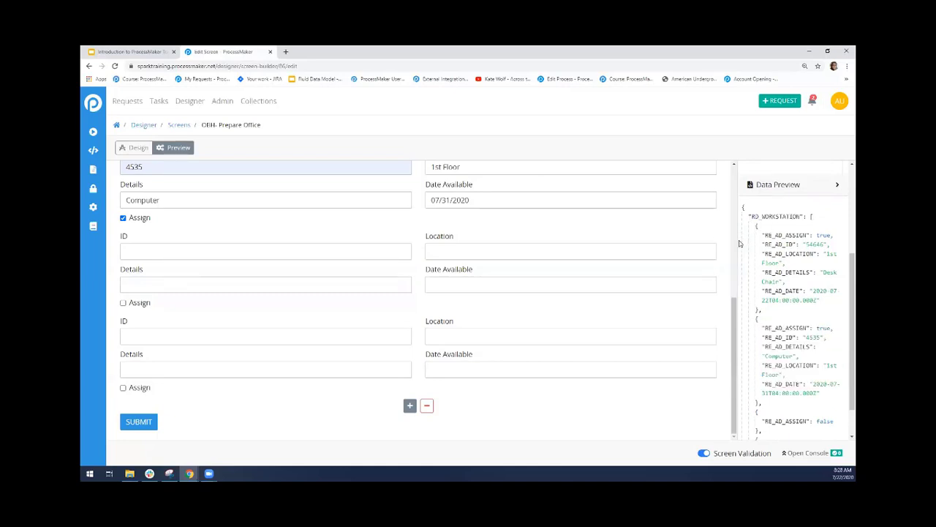
pyautogui.scroll(5, 844, 289)
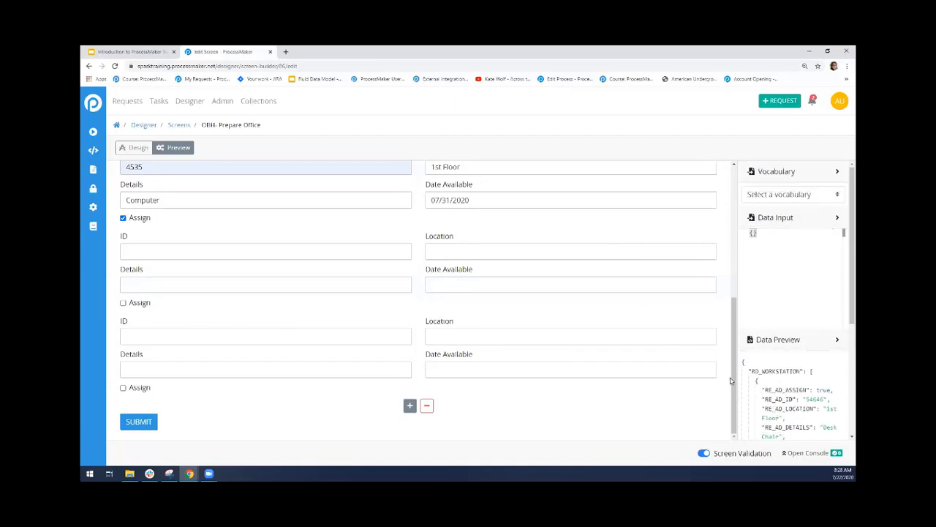
# Add two more blank records at the end of the loop
pyautogui.scroll(1, 731, 380)
pyautogui.scroll(-1, 731, 380)
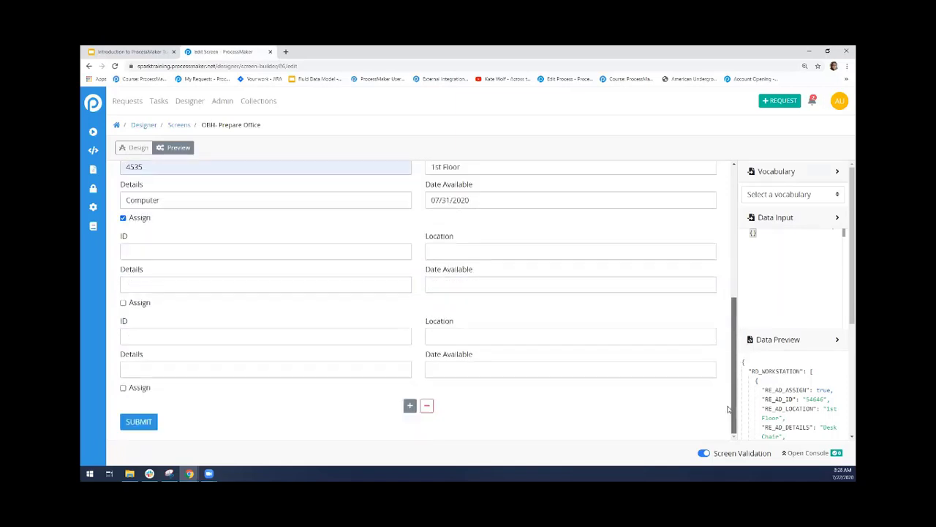
pyautogui.click(411, 407)
pyautogui.scroll(-2, 739, 362)
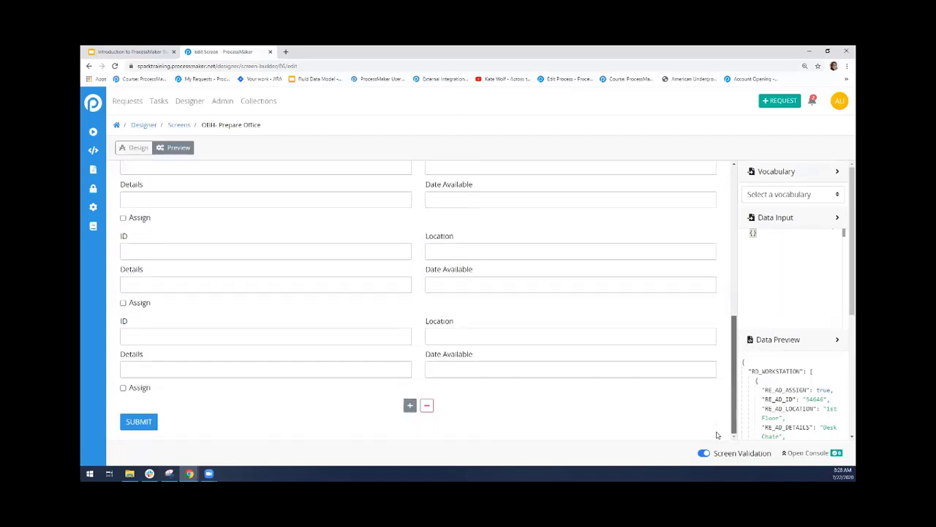
pyautogui.click(411, 405)
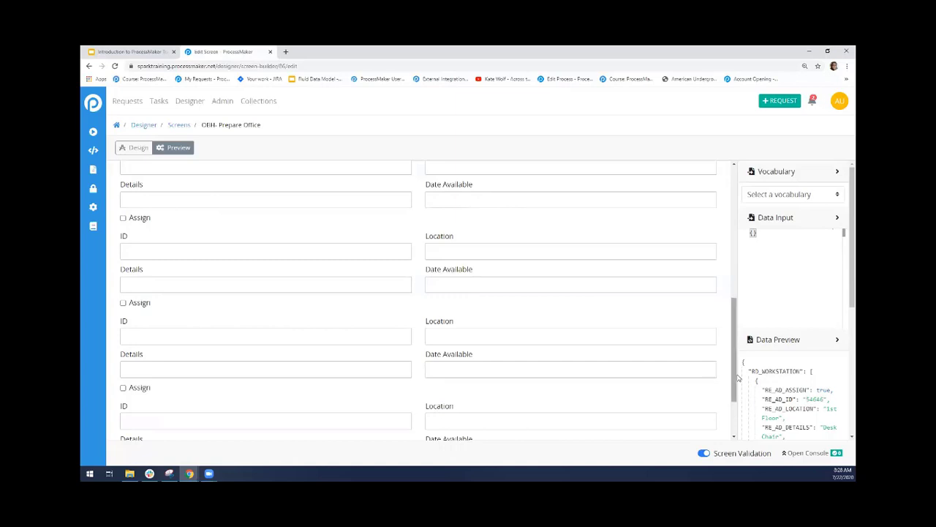
pyautogui.scroll(-2, 636, 420)
# Delete the four blank records from the loop, keeping the Desk Chair and Computer records
pyautogui.click(431, 406)
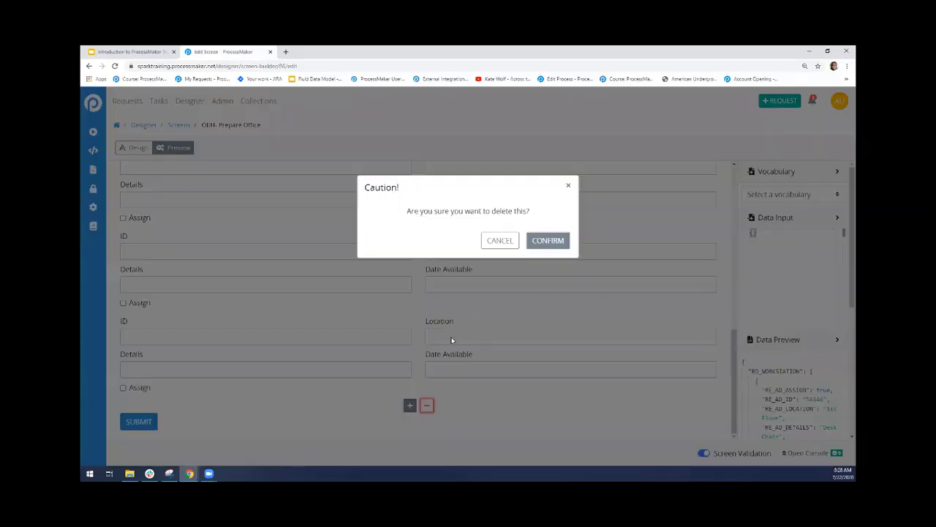
pyautogui.click(550, 241)
pyautogui.click(431, 405)
pyautogui.click(548, 240)
pyautogui.click(430, 405)
pyautogui.click(545, 241)
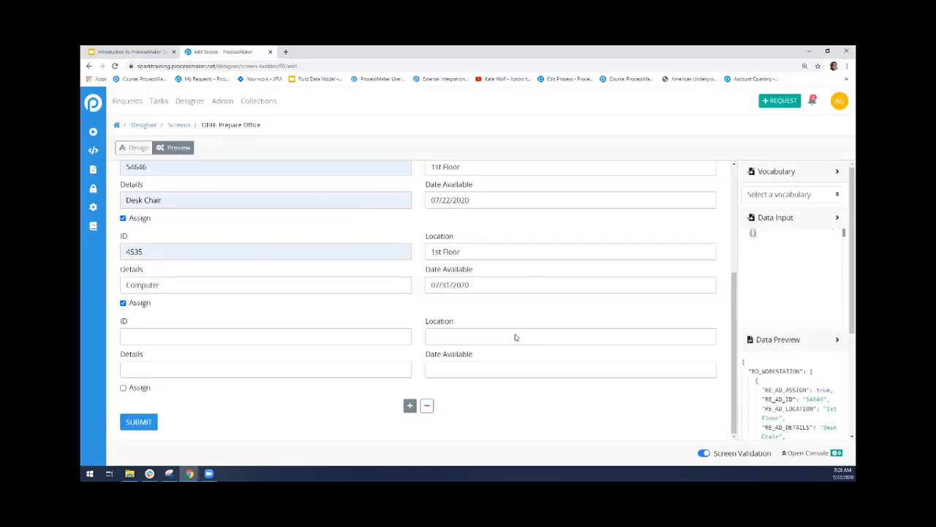
pyautogui.click(427, 405)
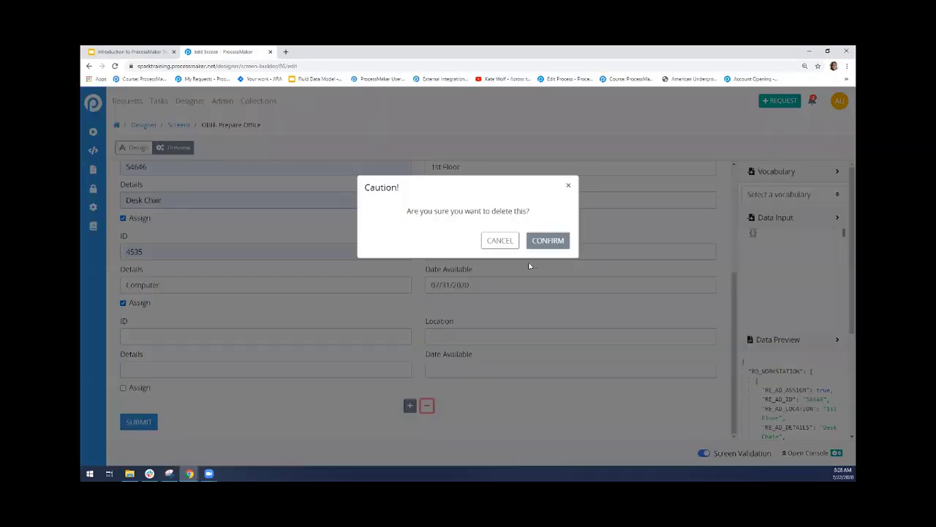
pyautogui.click(548, 241)
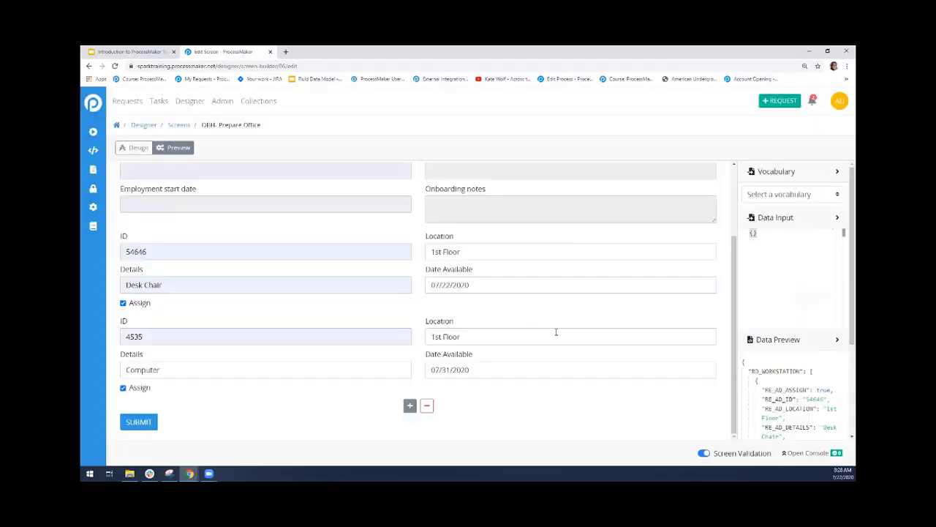
# Return to design mode, add a new loop between the existing loop and the Submit button, and place a two-column table inside it
pyautogui.click(139, 147)
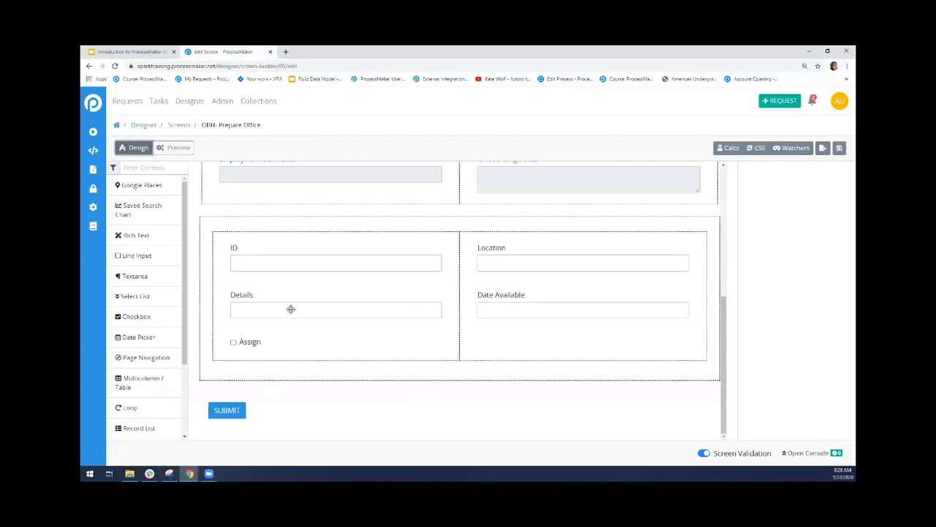
pyautogui.scroll(-3, 124, 311)
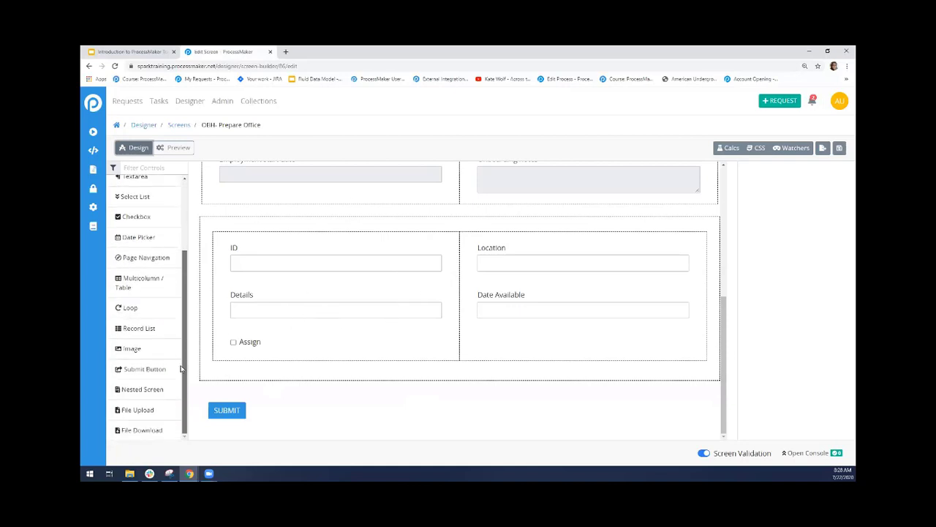
pyautogui.moveTo(119, 306); pyautogui.dragTo(275, 420)
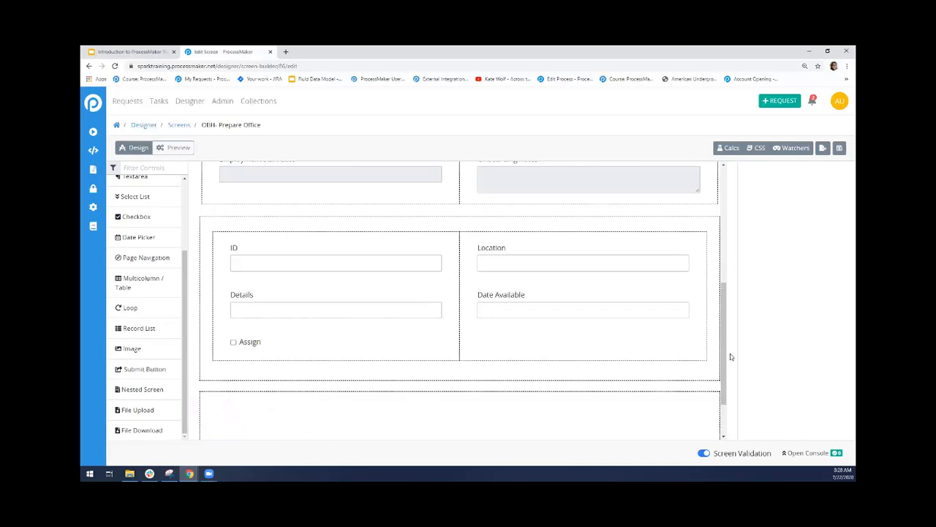
pyautogui.moveTo(724, 353); pyautogui.dragTo(721, 407)
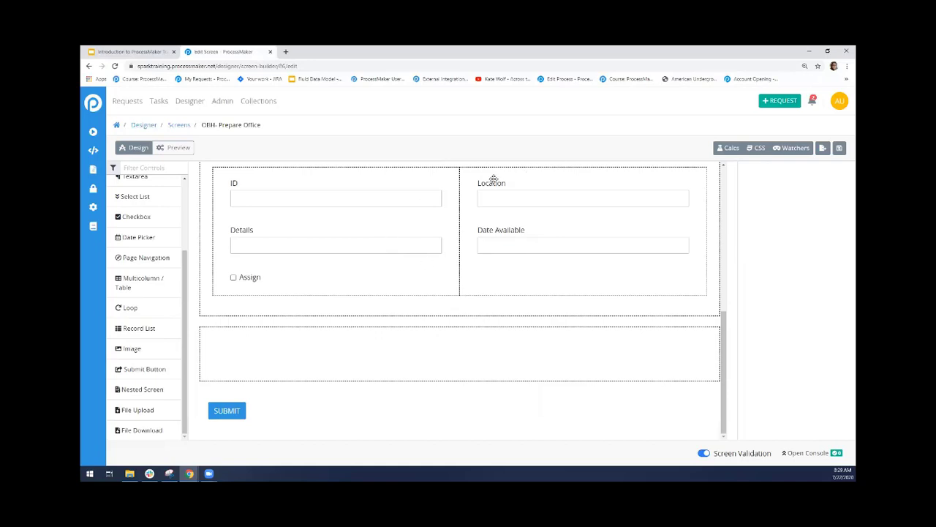
pyautogui.moveTo(135, 283); pyautogui.dragTo(369, 364)
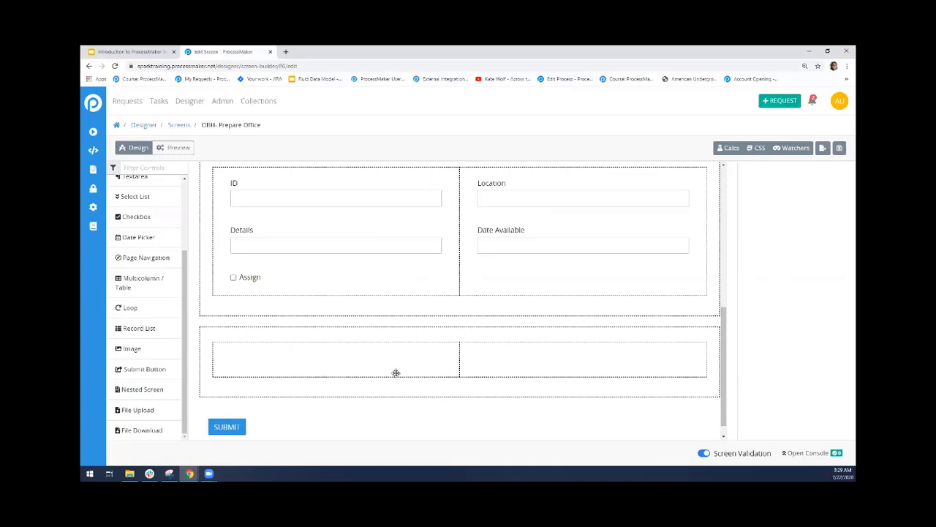
pyautogui.scroll(-1, 724, 358)
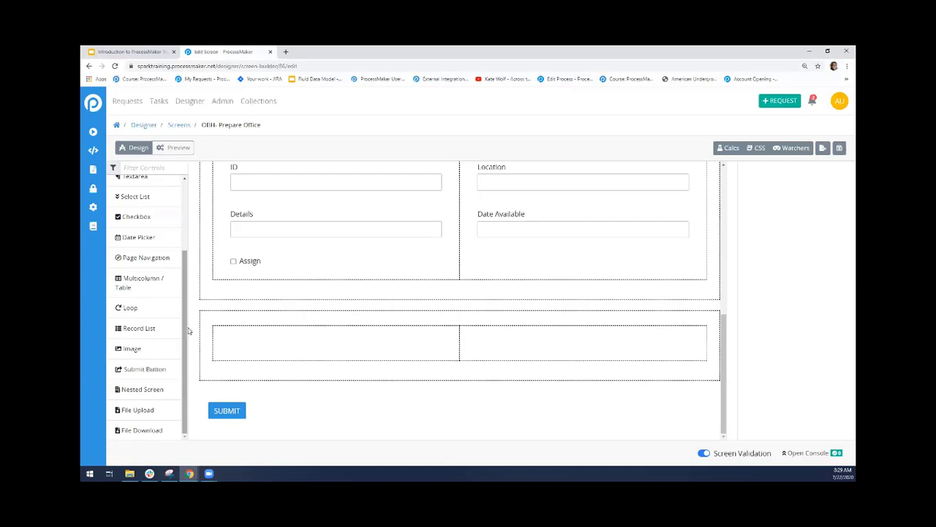
# Fill the new loop's table with two line inputs in each column and a checkbox below the first column's inputs
pyautogui.moveTo(185, 331); pyautogui.dragTo(282, 358)
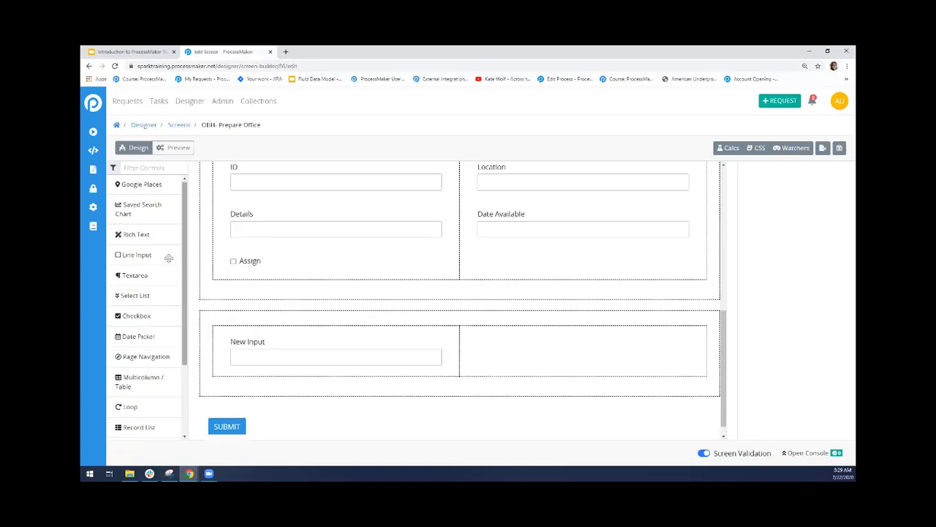
pyautogui.moveTo(136, 248); pyautogui.dragTo(285, 374)
pyautogui.moveTo(121, 253); pyautogui.dragTo(539, 395)
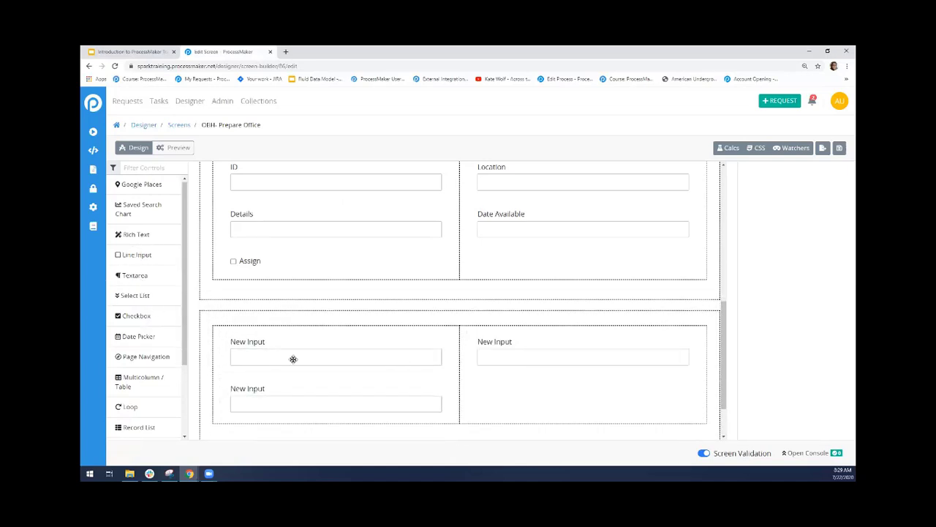
pyautogui.moveTo(147, 255); pyautogui.dragTo(537, 404)
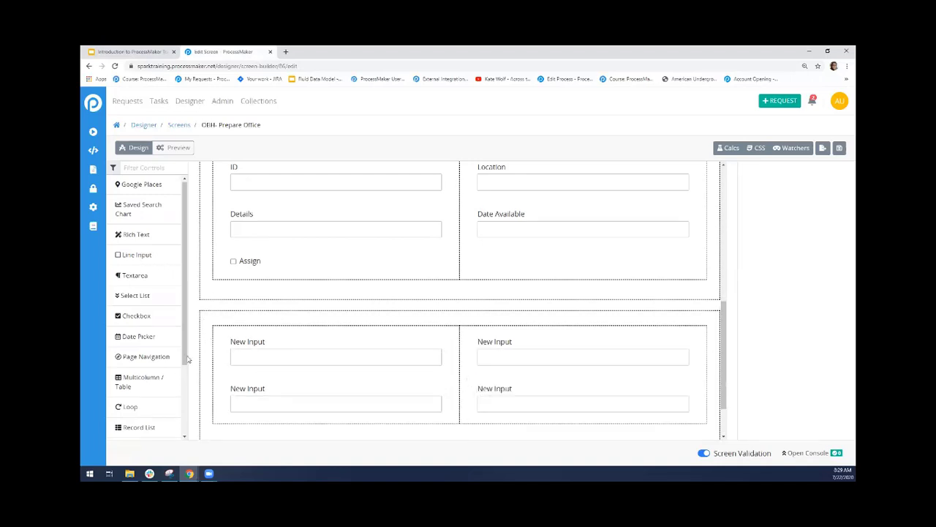
pyautogui.moveTo(128, 307); pyautogui.dragTo(303, 420)
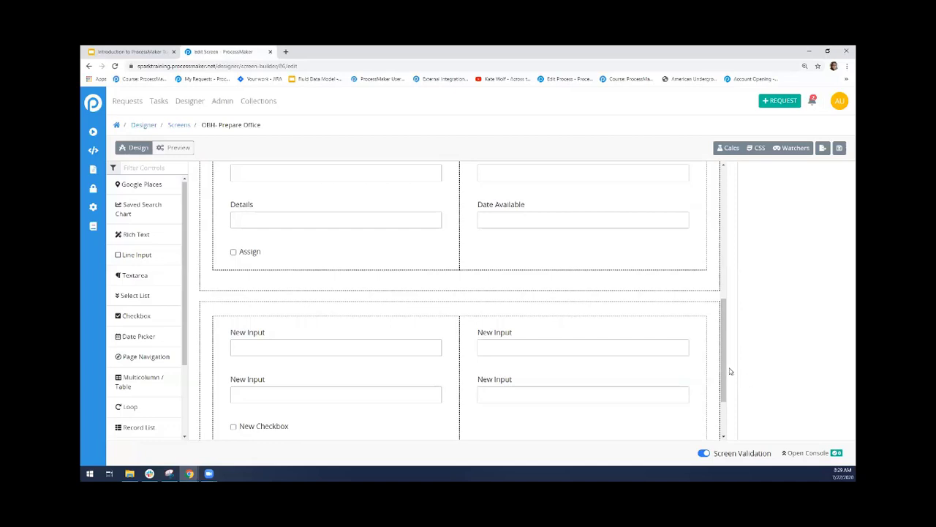
# Inspect the variable settings of the four line inputs in the new loop
pyautogui.moveTo(725, 365); pyautogui.dragTo(654, 387)
pyautogui.click(337, 271)
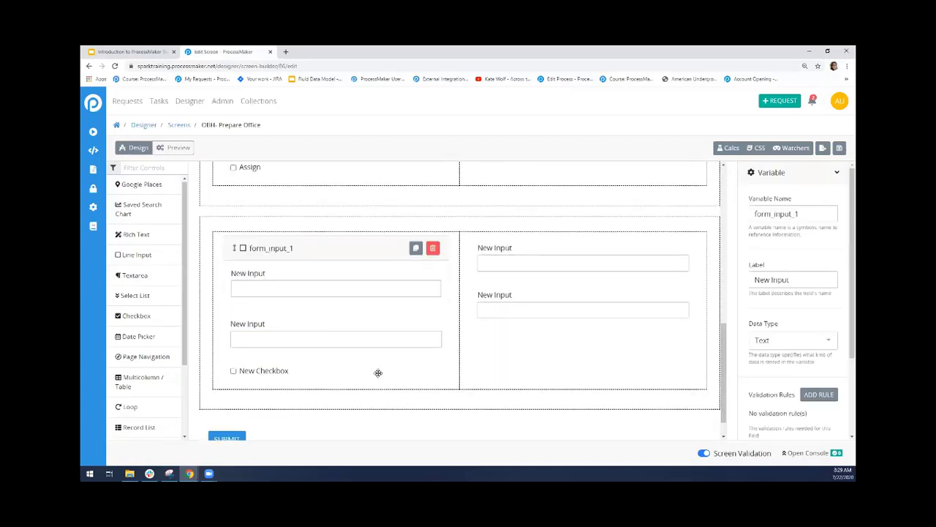
pyautogui.click(372, 328)
pyautogui.click(510, 265)
pyautogui.click(524, 315)
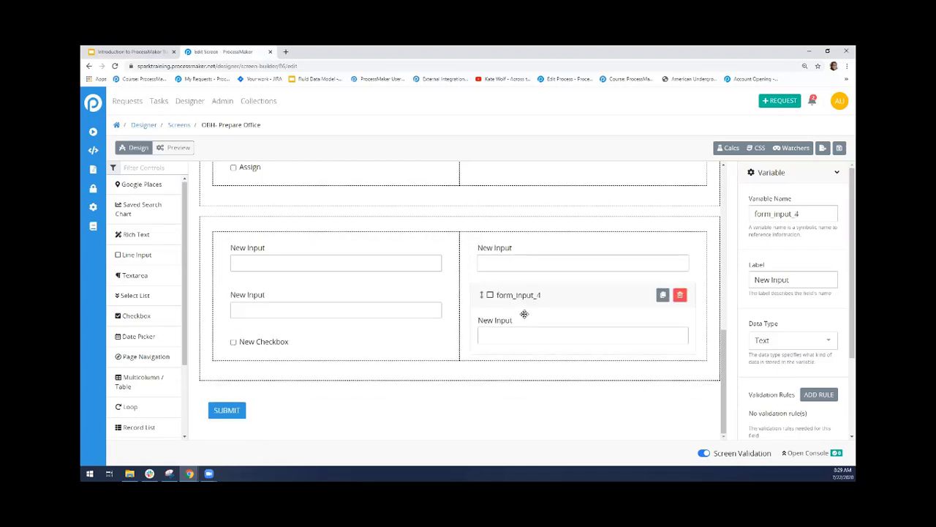
pyautogui.click(599, 217)
pyautogui.click(562, 290)
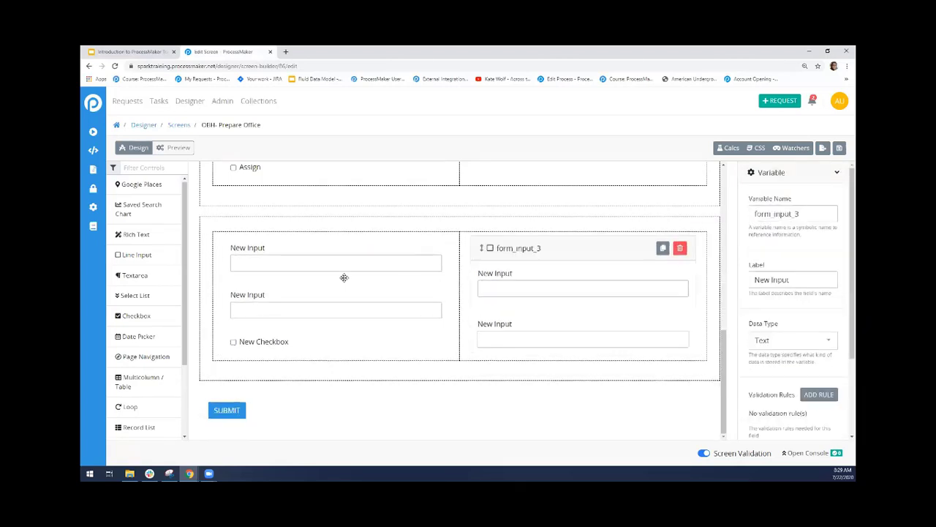
# Delete the newly added loop together with its table and fields, keeping the original loop
pyautogui.moveTo(730, 387); pyautogui.dragTo(721, 344)
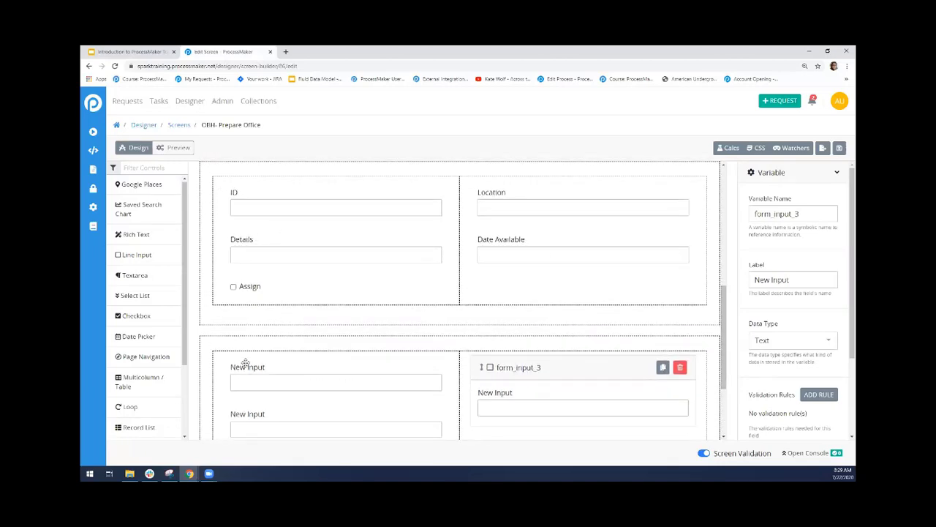
pyautogui.moveTo(724, 376); pyautogui.dragTo(720, 399)
pyautogui.scroll(-1, 720, 398)
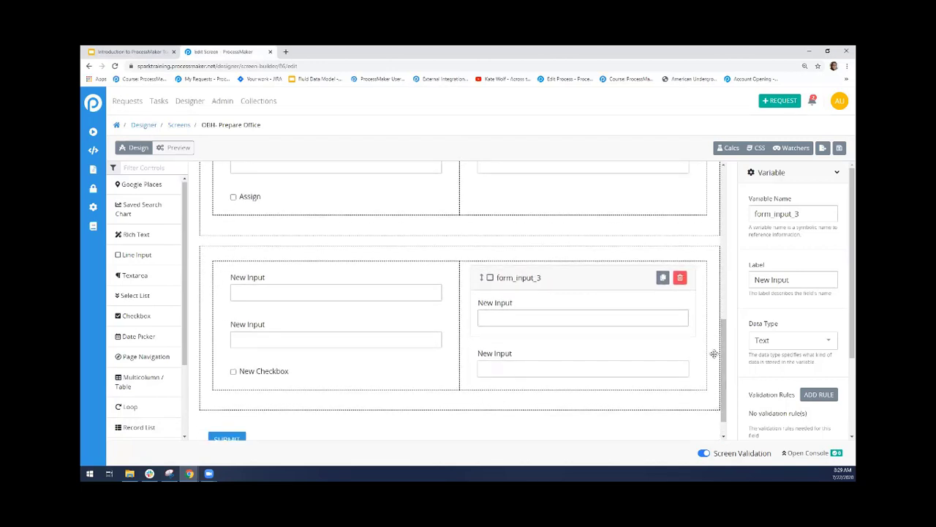
pyautogui.click(707, 256)
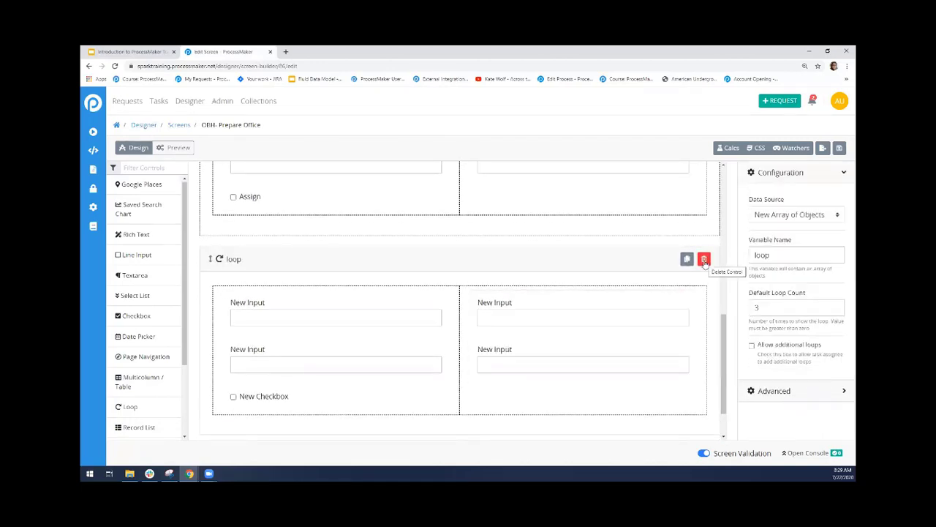
pyautogui.click(705, 260)
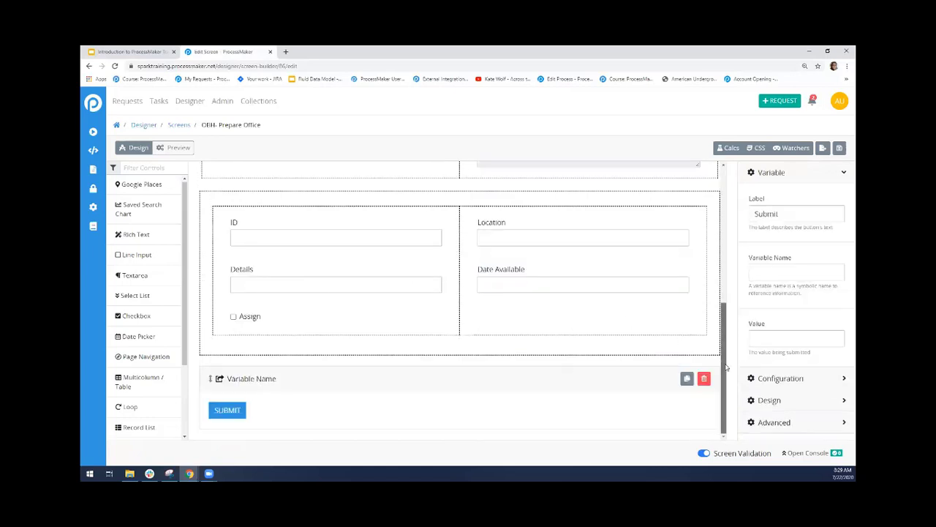
# Check the variable names of the ID, Location, Details and Date Available fields in the original loop
pyautogui.scroll(1, 722, 344)
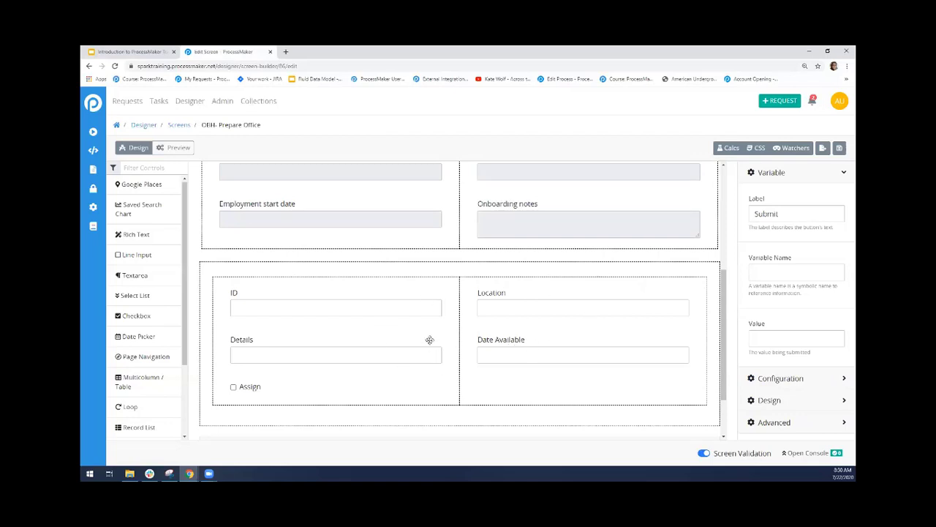
pyautogui.click(340, 308)
pyautogui.moveTo(797, 212); pyautogui.dragTo(749, 214)
pyautogui.click(636, 300)
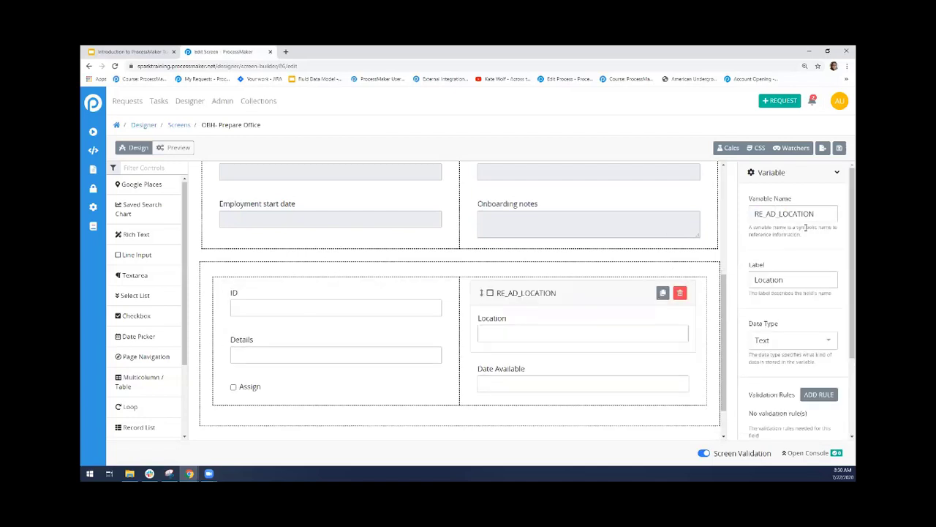
pyautogui.doubleClick(778, 214)
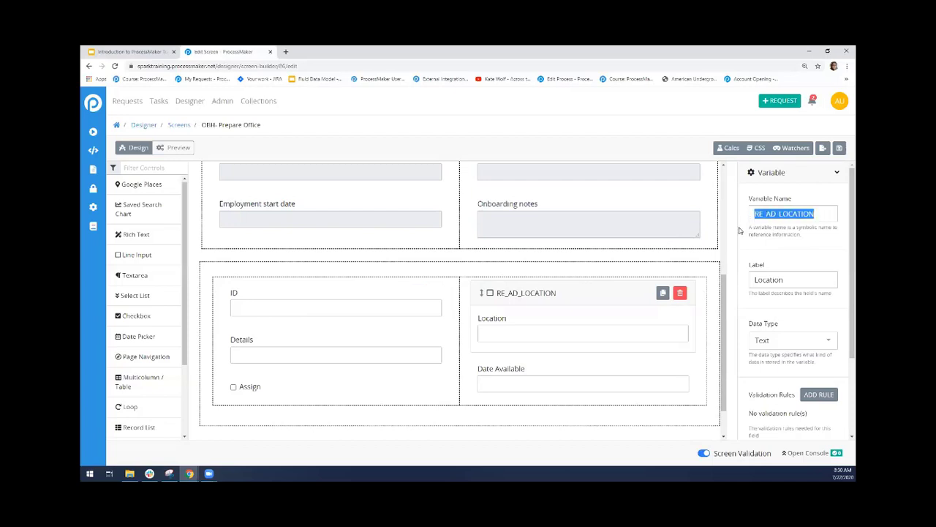
pyautogui.click(369, 359)
pyautogui.moveTo(807, 212); pyautogui.dragTo(733, 221)
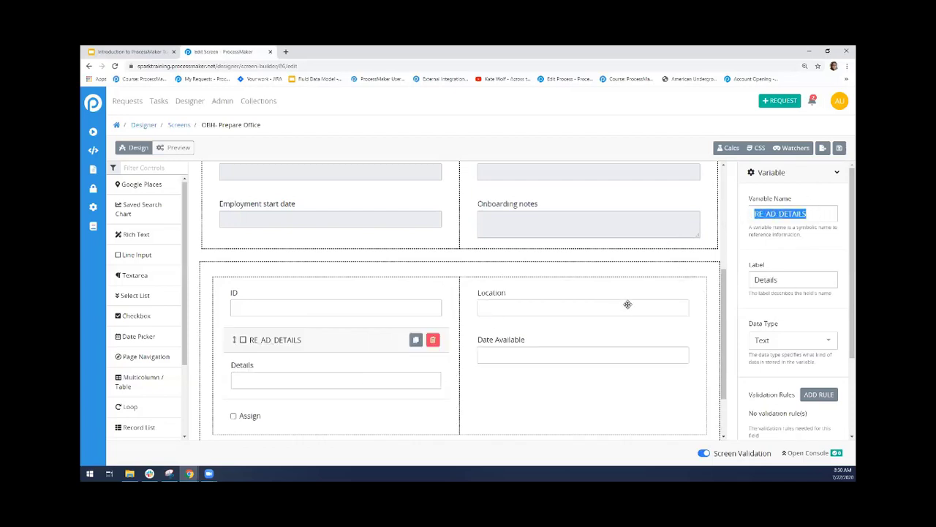
pyautogui.click(614, 359)
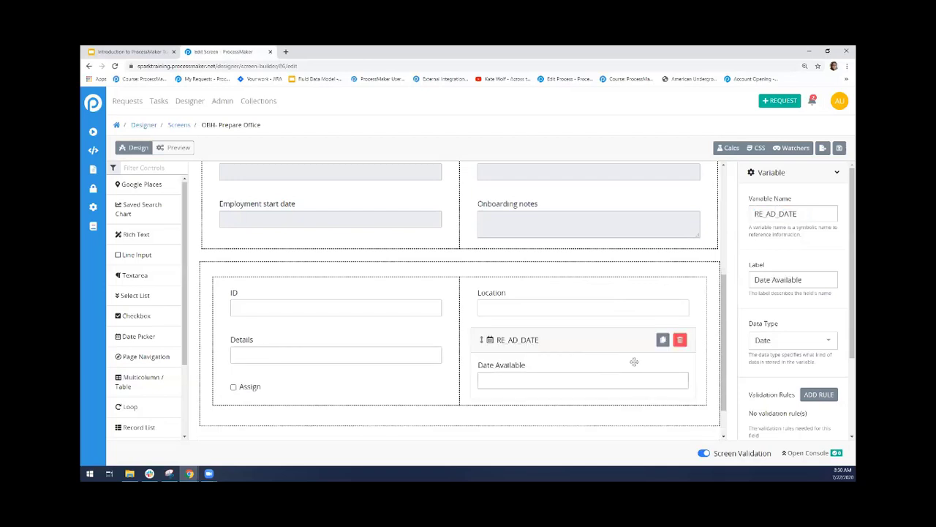
pyautogui.moveTo(793, 218); pyautogui.dragTo(754, 218)
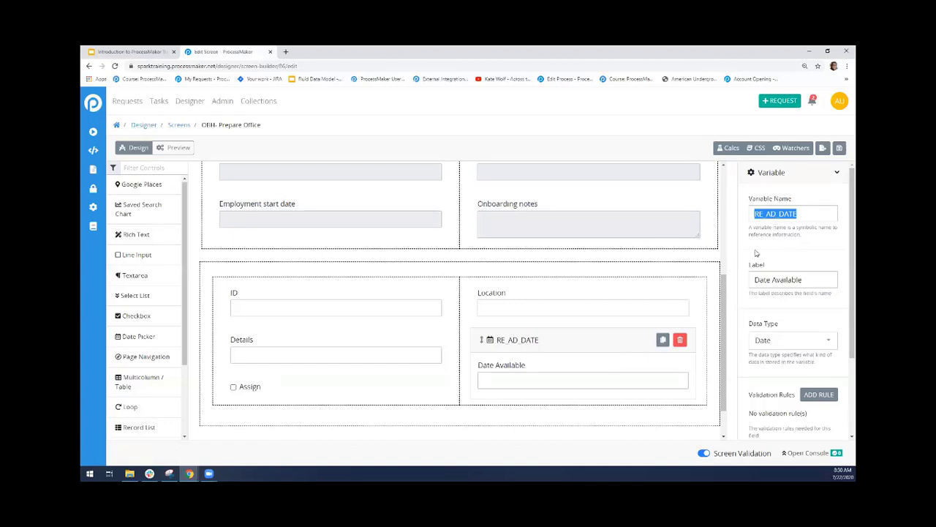
# Preview the screen and set the first loop record's Date Available to 07/30/2020
pyautogui.click(177, 148)
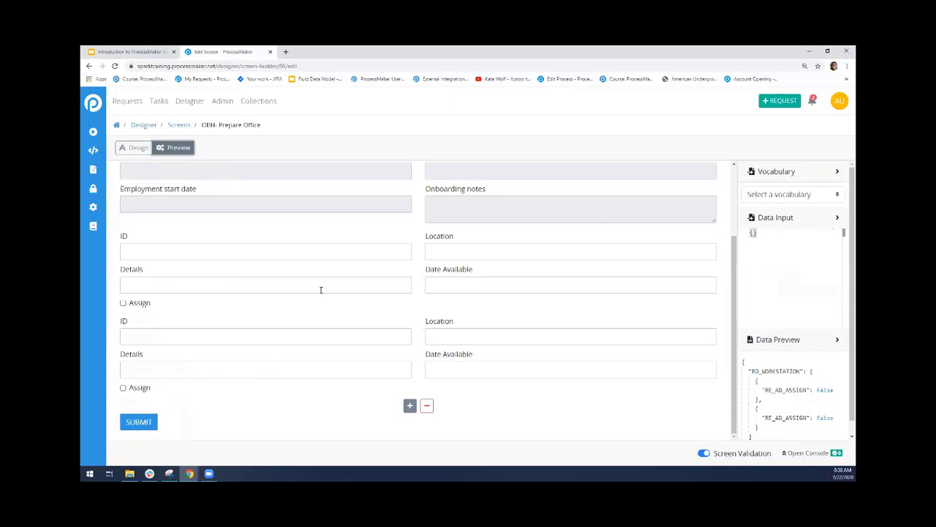
pyautogui.click(457, 281)
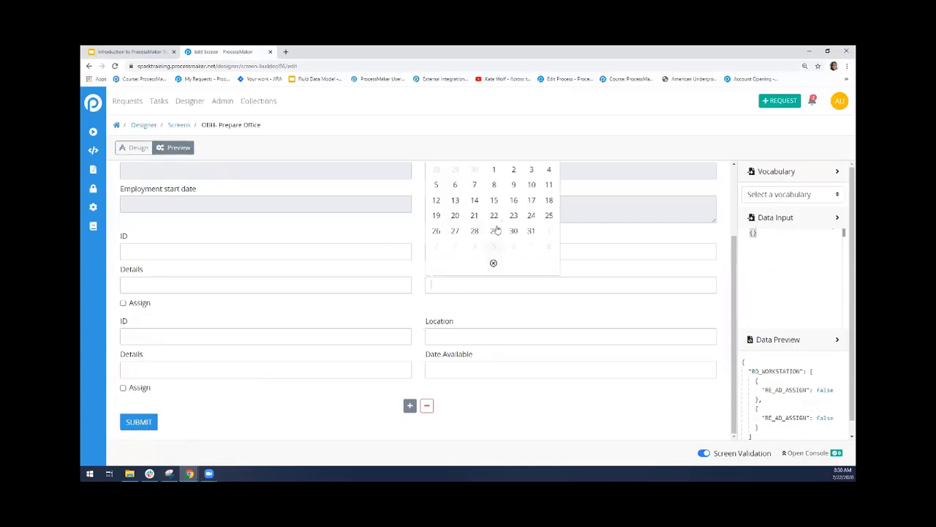
pyautogui.click(517, 229)
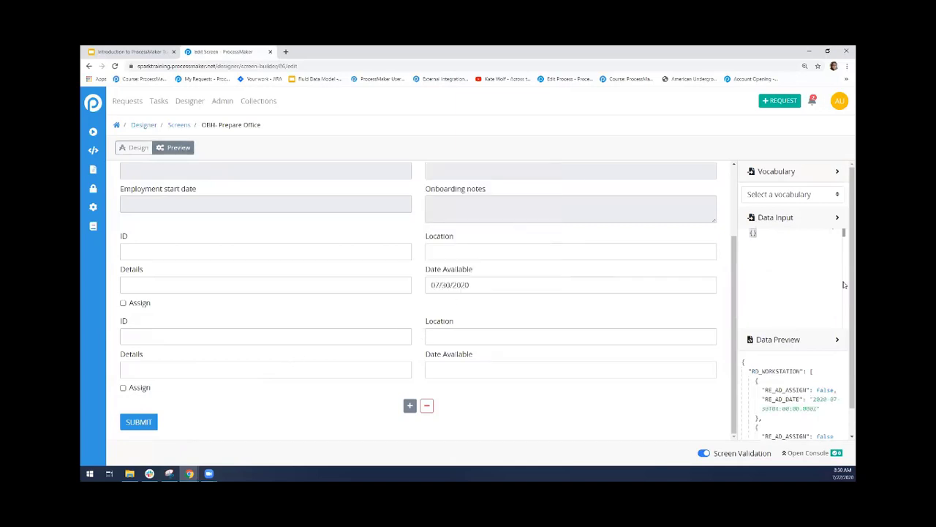
# Examine the RE_AD_DATE and RE_AD_ASSIGN entries of the first RD_WORKSTATION record in the data preview
pyautogui.scroll(-1, 797, 321)
pyautogui.moveTo(765, 371); pyautogui.dragTo(803, 371)
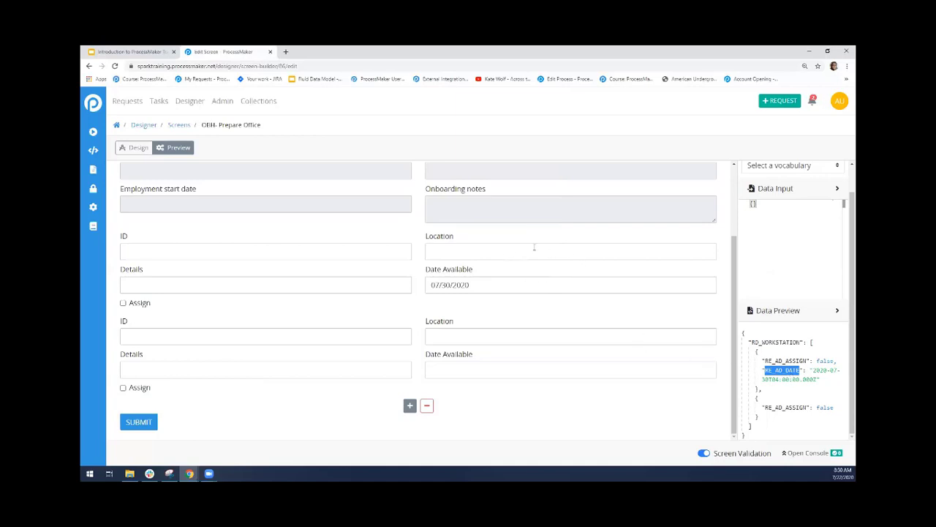
pyautogui.click(766, 362)
pyautogui.moveTo(766, 359); pyautogui.dragTo(803, 361)
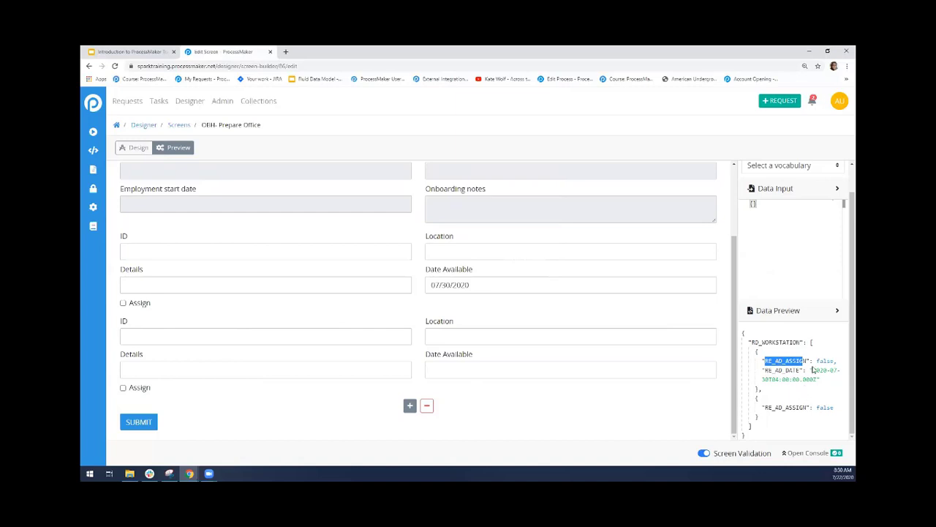
pyautogui.moveTo(817, 360); pyautogui.dragTo(828, 359)
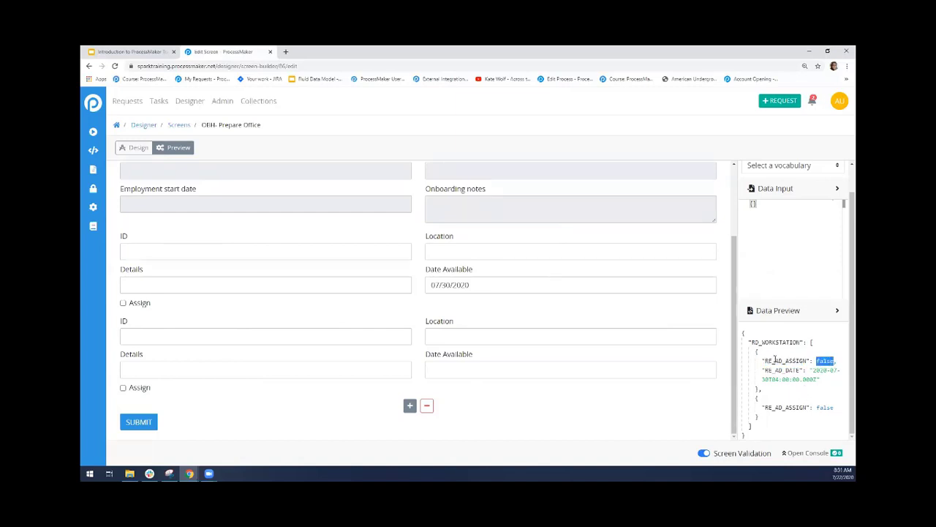
pyautogui.click(788, 392)
# Return to design mode and add an image control between the loop and the Submit button
pyautogui.click(136, 150)
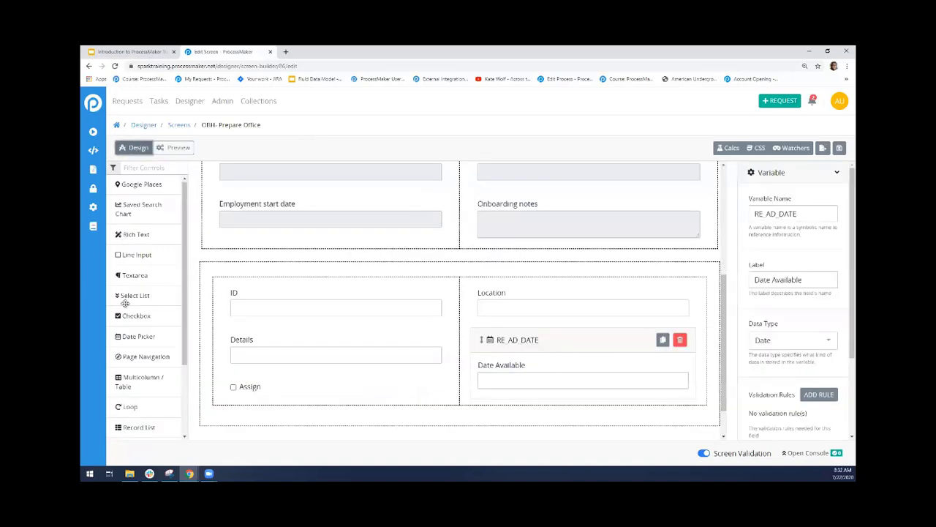
pyautogui.scroll(-2, 185, 295)
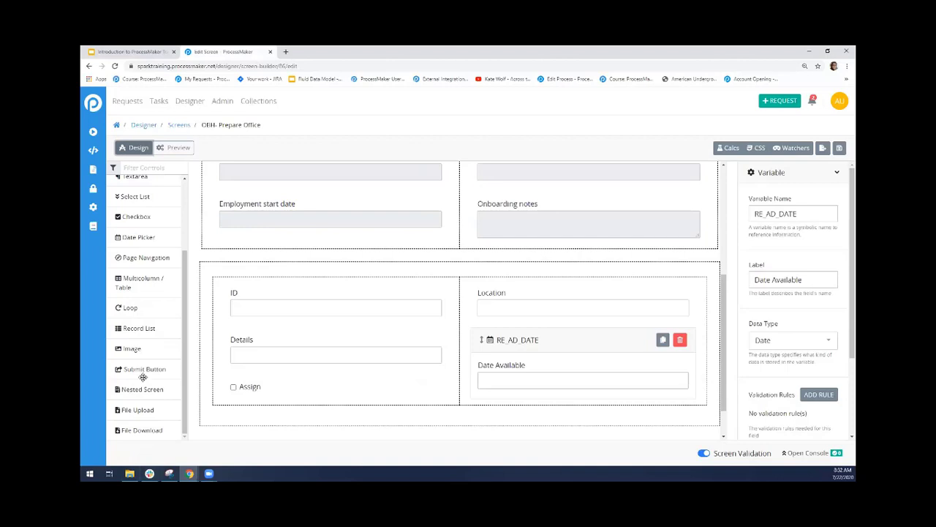
pyautogui.moveTo(131, 349); pyautogui.dragTo(271, 430)
pyautogui.scroll(-3, 727, 369)
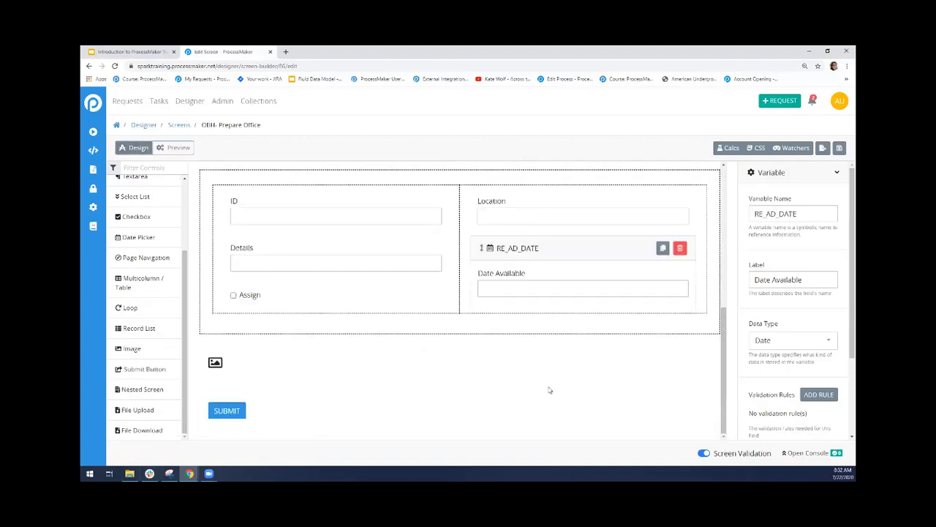
# Upload the employee_name_and title picture from the Pictures folder to the new image control
pyautogui.click(376, 356)
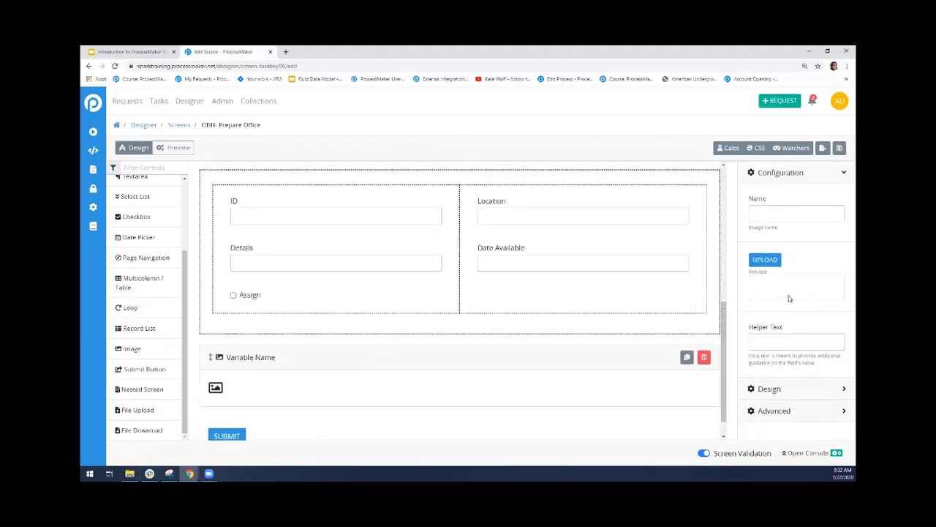
pyautogui.click(761, 260)
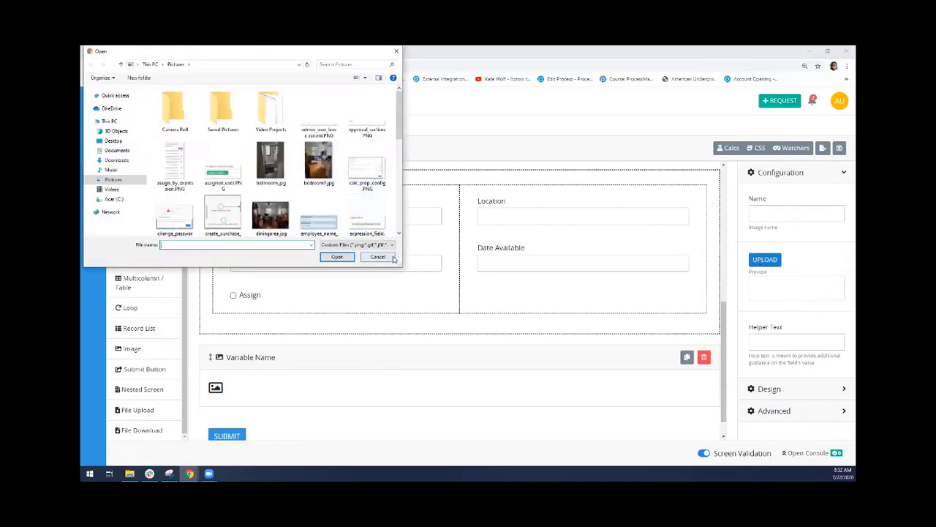
pyautogui.click(322, 224)
pyautogui.click(337, 256)
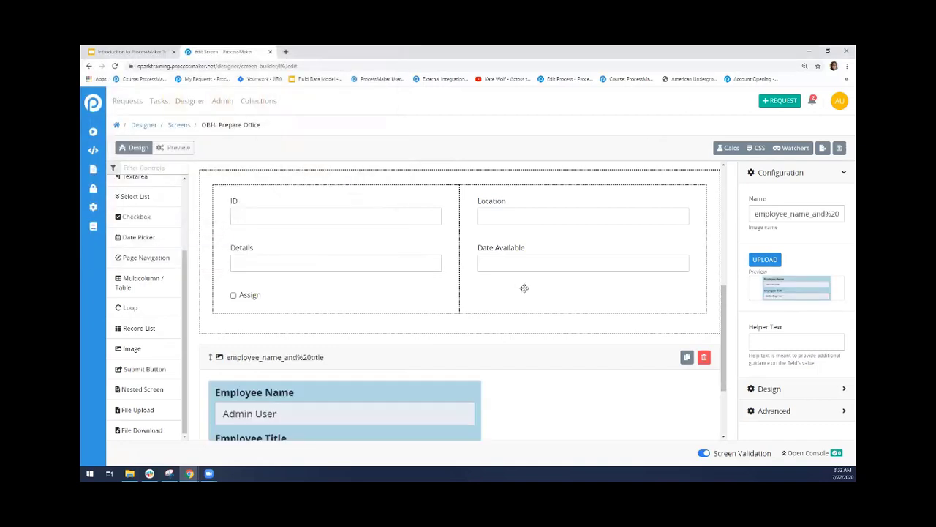
# Try a height of 50 for the employee name and title image, and replace it with a height of 100
pyautogui.moveTo(723, 327); pyautogui.dragTo(720, 371)
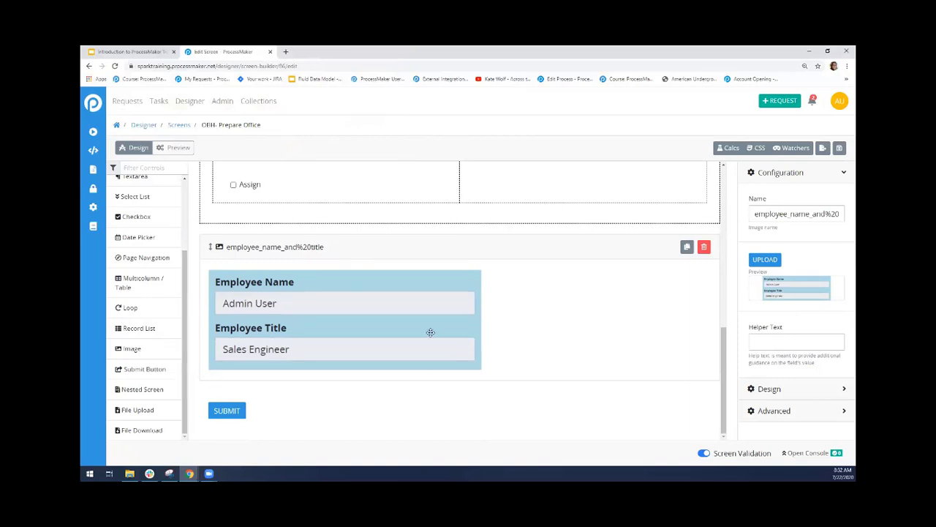
pyautogui.click(816, 390)
pyautogui.click(763, 231)
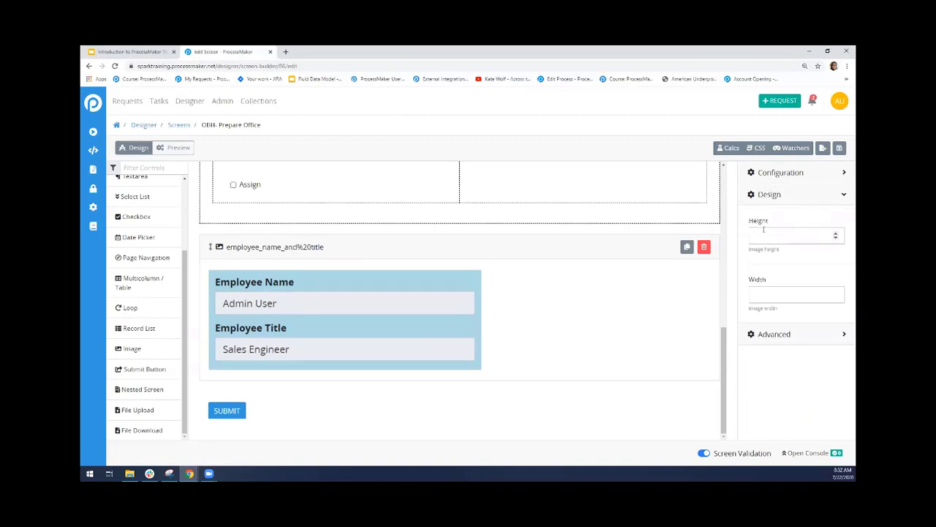
pyautogui.write('50')
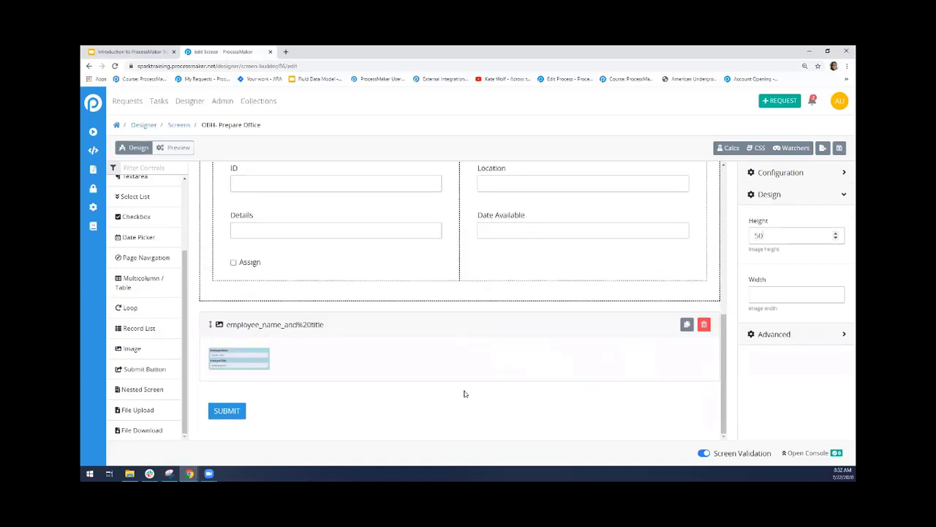
pyautogui.press('BackSpace')
pyautogui.press('BackSpace')
pyautogui.write('100')
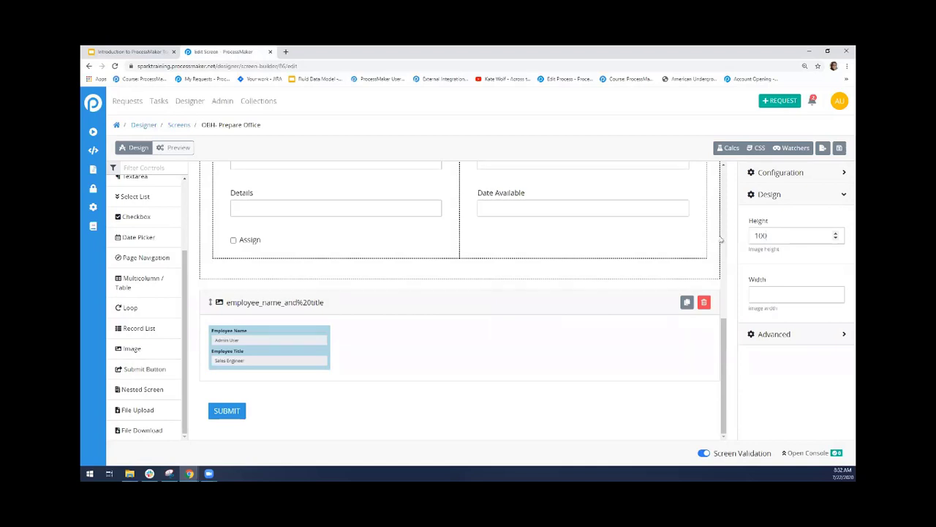
# Delete the employee name and title image control above the Submit button
pyautogui.click(469, 422)
pyautogui.click(367, 335)
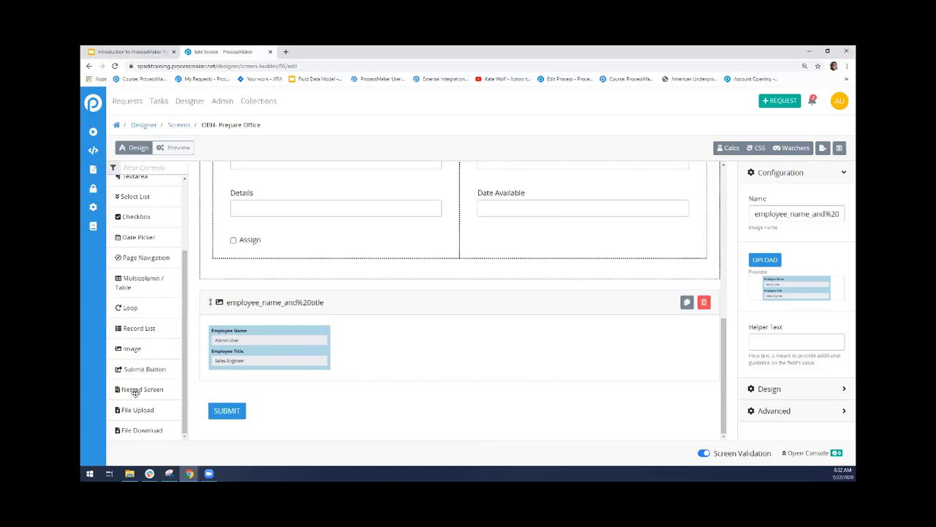
pyautogui.click(708, 304)
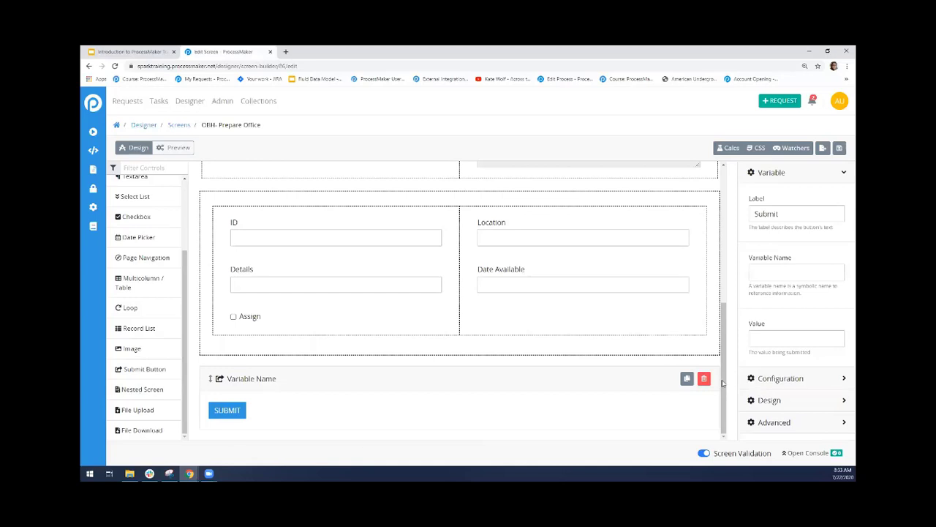
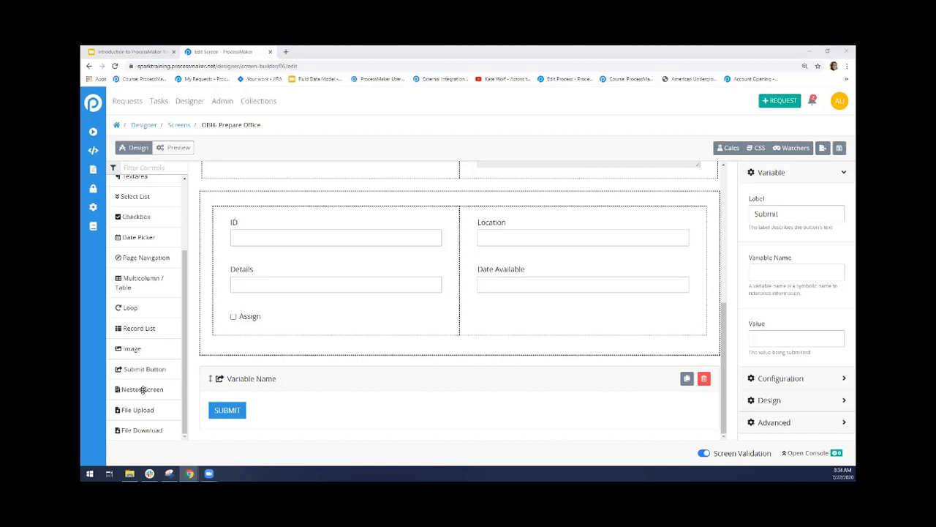
# Add a nested screen control between the loop and the Submit button, and assign the Add company screen to it
pyautogui.moveTo(138, 393); pyautogui.dragTo(252, 373)
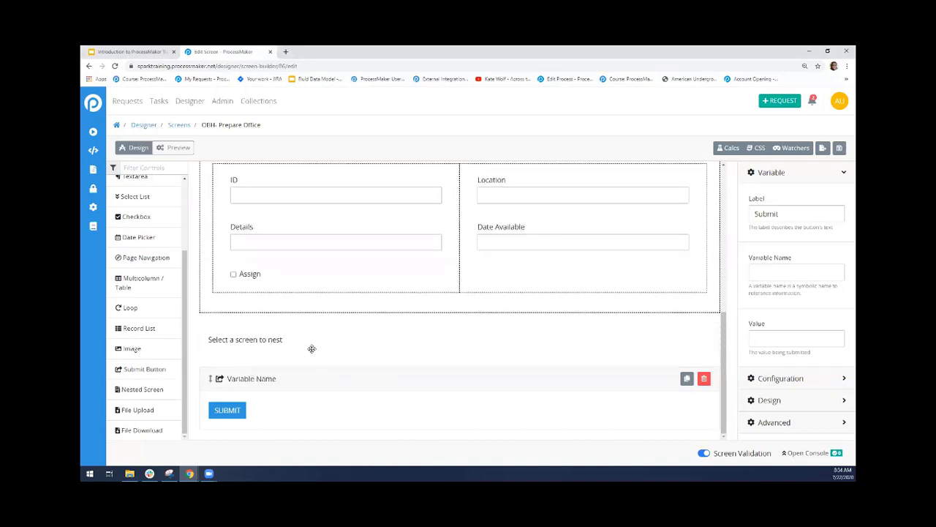
pyautogui.click(266, 348)
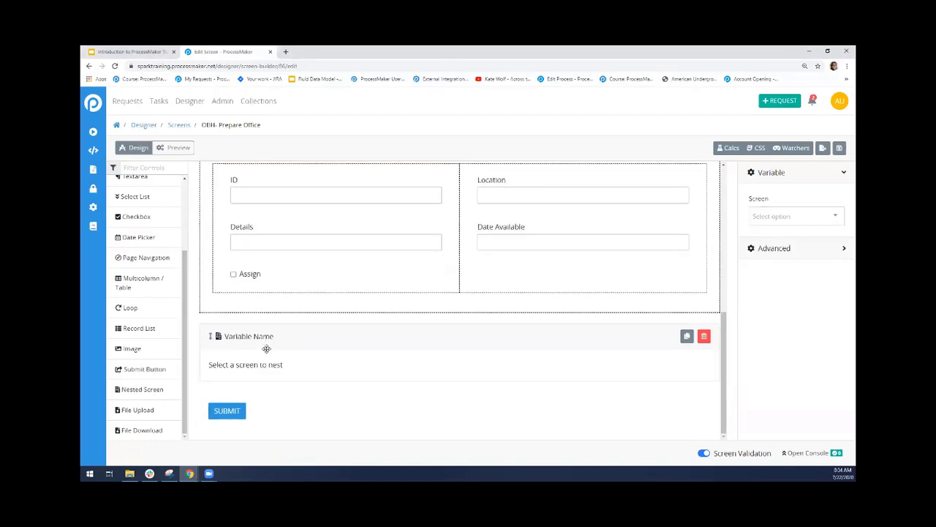
pyautogui.click(796, 215)
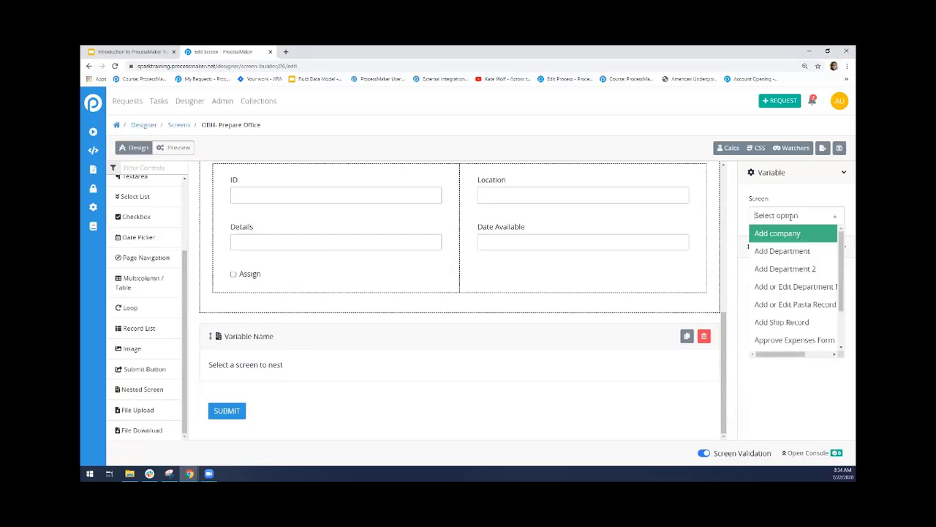
pyautogui.write('leave of absence re')
pyautogui.click(783, 233)
# Search the nested control's screen choices for "leave" and assign the Leave of Absence Request Form
pyautogui.click(793, 215)
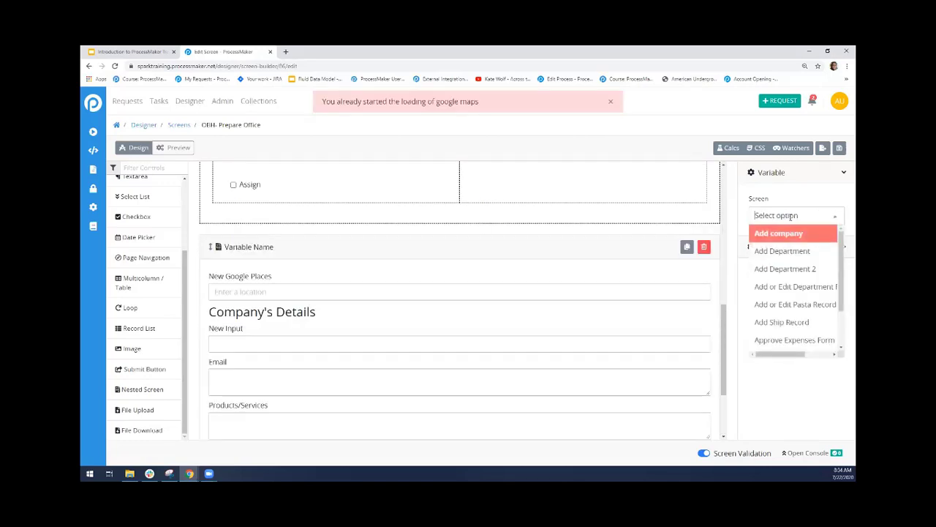
pyautogui.write('le')
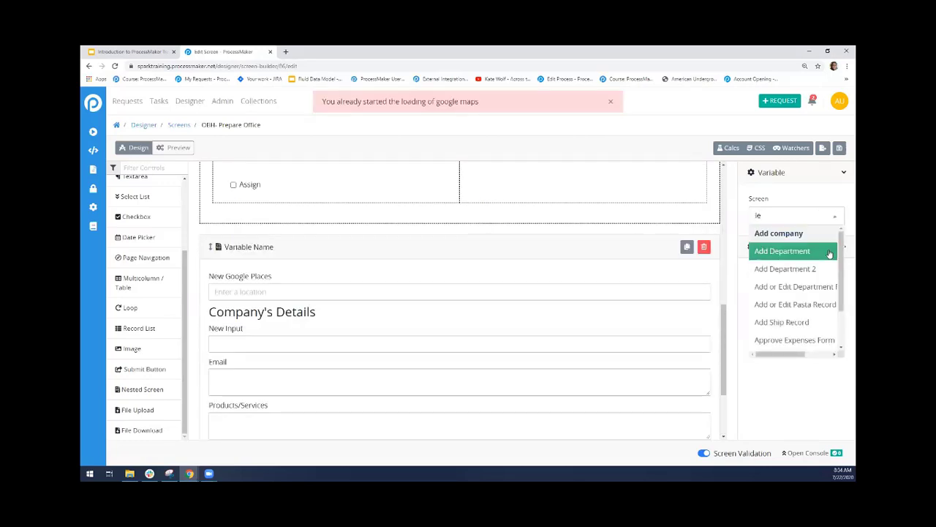
pyautogui.write('ave')
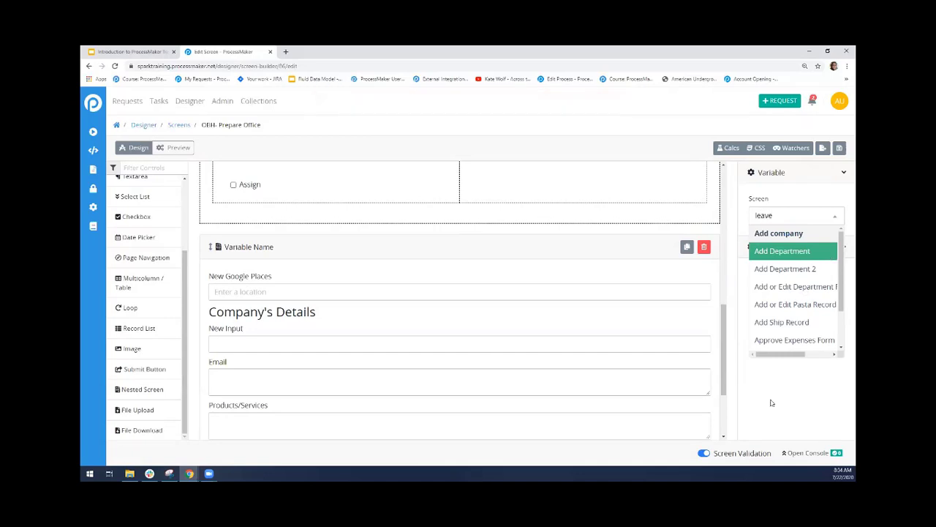
pyautogui.scroll(-5, 750, 322)
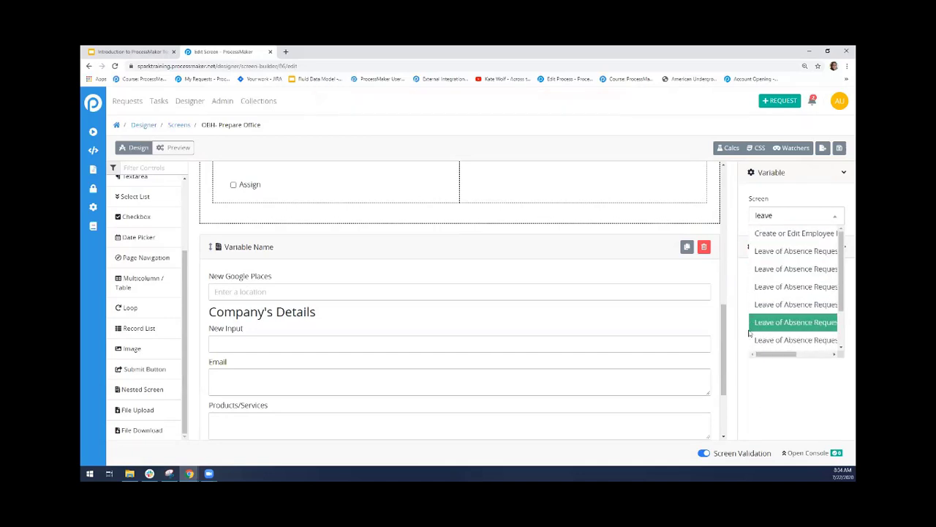
pyautogui.moveTo(774, 354)
pyautogui.mouseDown()
pyautogui.moveTo(810, 357)
pyautogui.moveTo(772, 356)
pyautogui.mouseUp()
pyautogui.click(760, 251)
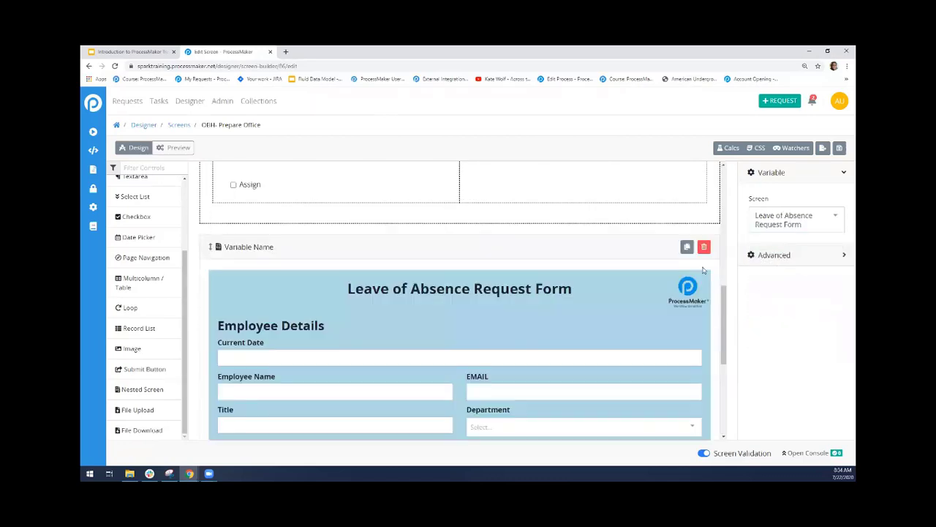
# Look through the nested Leave of Absence Request Form and delete its nested screen control
pyautogui.moveTo(725, 311); pyautogui.dragTo(717, 335)
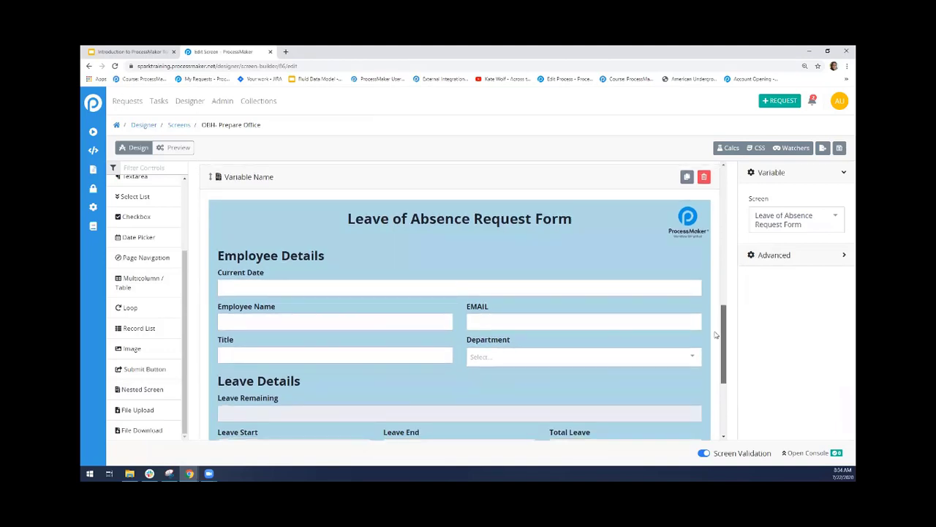
pyautogui.moveTo(716, 335); pyautogui.dragTo(720, 346)
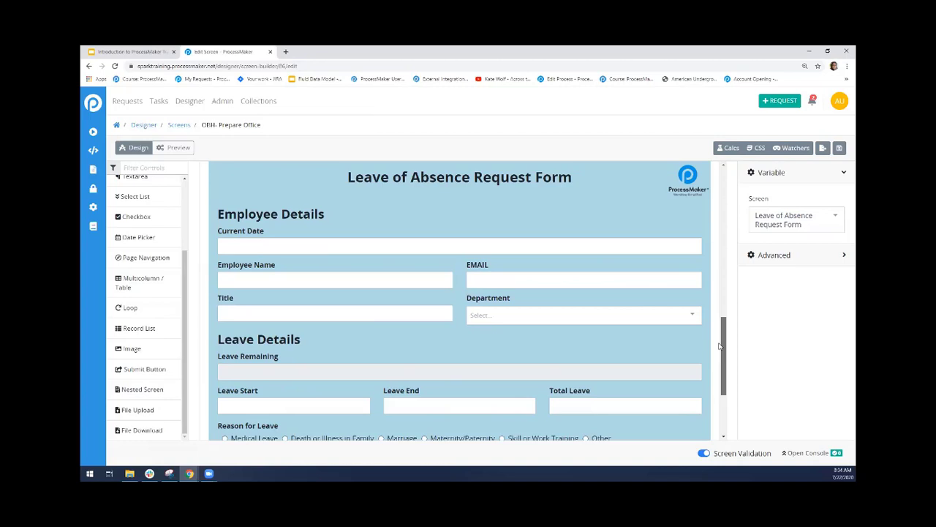
pyautogui.moveTo(720, 346); pyautogui.dragTo(720, 348)
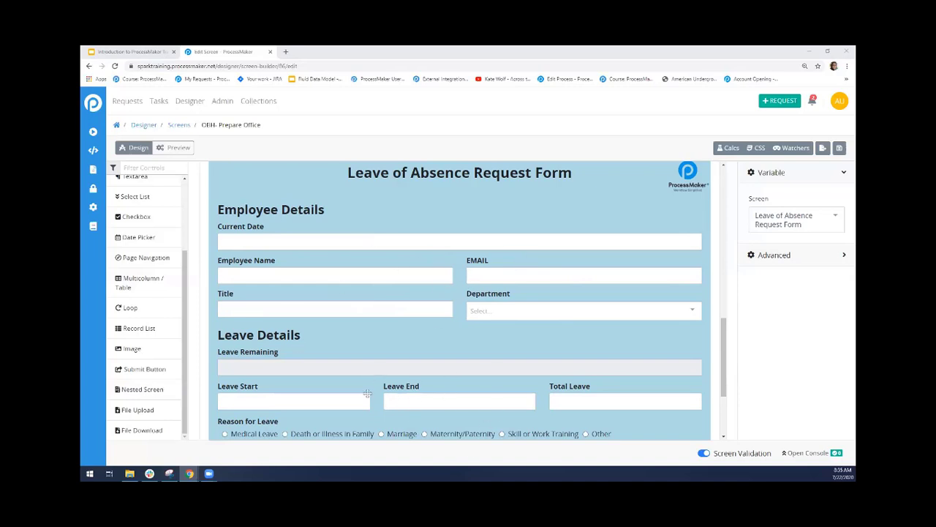
pyautogui.moveTo(723, 370)
pyautogui.mouseDown()
pyautogui.moveTo(725, 341)
pyautogui.moveTo(724, 364)
pyautogui.mouseUp()
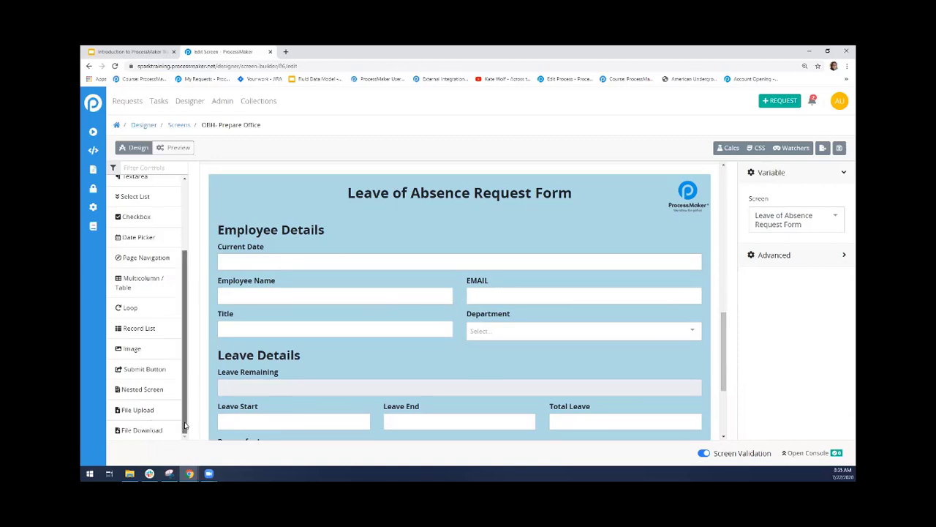
pyautogui.moveTo(185, 425)
pyautogui.mouseDown()
pyautogui.moveTo(188, 362)
pyautogui.moveTo(186, 440)
pyautogui.mouseUp()
pyautogui.moveTo(721, 367)
pyautogui.mouseDown()
pyautogui.moveTo(725, 410)
pyautogui.moveTo(727, 337)
pyautogui.moveTo(727, 362)
pyautogui.mouseUp()
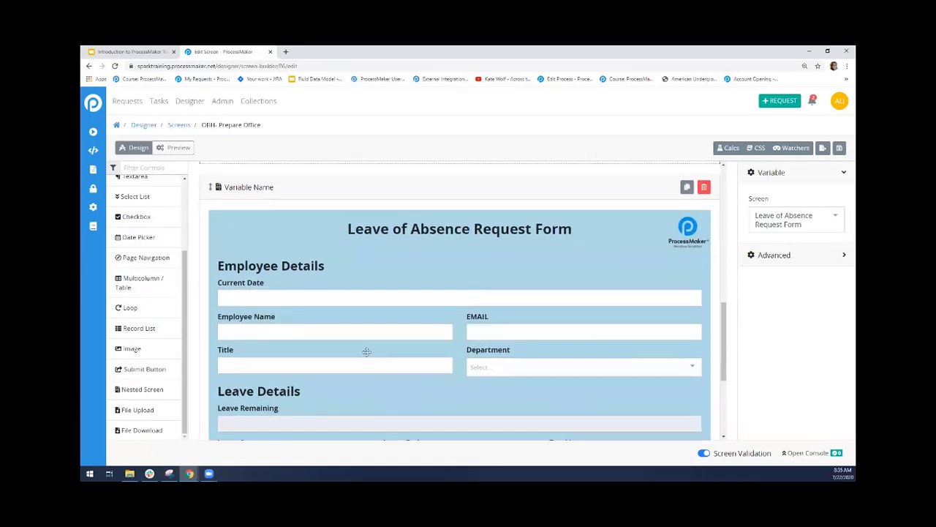
pyautogui.click(704, 188)
pyautogui.scroll(5, 723, 364)
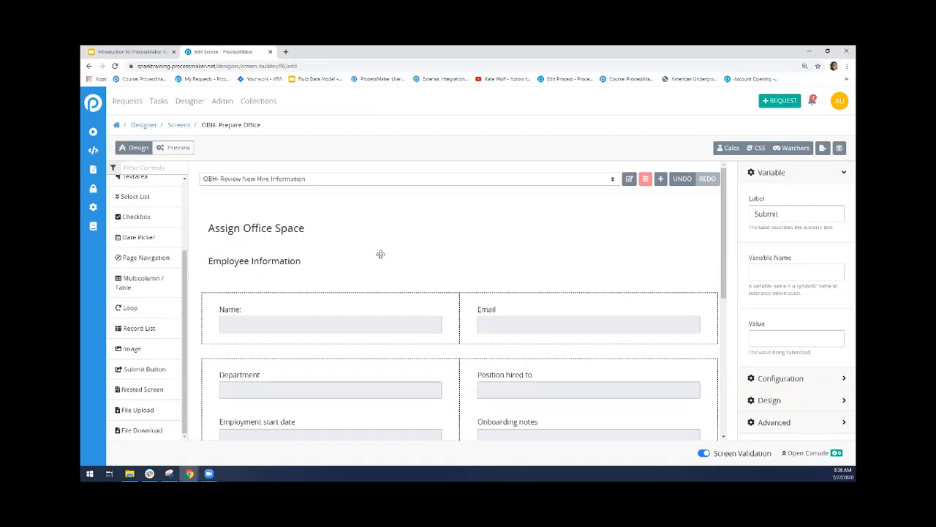
# Go to the Collections list, leaving the screen builder without saving, and sort the collections by Collection ID
pyautogui.click(257, 102)
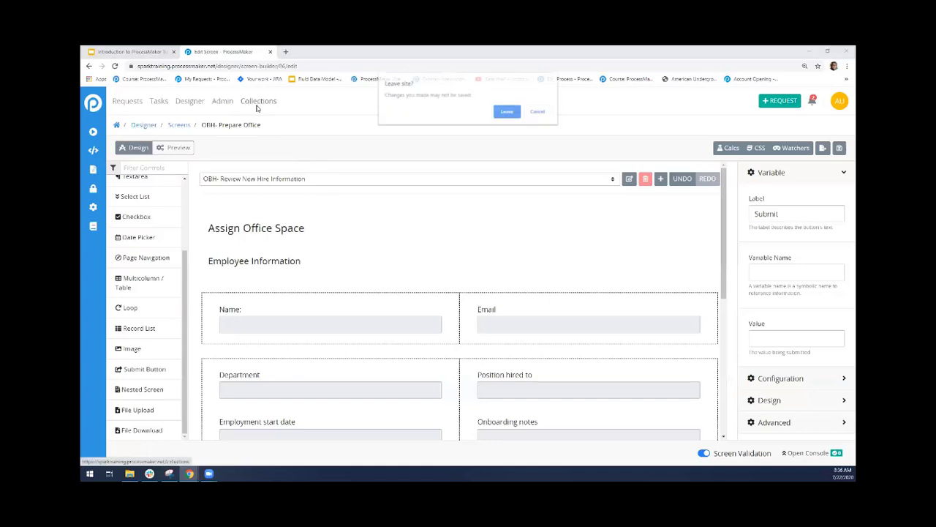
pyautogui.click(511, 112)
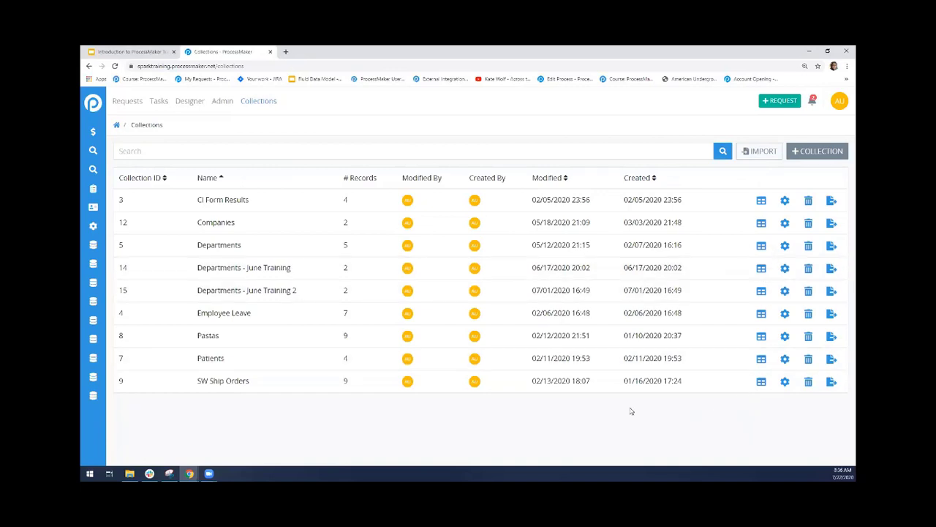
pyautogui.click(164, 179)
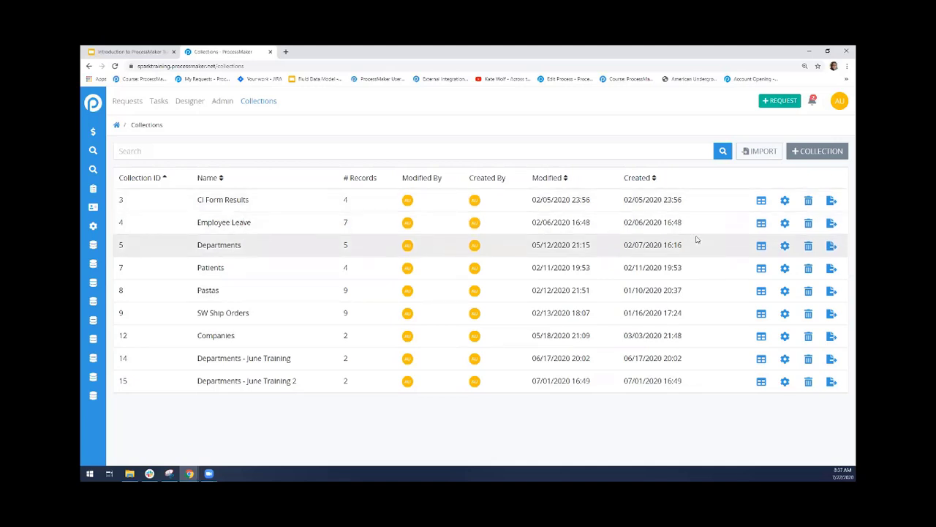
# View record 1 of the Employee Leave collection, examine its employee name, total leave and leave remaining, and return to the records
pyautogui.click(762, 224)
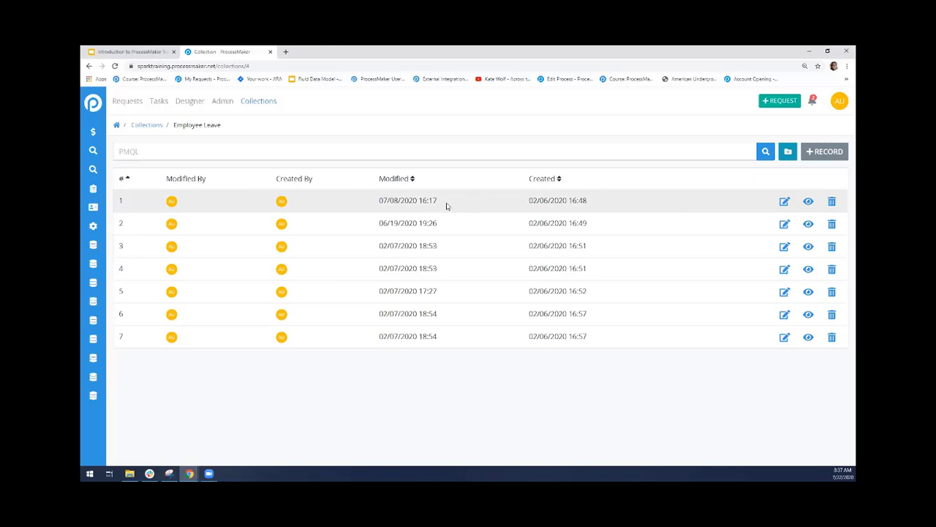
pyautogui.click(808, 202)
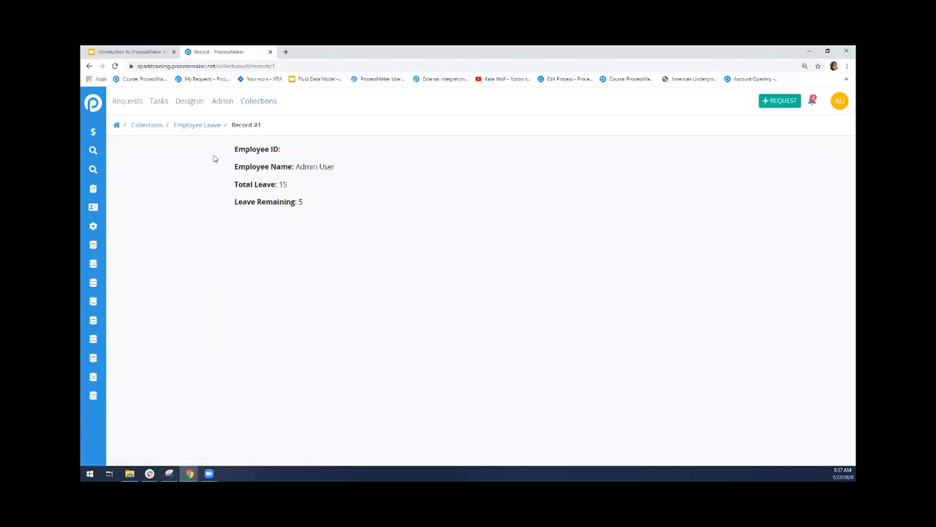
pyautogui.moveTo(295, 172); pyautogui.dragTo(343, 176)
pyautogui.click(333, 177)
pyautogui.doubleClick(283, 185)
pyautogui.click(314, 201)
pyautogui.doubleClick(300, 202)
pyautogui.click(199, 126)
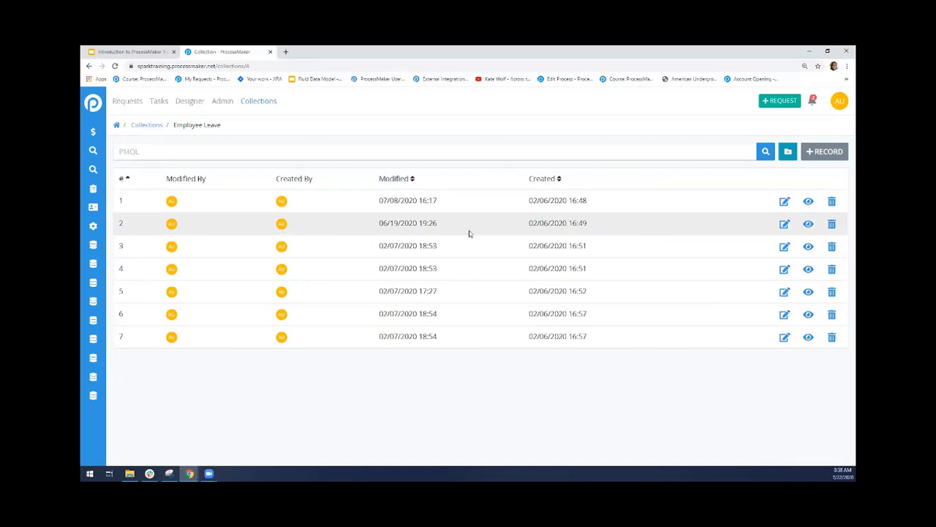
# View record 3 of the Employee Leave collection, examine its leave remaining, and return to the record list
pyautogui.click(808, 247)
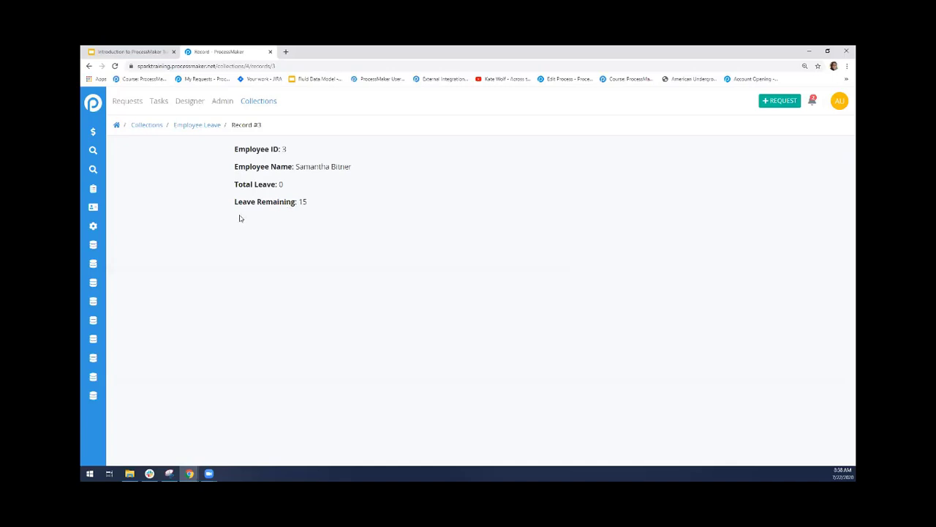
pyautogui.moveTo(232, 202); pyautogui.dragTo(316, 218)
pyautogui.click(333, 222)
pyautogui.click(201, 128)
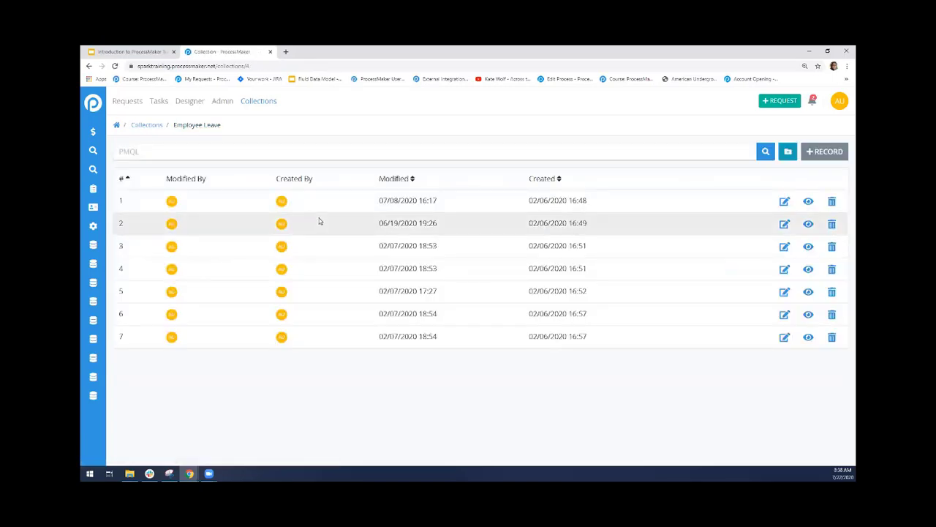
# Return to the collections overview and delete the Departments - June Training and Departments - June Training 2 collections
pyautogui.click(143, 126)
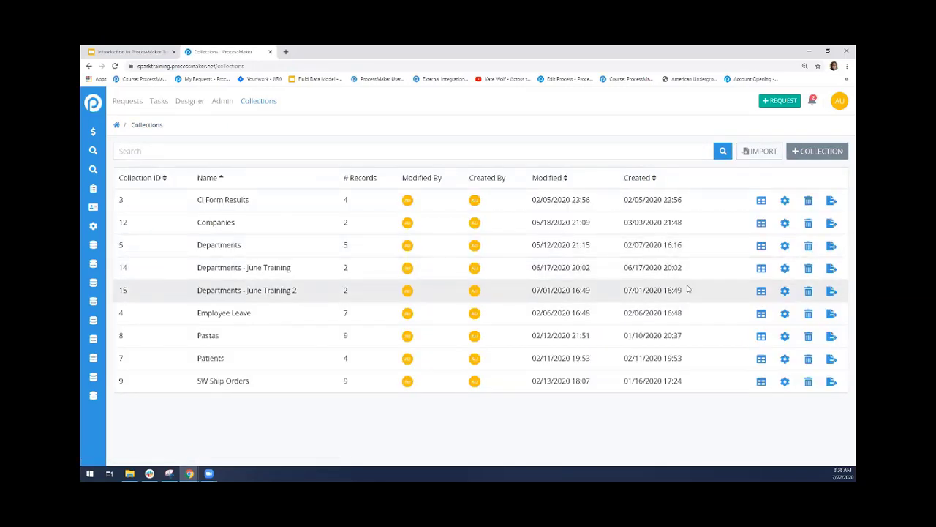
pyautogui.click(808, 268)
pyautogui.click(549, 251)
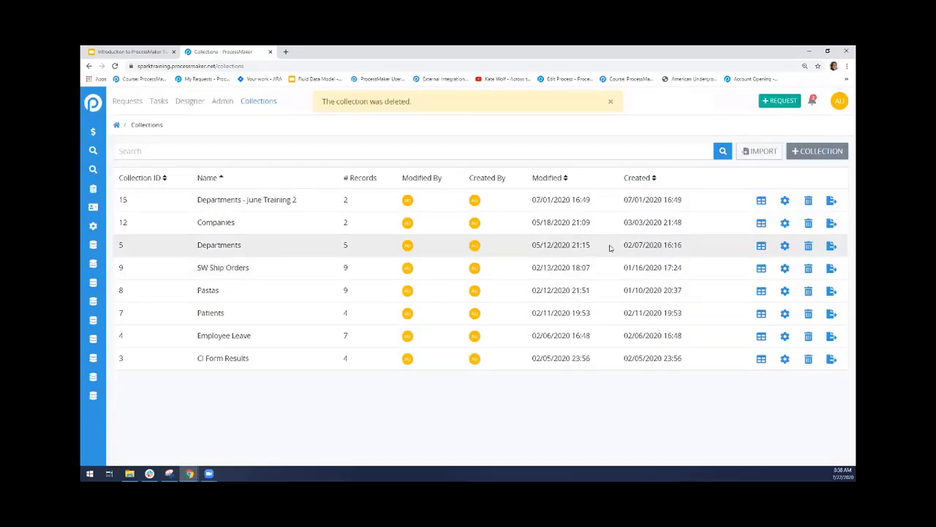
pyautogui.click(808, 200)
pyautogui.click(548, 250)
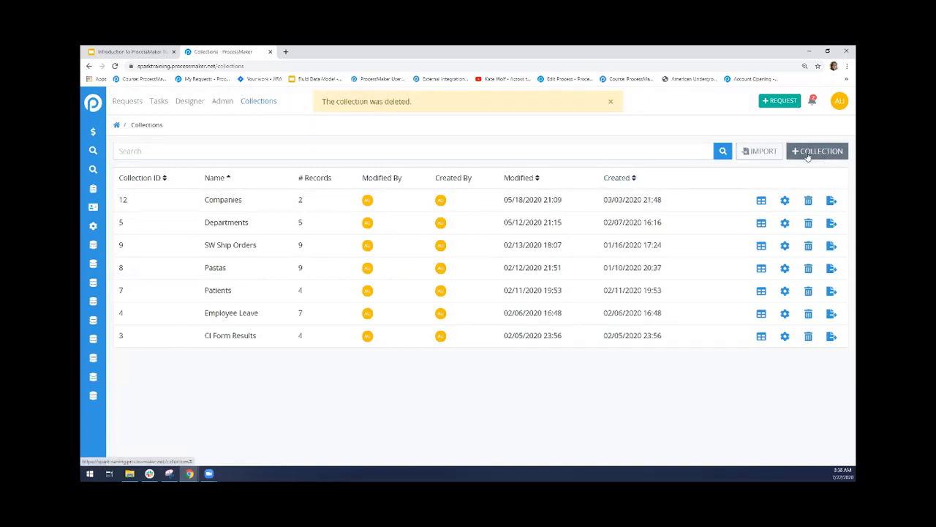
# Start a new collection and name it "Departments - July Training"
pyautogui.click(808, 154)
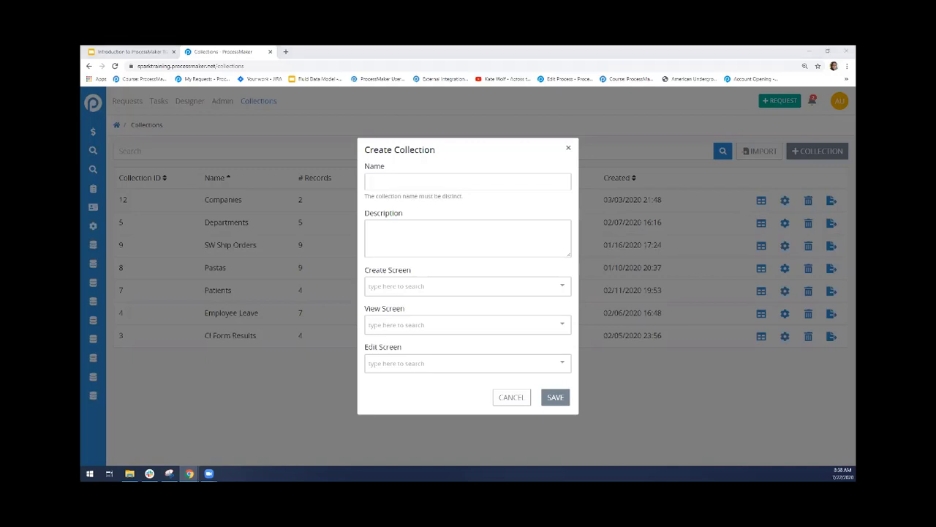
pyautogui.click(365, 181)
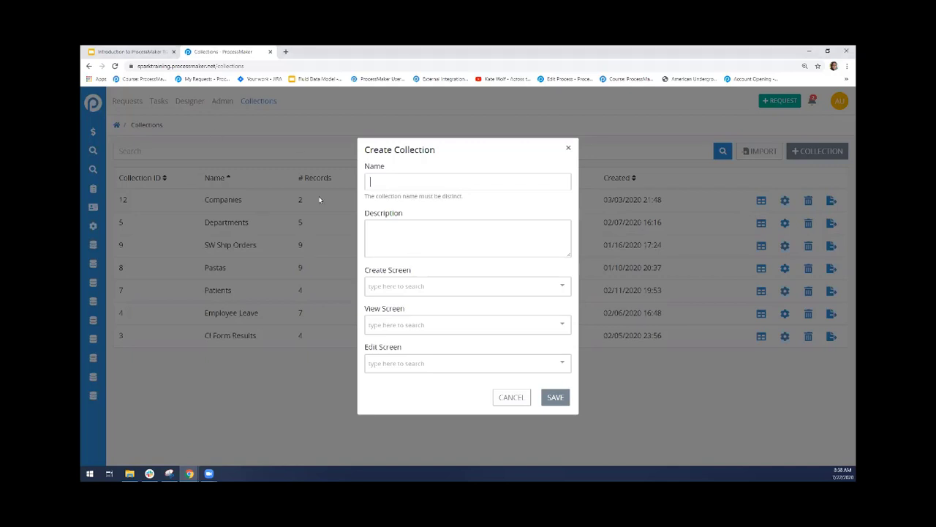
pyautogui.write('Departments - ')
pyautogui.write('Juy')
pyautogui.write('ly Training')
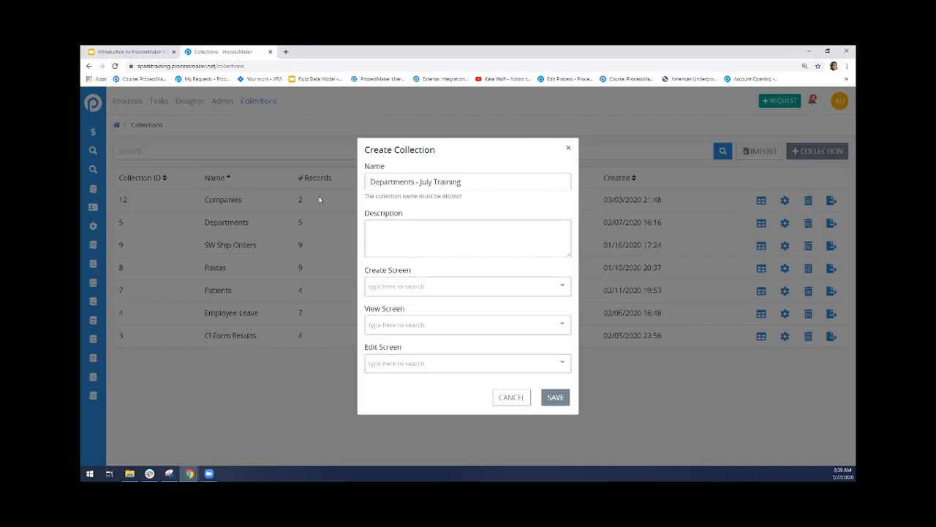
pyautogui.write('Stores basic information about each depar')
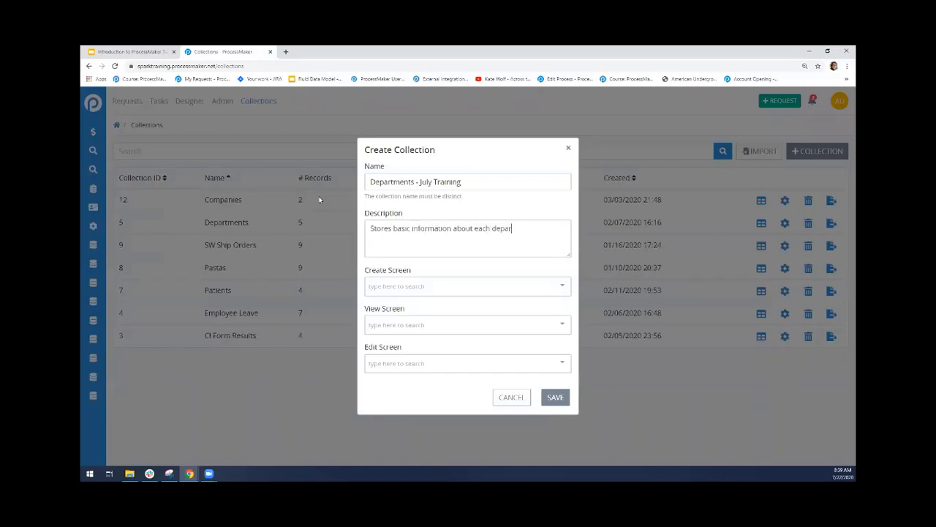
# Enter the collection description "Stores basic information about each department and the manager of that department."
pyautogui.write('tment and the manager of that department.')
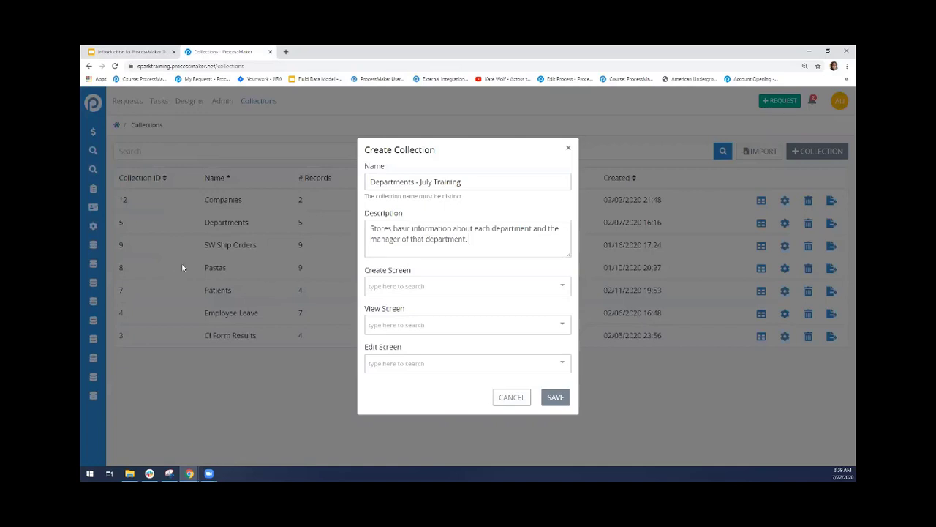
# Assign Add Department as the create and edit screens and View Department 2 as the view screen, and save the collection
pyautogui.click(397, 292)
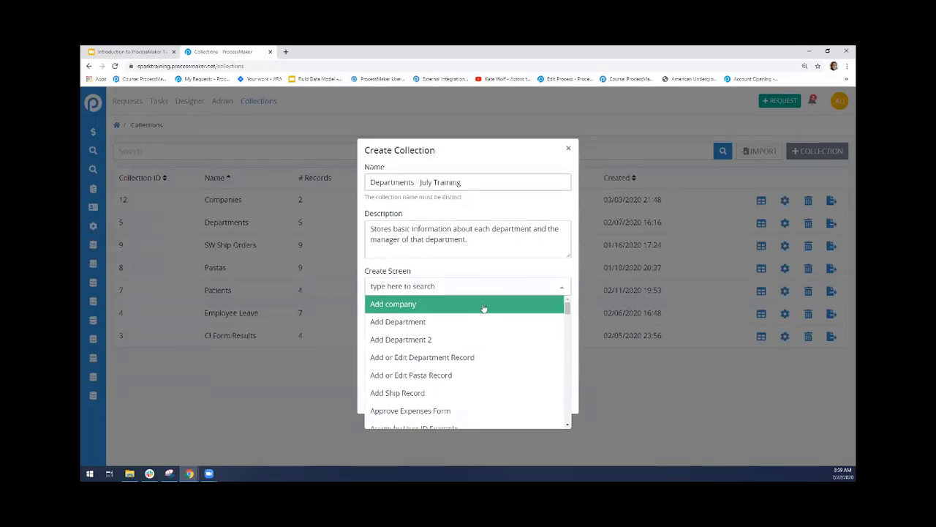
pyautogui.click(418, 325)
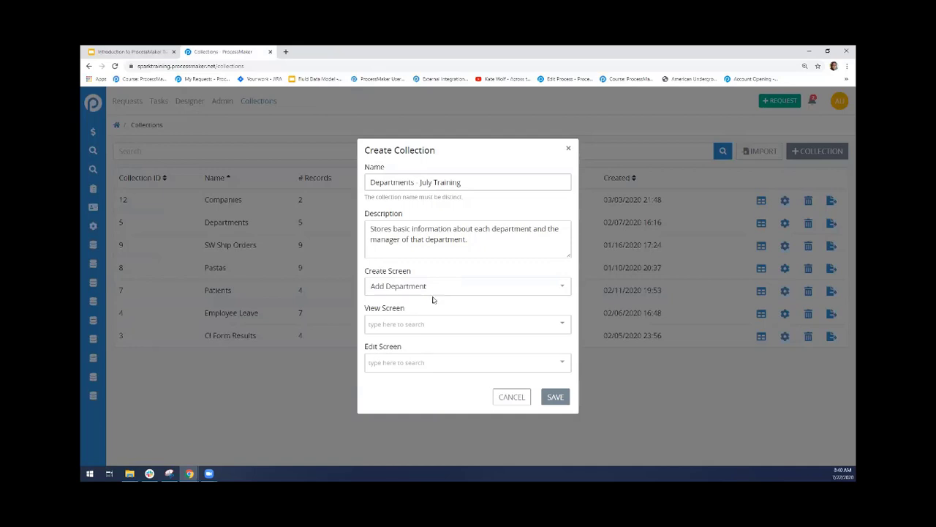
pyautogui.click(425, 322)
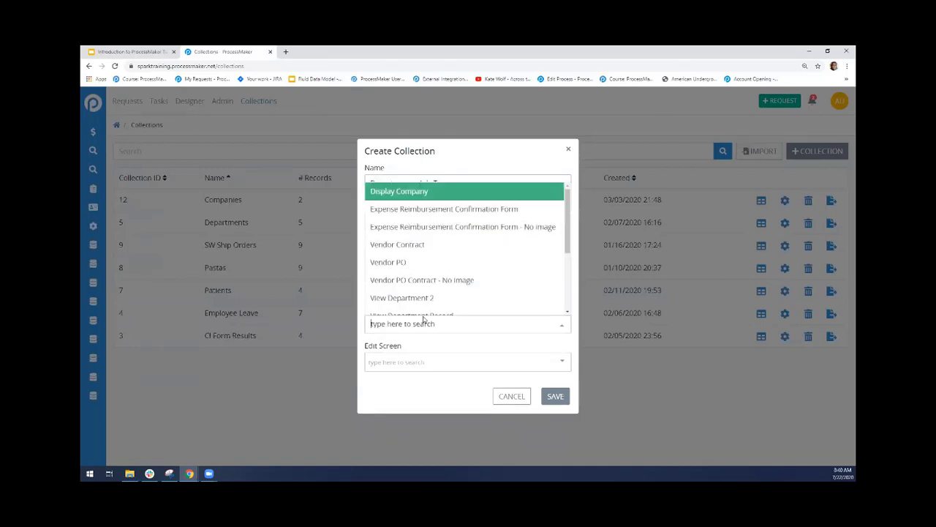
pyautogui.scroll(-1, 505, 271)
pyautogui.click(510, 271)
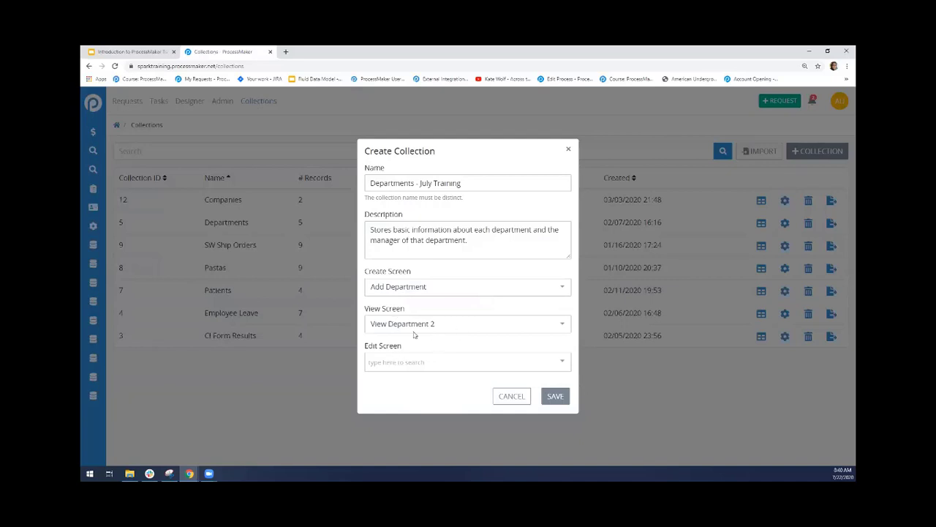
pyautogui.click(389, 360)
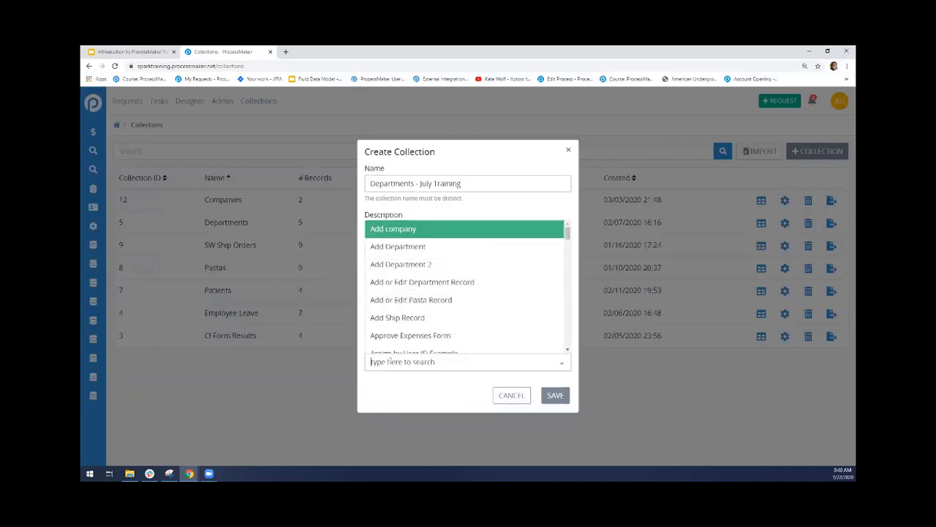
pyautogui.click(408, 251)
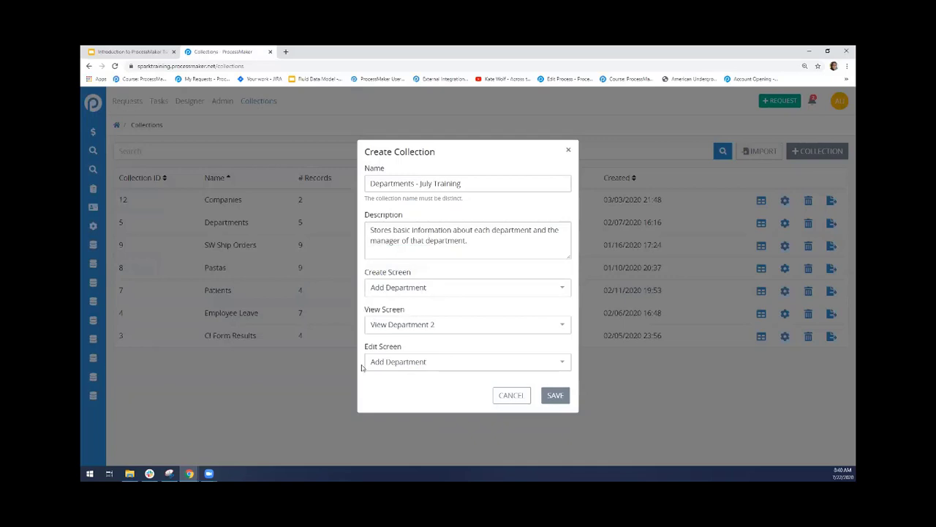
pyautogui.click(554, 397)
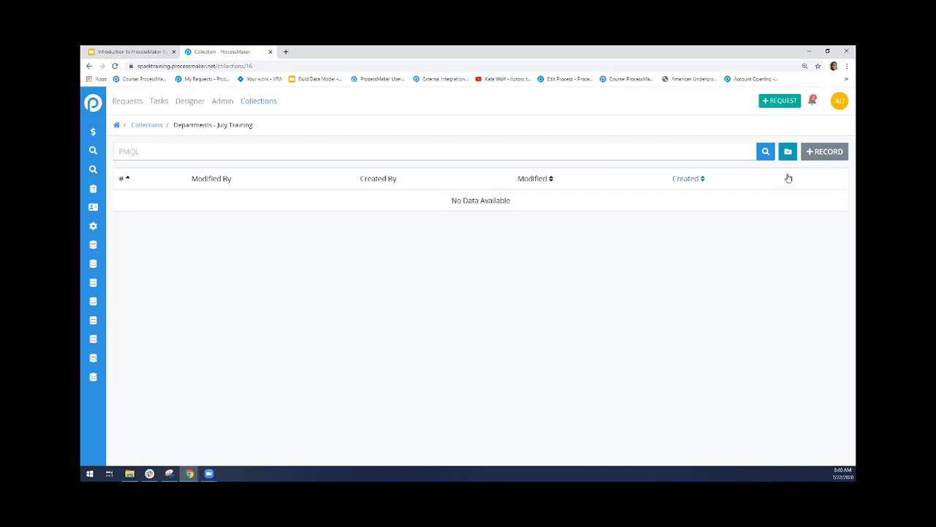
# Open the Add Department screen in the designer in a separate browser tab and inspect its Department Name and Department Manager fields
pyautogui.rightClick(191, 107)
pyautogui.click(222, 110)
pyautogui.click(315, 51)
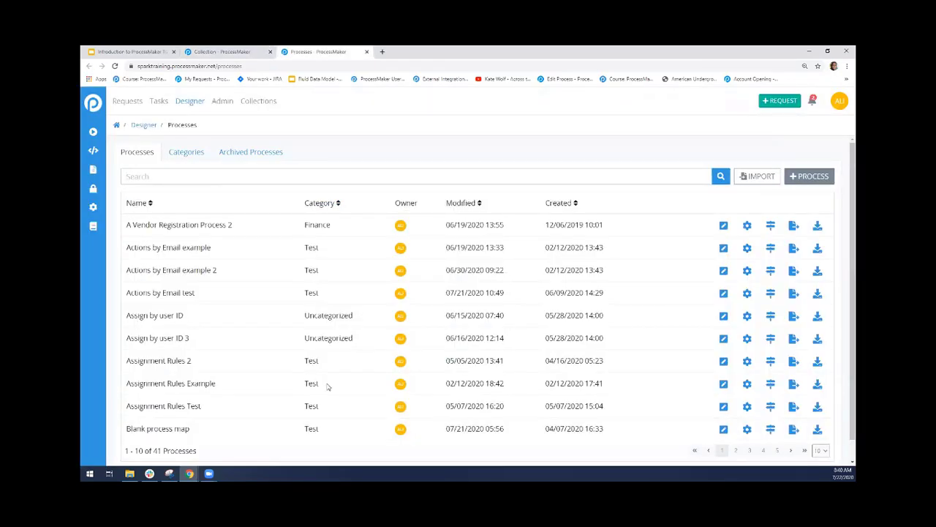
pyautogui.click(93, 169)
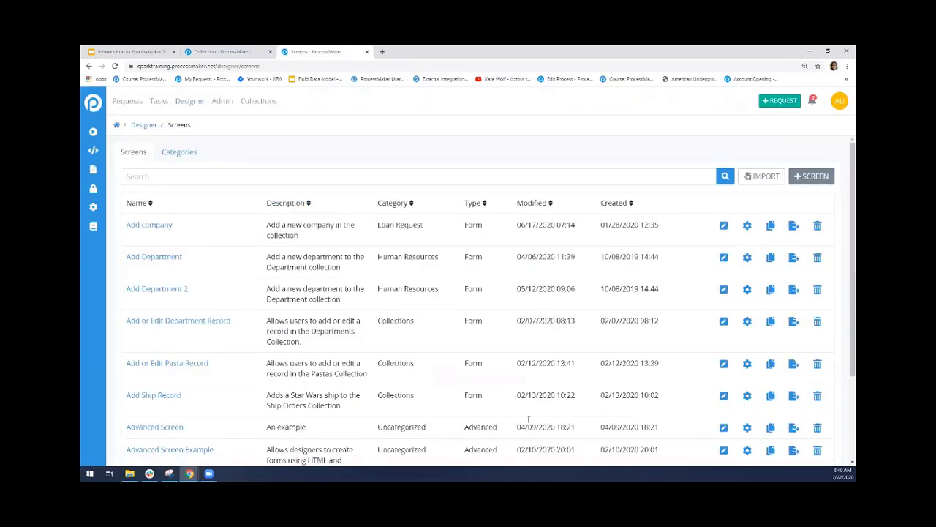
pyautogui.click(723, 258)
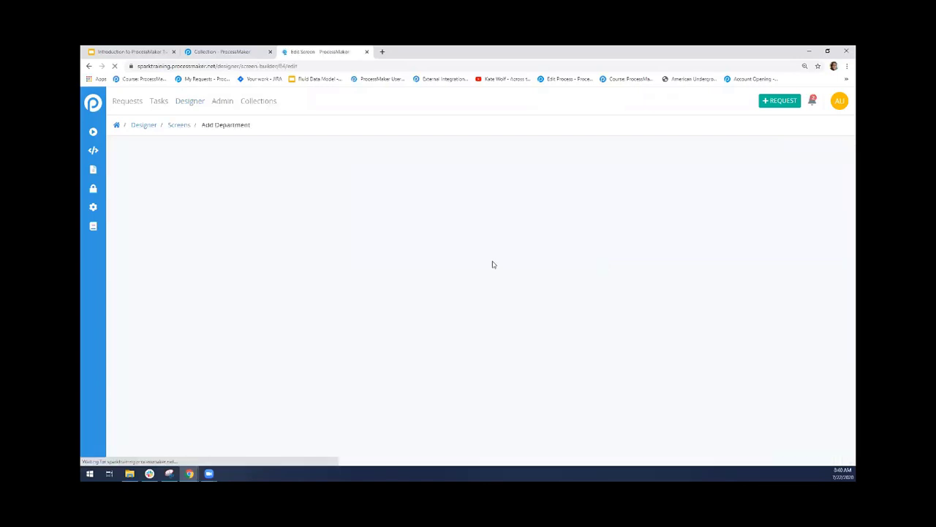
pyautogui.click(364, 251)
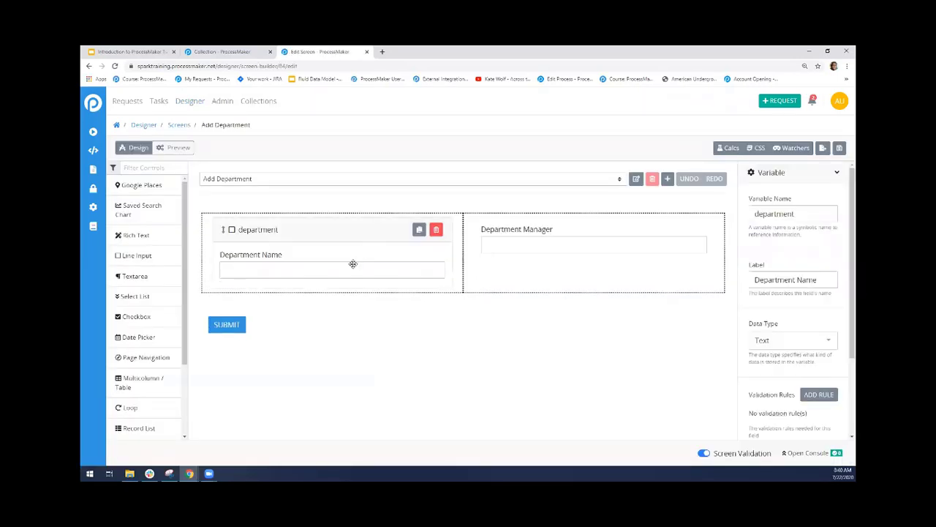
pyautogui.click(494, 251)
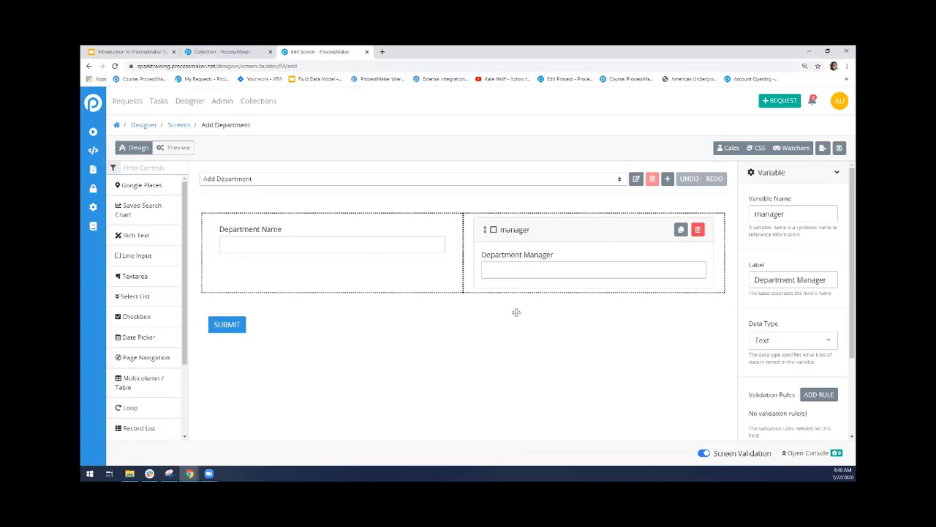
# Start a new record in the Departments - July Training collection and compare its form with the Add Department screen design
pyautogui.click(246, 49)
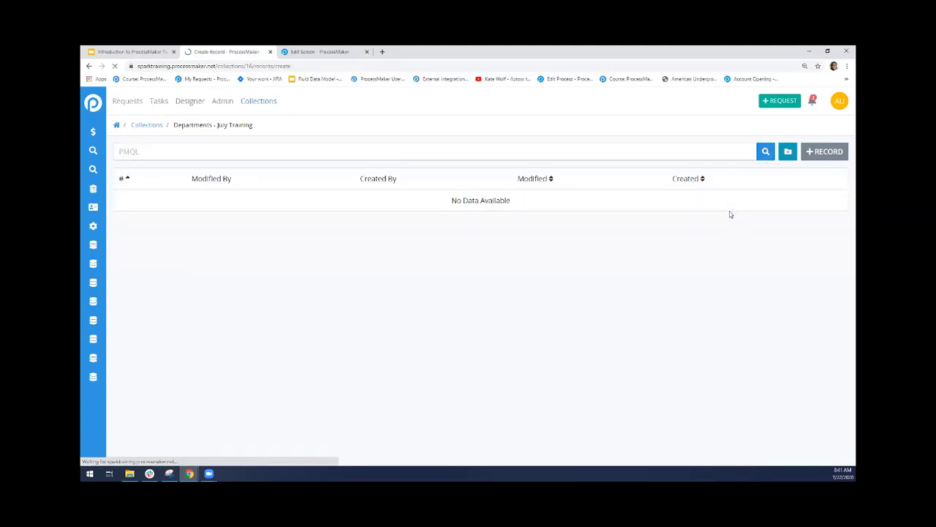
pyautogui.click(90, 66)
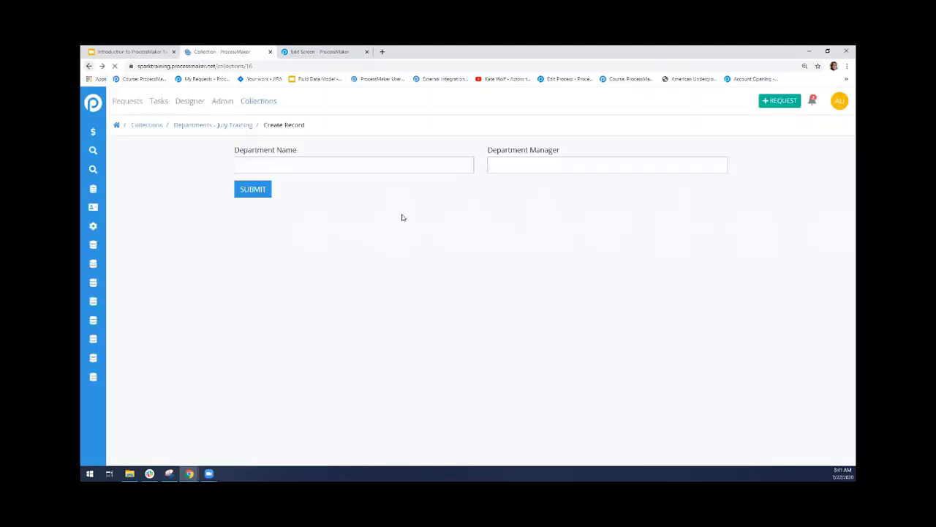
pyautogui.click(608, 103)
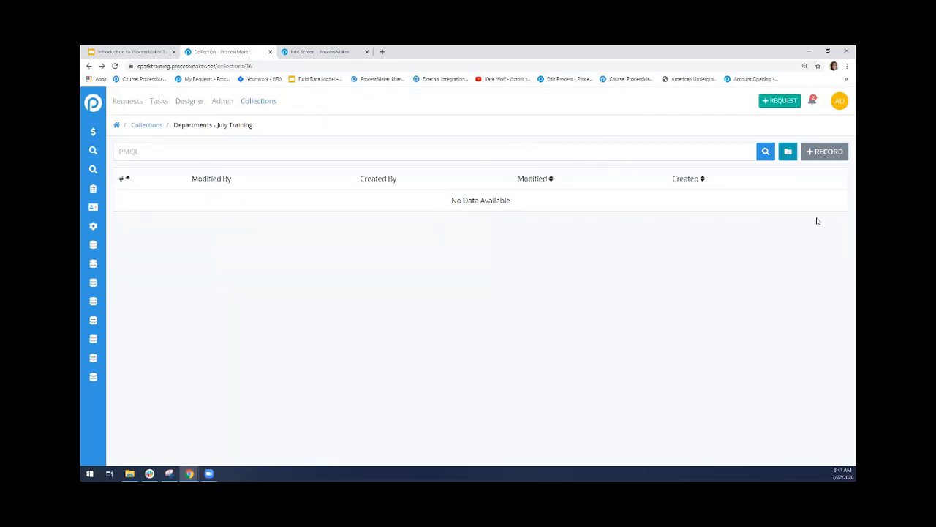
pyautogui.click(820, 158)
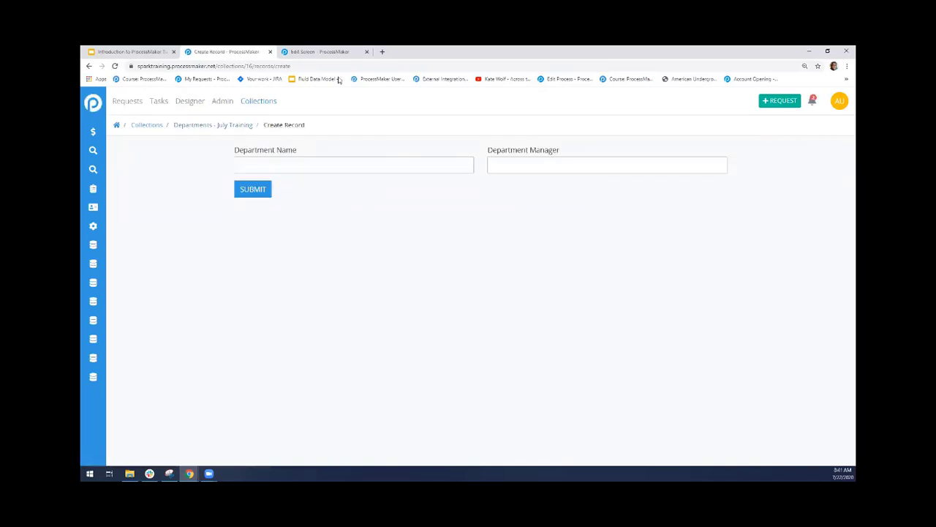
pyautogui.click(328, 53)
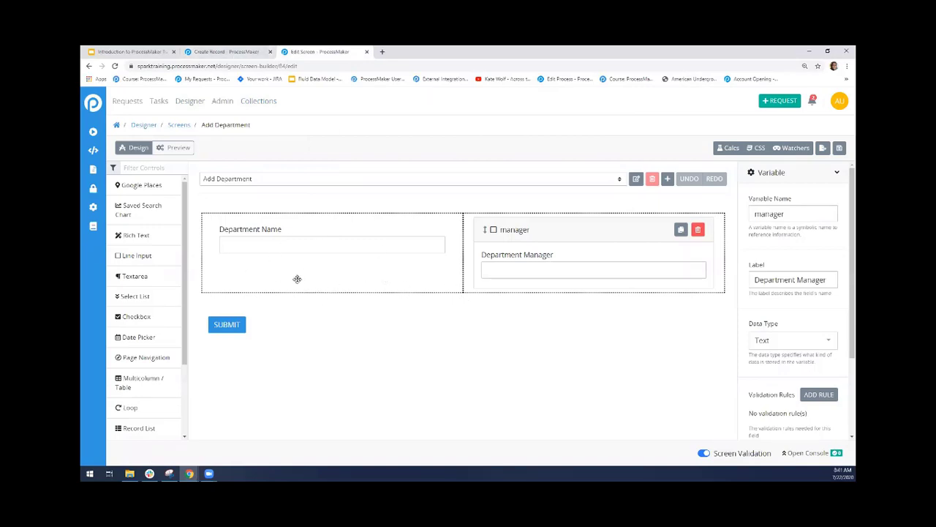
pyautogui.click(226, 51)
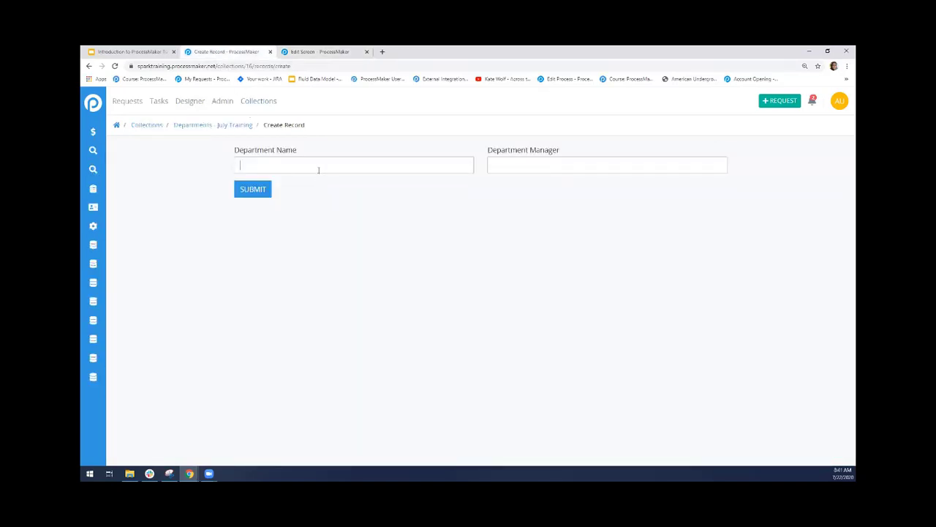
# Enter Sales as the department name and the manager's full name as the department manager, and submit the record
pyautogui.write('Sales')
pyautogui.press('Tab')
pyautogui.click(246, 193)
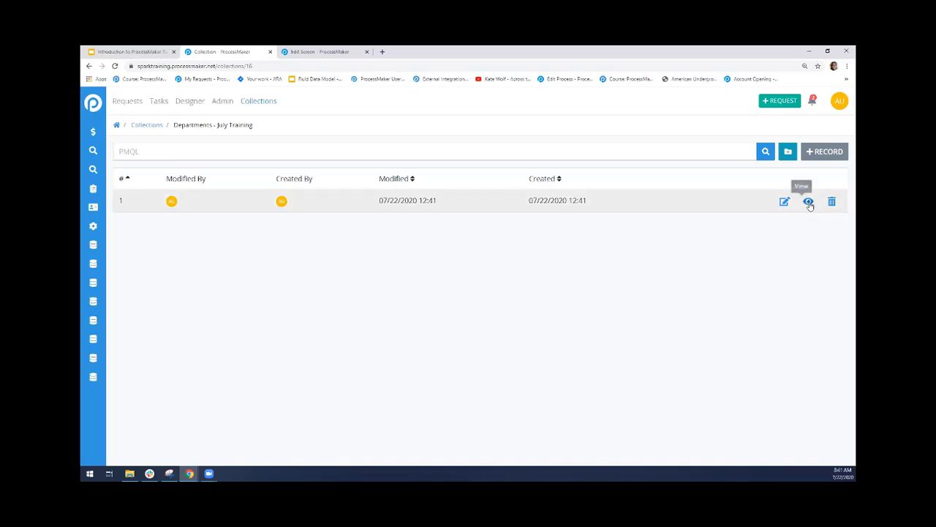
# Open the Screens list in another browser tab, search for "view dep" and open the View Department 2 screen for editing
pyautogui.click(314, 52)
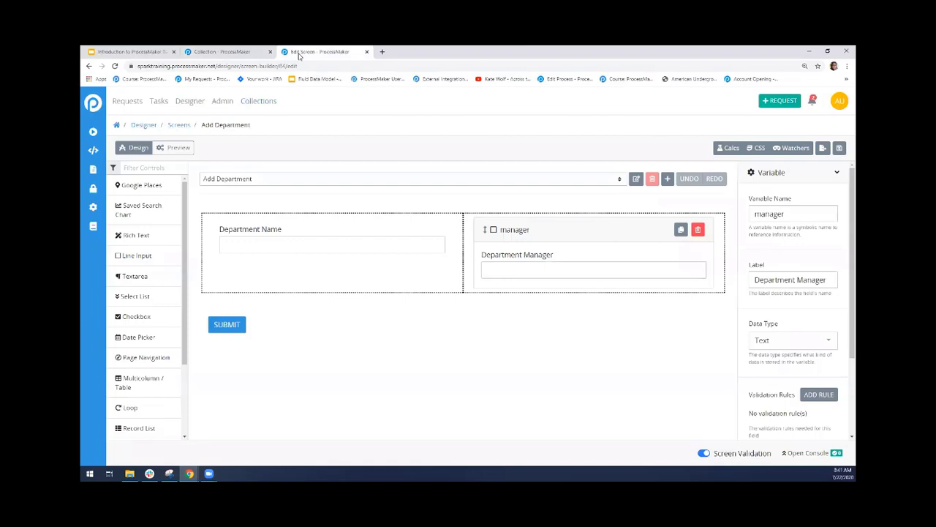
pyautogui.rightClick(196, 128)
pyautogui.click(214, 133)
pyautogui.click(410, 52)
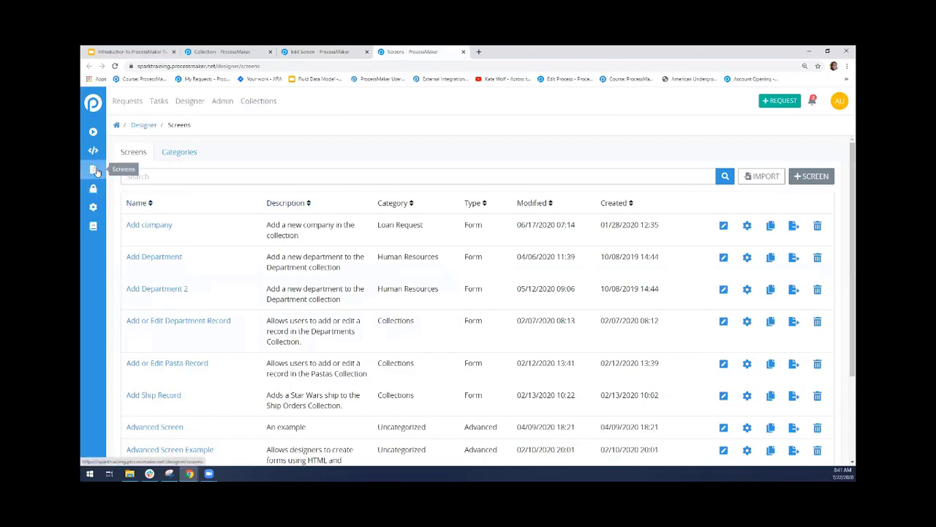
pyautogui.write('view dep')
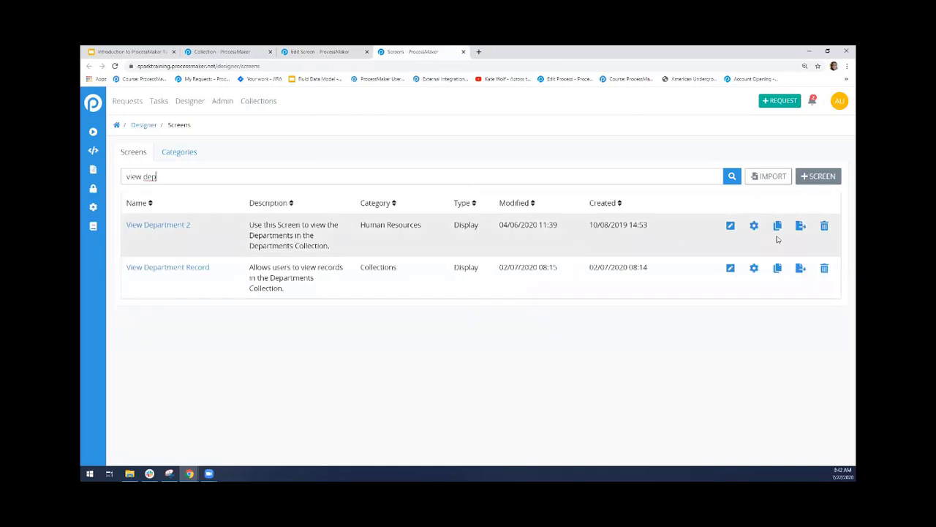
pyautogui.click(731, 228)
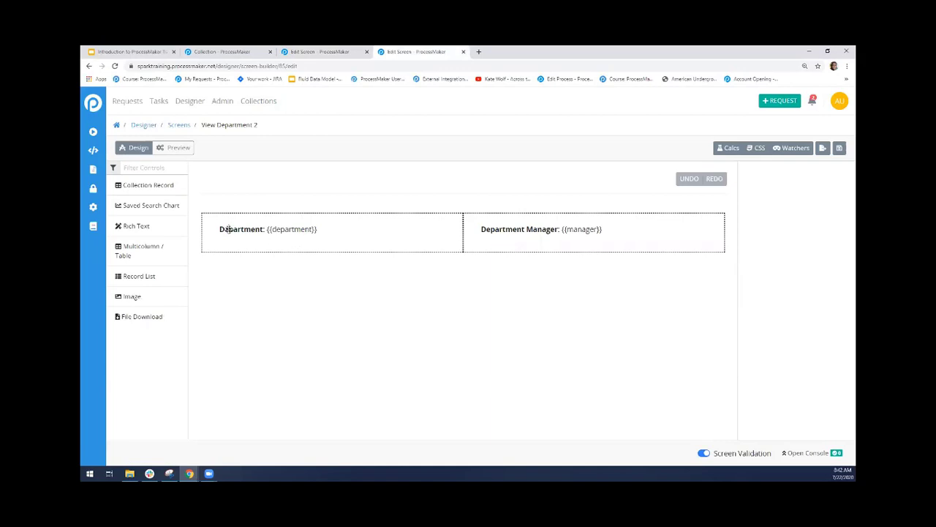
# Examine the content of the Department and Department Manager rich text controls and the variables they reference
pyautogui.click(226, 229)
pyautogui.click(262, 280)
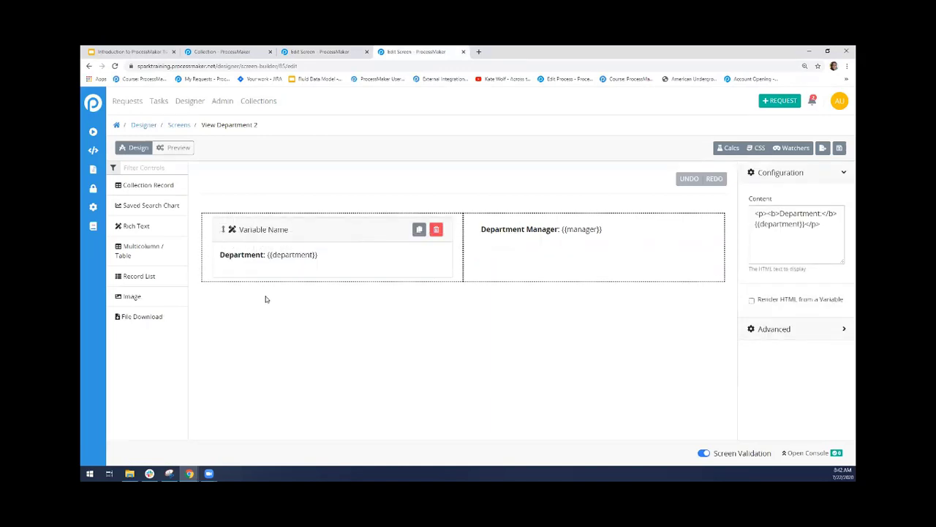
pyautogui.click(490, 247)
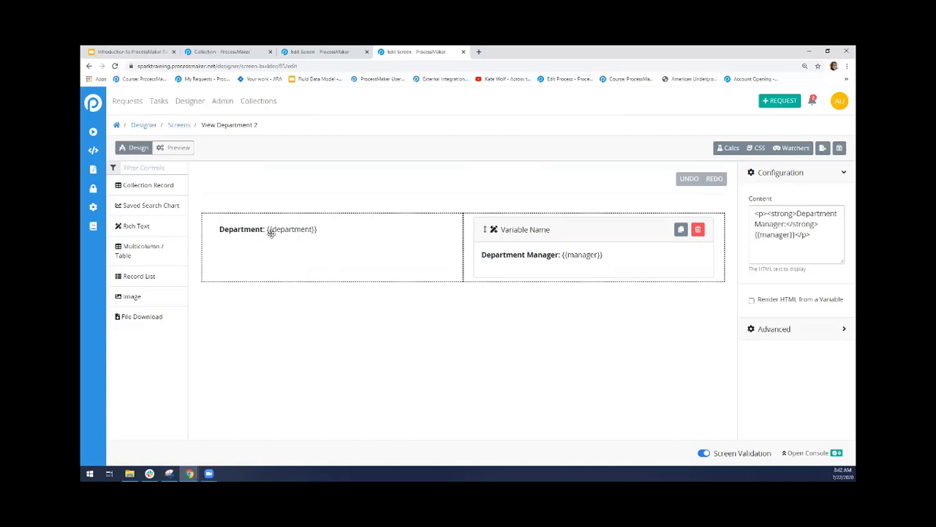
# View record 1 of the Departments - July Training collection, examine its department and manager values, and return to the record list
pyautogui.click(221, 51)
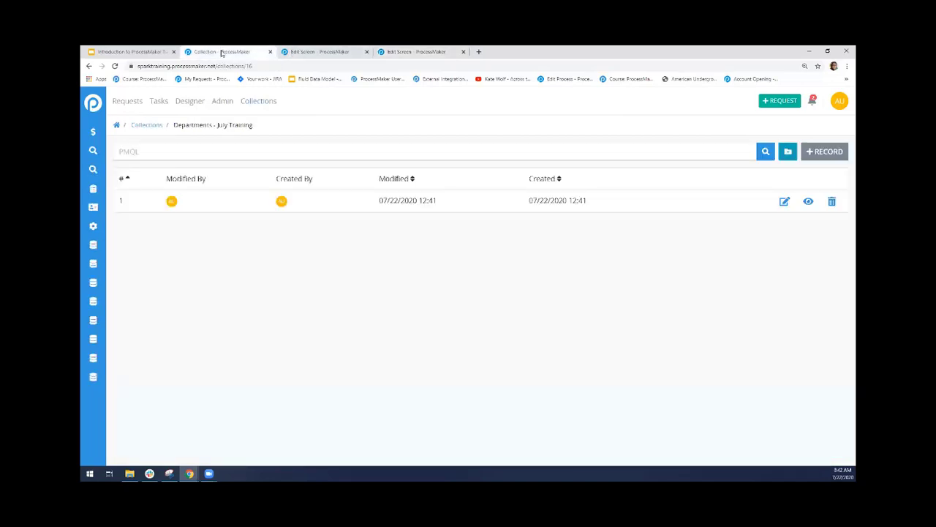
pyautogui.click(808, 201)
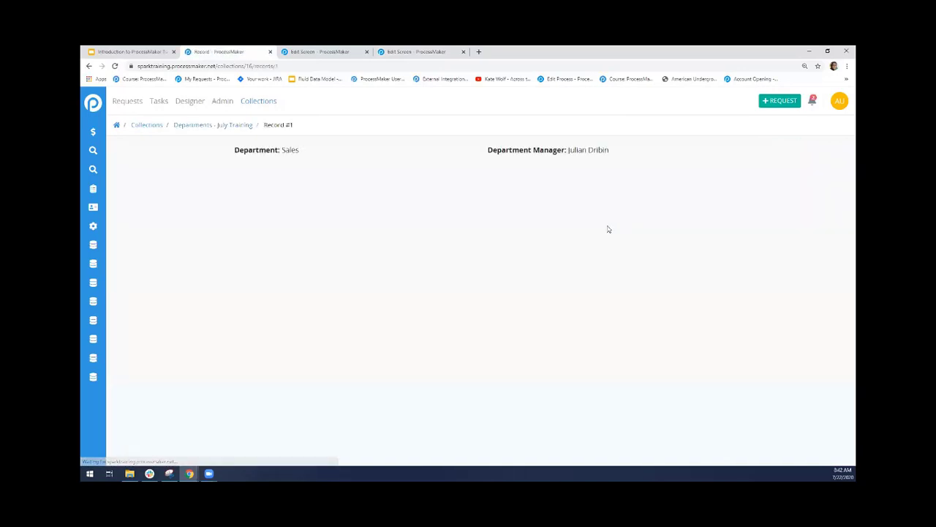
pyautogui.moveTo(234, 149); pyautogui.dragTo(299, 151)
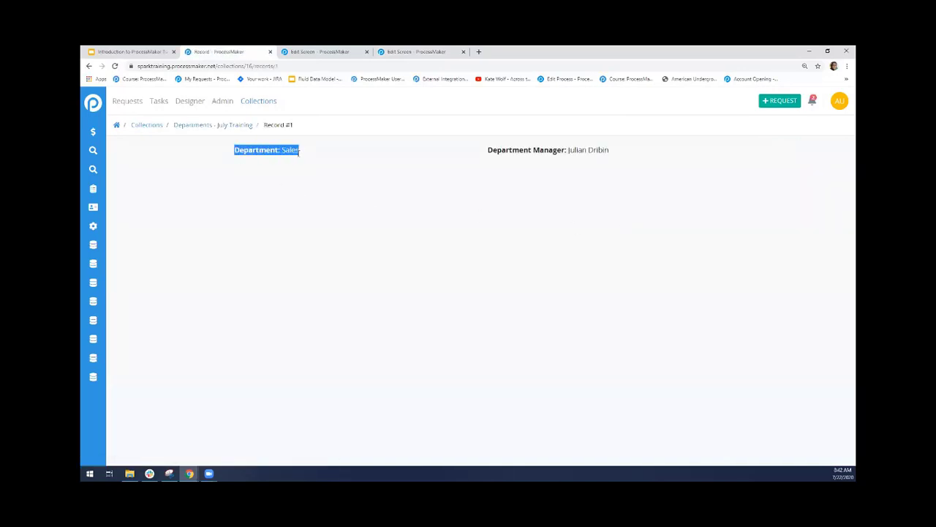
pyautogui.click(386, 163)
pyautogui.moveTo(485, 151); pyautogui.dragTo(631, 155)
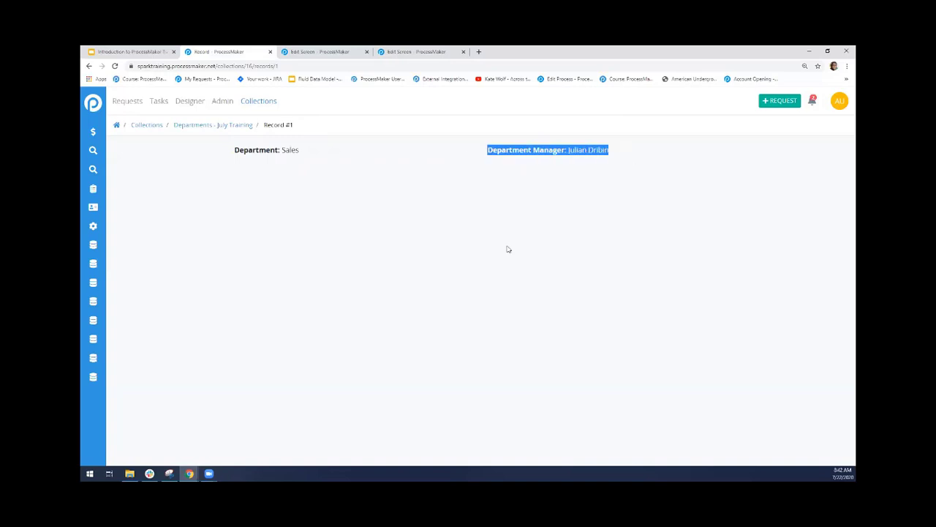
pyautogui.click(513, 188)
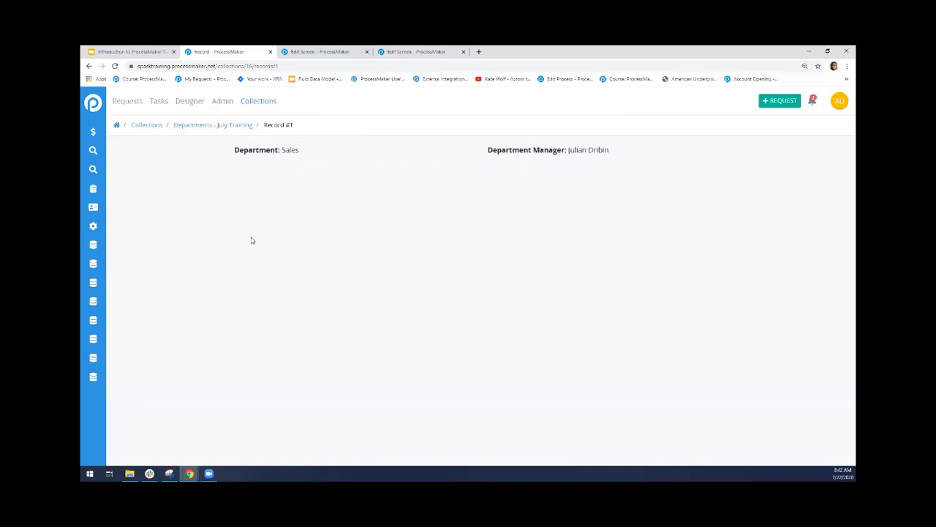
pyautogui.click(232, 125)
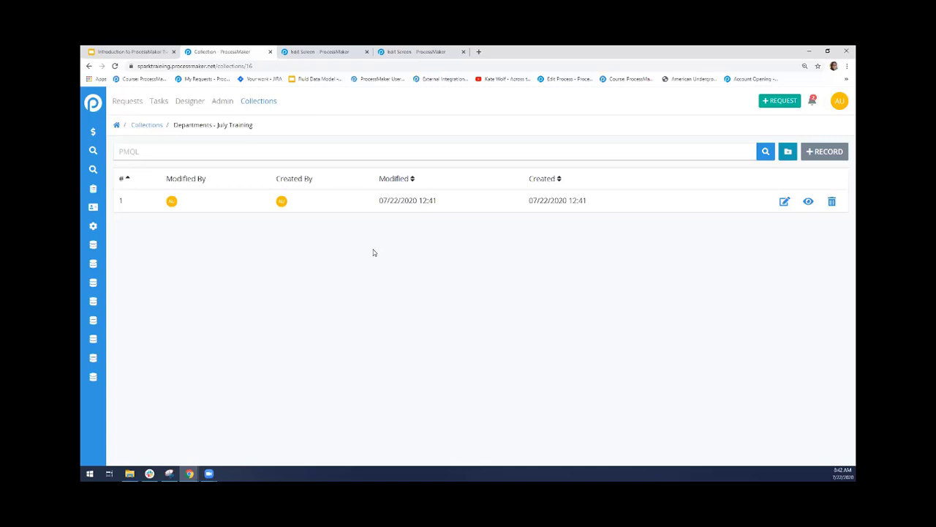
# Check the variable names of the Department Name and Department Manager fields on the Add Department screen
pyautogui.click(320, 51)
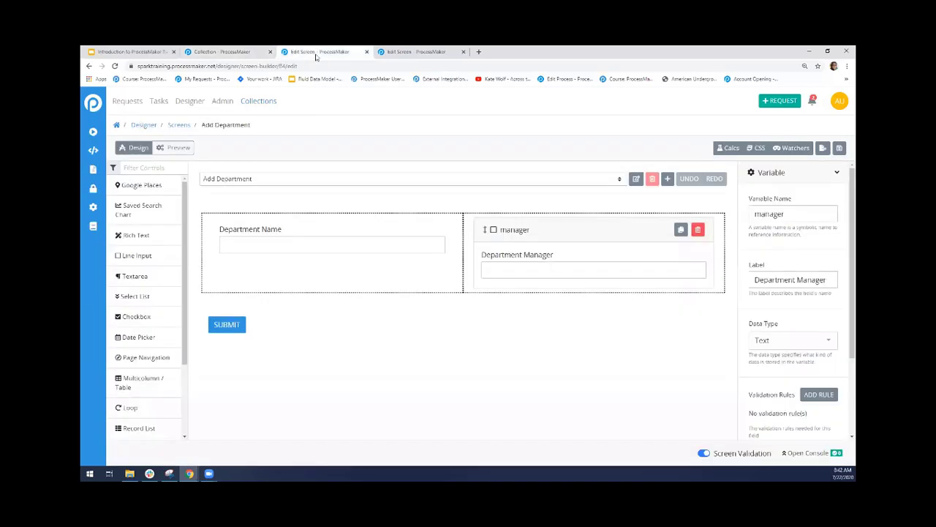
pyautogui.click(286, 233)
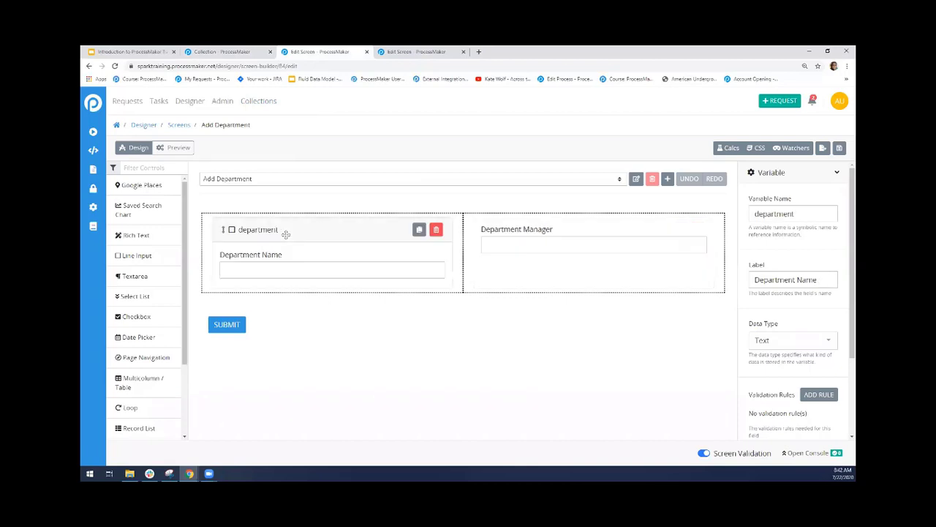
pyautogui.moveTo(822, 213); pyautogui.dragTo(747, 214)
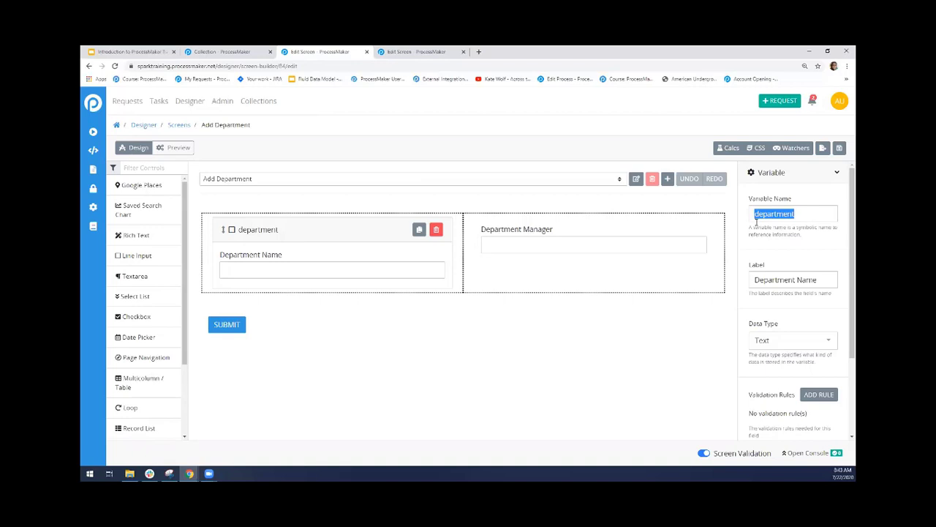
pyautogui.click(573, 239)
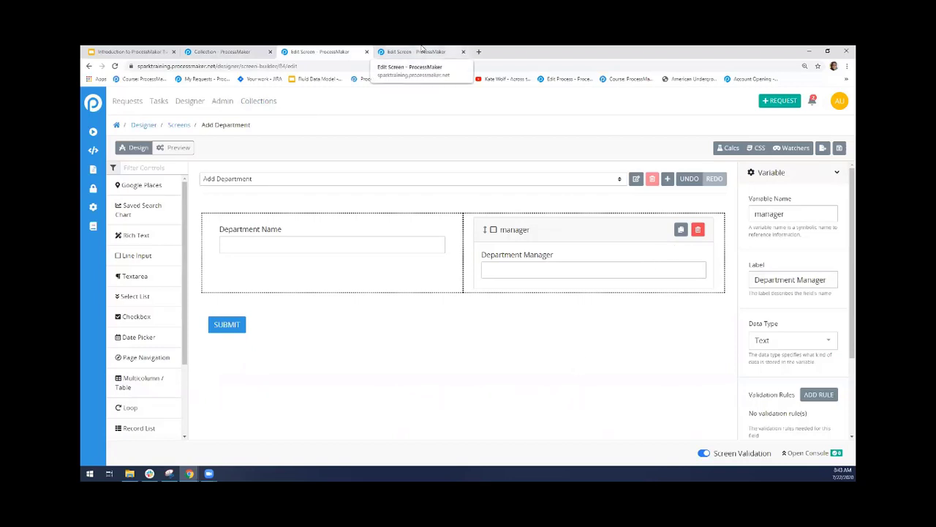
# Check the variables referenced on the View Department 2 screen and return to the Departments - July Training record list
pyautogui.click(422, 50)
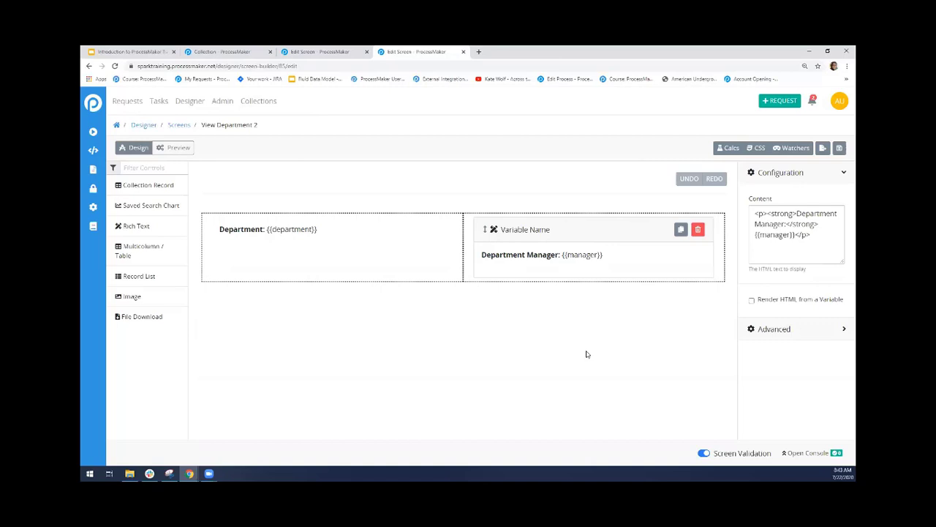
pyautogui.click(347, 51)
pyautogui.click(236, 50)
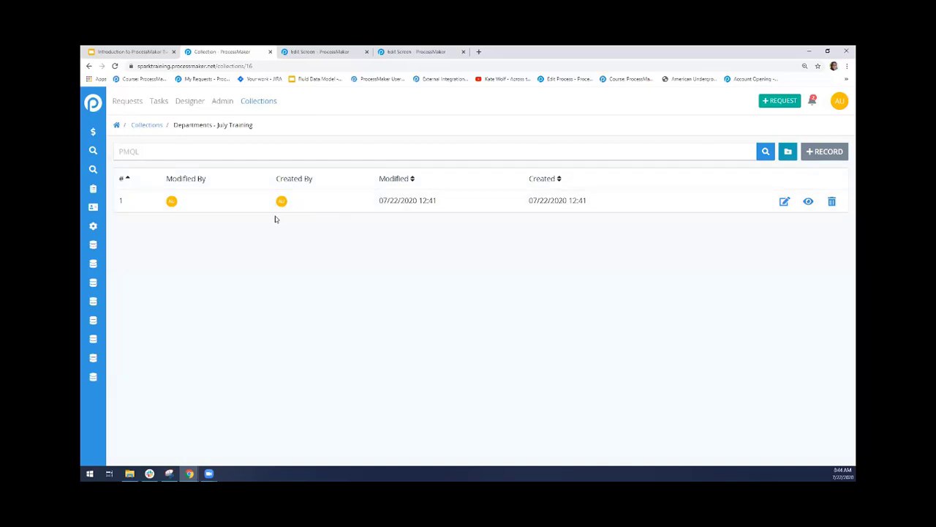
# Start a new record in the Departments - July Training collection, logging back in as admin with the account password
pyautogui.click(816, 152)
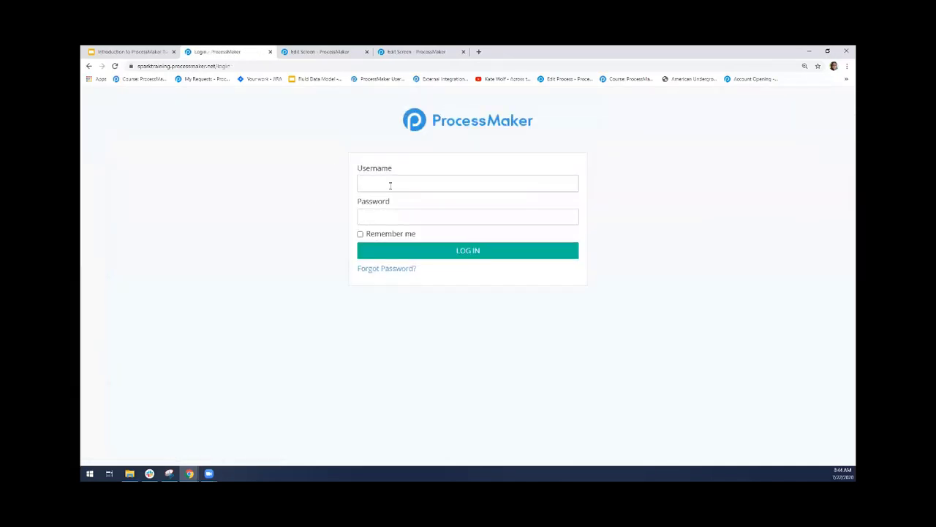
pyautogui.click(394, 183)
pyautogui.click(398, 184)
pyautogui.click(389, 201)
pyautogui.write('••••••••••••••')
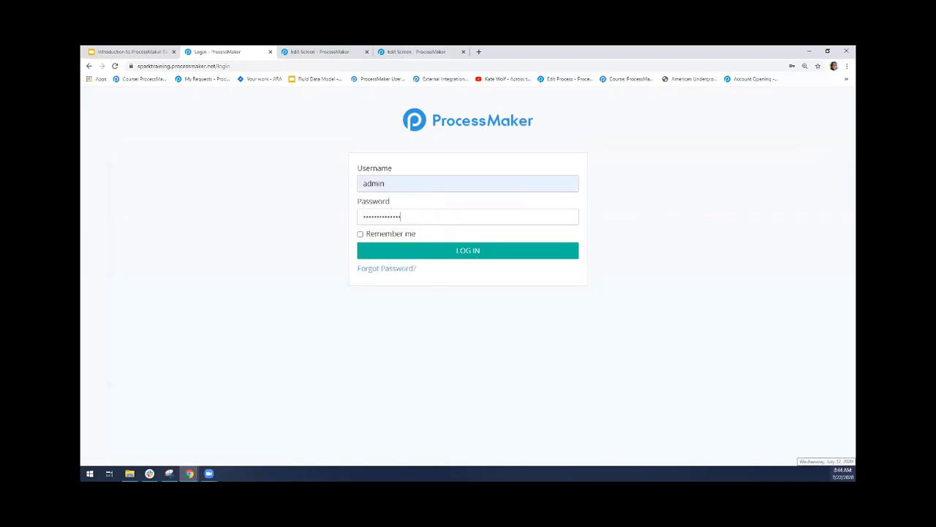
pyautogui.press('Return')
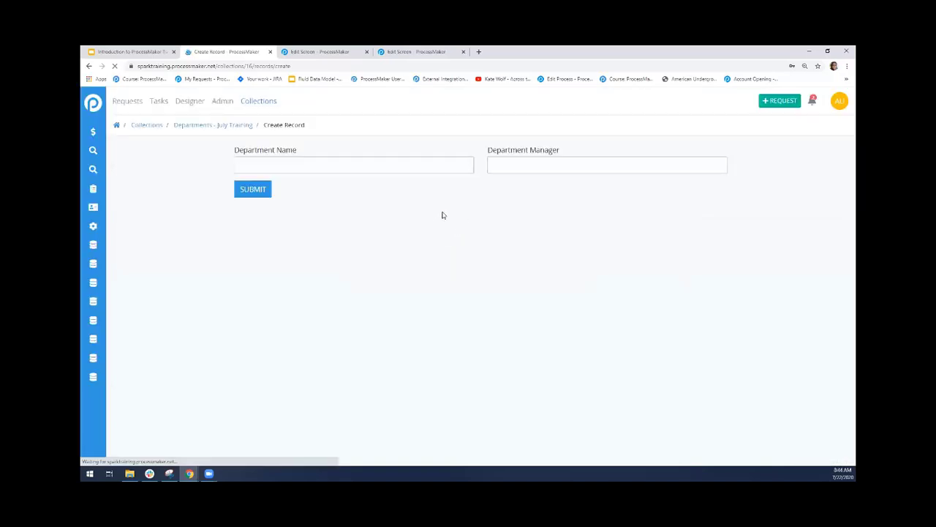
# Fill in the new record with department name Finance and the manager's full name, and submit it
pyautogui.write('Fianc')
pyautogui.press('BackSpace')
pyautogui.press('BackSpace')
pyautogui.press('BackSpace')
pyautogui.write('nance')
pyautogui.press('Tab')
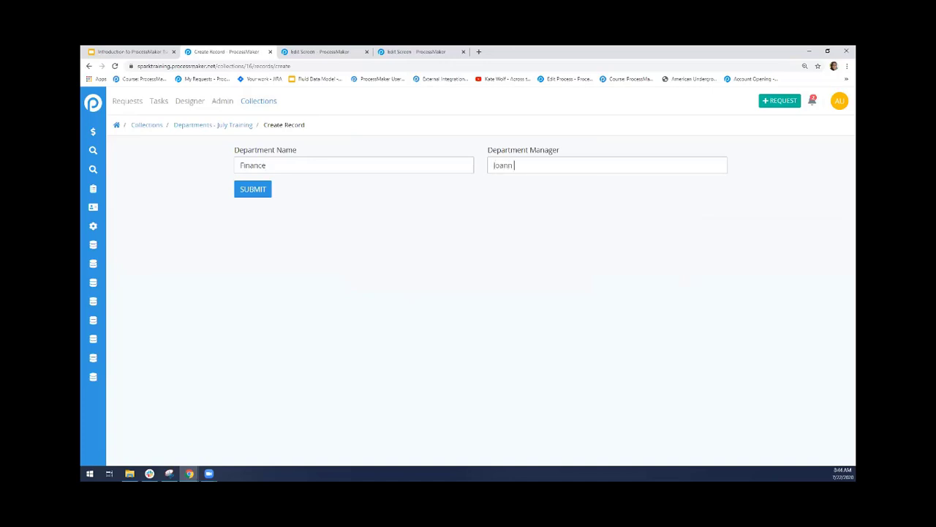
pyautogui.click(264, 192)
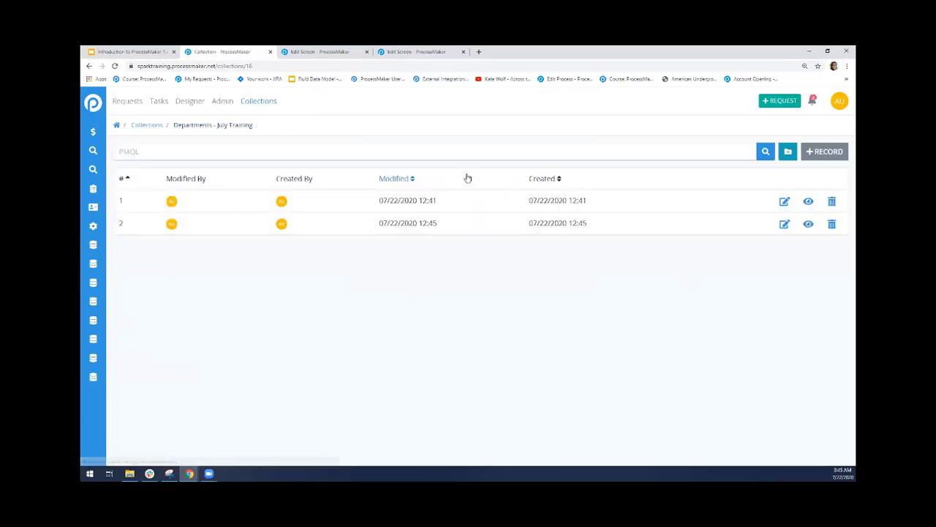
# Compare record 2's displayed values with the View Department 2 screen, inspect its edit form, and return to the record list
pyautogui.click(808, 224)
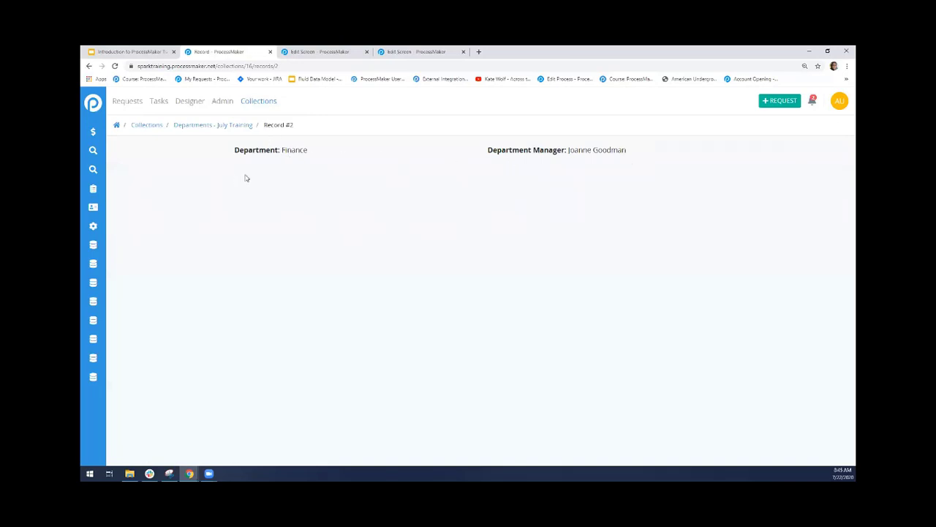
pyautogui.click(422, 50)
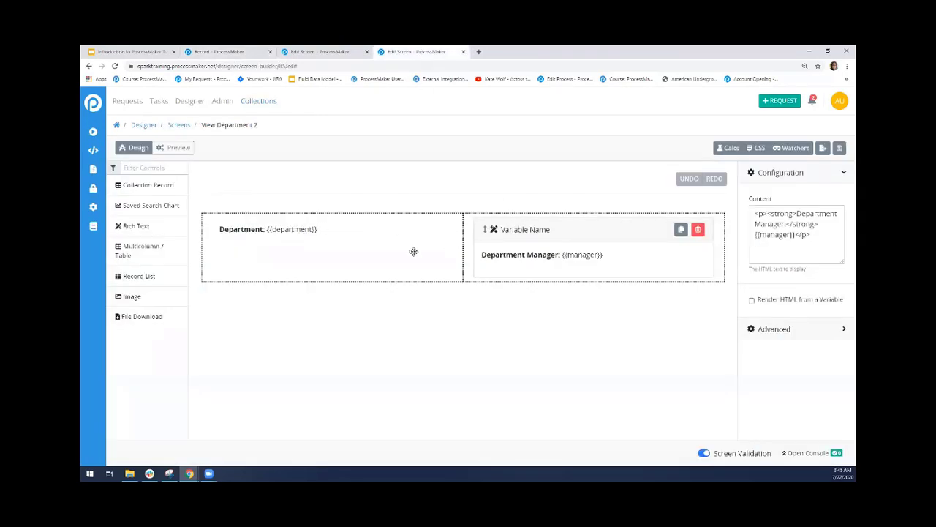
pyautogui.click(259, 50)
pyautogui.click(224, 126)
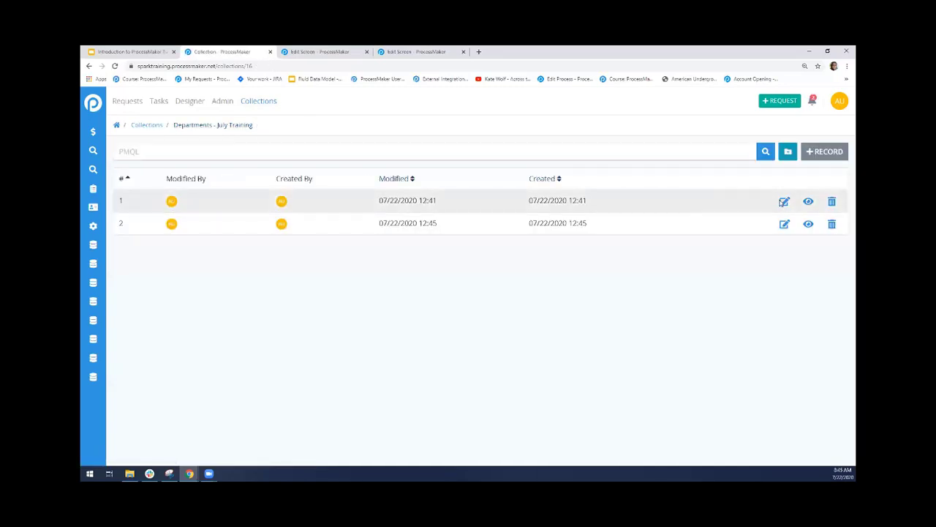
pyautogui.click(784, 224)
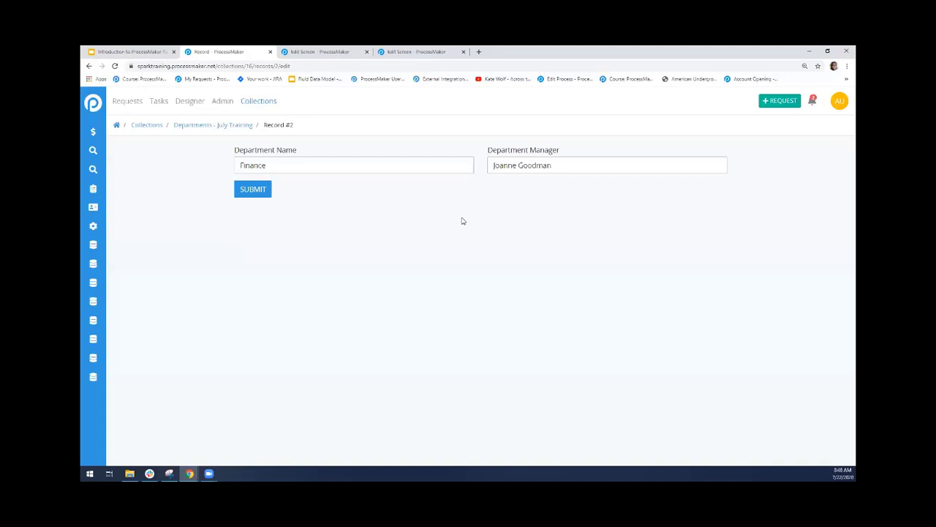
pyautogui.click(229, 127)
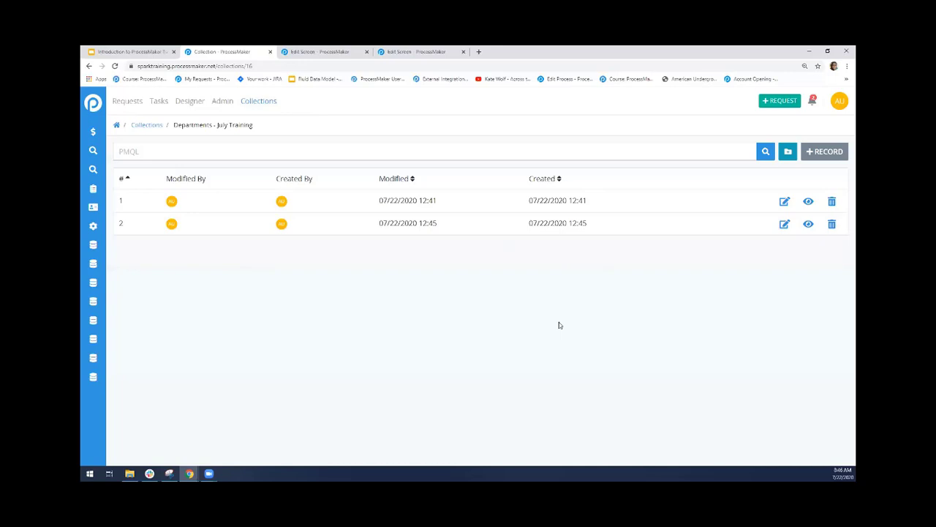
# Open the Patients collection, examine the details of records 3 and 4, and return to its record list
pyautogui.click(146, 125)
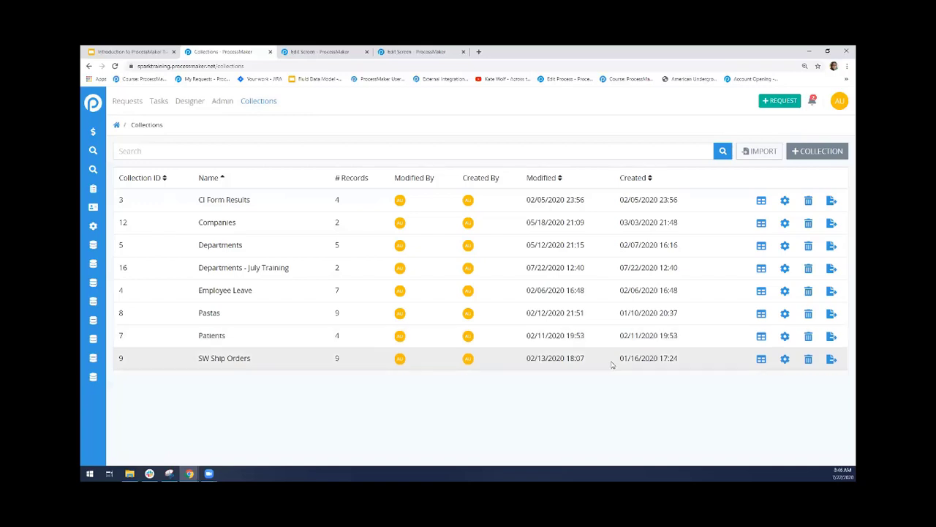
pyautogui.click(762, 336)
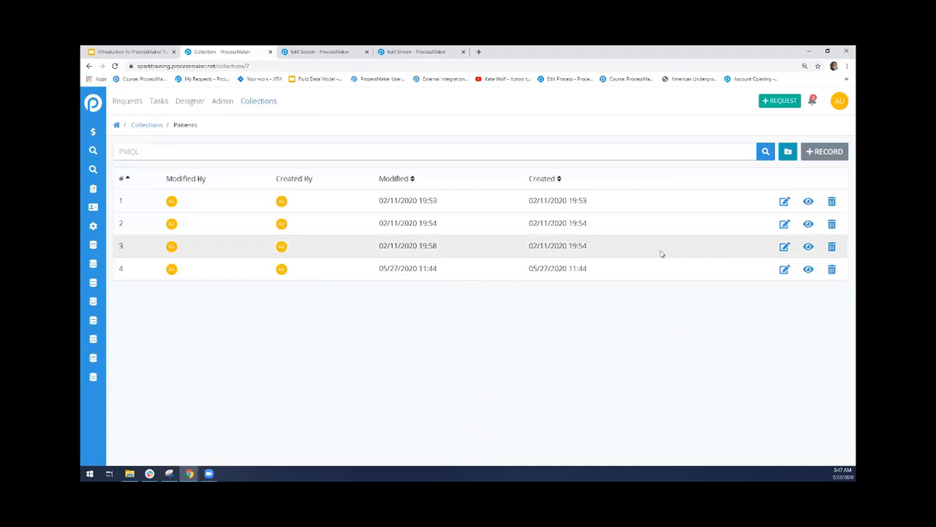
pyautogui.click(808, 246)
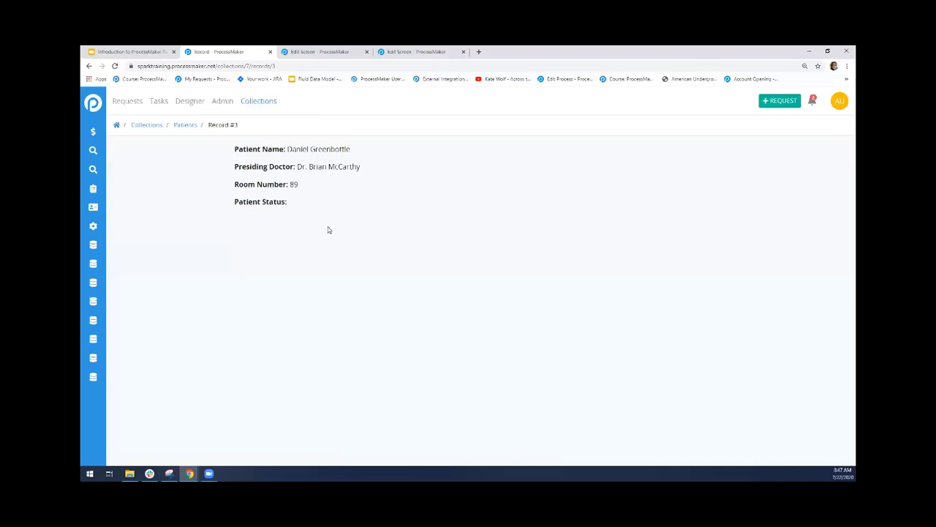
pyautogui.click(180, 126)
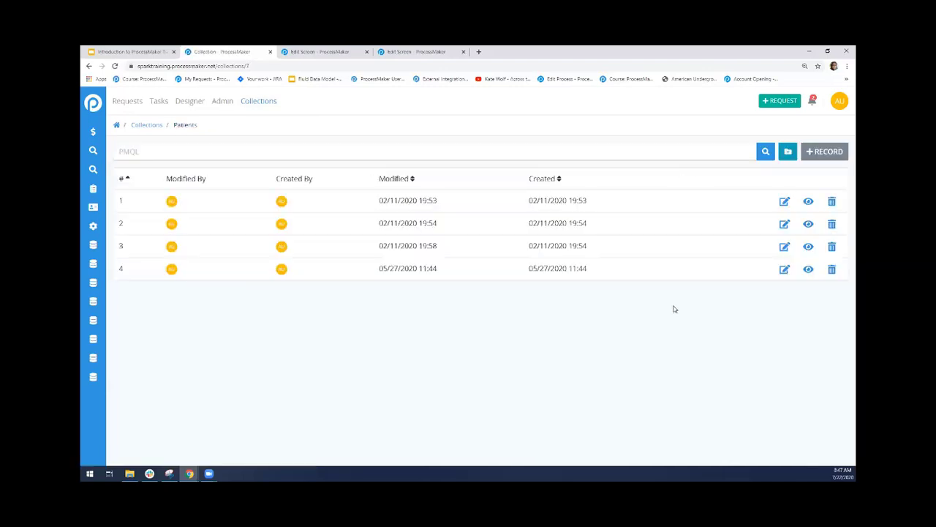
pyautogui.click(808, 270)
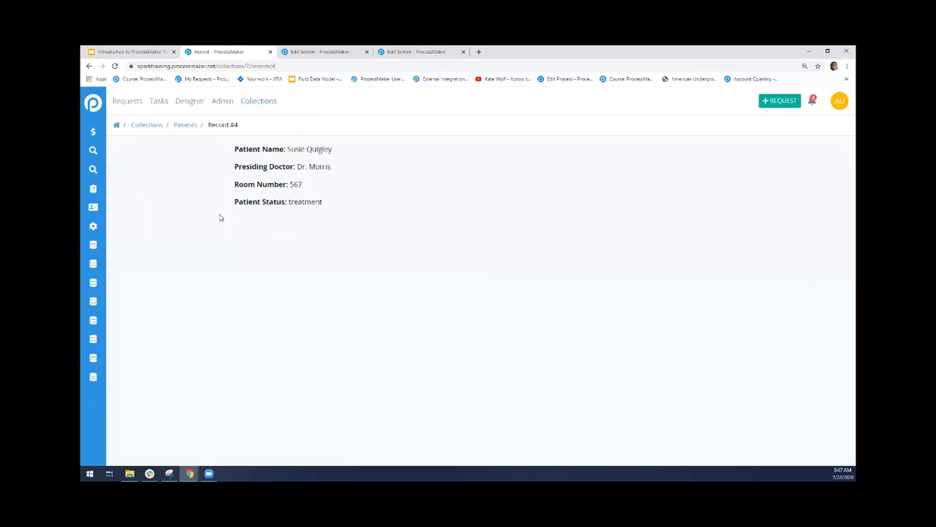
pyautogui.moveTo(297, 166); pyautogui.dragTo(354, 175)
pyautogui.click(189, 128)
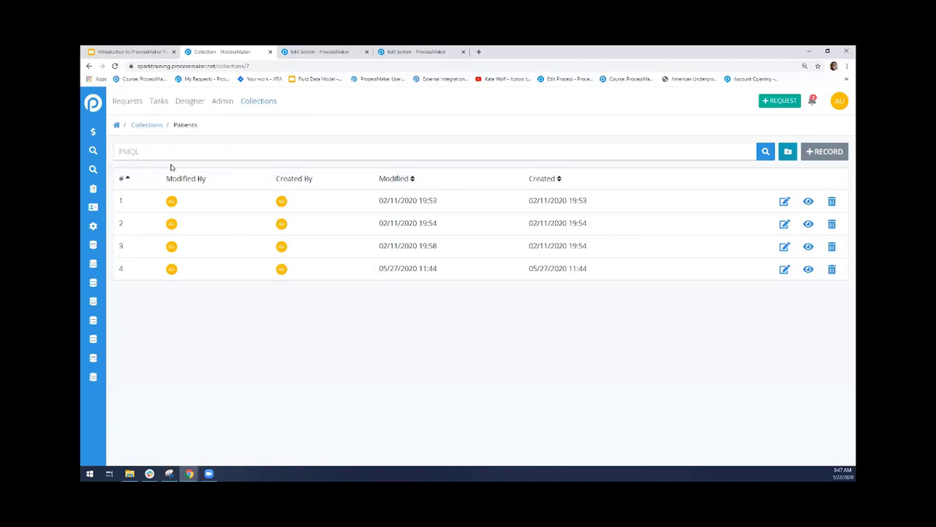
# Filter the Patients records with a PMQL query that sets data.patientDoctor equal to record 4's presiding doctor in double quotes
pyautogui.write('data.patientDoctor = "Dr. Morris')
pyautogui.press('Return')
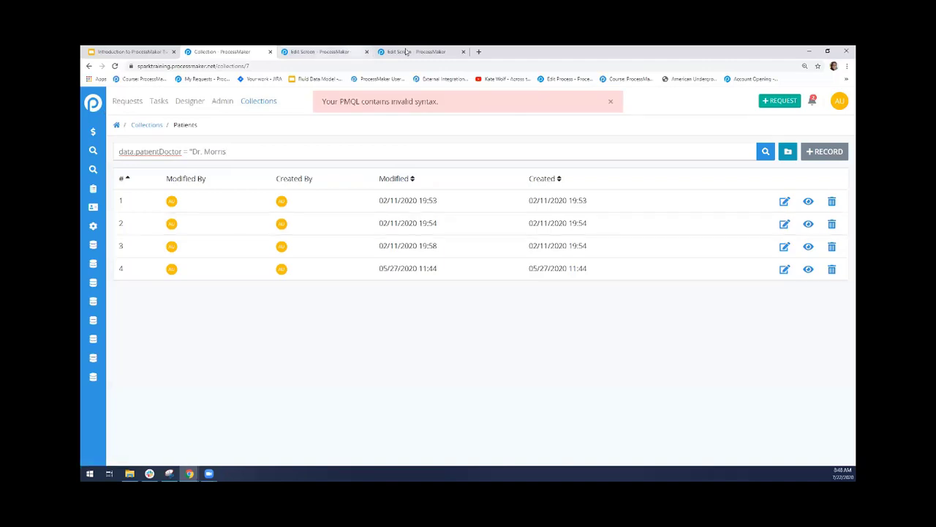
pyautogui.click(615, 103)
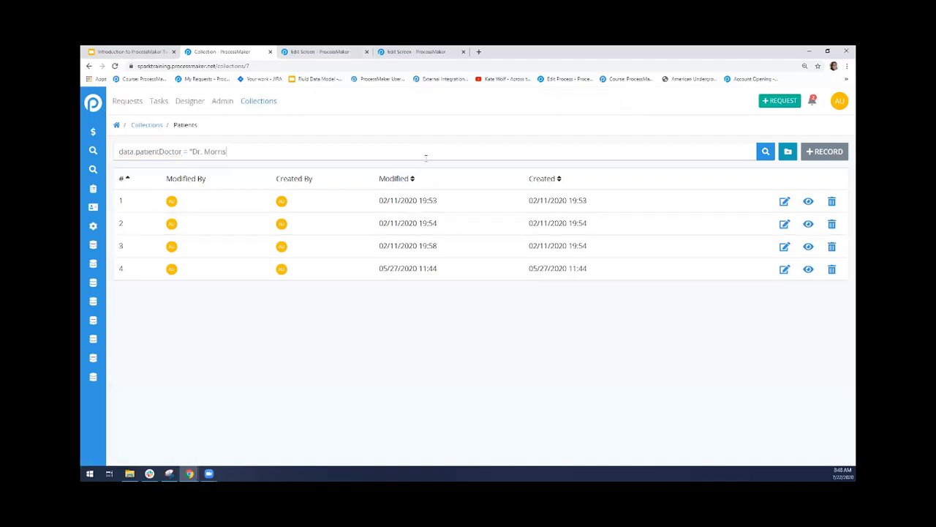
pyautogui.write('"')
pyautogui.click(764, 155)
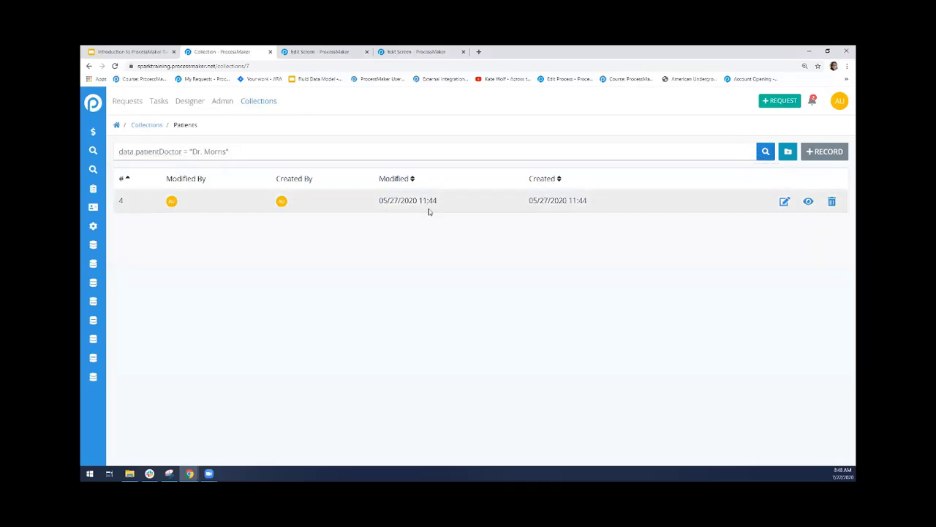
# View the patient record matched by the query and return to the Patients record list
pyautogui.moveTo(230, 151); pyautogui.dragTo(88, 152)
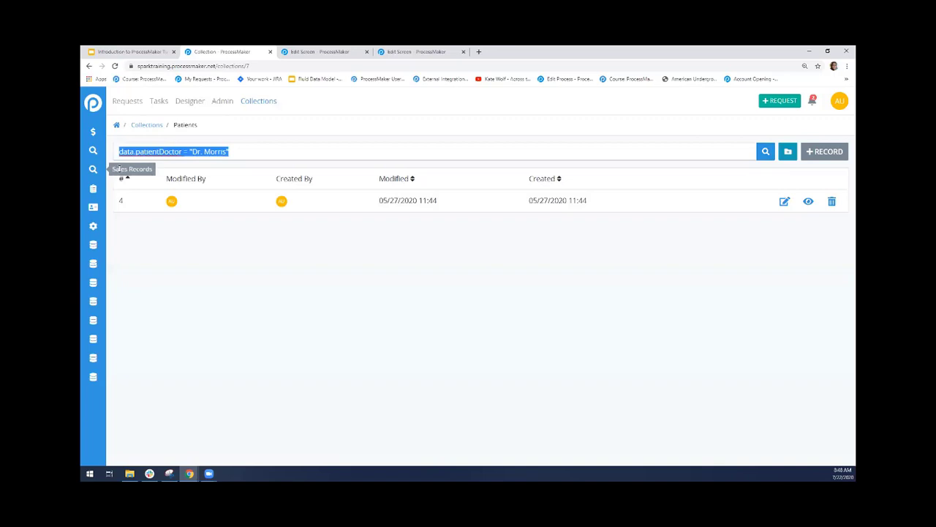
pyautogui.click(794, 211)
pyautogui.click(806, 204)
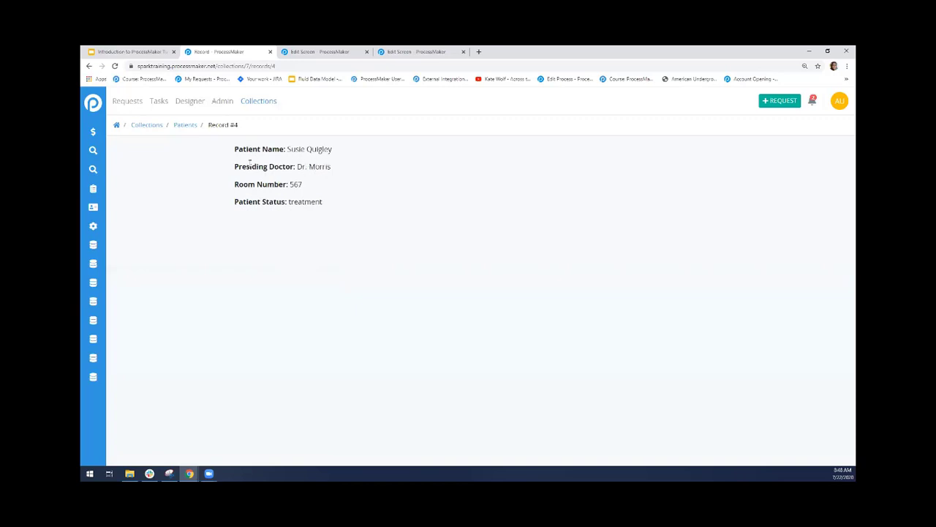
pyautogui.click(87, 66)
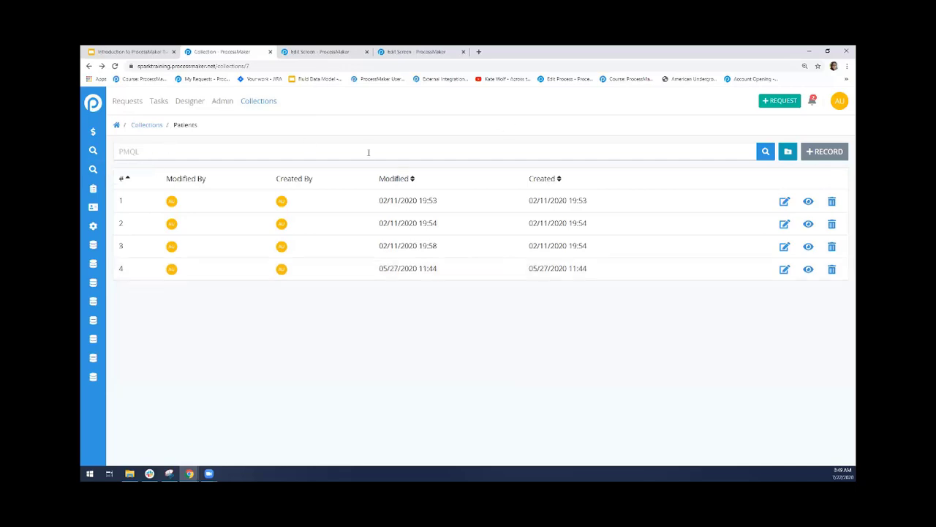
pyautogui.click(839, 101)
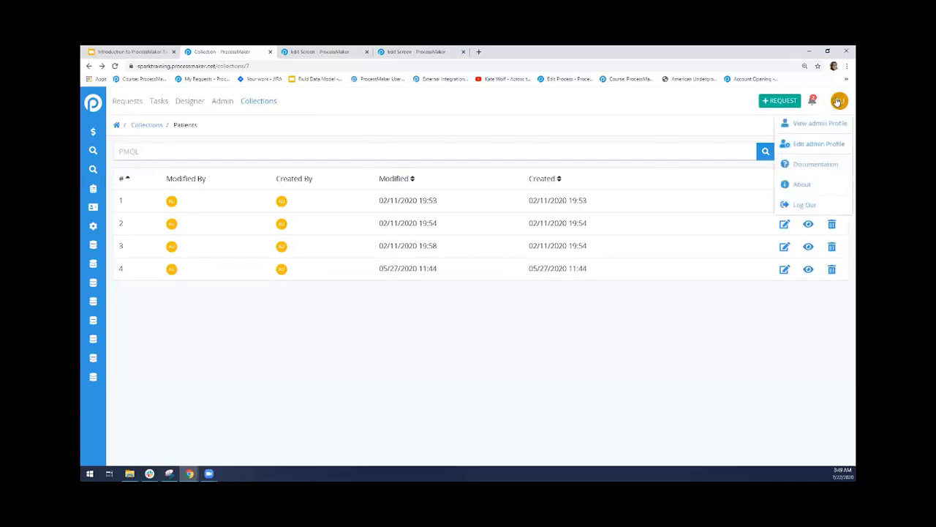
pyautogui.click(794, 185)
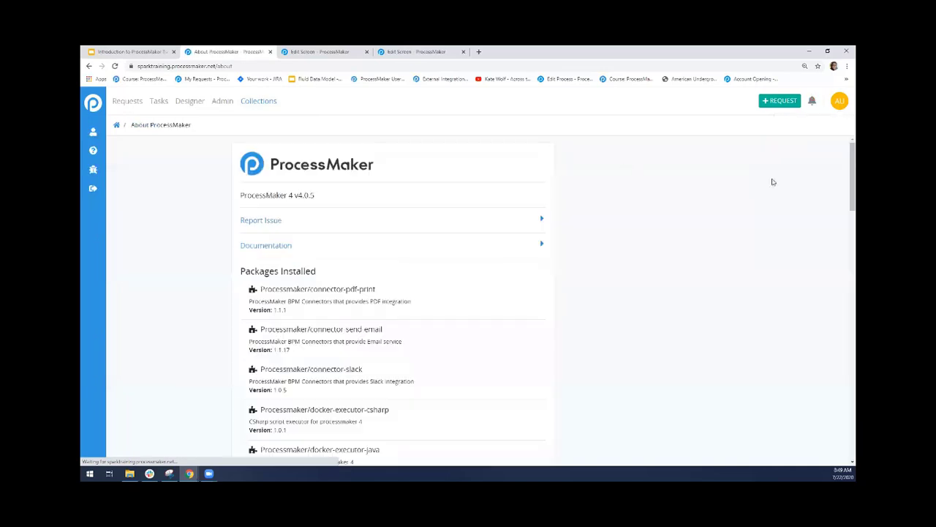
pyautogui.click(89, 66)
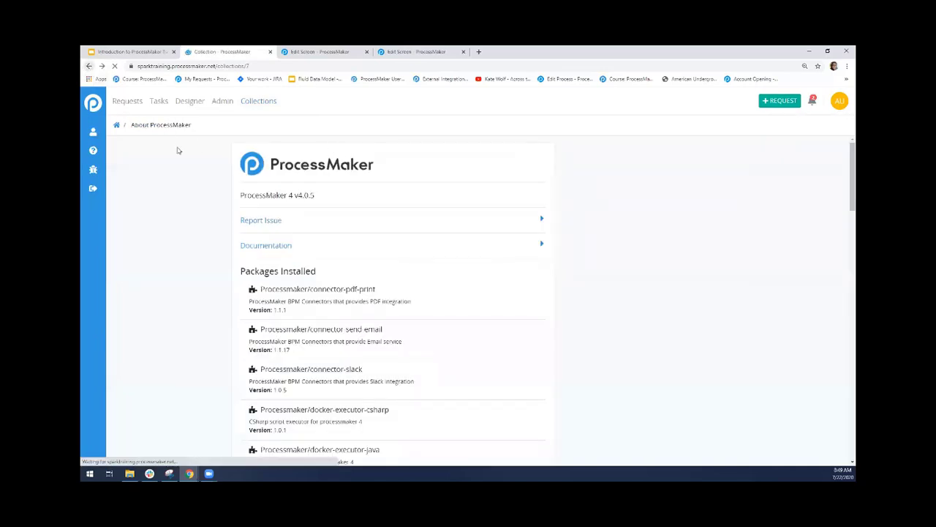
# Open the ProcessMaker user documentation, search it for "pmql" and open PMQL Syntax for ProcessMaker Collections
pyautogui.click(840, 101)
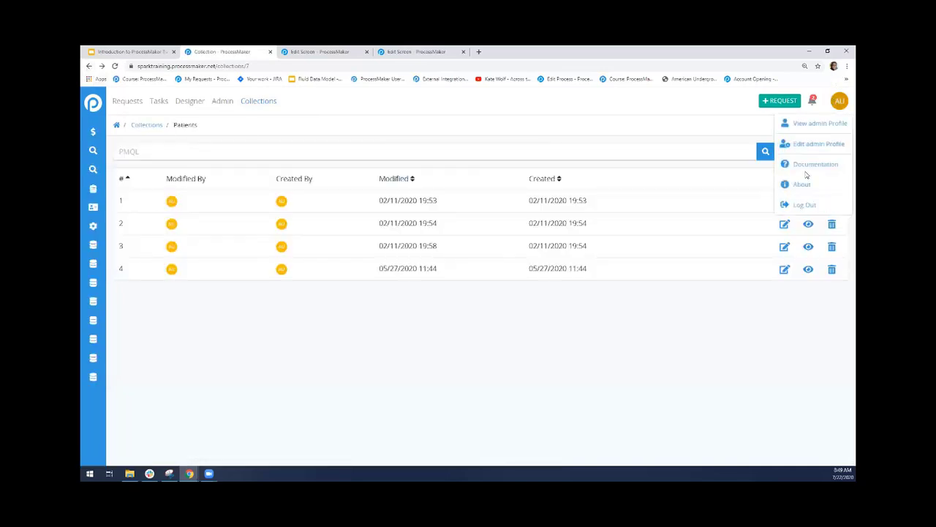
pyautogui.click(805, 166)
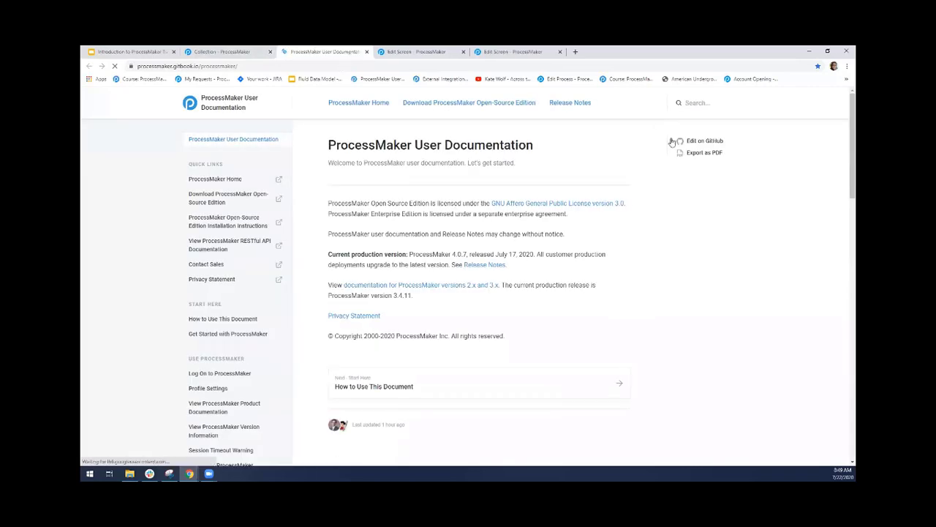
pyautogui.click(688, 103)
pyautogui.write('pmql')
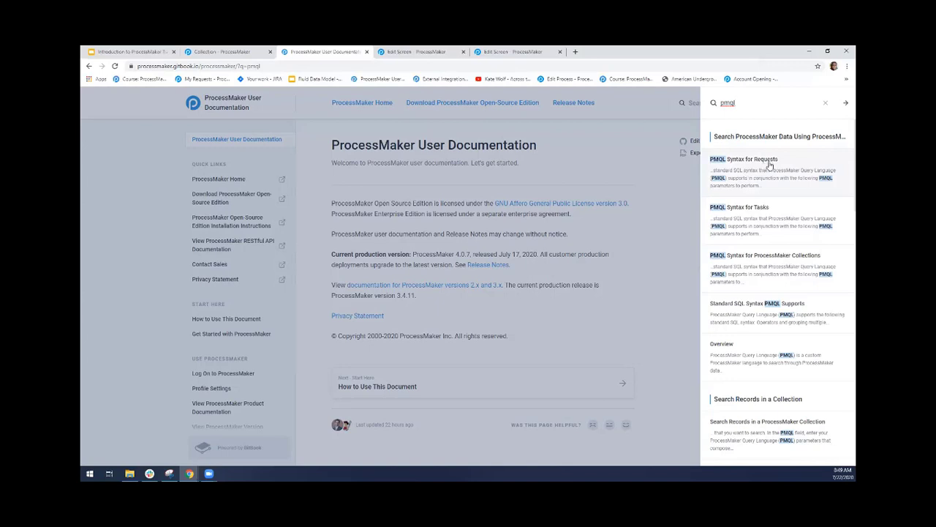
pyautogui.click(774, 260)
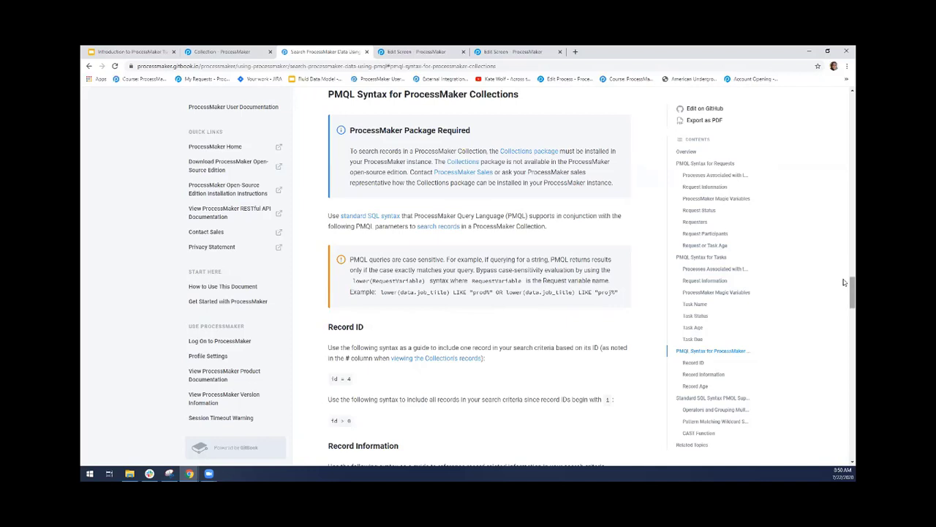
# Examine the PMQL syntax for Record ID, Record Information and Record Age, focusing on the two parts of data.RecordData
pyautogui.scroll(-3, 844, 300)
pyautogui.scroll(-1, 844, 300)
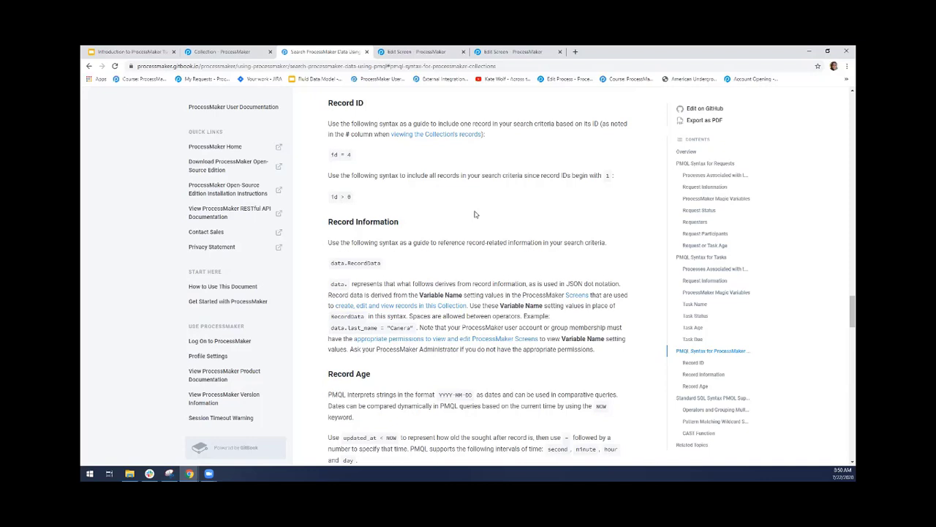
pyautogui.scroll(-2, 838, 318)
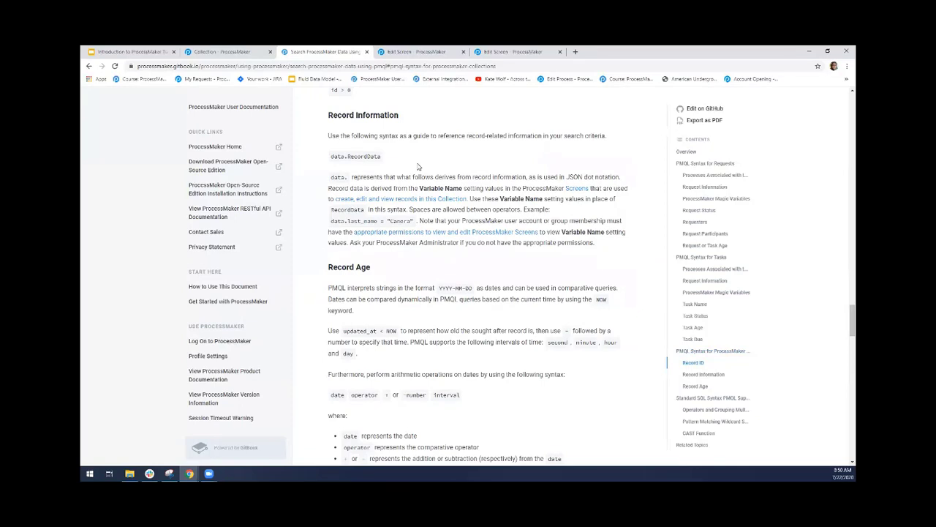
pyautogui.moveTo(333, 157); pyautogui.dragTo(346, 156)
pyautogui.click(351, 161)
pyautogui.moveTo(347, 156); pyautogui.dragTo(378, 157)
pyautogui.click(429, 158)
pyautogui.moveTo(348, 156); pyautogui.dragTo(382, 156)
pyautogui.click(395, 177)
pyautogui.scroll(-2, 844, 324)
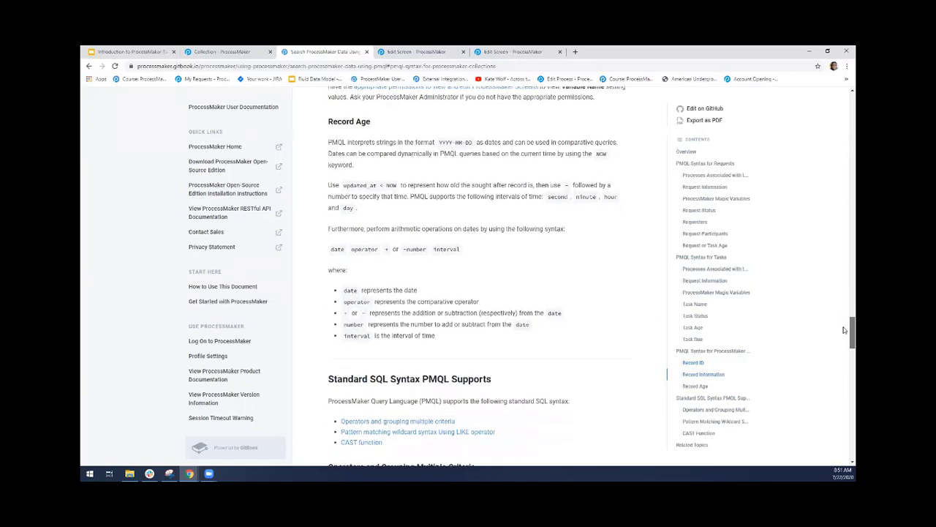
pyautogui.scroll(5, 844, 330)
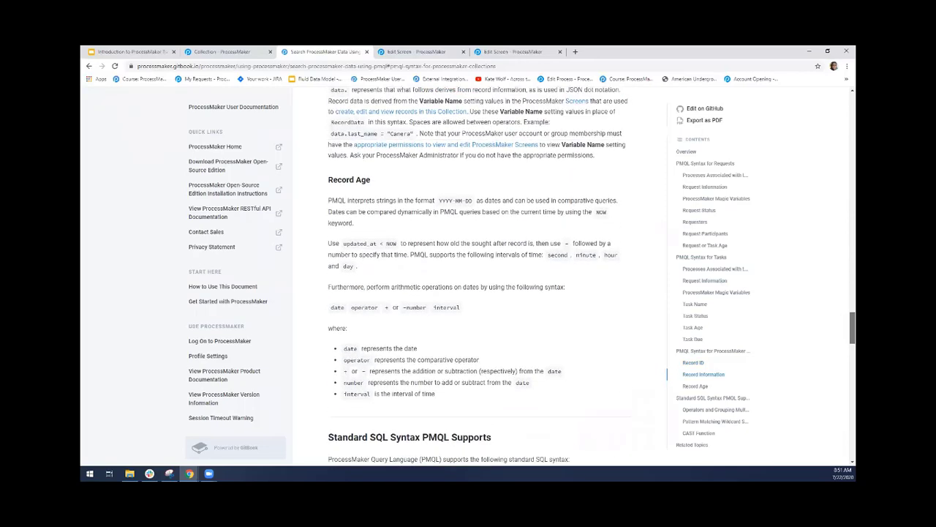
# Review the PMQL Record ID and Record Information syntax and return to the Patients record list
pyautogui.scroll(3, 479, 276)
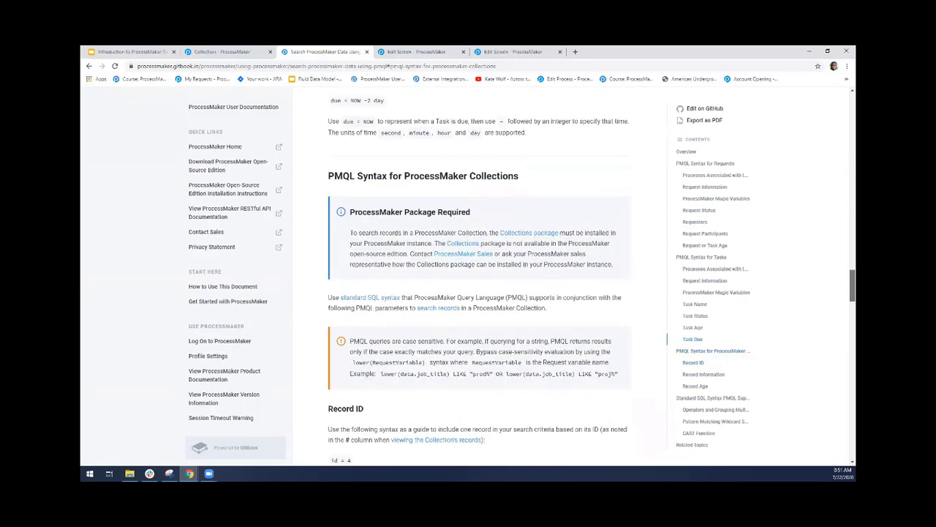
pyautogui.scroll(-5, 542, 205)
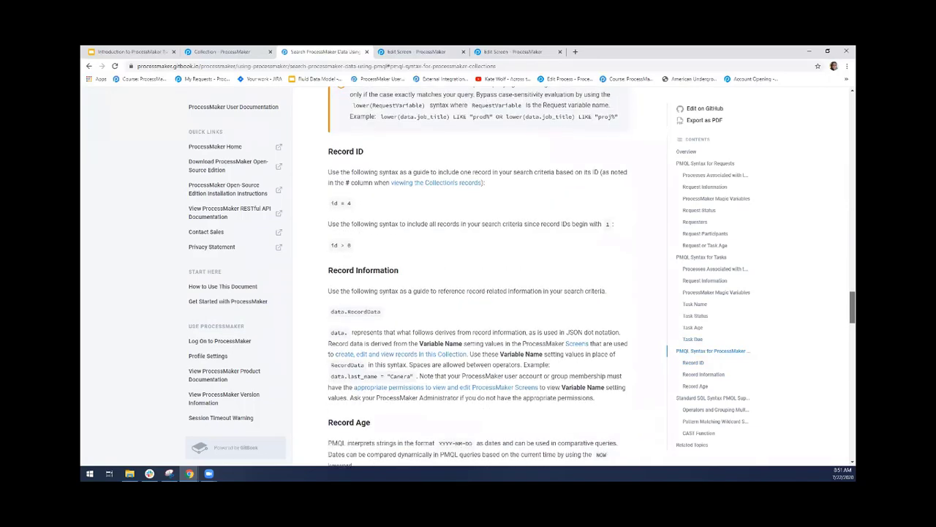
pyautogui.click(424, 52)
pyautogui.click(329, 51)
pyautogui.click(223, 52)
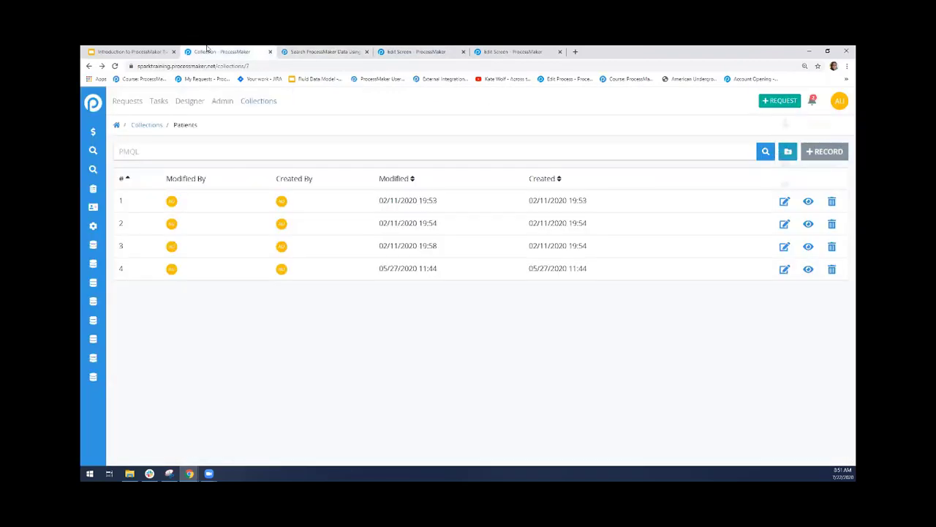
pyautogui.moveTo(176, 127); pyautogui.dragTo(196, 127)
# Leave the Add Department screen editor without saving and open the list of screens
pyautogui.click(418, 52)
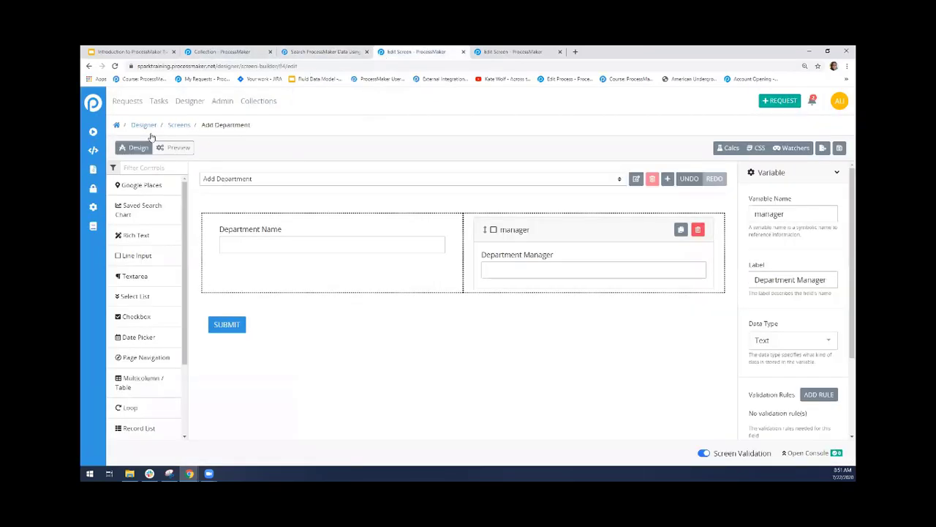
pyautogui.click(93, 169)
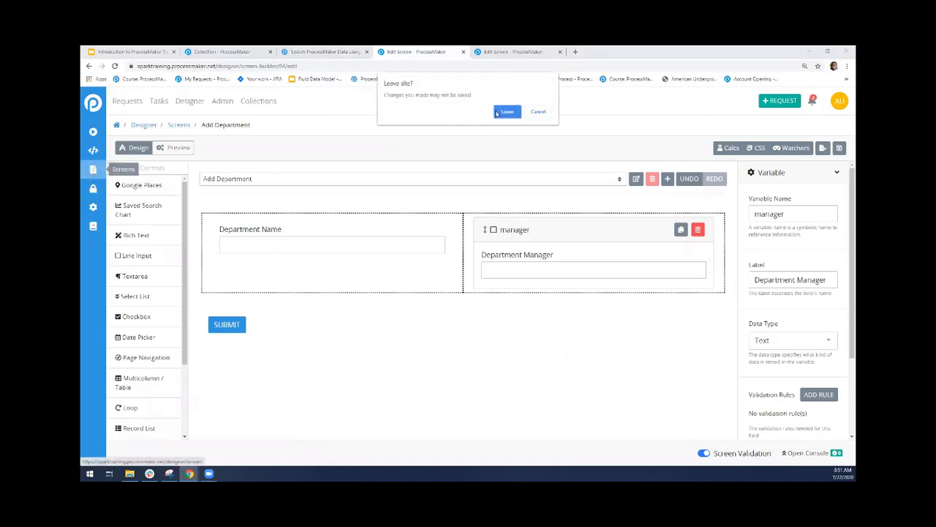
pyautogui.click(505, 111)
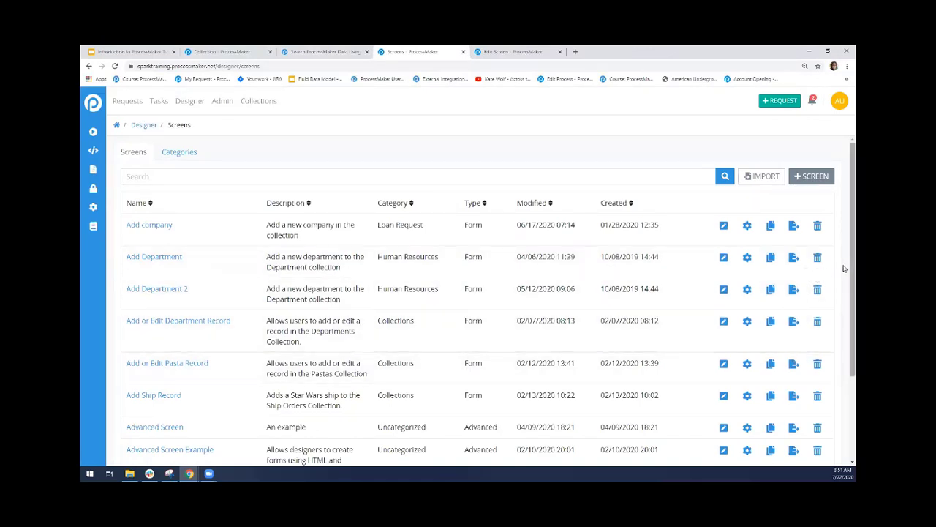
pyautogui.scroll(-3, 843, 269)
pyautogui.scroll(3, 453, 196)
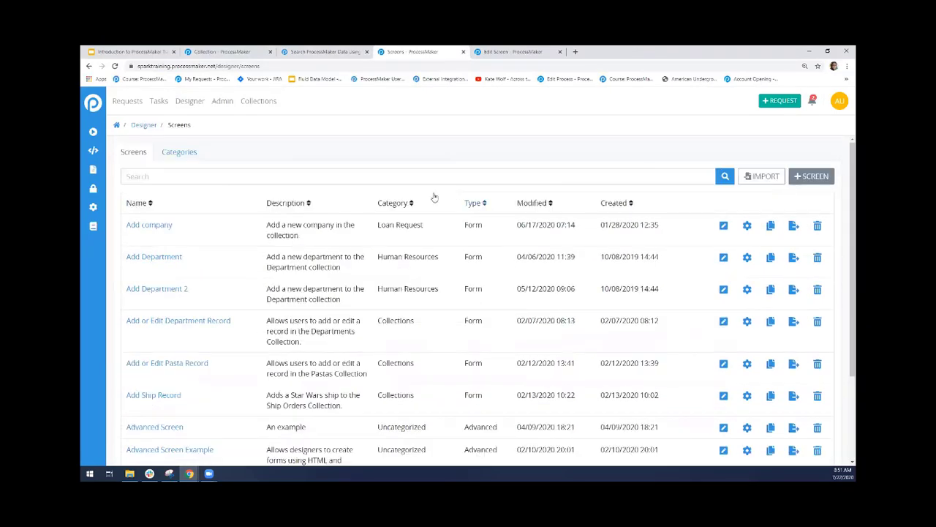
# Search the screens for "patient" and open the Patient Intake Form for editing
pyautogui.click(402, 179)
pyautogui.write('create p')
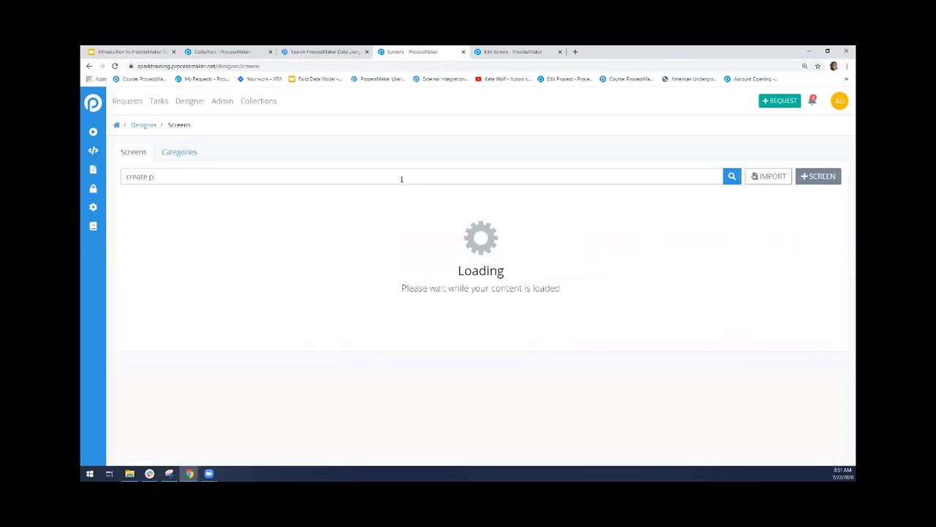
pyautogui.write('at')
pyautogui.hotkey('ctrl', 'a')
pyautogui.press('BackSpace')
pyautogui.write('p')
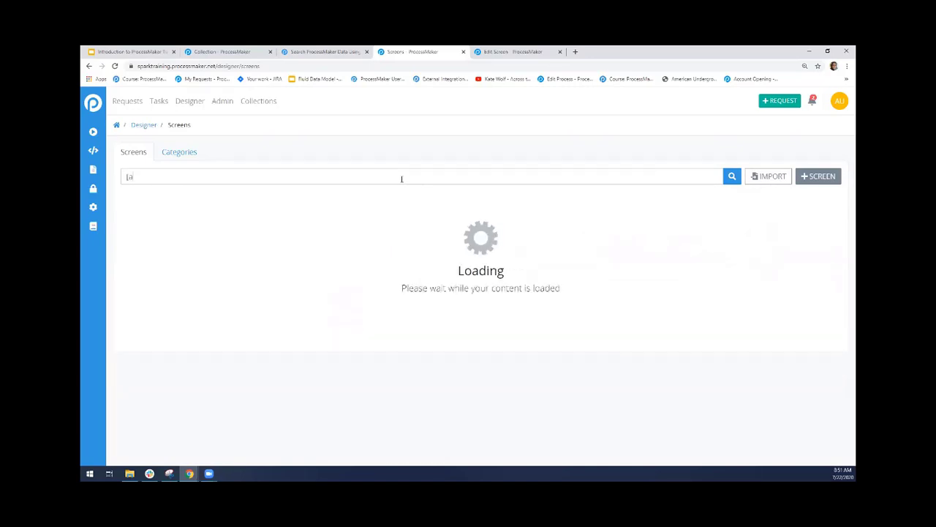
pyautogui.write('atient')
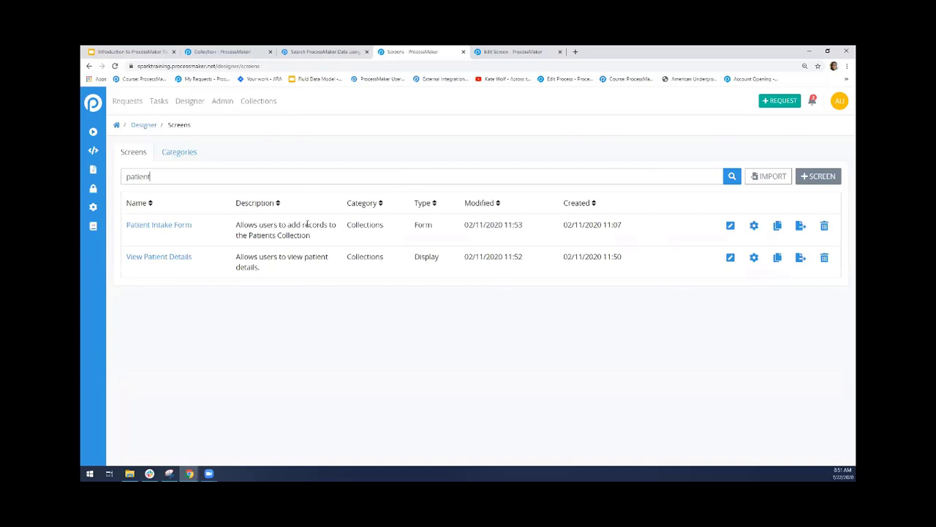
pyautogui.click(730, 226)
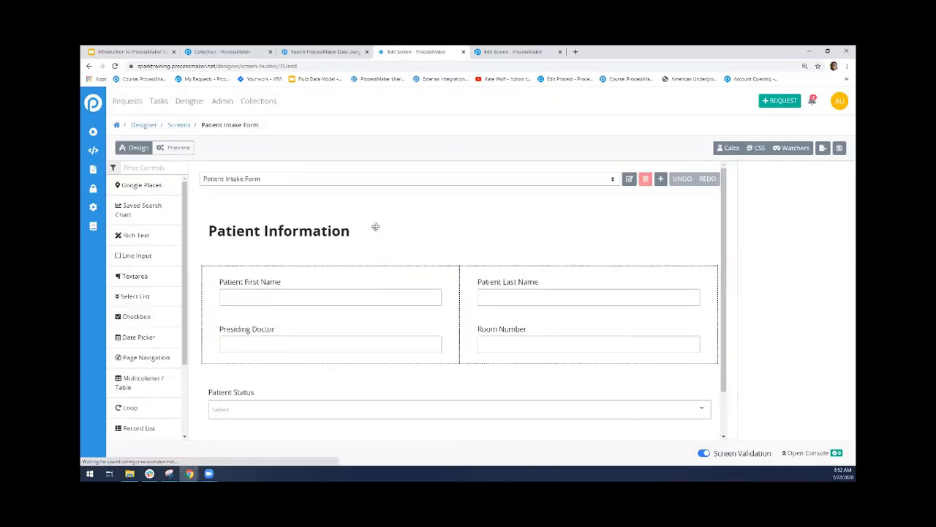
# Select the Presiding Doctor field in the Patient Intake Form and examine its variable name
pyautogui.click(288, 342)
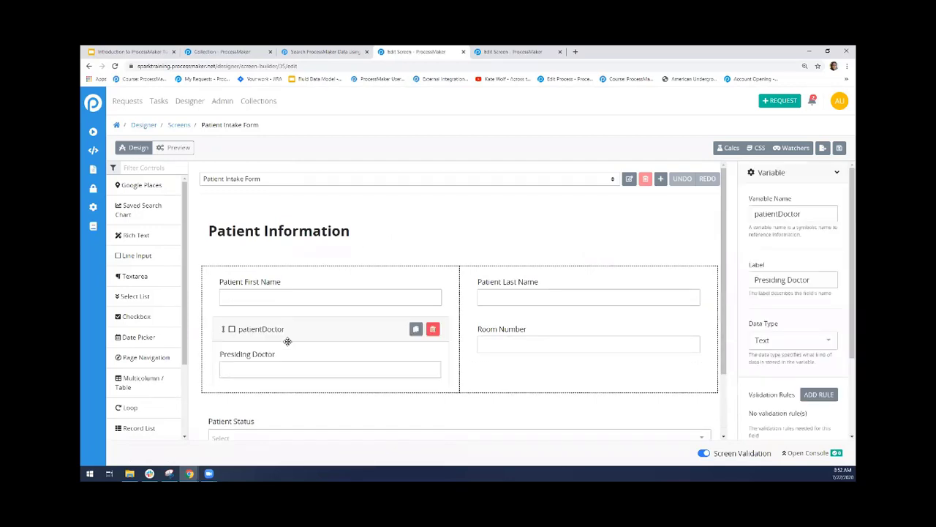
pyautogui.moveTo(806, 210); pyautogui.dragTo(741, 217)
pyautogui.click(752, 235)
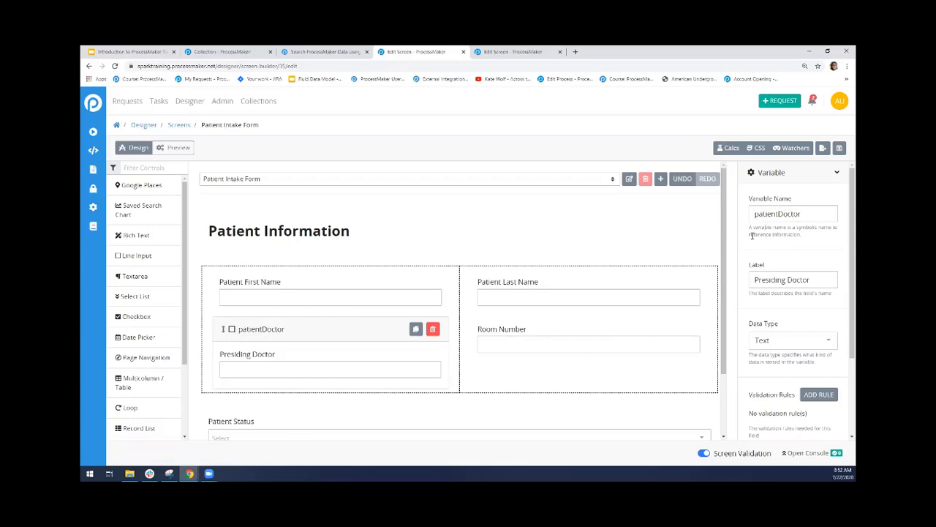
# Return to the Patients records and filter them with a PMQL query setting data.patientDoctor equal to record 4's presiding doctor in double quotes
pyautogui.click(334, 49)
pyautogui.click(534, 50)
pyautogui.click(234, 51)
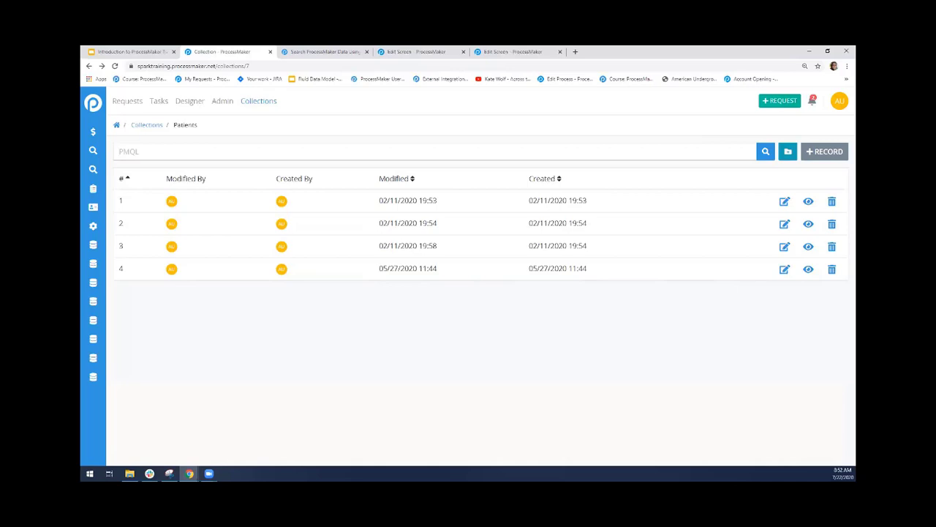
pyautogui.write('data.patientDoctor = ')
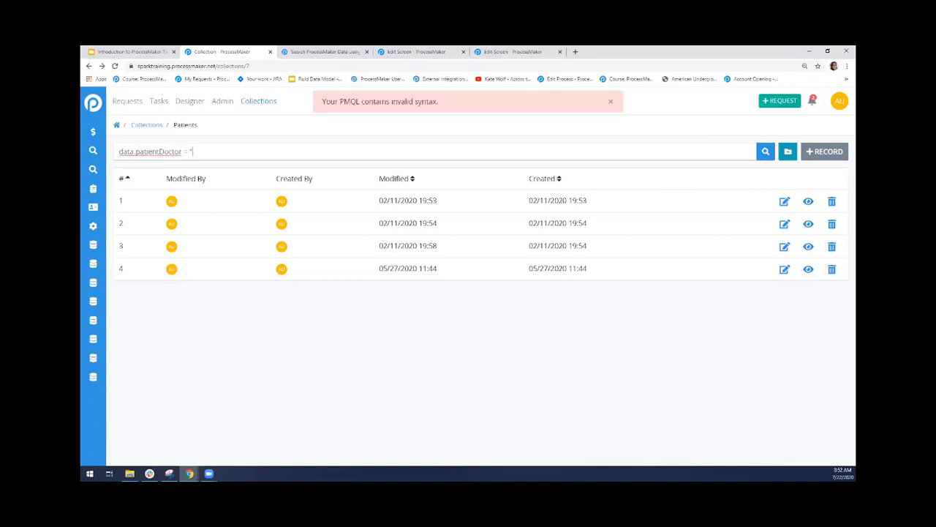
pyautogui.write('"')
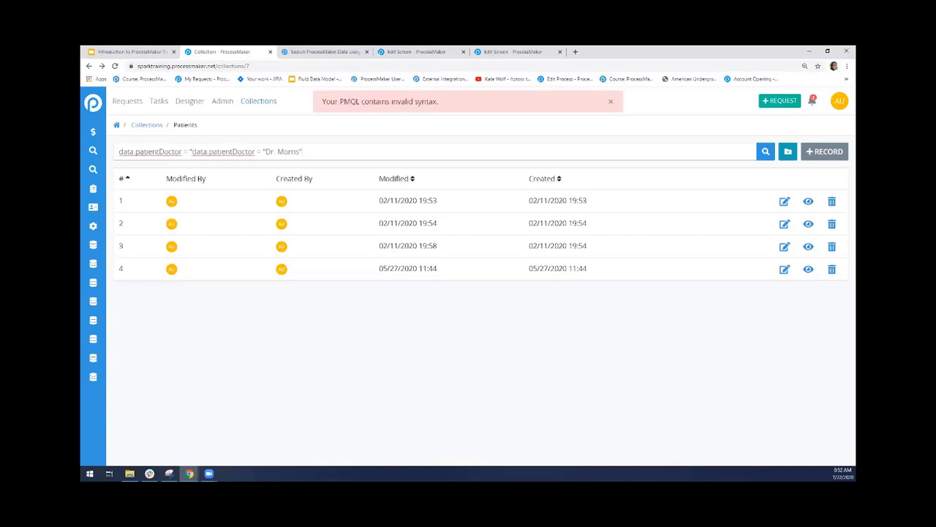
pyautogui.write('Dr. Morris')
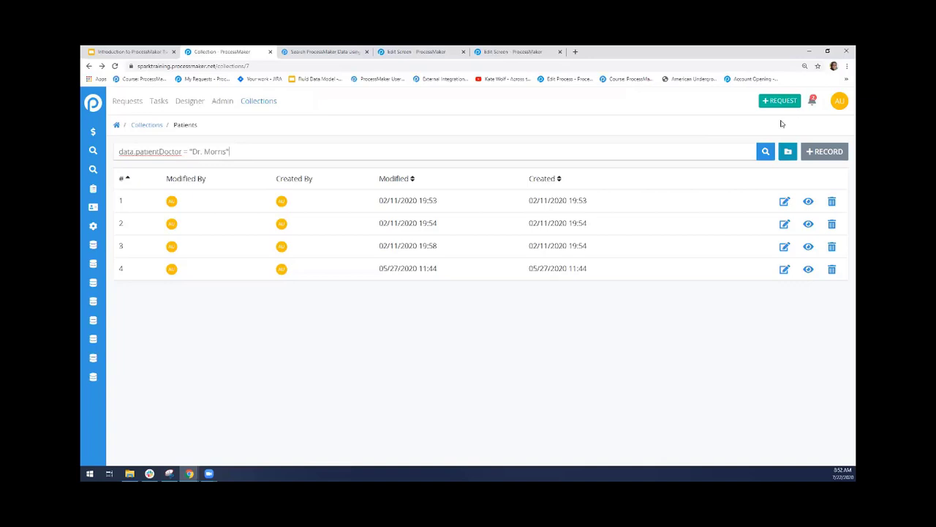
pyautogui.click(766, 153)
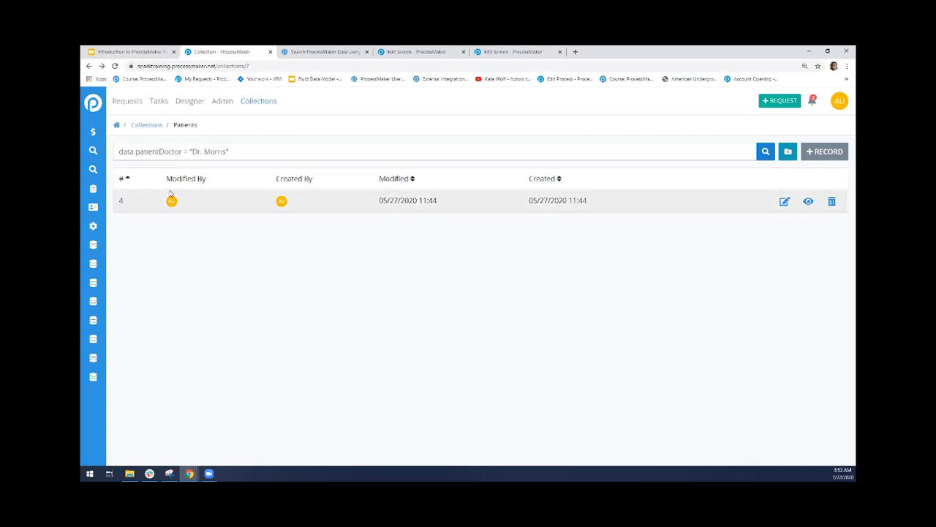
pyautogui.moveTo(193, 151); pyautogui.dragTo(226, 151)
pyautogui.click(503, 240)
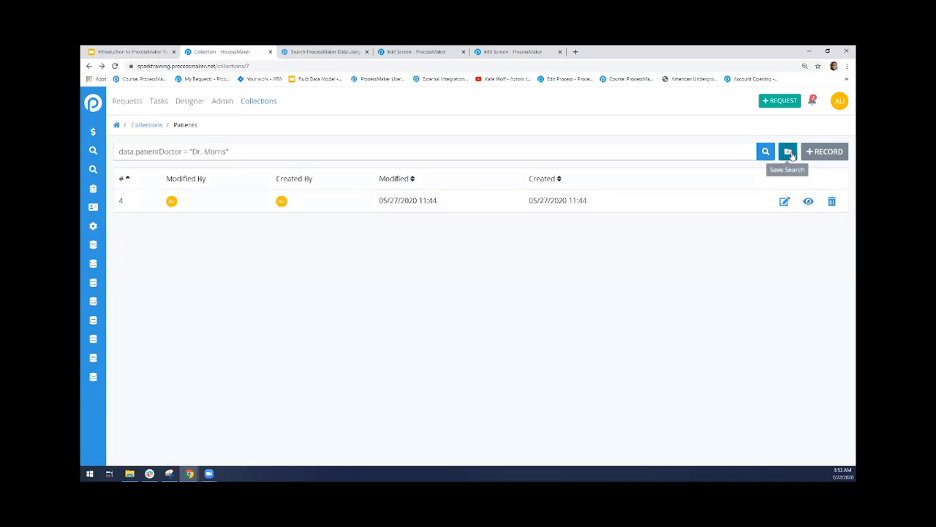
# Save the filtered search under the doctor's name followed by "'s Patients", with the Identification Badge icon
pyautogui.click(789, 152)
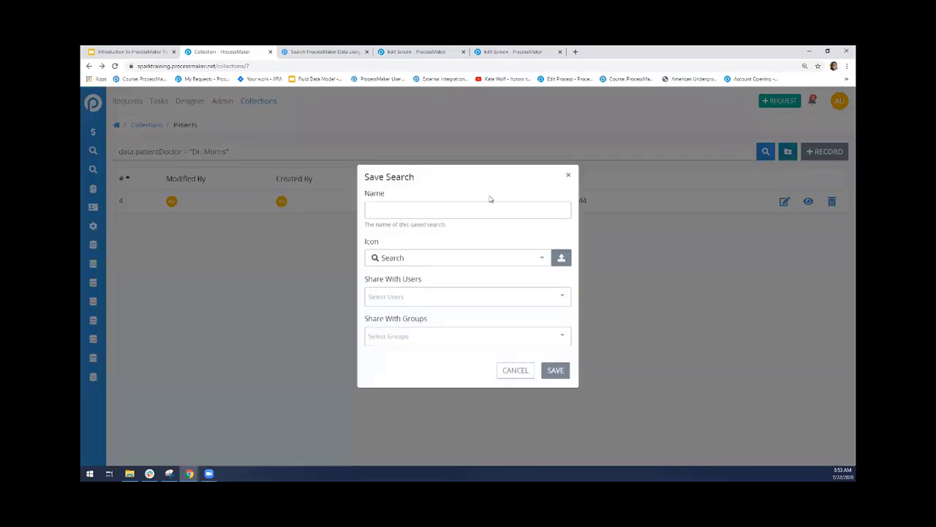
pyautogui.write("Dr. Morris's Patients")
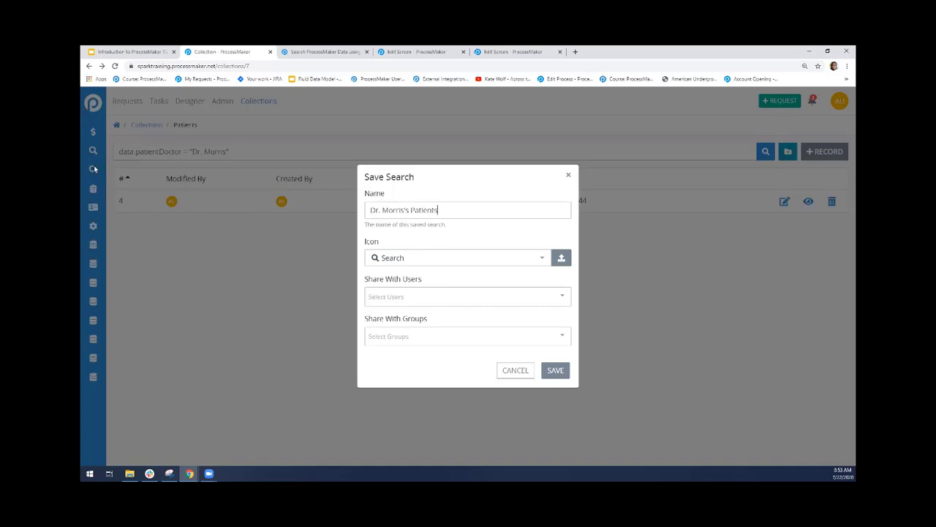
pyautogui.click(458, 254)
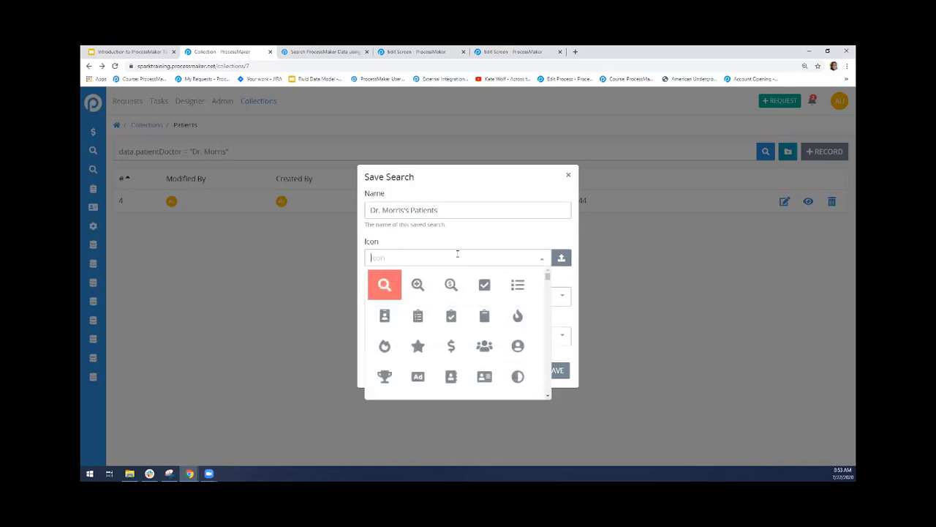
pyautogui.click(385, 316)
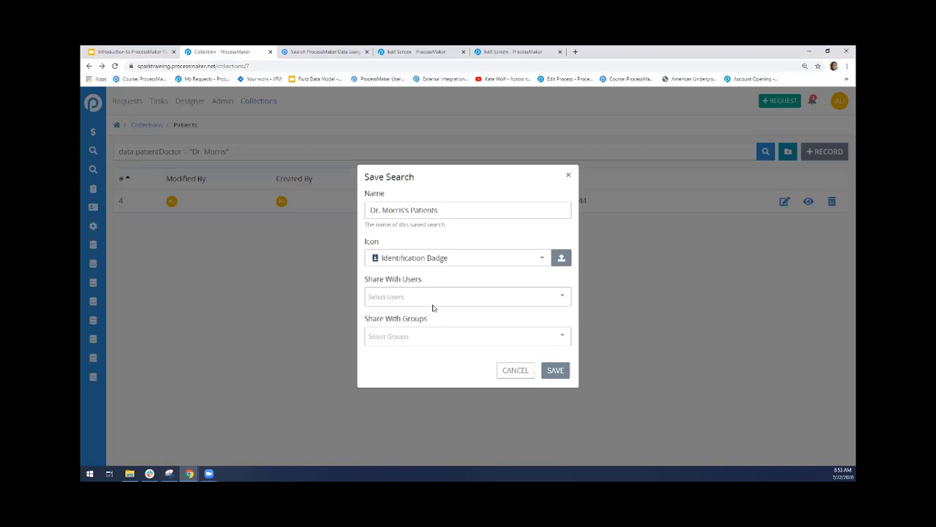
pyautogui.click(558, 372)
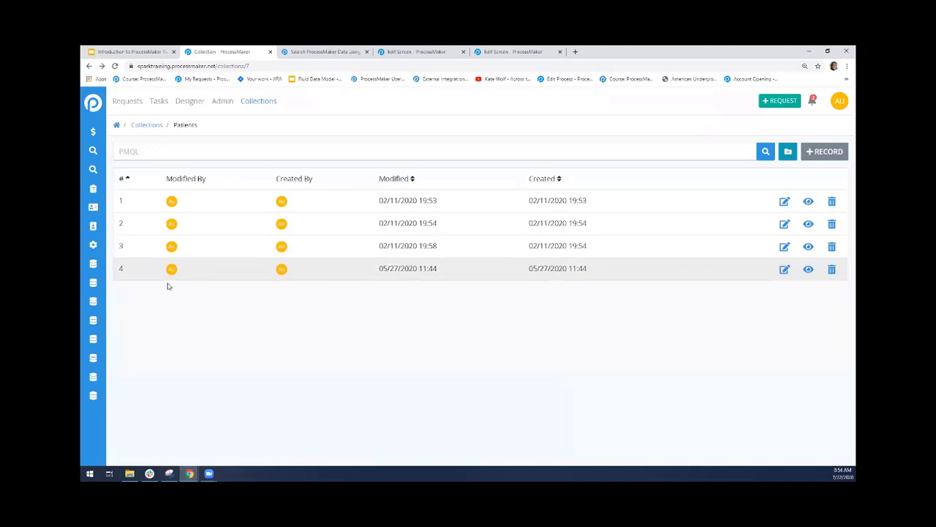
# Open the newly saved patient search and go to its column configuration
pyautogui.click(101, 104)
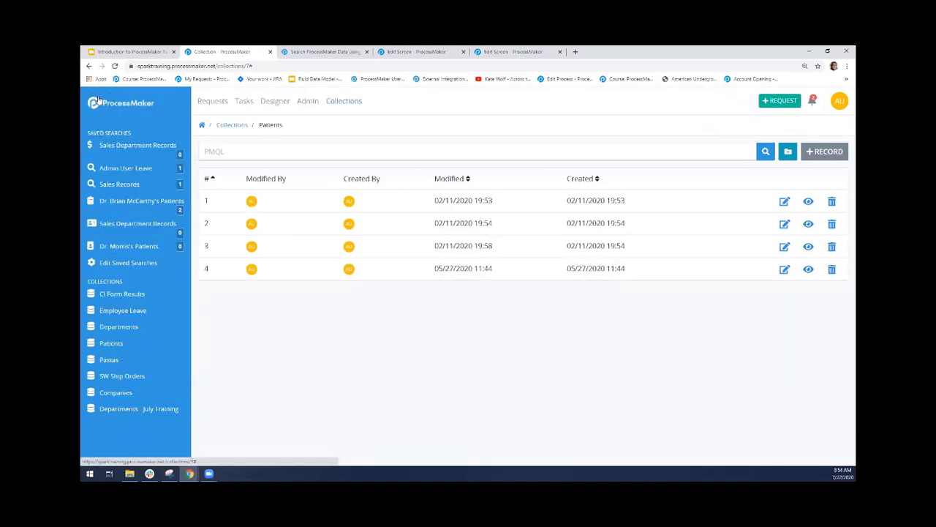
pyautogui.click(126, 252)
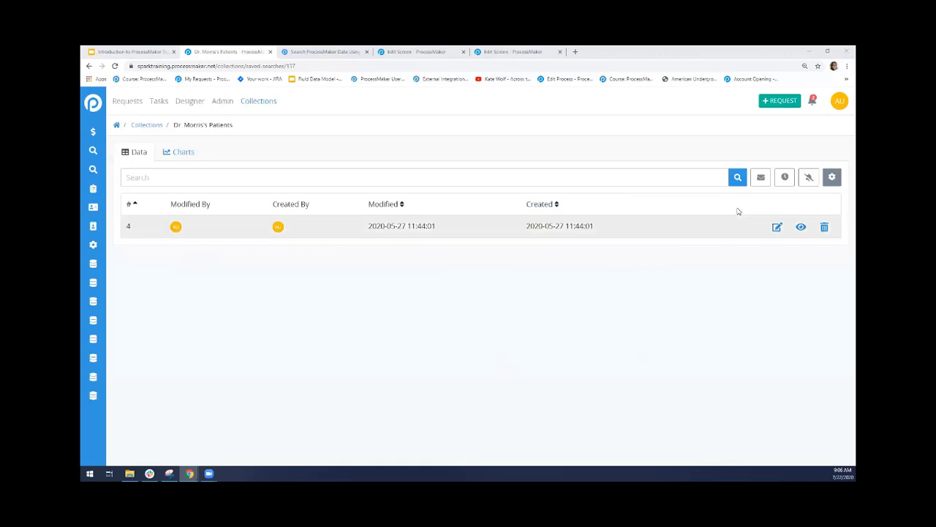
pyautogui.click(833, 185)
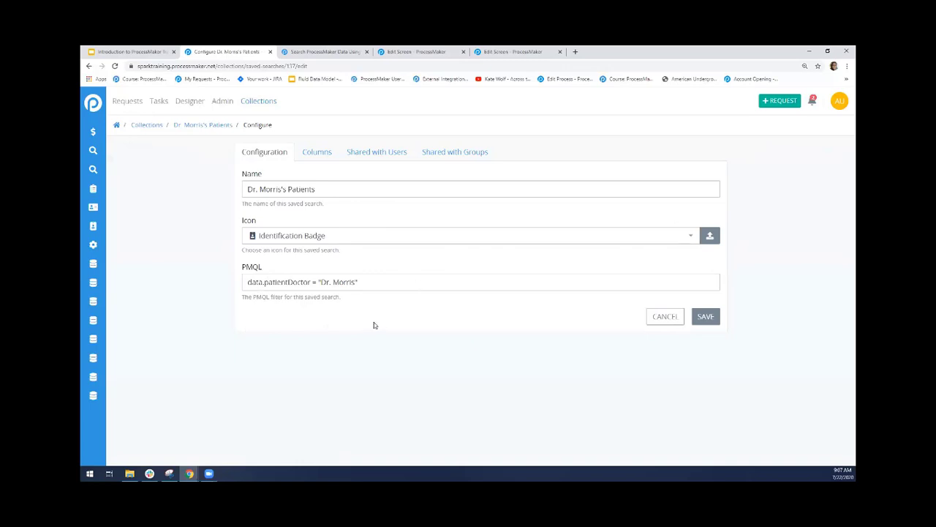
pyautogui.click(320, 160)
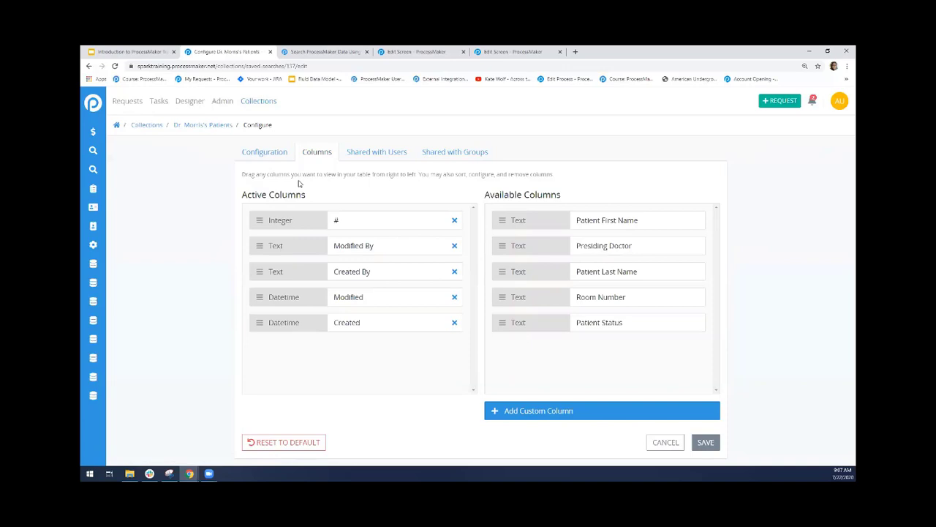
# Remove Modified By, Created By, Modified and Created from the saved search's active columns
pyautogui.click(454, 247)
pyautogui.click(454, 247)
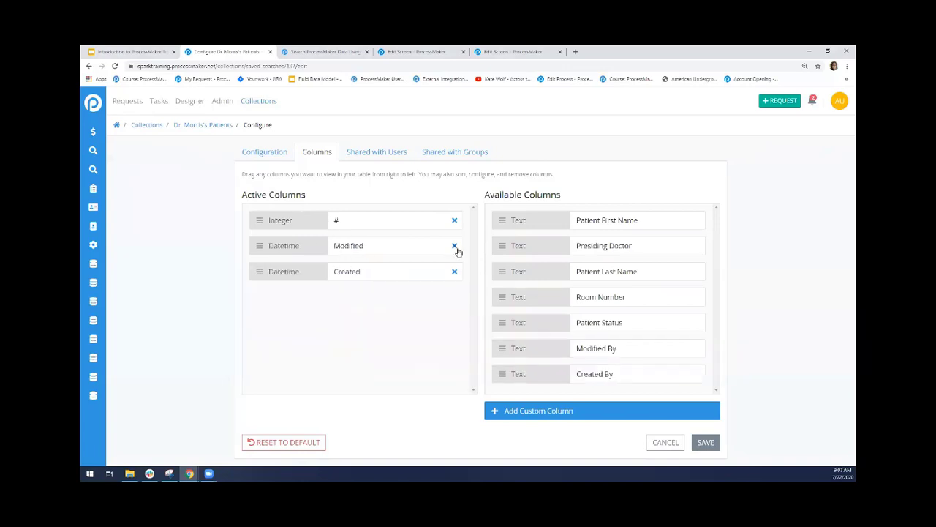
pyautogui.click(455, 246)
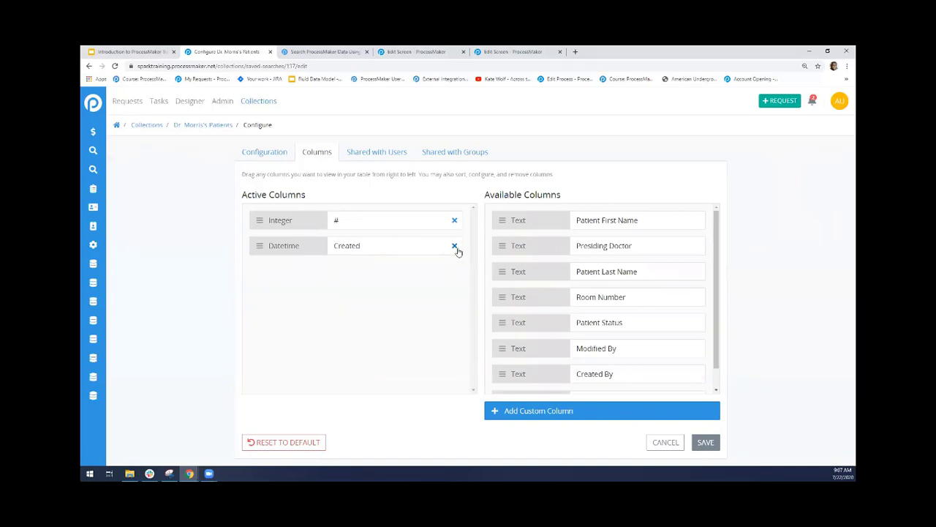
pyautogui.click(454, 247)
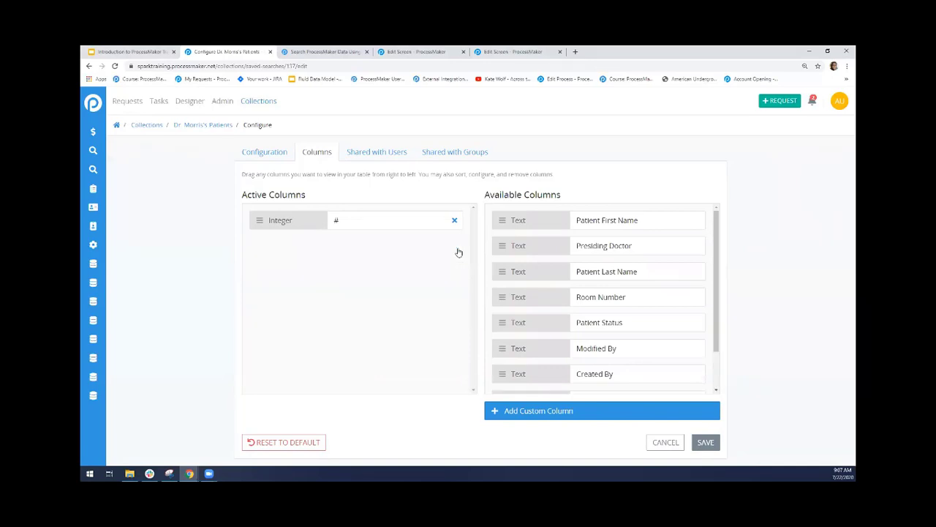
# Add Patient First Name, Patient Last Name, Room Number and Patient Status in that order to the active columns after #
pyautogui.moveTo(617, 245); pyautogui.dragTo(602, 277)
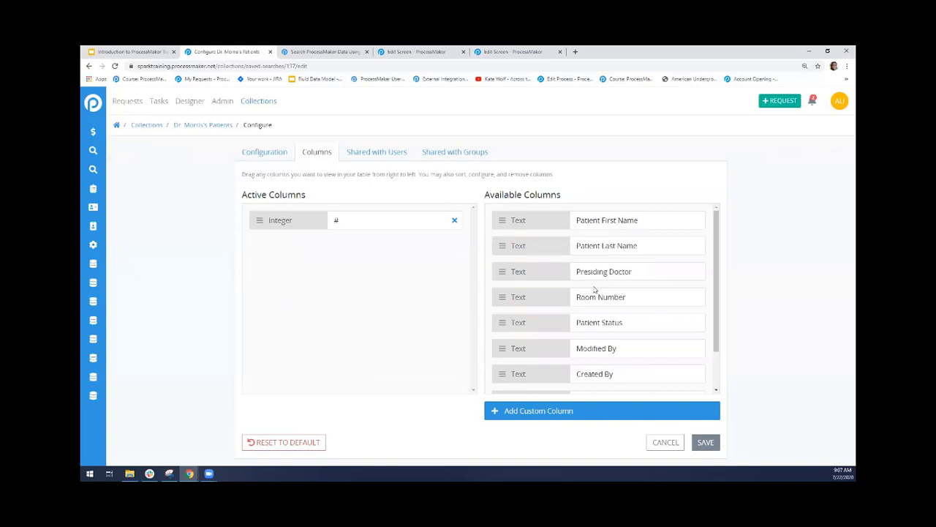
pyautogui.moveTo(596, 221); pyautogui.dragTo(395, 252)
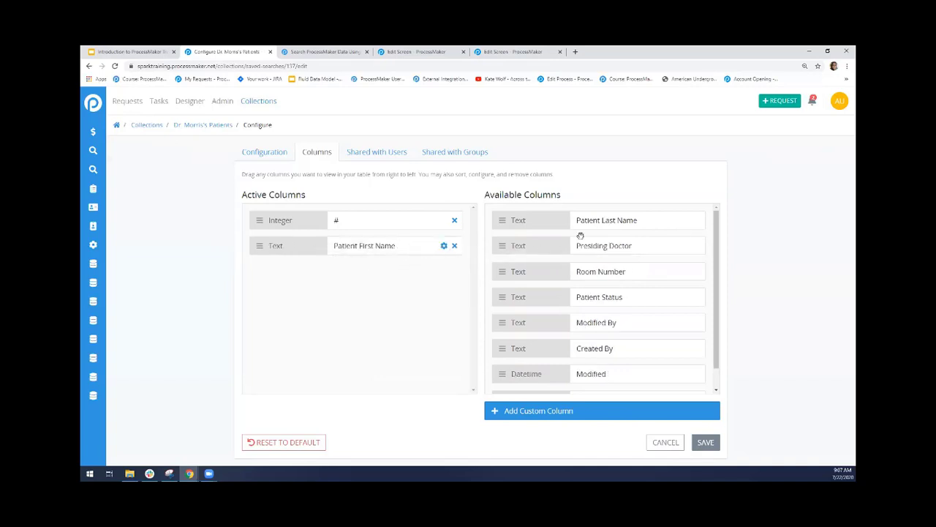
pyautogui.moveTo(618, 221); pyautogui.dragTo(423, 291)
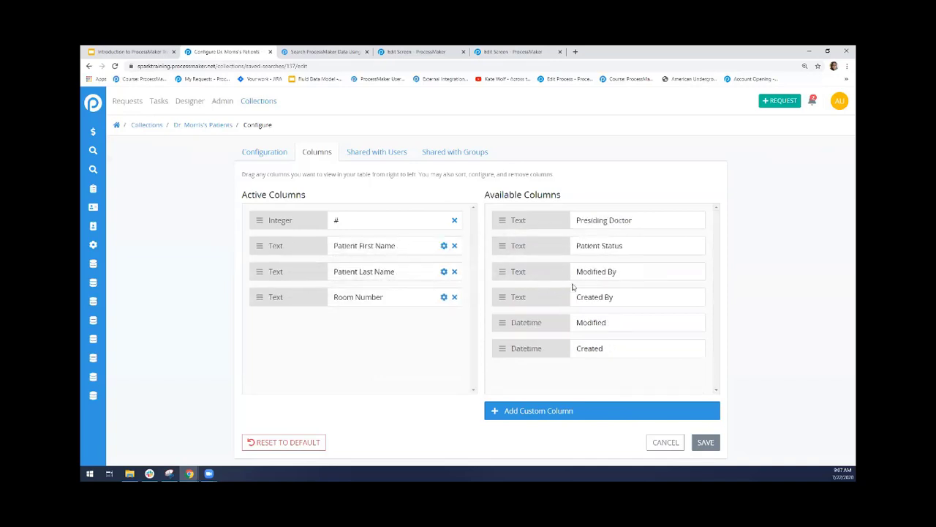
pyautogui.moveTo(594, 248); pyautogui.dragTo(406, 317)
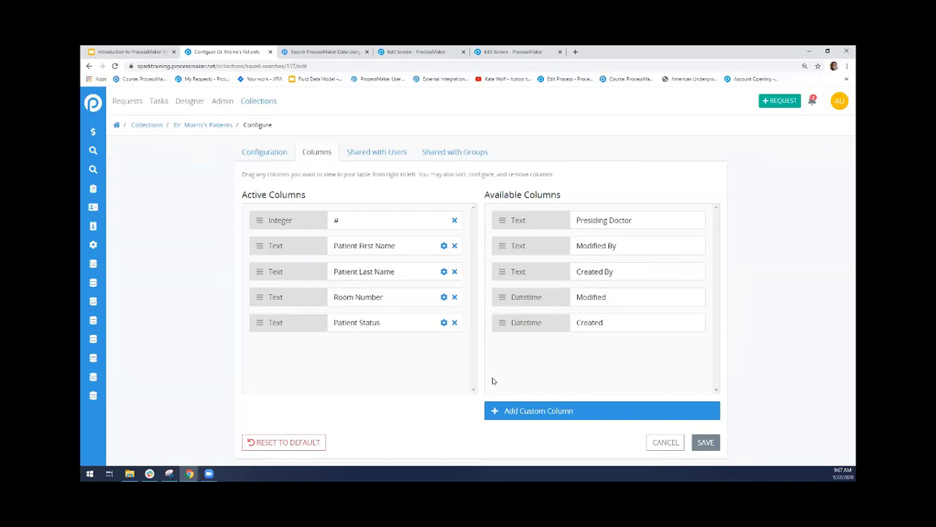
# Draft a custom column labelled Patient Treatment Plan with the field data.treatmentPlan, and discard it
pyautogui.click(522, 417)
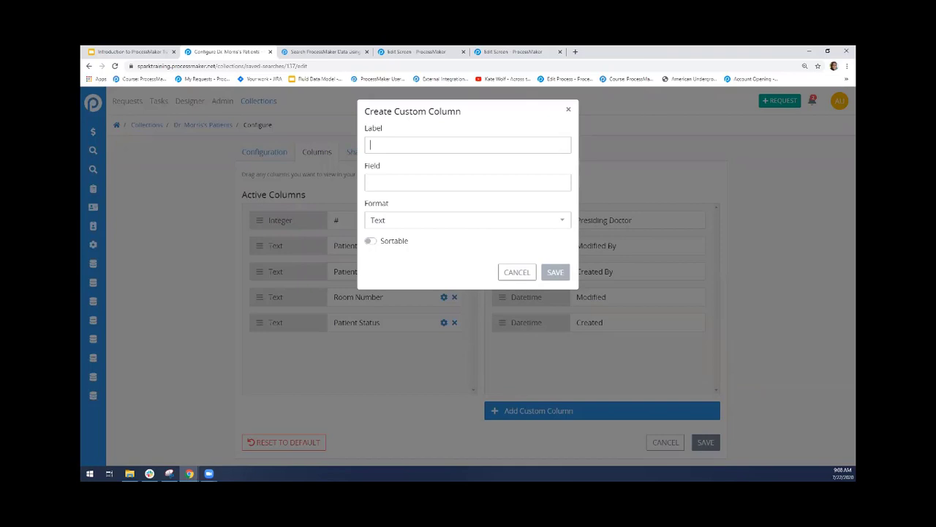
pyautogui.write('Patient')
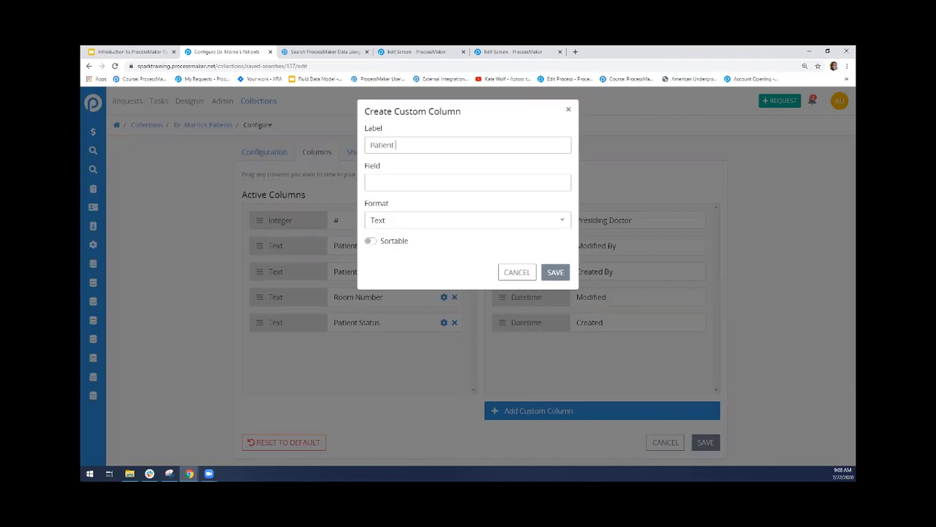
pyautogui.write(' Treatment Plan')
pyautogui.press('Tab')
pyautogui.write('data.treatmentPlan')
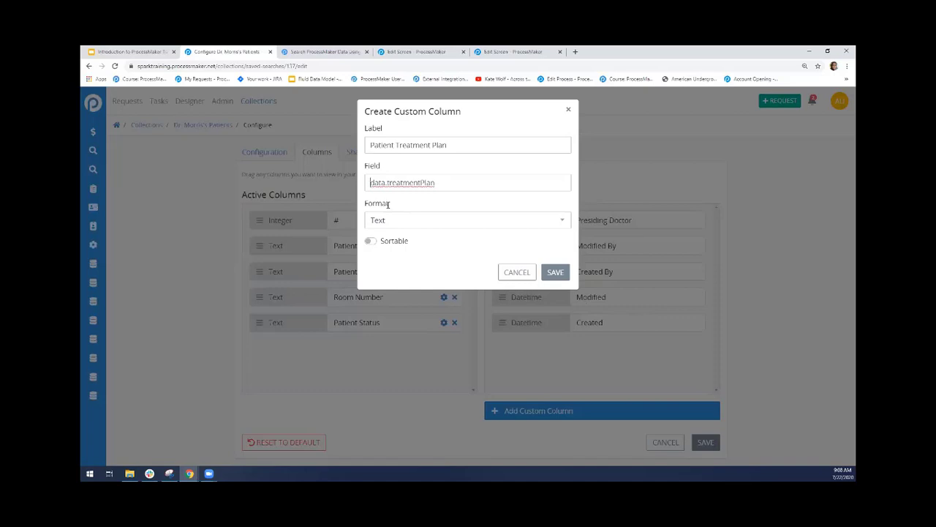
pyautogui.moveTo(387, 184); pyautogui.dragTo(438, 184)
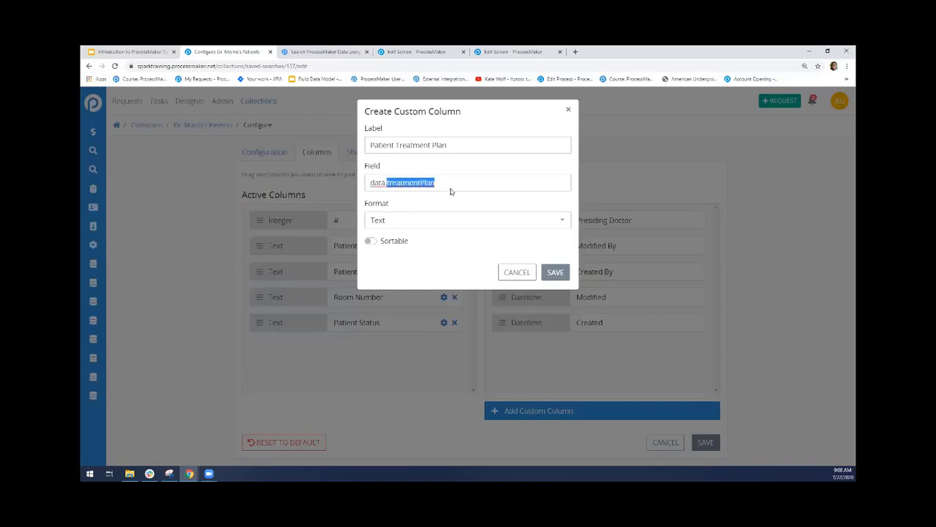
pyautogui.doubleClick(373, 183)
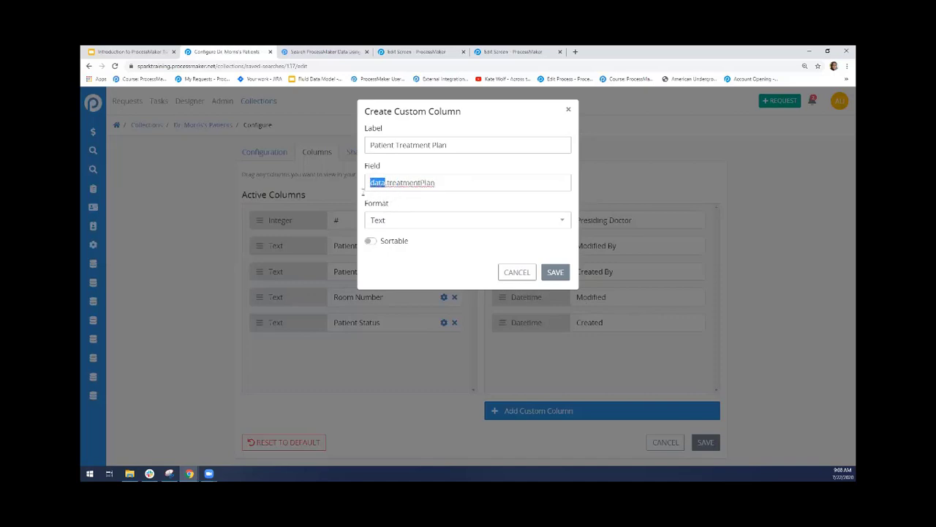
pyautogui.click(431, 204)
pyautogui.click(516, 273)
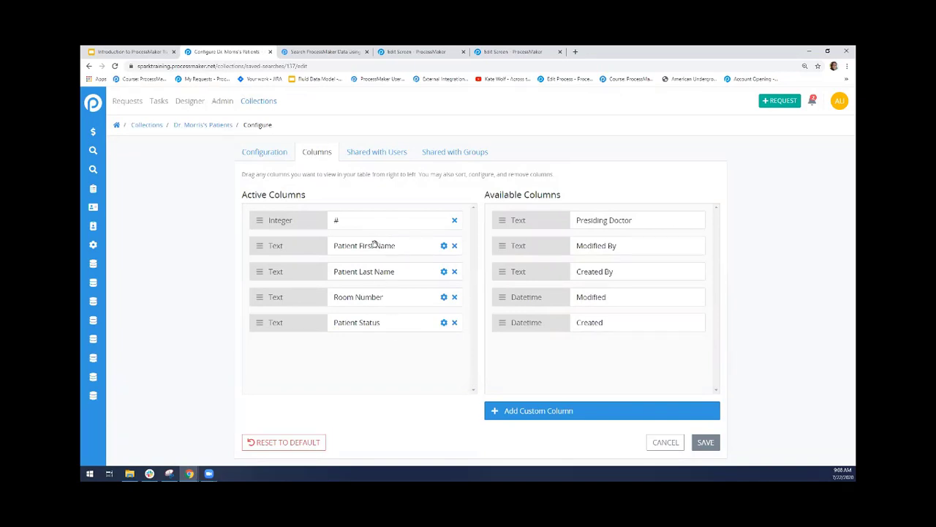
# Examine the field path in the Patient First Name column's settings and close them without changes
pyautogui.click(442, 247)
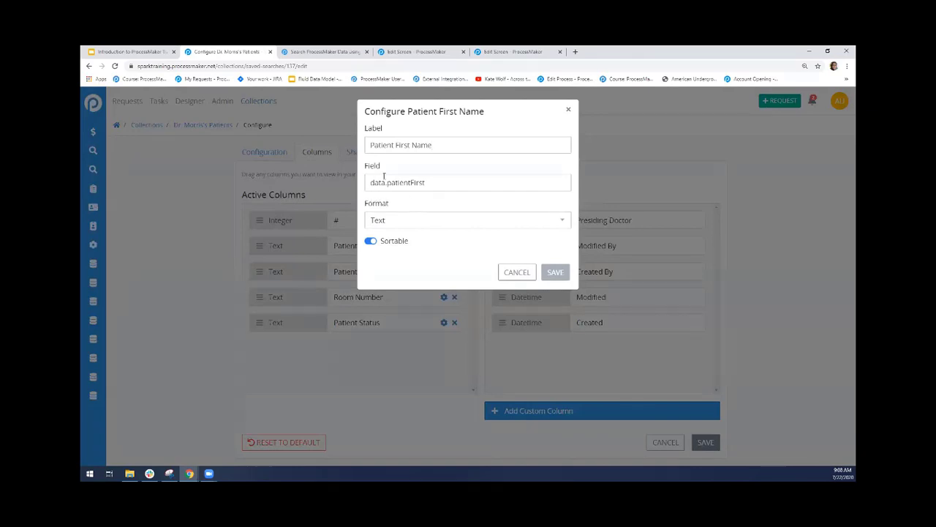
pyautogui.moveTo(371, 184); pyautogui.dragTo(386, 184)
pyautogui.moveTo(387, 183); pyautogui.dragTo(462, 195)
pyautogui.click(518, 272)
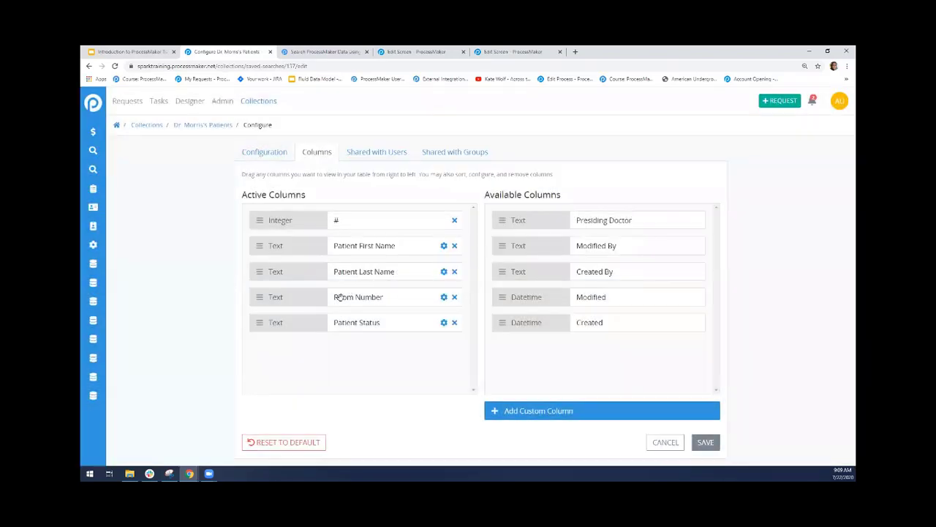
# Save the search's column configuration and return to the saved search's records
pyautogui.click(705, 442)
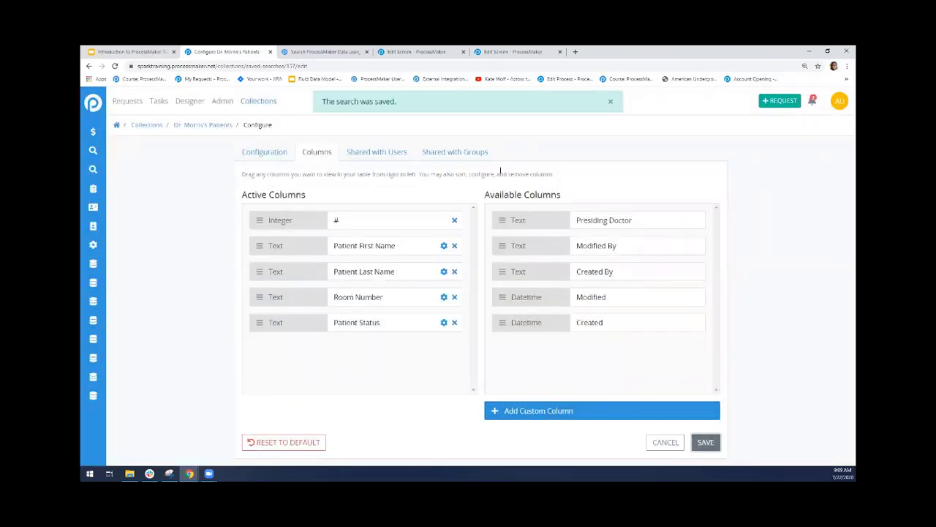
pyautogui.click(616, 104)
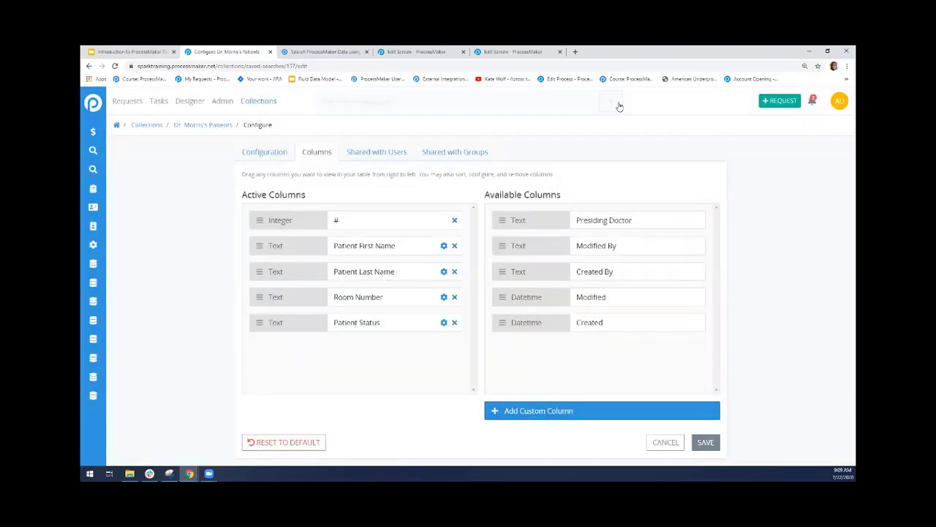
pyautogui.click(206, 126)
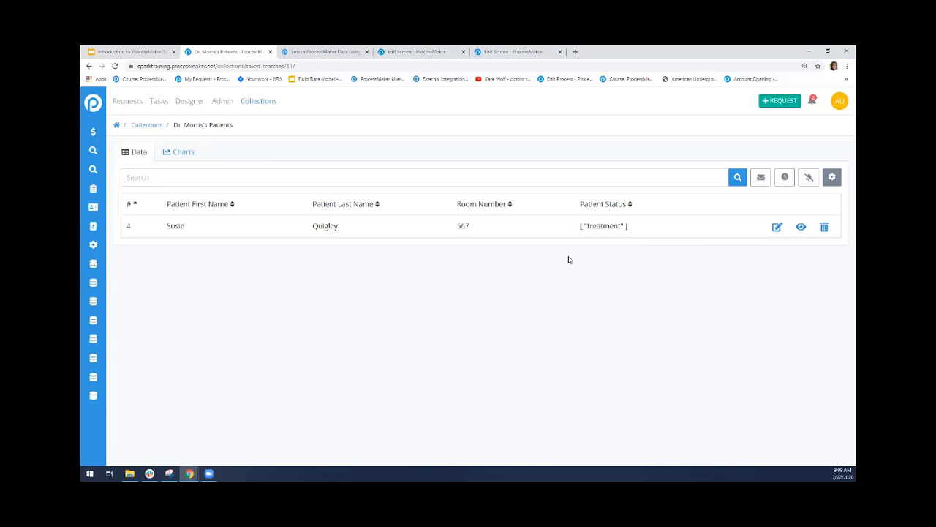
# Reopen the saved search's configuration and turn on sharing for the seventh user in the list
pyautogui.click(834, 178)
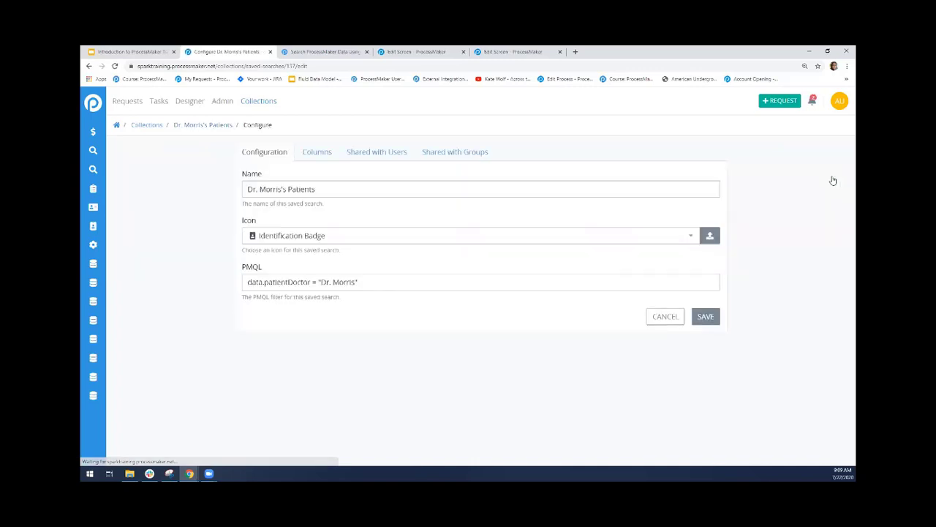
pyautogui.click(314, 153)
pyautogui.click(283, 151)
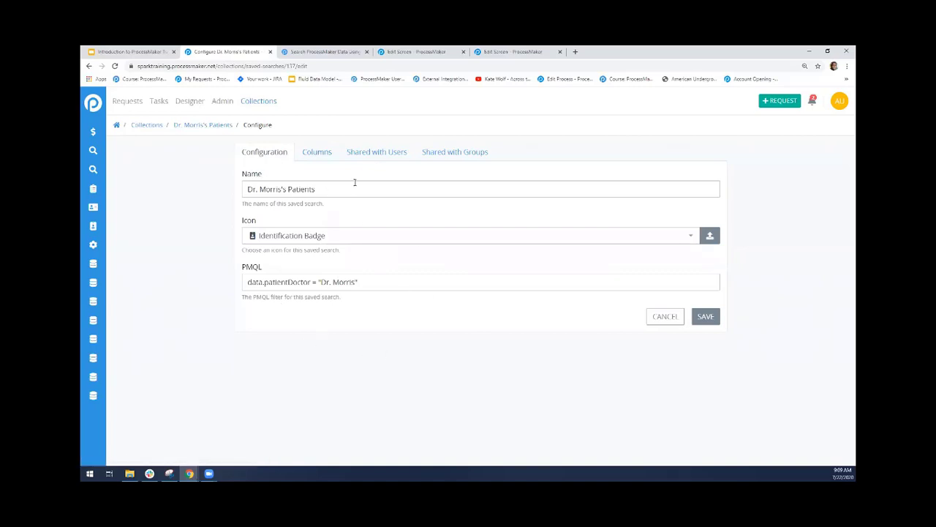
pyautogui.click(309, 153)
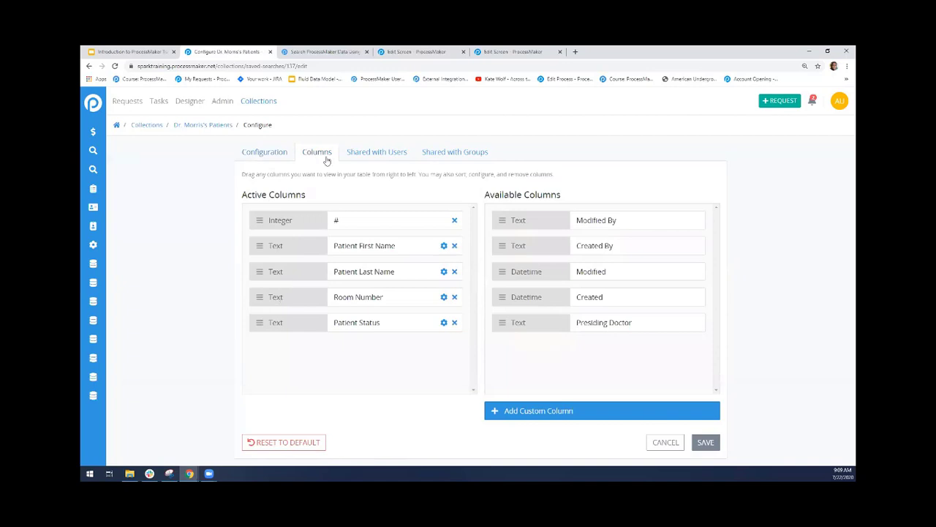
pyautogui.click(362, 153)
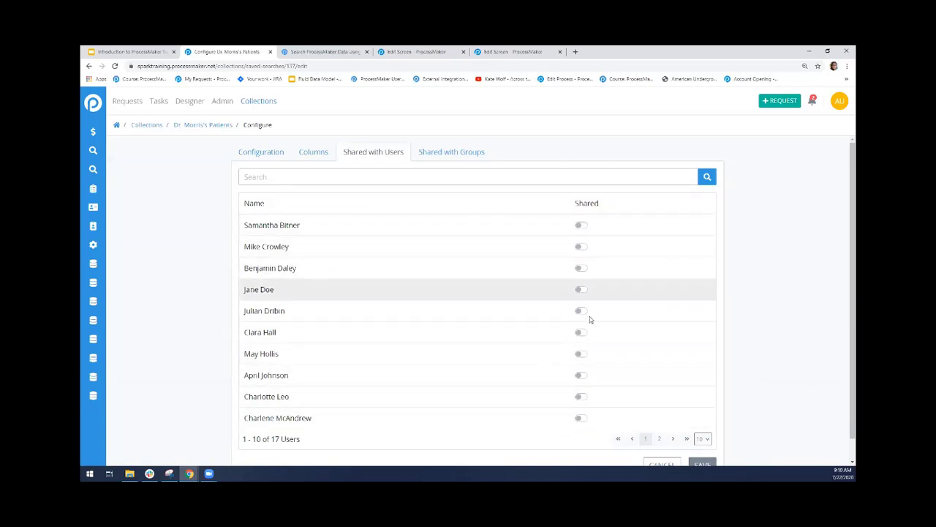
pyautogui.click(583, 354)
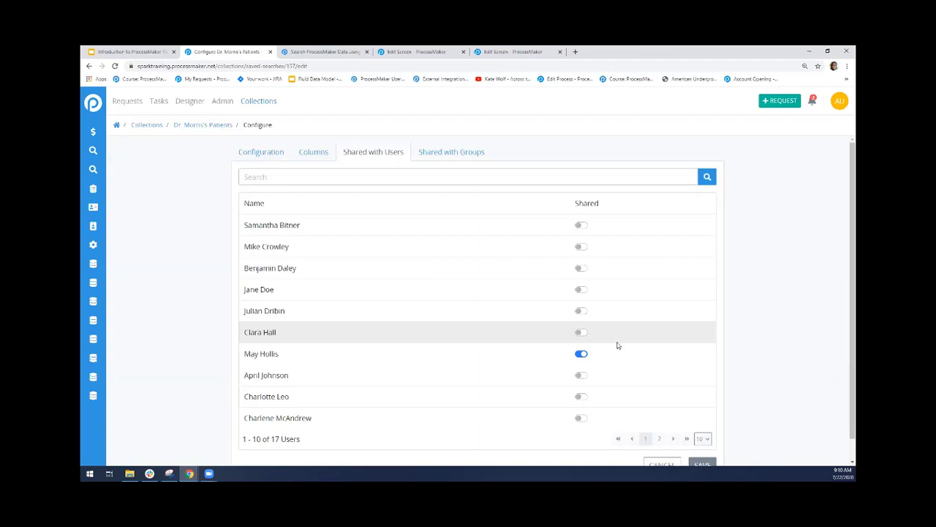
# Turn on sharing of the saved search for the Managers and July Training groups
pyautogui.click(432, 150)
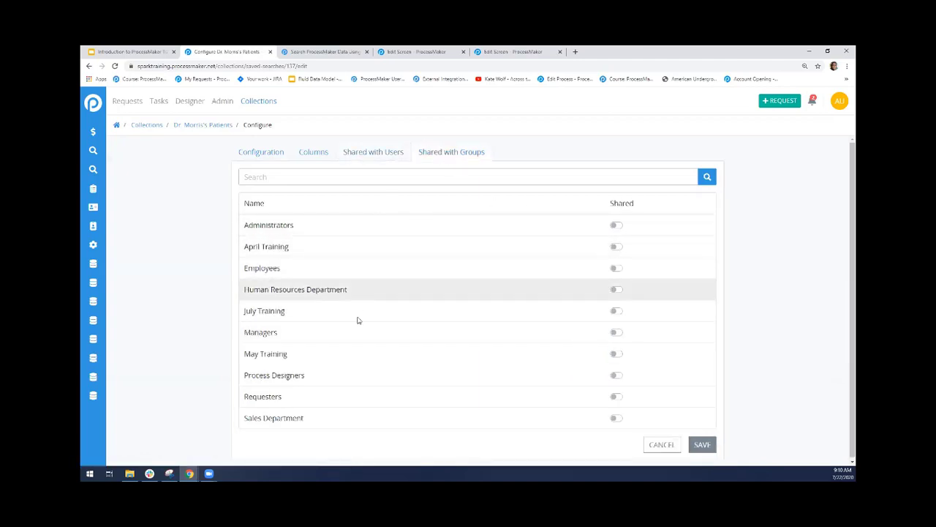
pyautogui.click(616, 333)
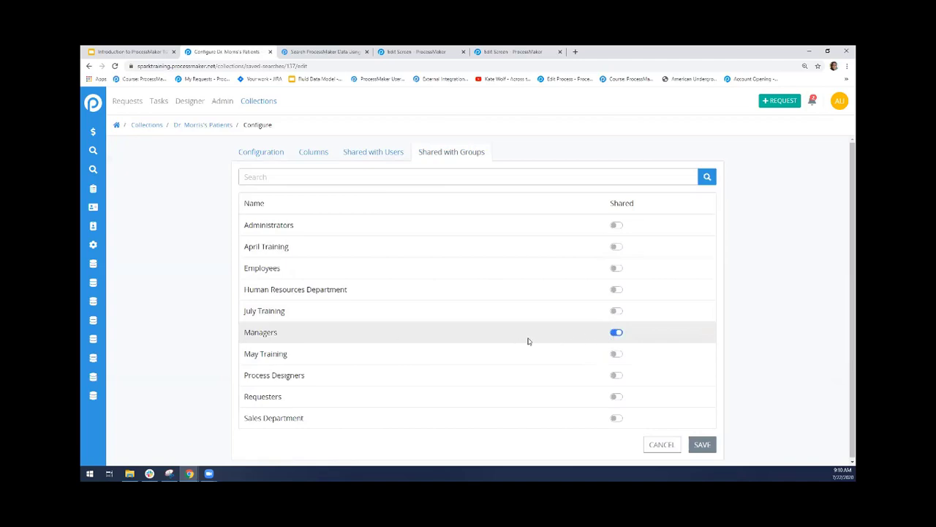
pyautogui.click(616, 310)
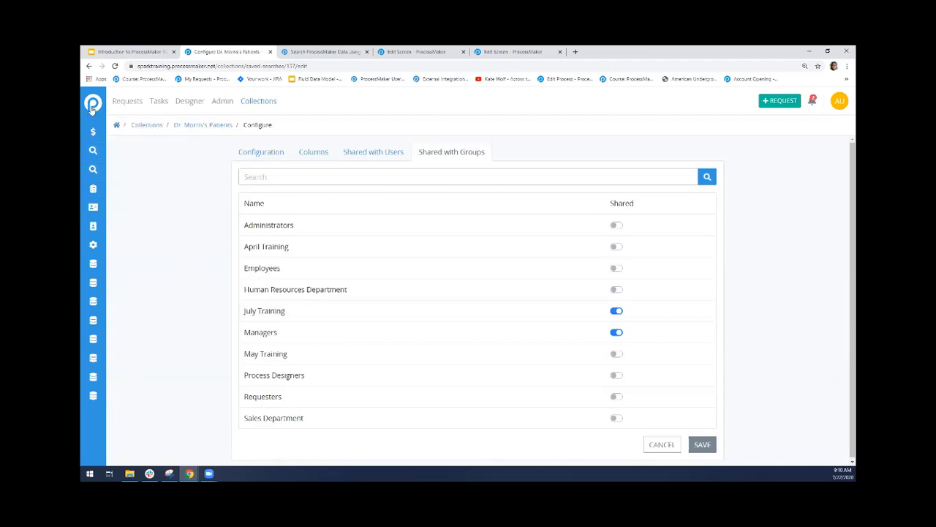
# Examine the list of saved searches in the expanded navigation and review the user and group sharing settings
pyautogui.moveTo(93, 147)
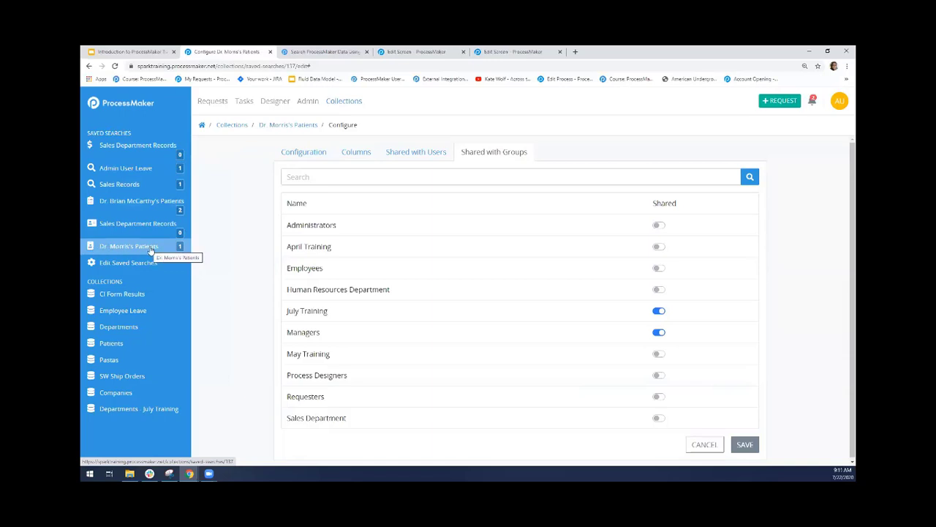
pyautogui.click(95, 107)
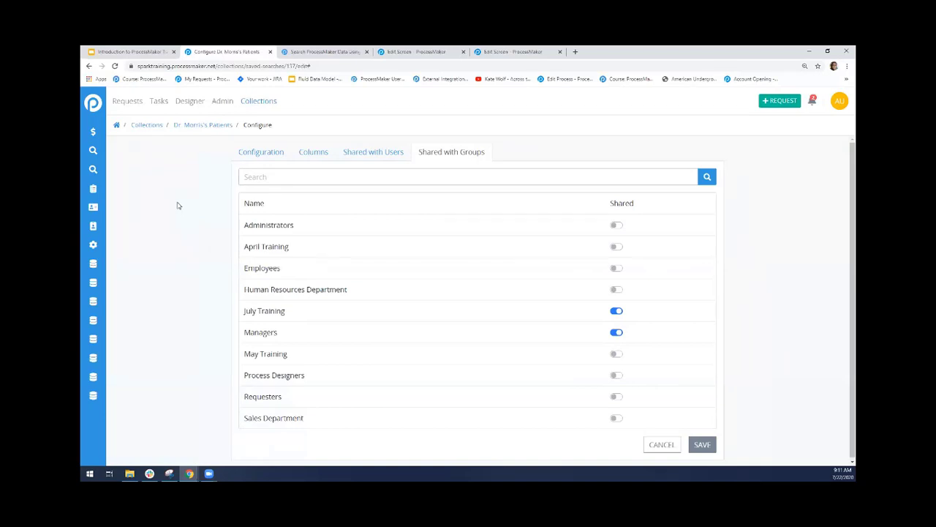
pyautogui.click(362, 158)
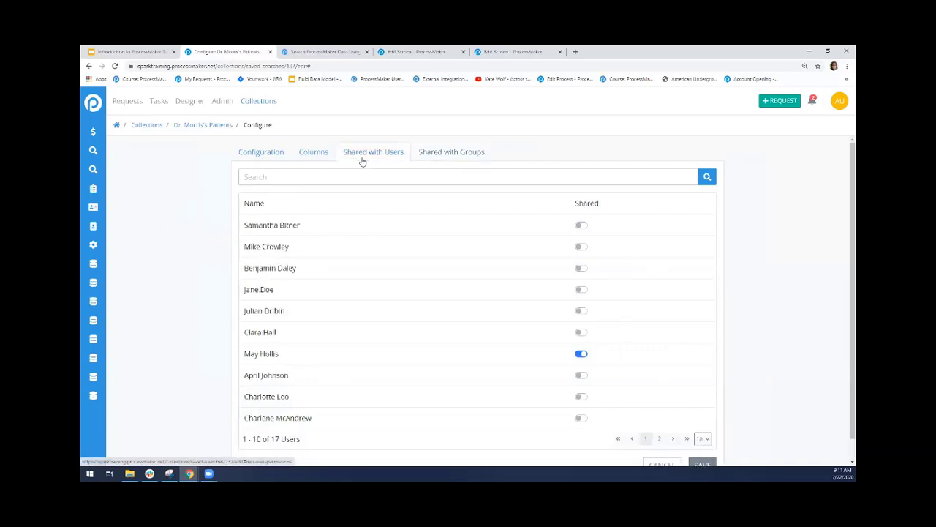
pyautogui.click(472, 153)
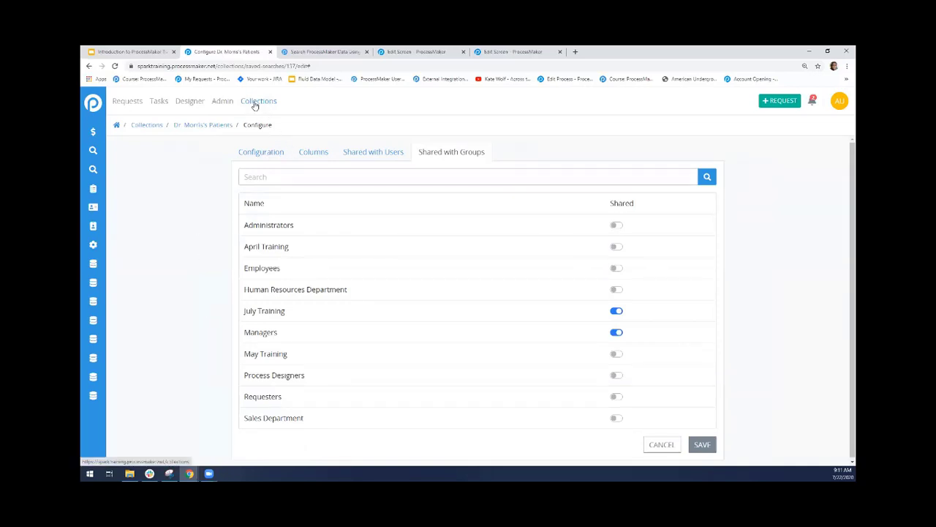
pyautogui.click(91, 106)
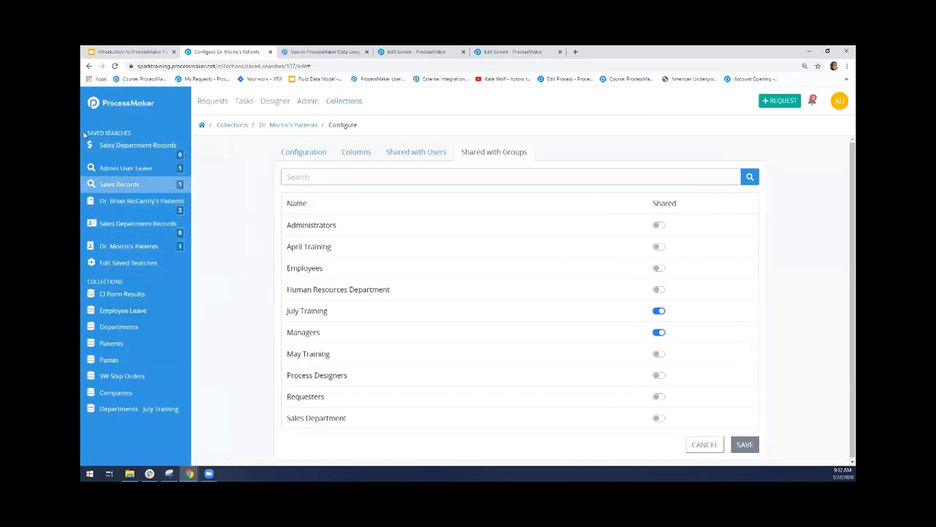
pyautogui.click(92, 106)
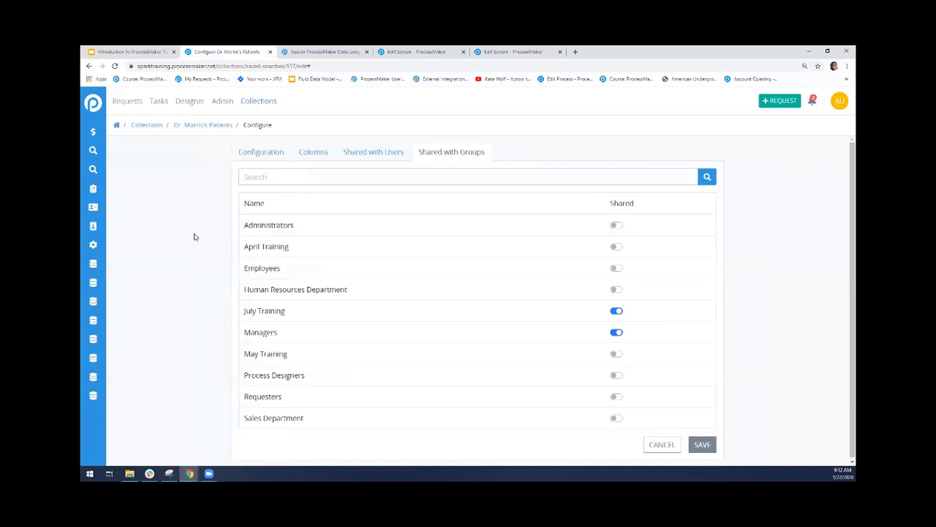
# Start an email report from the saved search, entering the recipient's email address and the doctor's name followed by "'s Patients" as subject
pyautogui.click(194, 128)
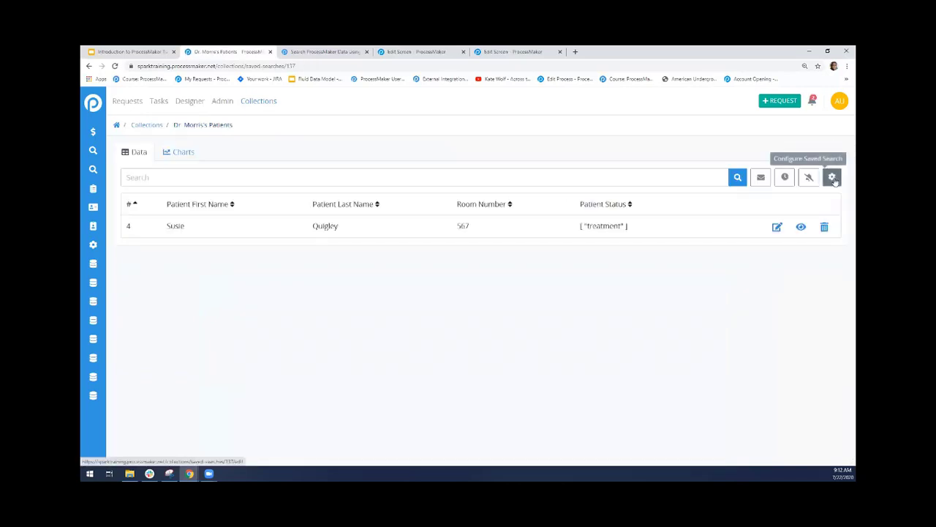
pyautogui.click(758, 183)
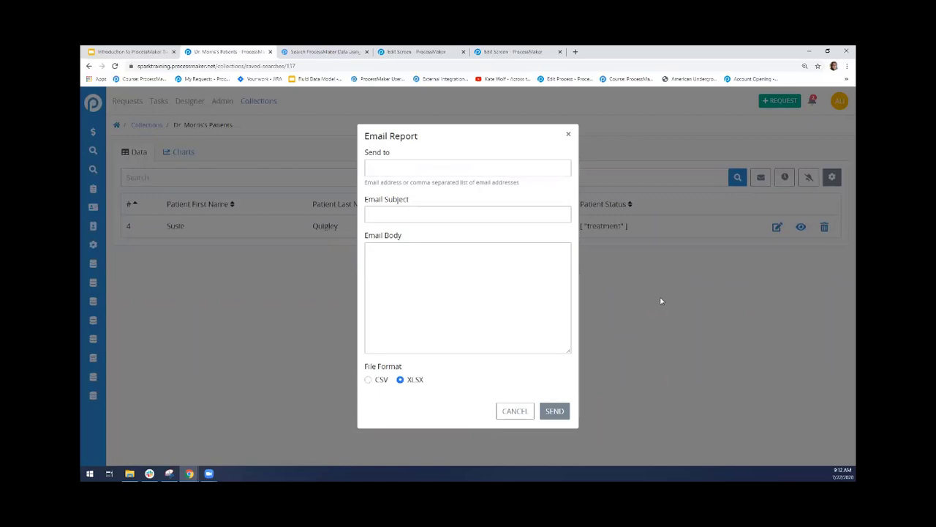
pyautogui.click(416, 166)
pyautogui.press('Tab')
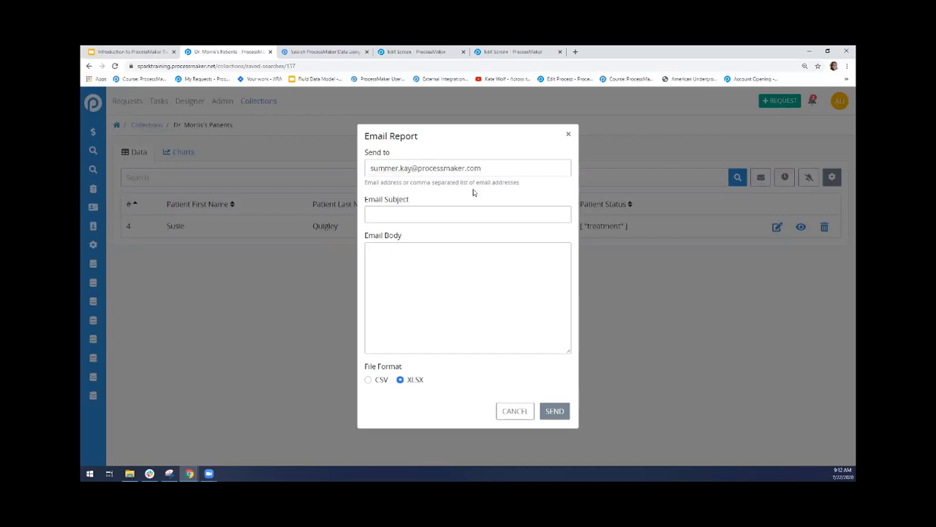
pyautogui.write('Dr. Morri')
pyautogui.write("s's Patien")
pyautogui.write('ts')
pyautogui.write('Here is a curre')
pyautogui.write('nt table ')
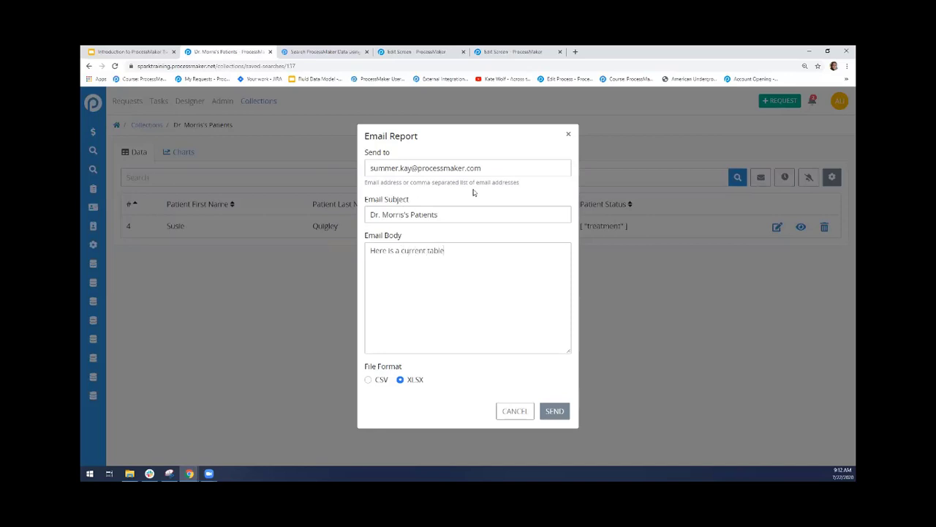
pyautogui.write("that includes information about Dr. Morri's")
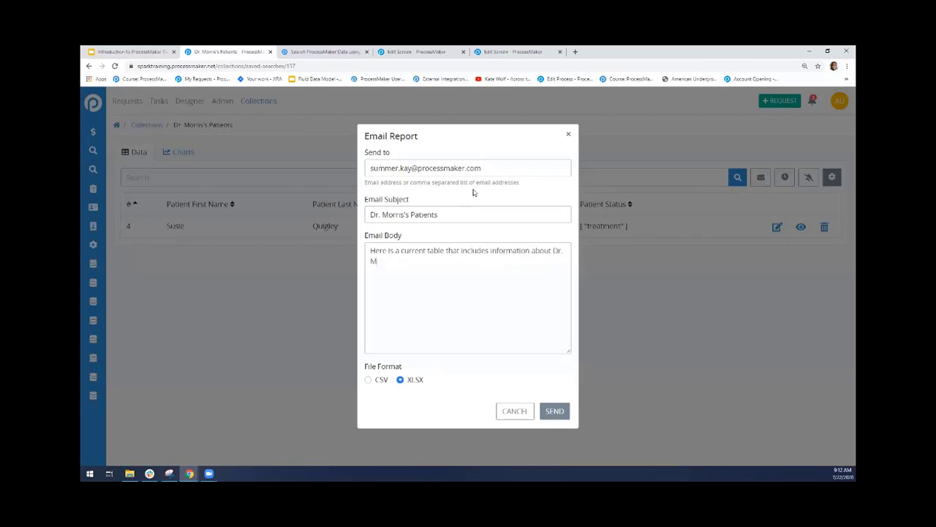
# Write the body "Here is a current table that includes information about" the doctor's patients, and send the report as CSV
pyautogui.press('BackSpace')
pyautogui.press('BackSpace')
pyautogui.write("s's patients")
pyautogui.click(368, 380)
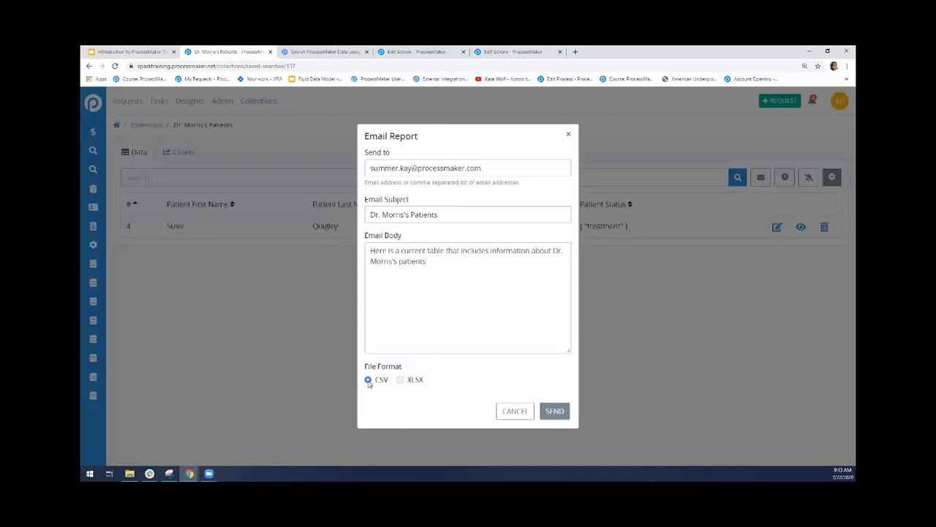
pyautogui.click(557, 412)
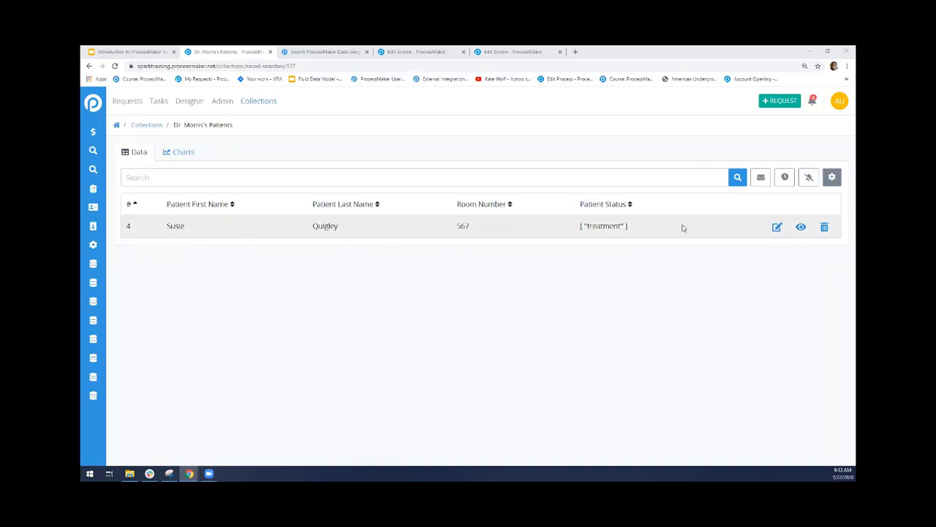
# Start a new scheduled report for the saved search with Monday as its day of the week
pyautogui.click(785, 177)
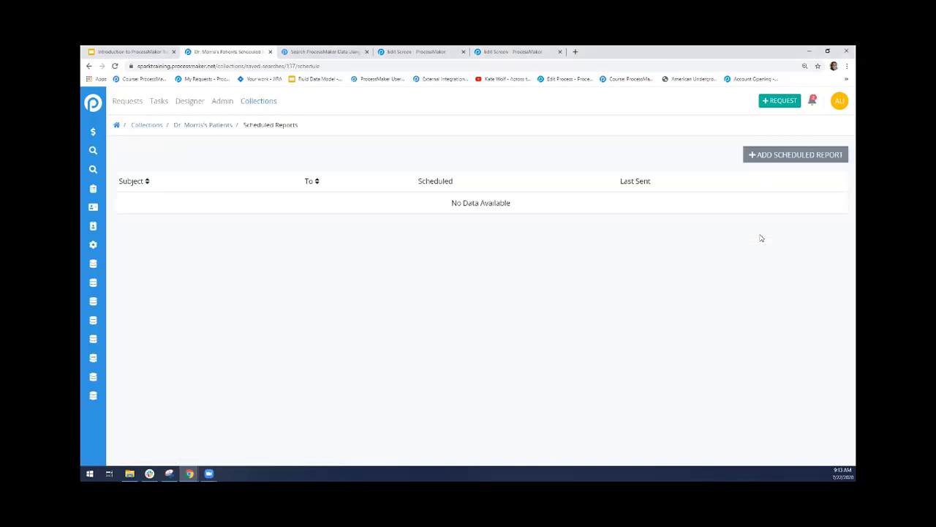
pyautogui.click(769, 161)
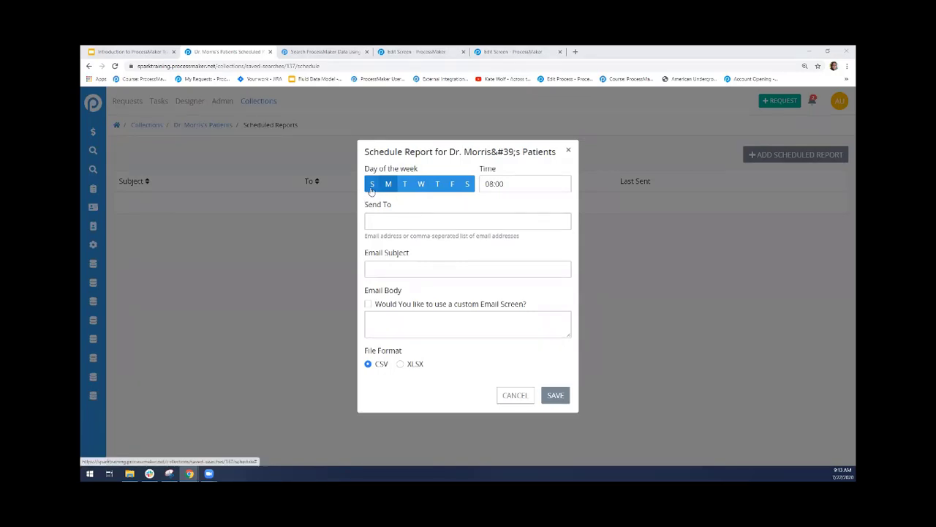
pyautogui.click(466, 185)
pyautogui.click(388, 184)
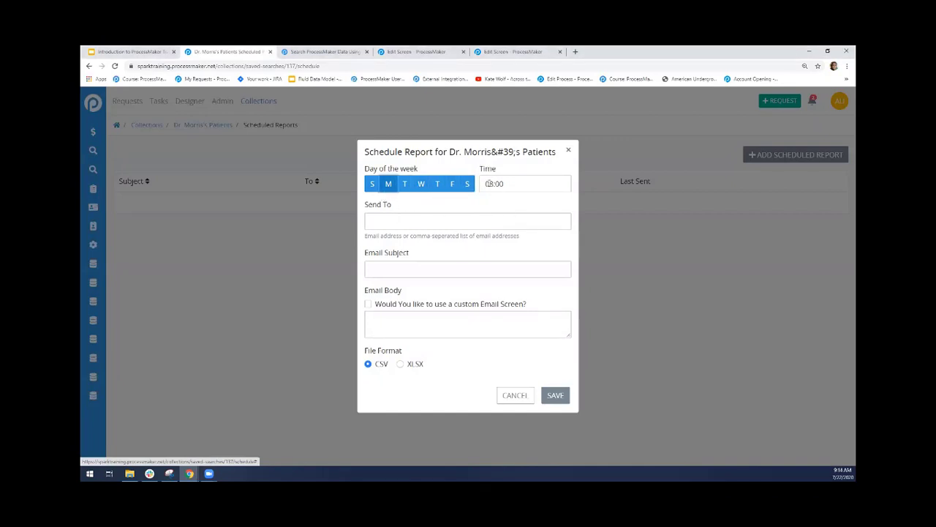
# Enter the scheduled report's recipient email address and the doctor's name followed by "'s Patients" as its subject
pyautogui.click(371, 220)
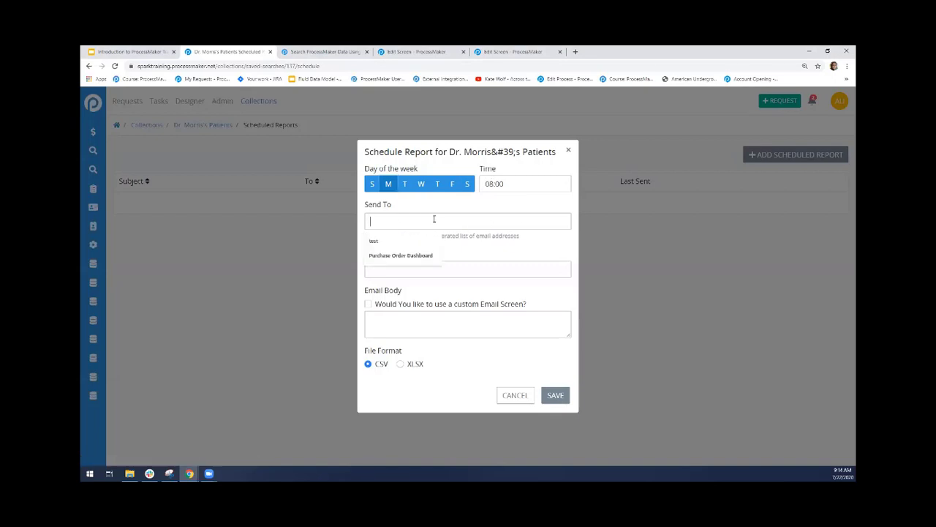
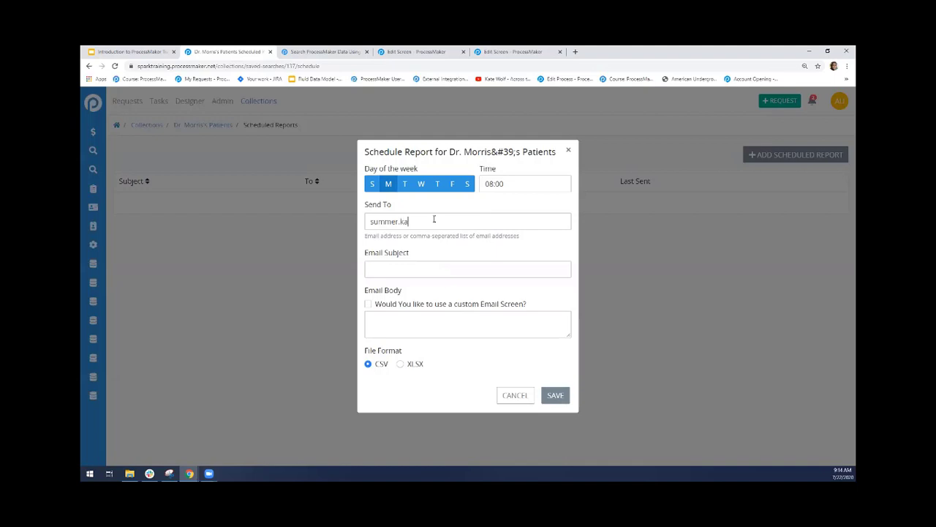
pyautogui.press('Tab')
pyautogui.write("Dr. Morri's")
pyautogui.write('s Patients')
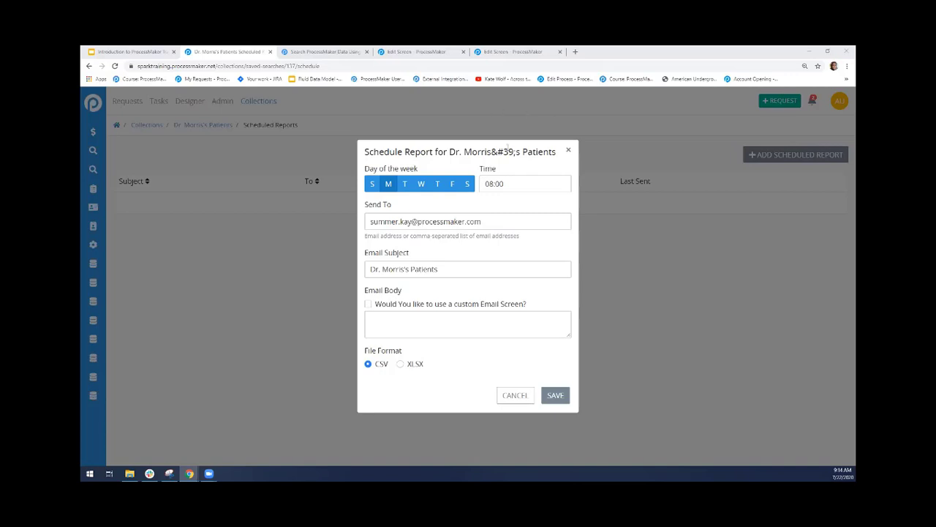
pyautogui.click(514, 154)
pyautogui.moveTo(516, 152); pyautogui.dragTo(491, 152)
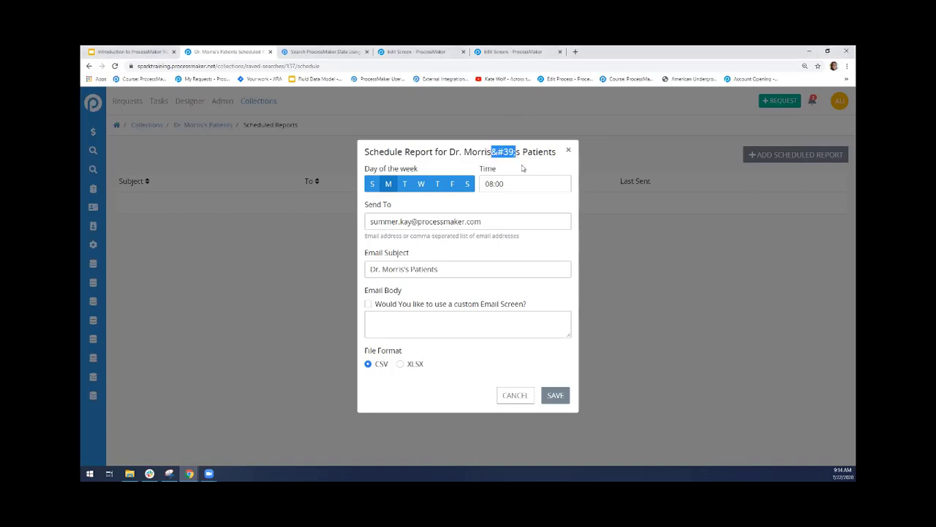
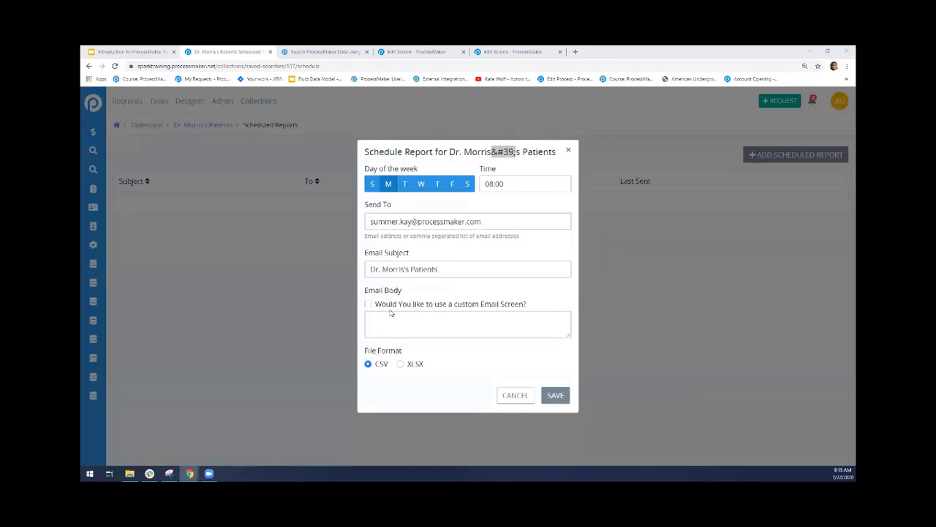
# Check the available custom email screens for the scheduled report's body, turn that option off again, and discard the scheduled report
pyautogui.click(368, 308)
pyautogui.click(368, 306)
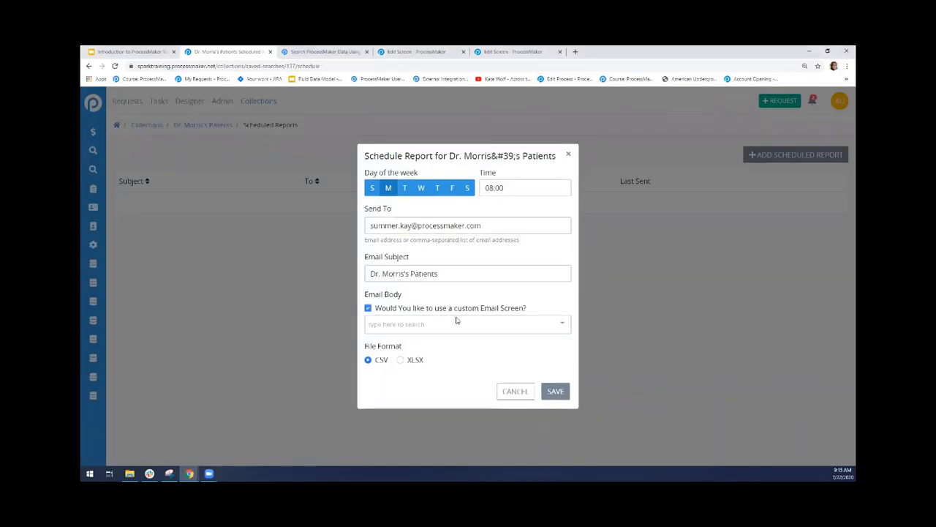
pyautogui.click(503, 325)
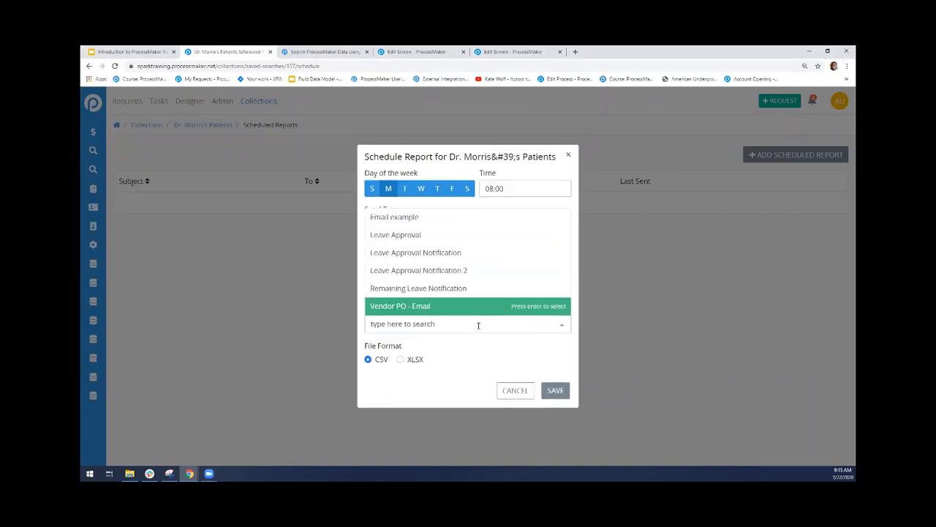
pyautogui.click(470, 356)
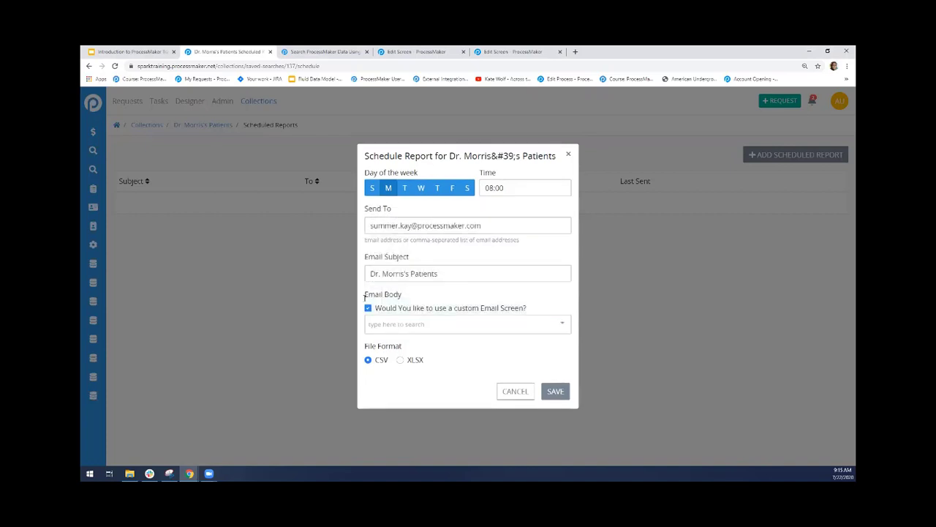
pyautogui.click(368, 304)
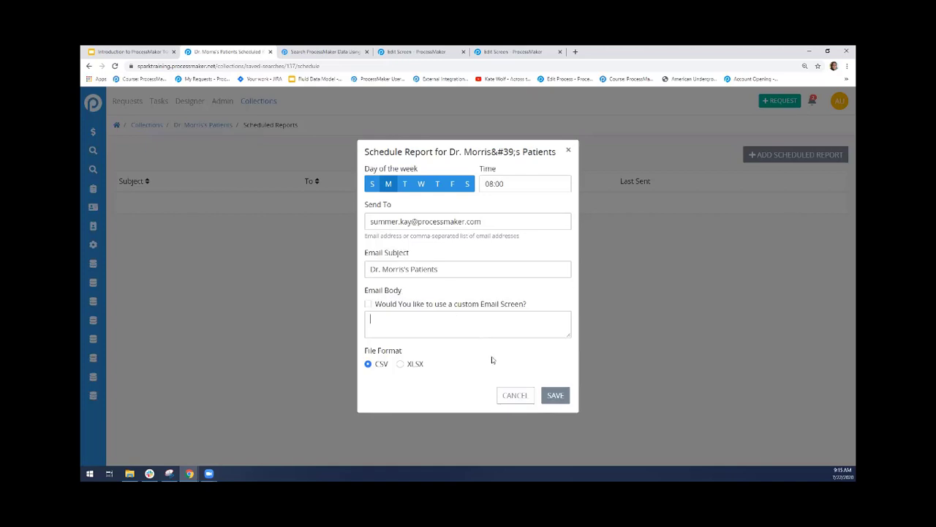
pyautogui.click(519, 398)
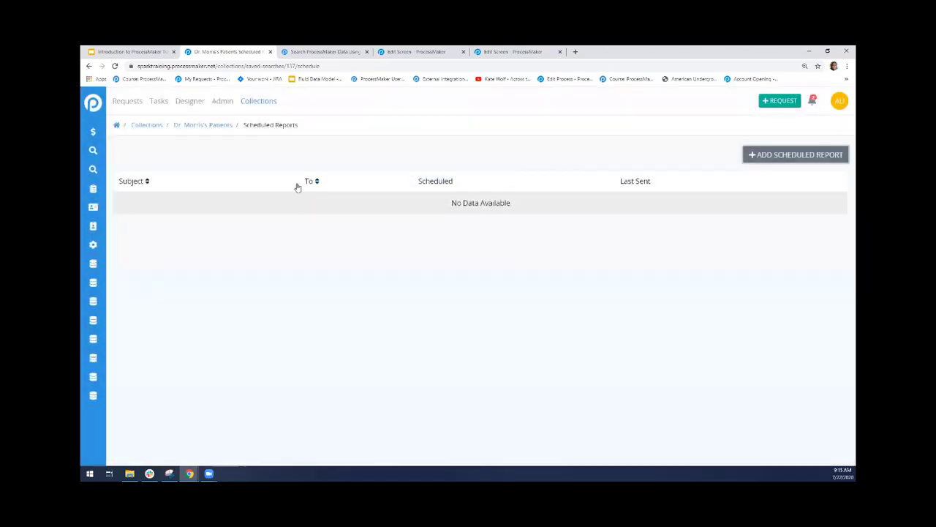
# Return to the saved search and start an emailed CSV report, entering the recipient's email address
pyautogui.click(202, 125)
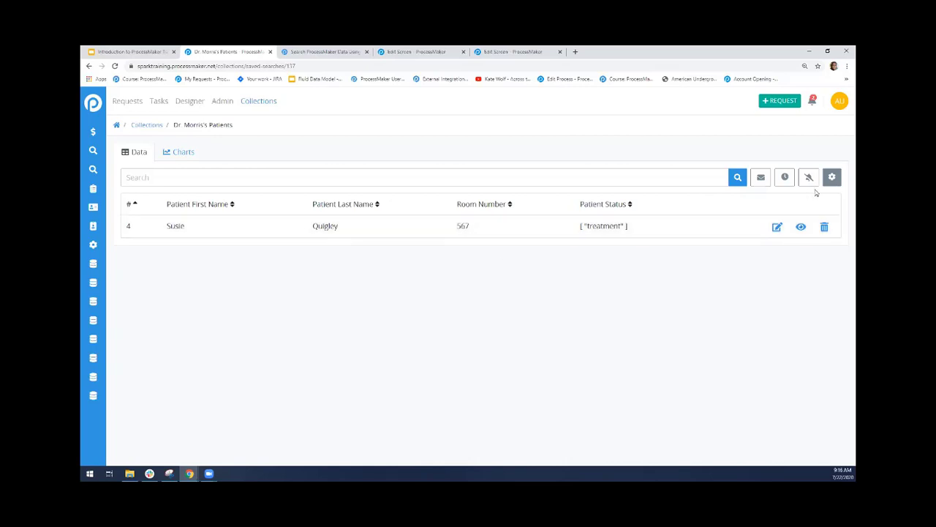
pyautogui.click(761, 177)
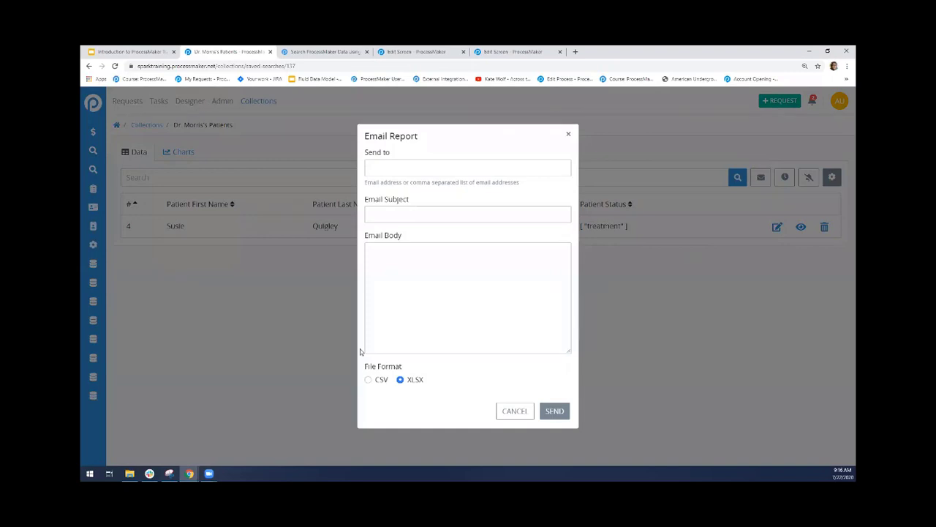
pyautogui.click(368, 378)
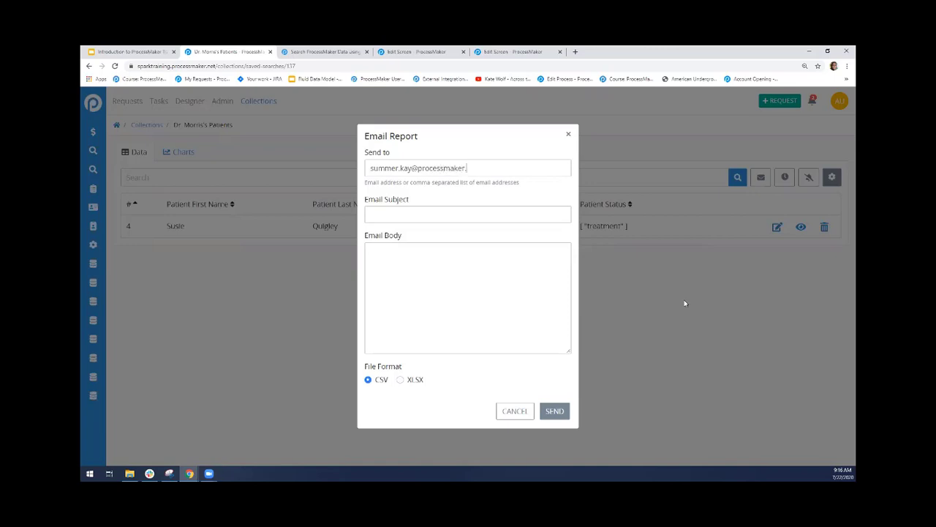
# Enter "test" as the email report's subject and body, and send the report
pyautogui.press('BackSpace')
pyautogui.press('BackSpace')
pyautogui.press('BackSpace')
pyautogui.write('est')
pyautogui.click(556, 414)
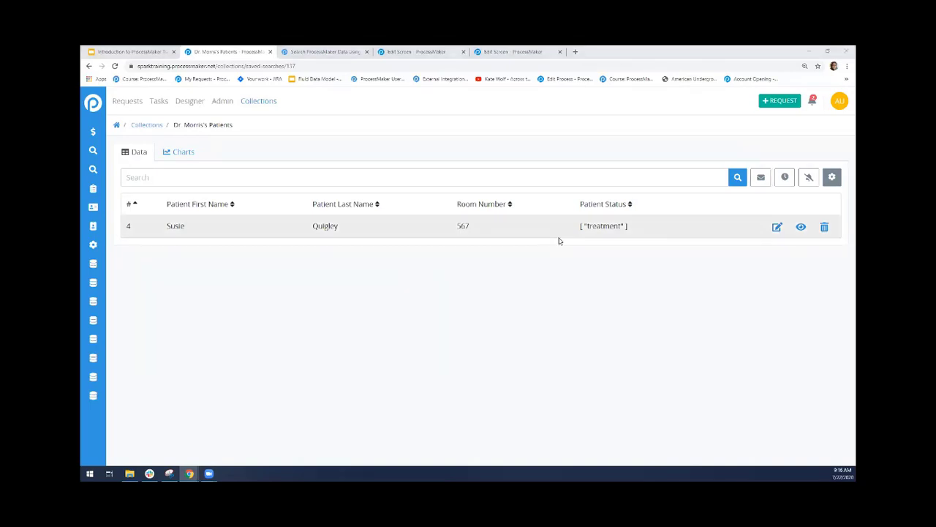
# Enable notifications for the saved search and check the existing notification about the Employee Leave record matching Sales Department Records
pyautogui.click(809, 179)
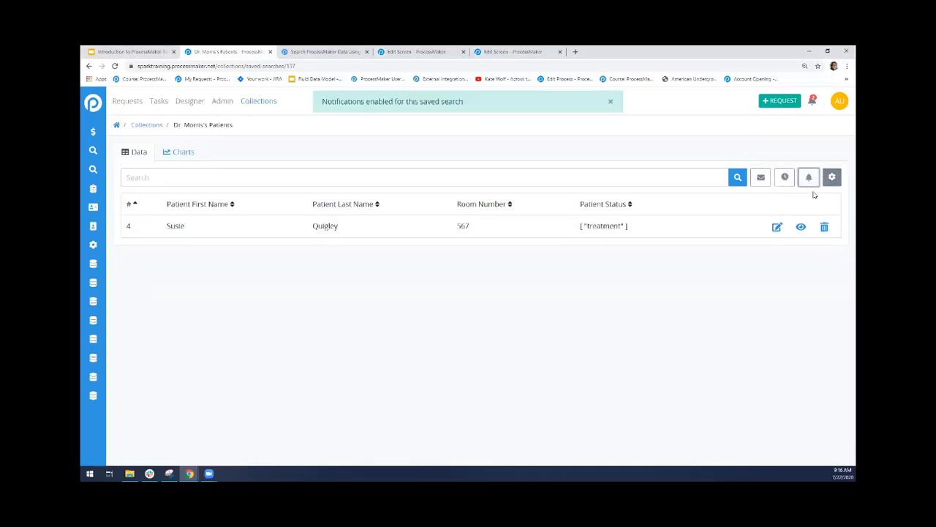
pyautogui.click(812, 101)
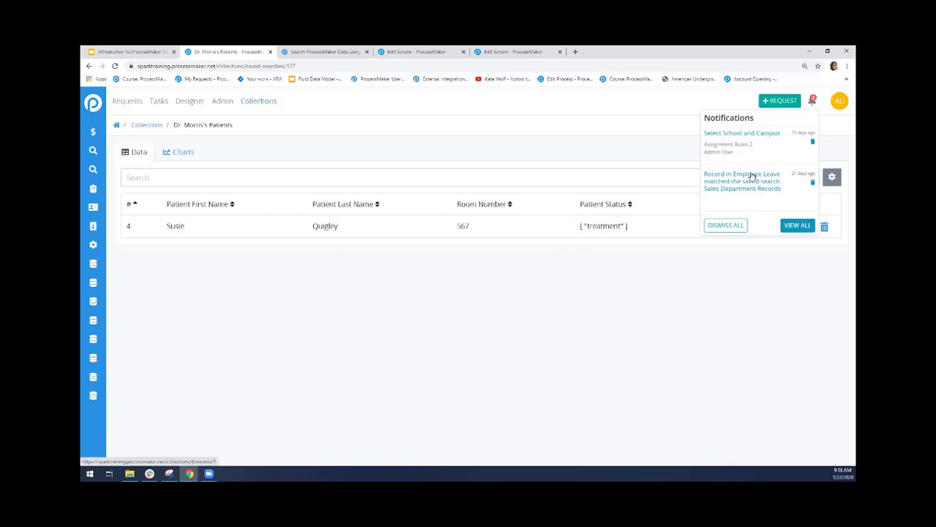
pyautogui.click(777, 276)
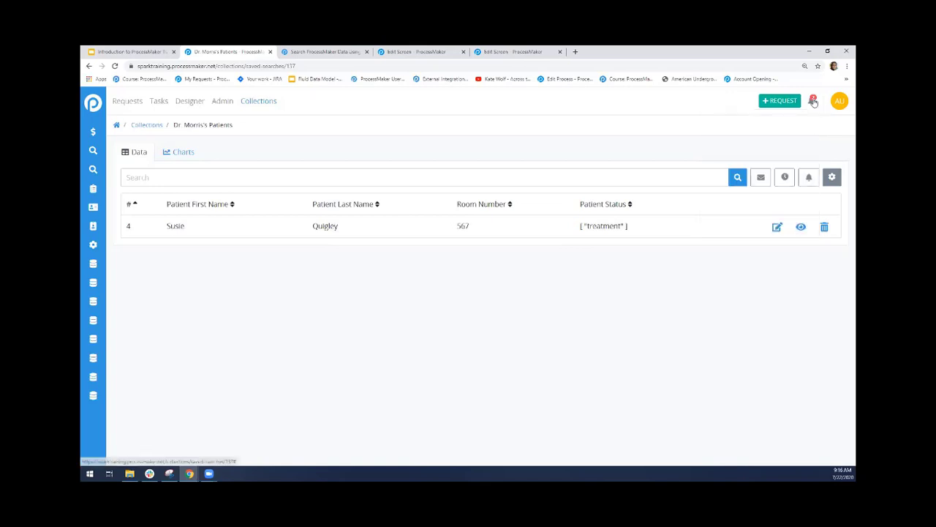
pyautogui.click(812, 100)
pyautogui.click(711, 277)
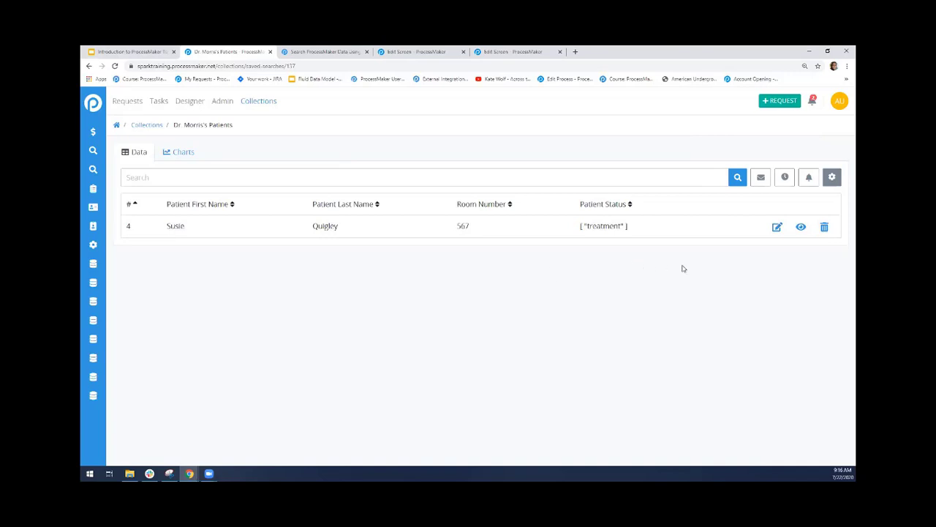
pyautogui.click(814, 101)
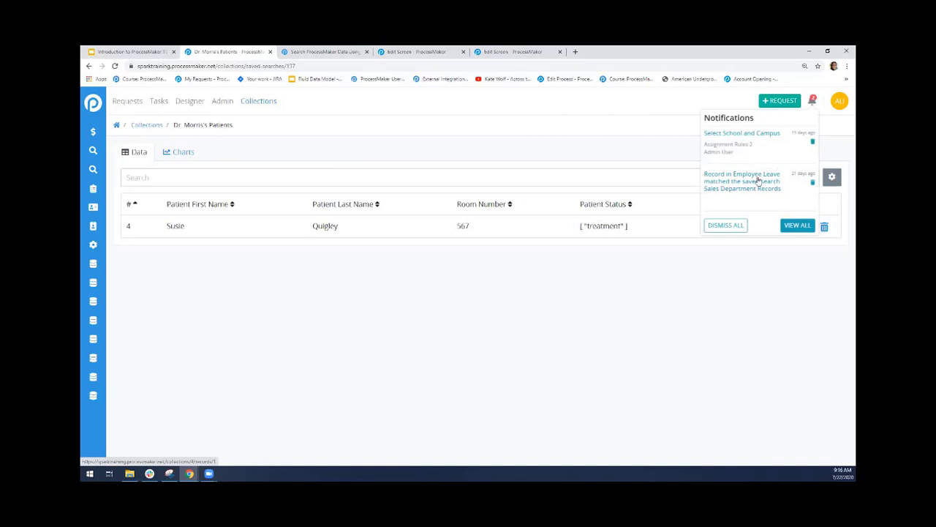
pyautogui.moveTo(789, 191); pyautogui.dragTo(703, 170)
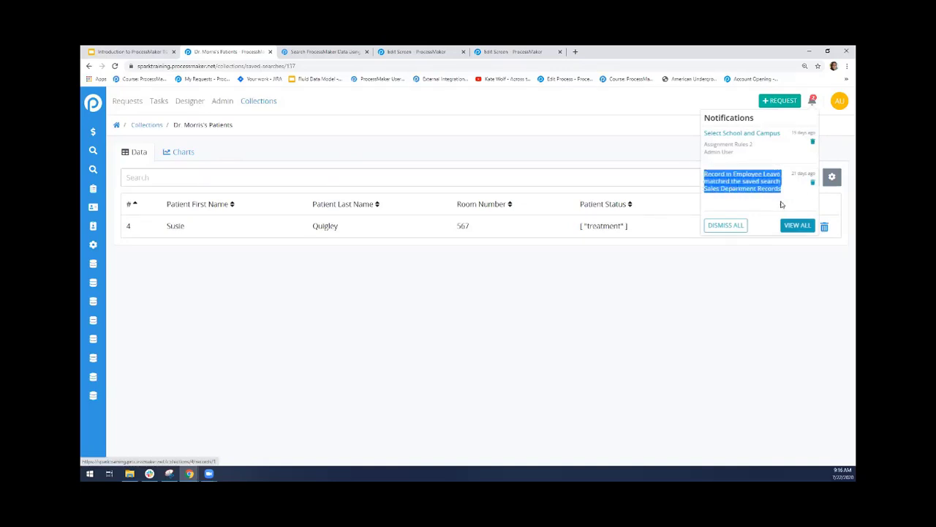
pyautogui.click(769, 205)
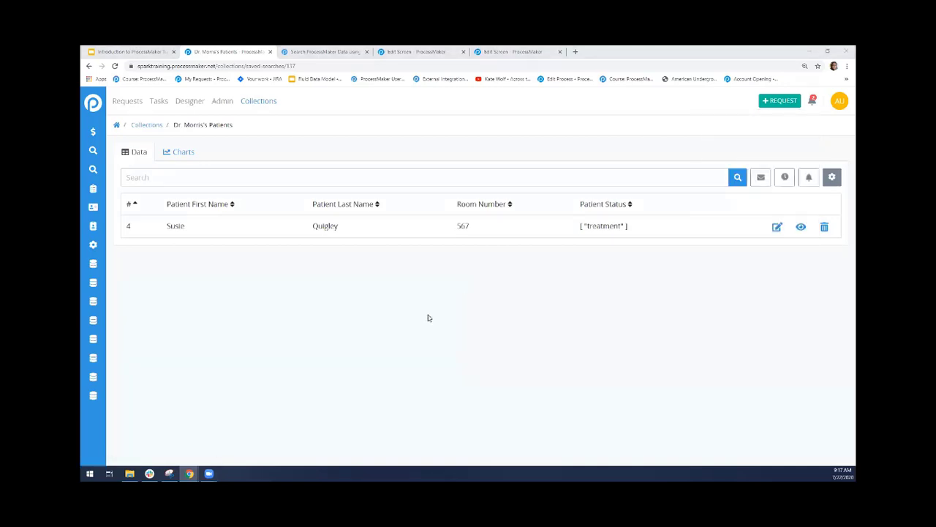
# Open the admin area's Queue Management in a separate browser tab and retry the most recent failed SendReportEmail job
pyautogui.rightClick(223, 101)
pyautogui.click(245, 105)
pyautogui.moveTo(330, 50); pyautogui.dragTo(855, 307)
pyautogui.moveTo(855, 65); pyautogui.dragTo(213, 49)
pyautogui.click(743, 231)
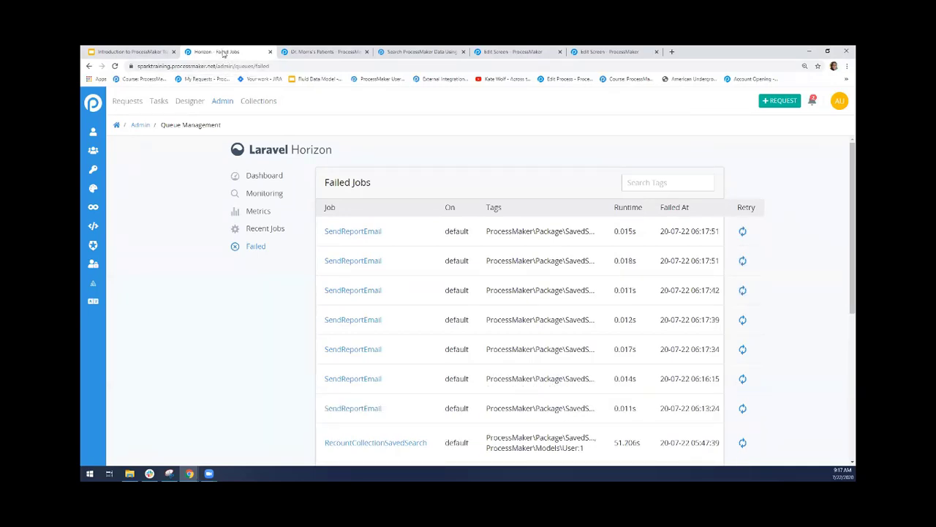
# Switch to Gmail, read the "purchase order requests" report email, and download and preview its report.csv attachment
pyautogui.moveTo(223, 53); pyautogui.dragTo(855, 281)
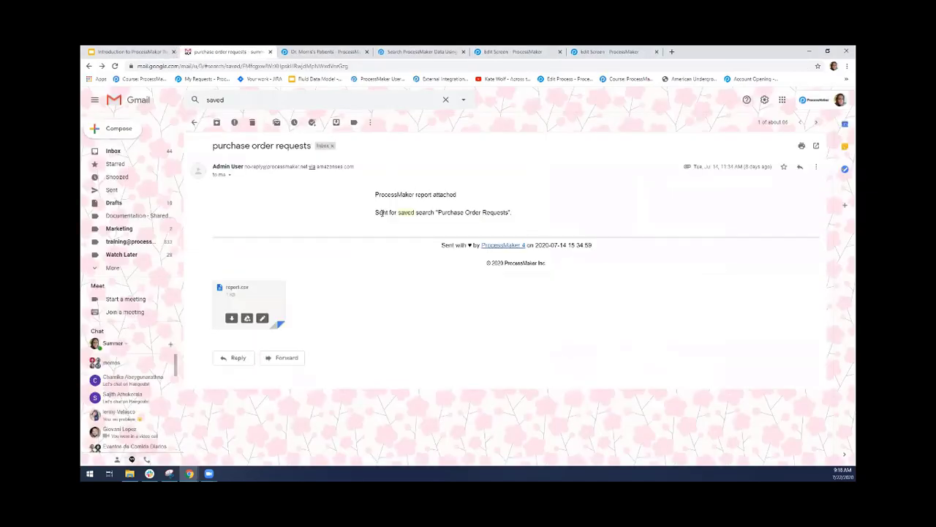
pyautogui.tripleClick(400, 195)
pyautogui.click(469, 206)
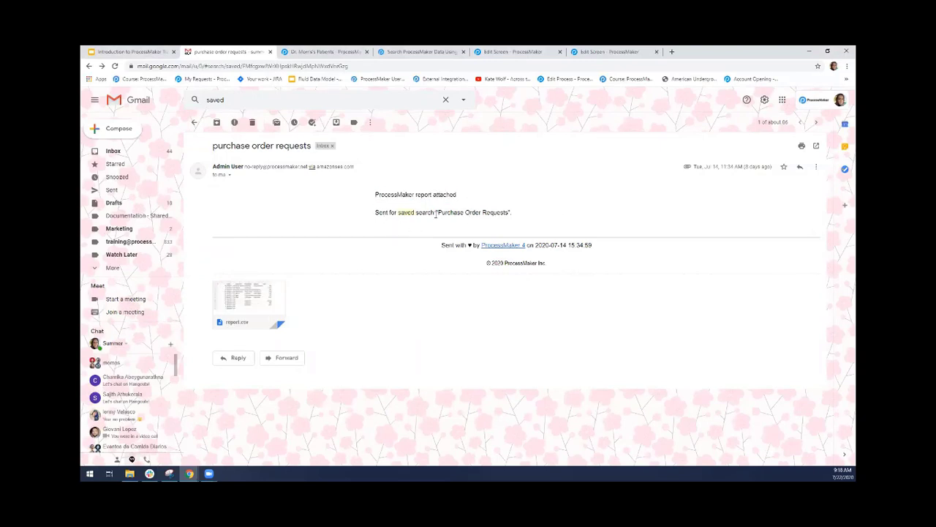
pyautogui.moveTo(268, 305)
pyautogui.click(233, 318)
pyautogui.click(242, 302)
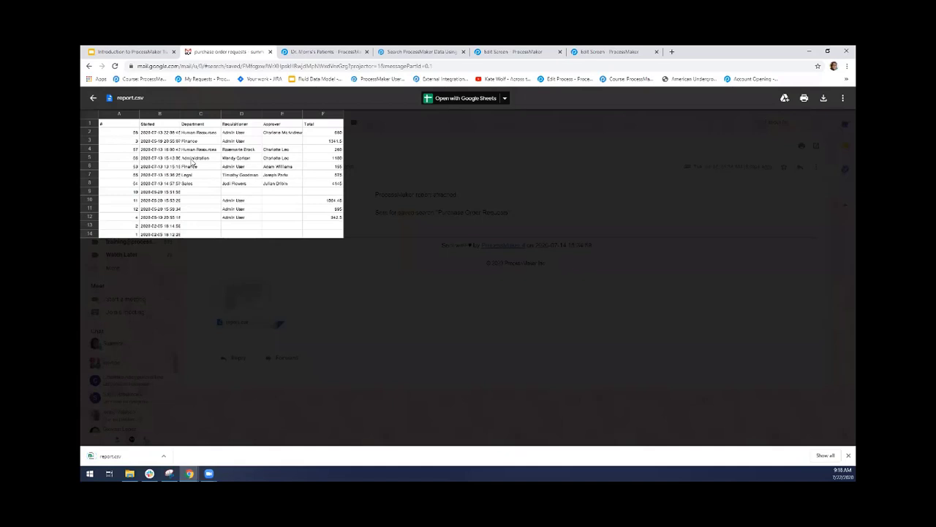
# Open report.csv in Google Sheets and widen the columns from # to Total to fit their contents
pyautogui.click(463, 98)
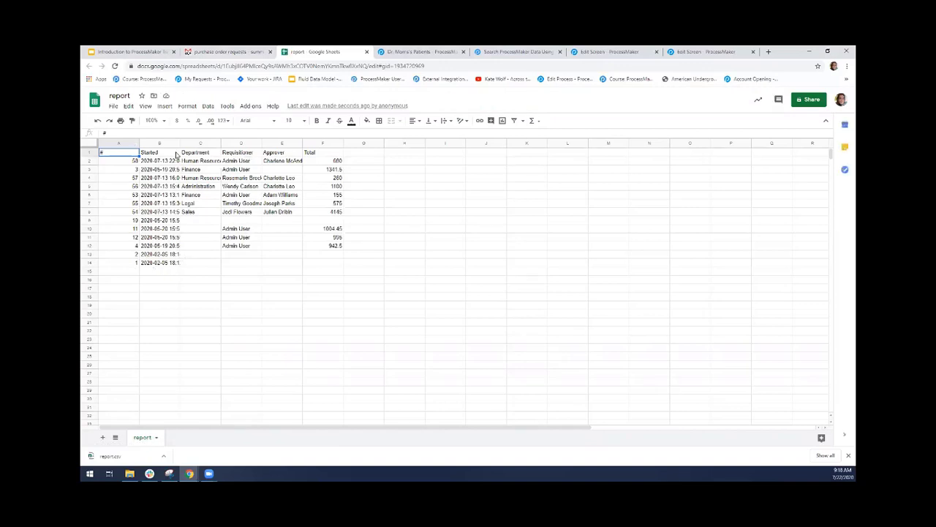
pyautogui.moveTo(139, 142); pyautogui.dragTo(446, 143)
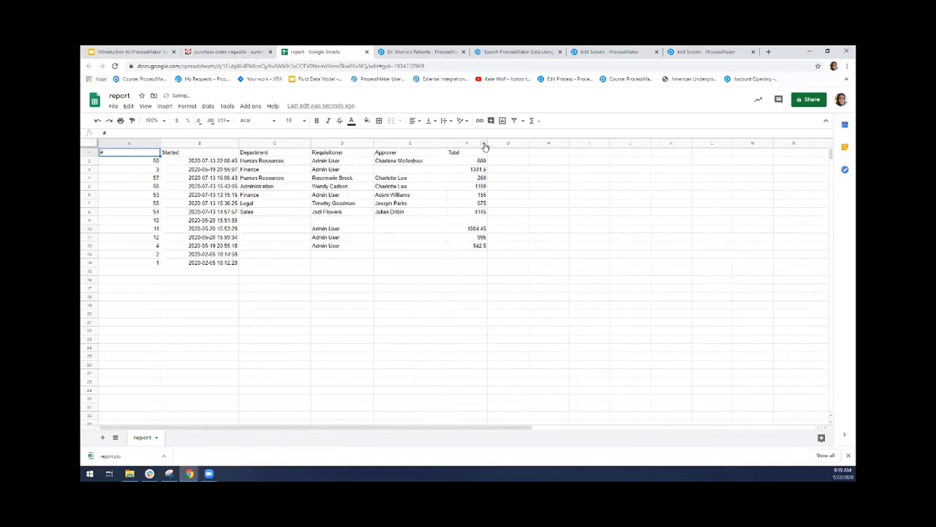
pyautogui.click(484, 145)
pyautogui.click(671, 211)
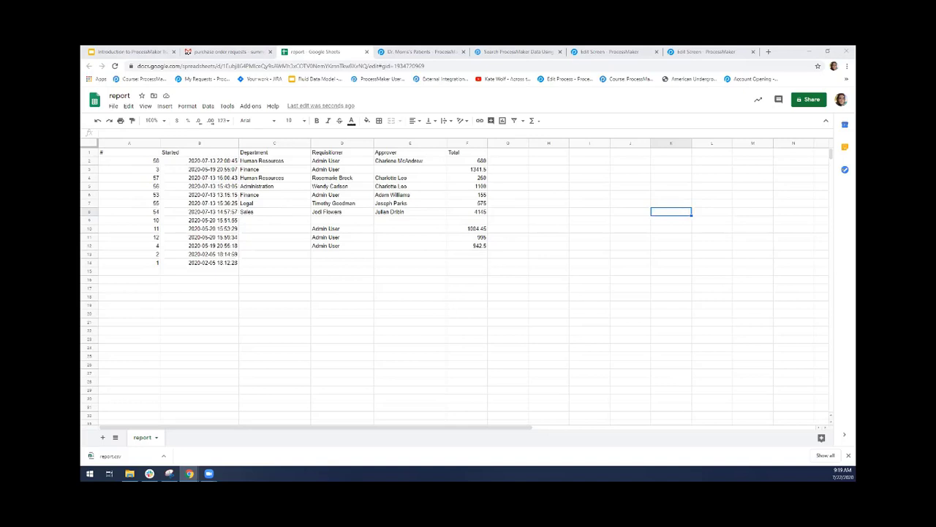
# View the Purchase Order Requests saved search beside the report's tab, then return to the report and open the downloaded report.csv
pyautogui.moveTo(485, 48); pyautogui.dragTo(390, 53)
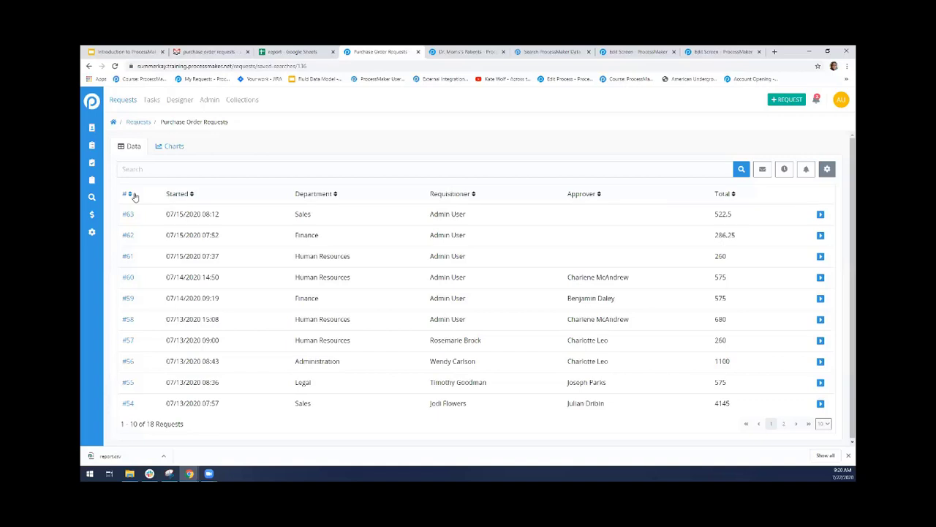
pyautogui.click(285, 51)
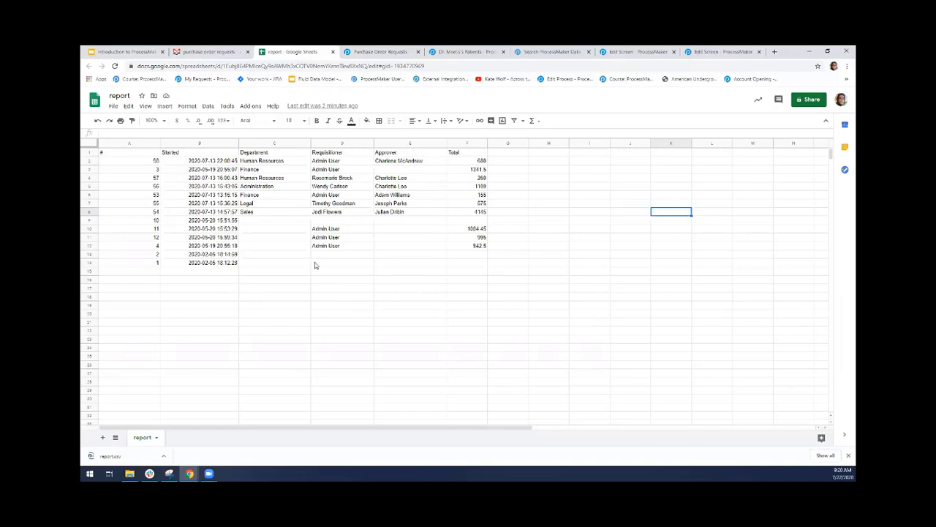
pyautogui.click(129, 456)
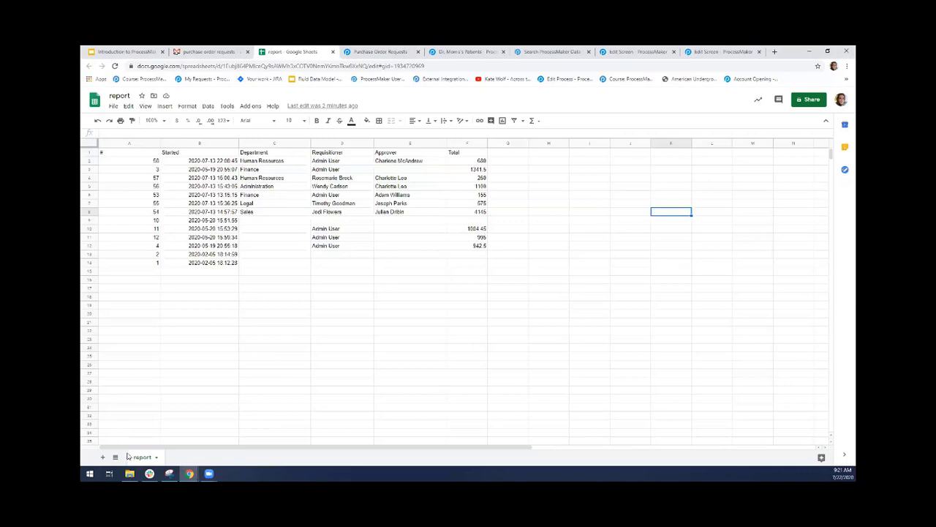
pyautogui.click(846, 65)
pyautogui.click(721, 265)
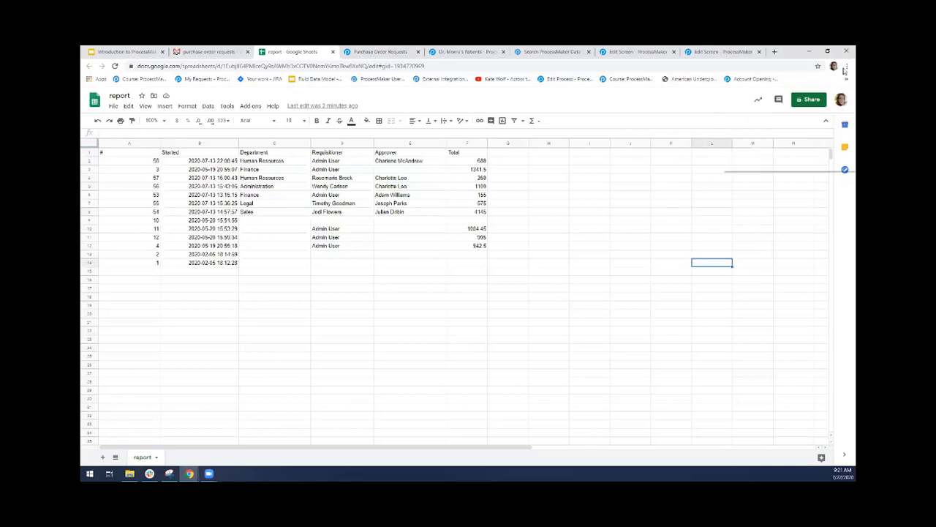
pyautogui.click(846, 66)
pyautogui.click(688, 206)
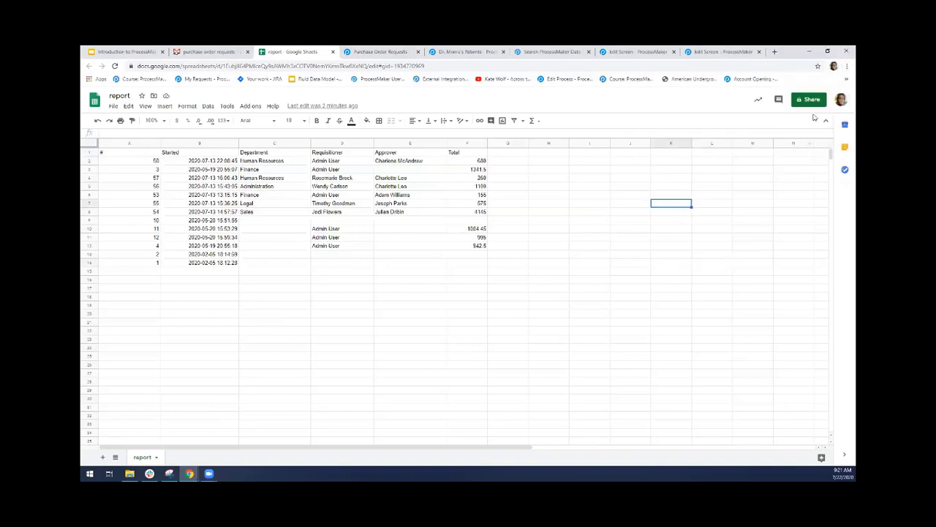
pyautogui.click(845, 81)
pyautogui.click(845, 80)
pyautogui.click(845, 80)
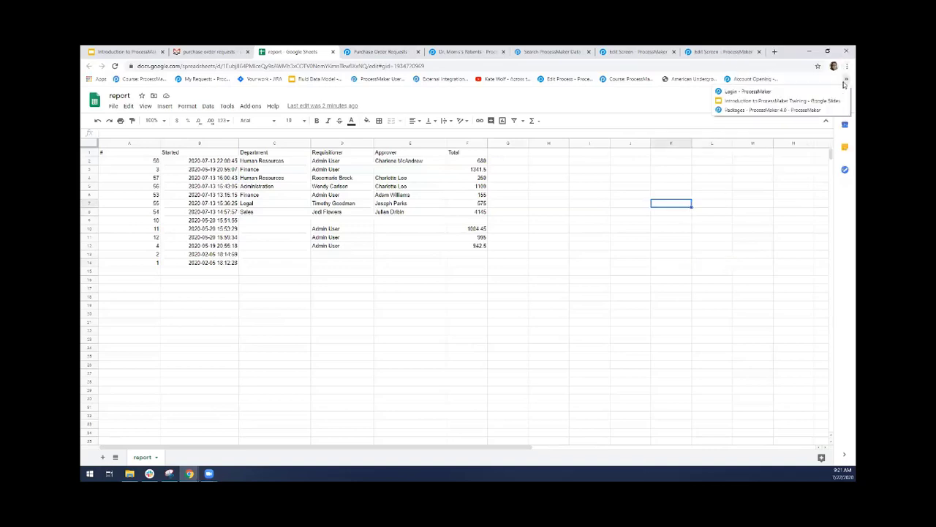
pyautogui.click(771, 195)
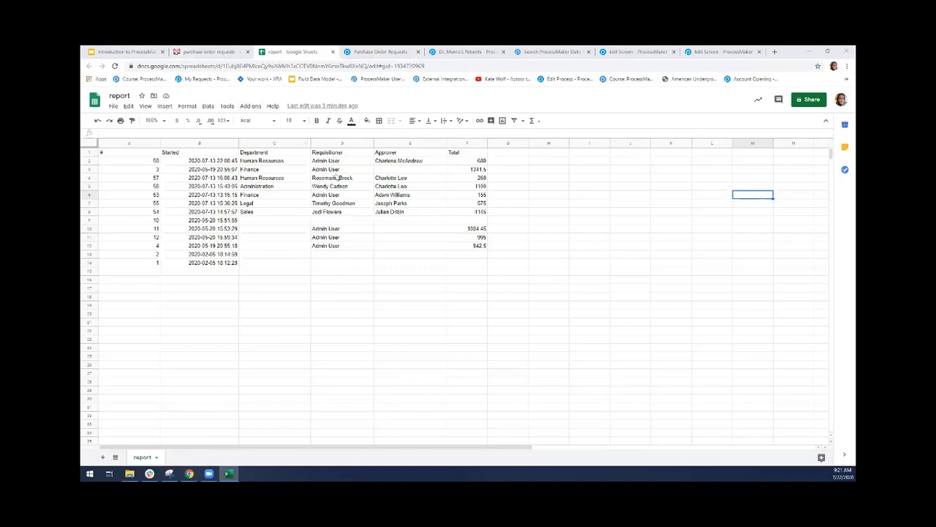
# Return to the attachment preview in Gmail and check the file name report.csv
pyautogui.click(194, 49)
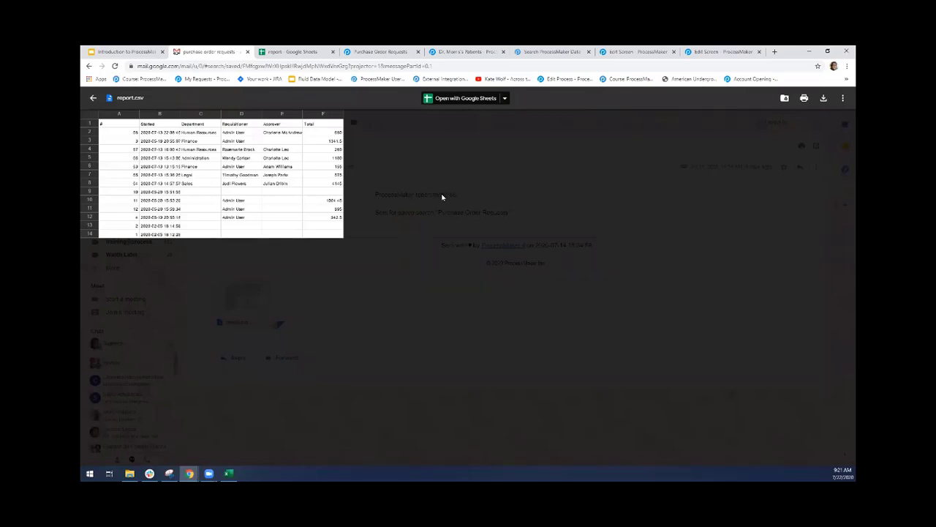
pyautogui.doubleClick(133, 99)
pyautogui.moveTo(118, 98); pyautogui.dragTo(137, 107)
pyautogui.click(160, 107)
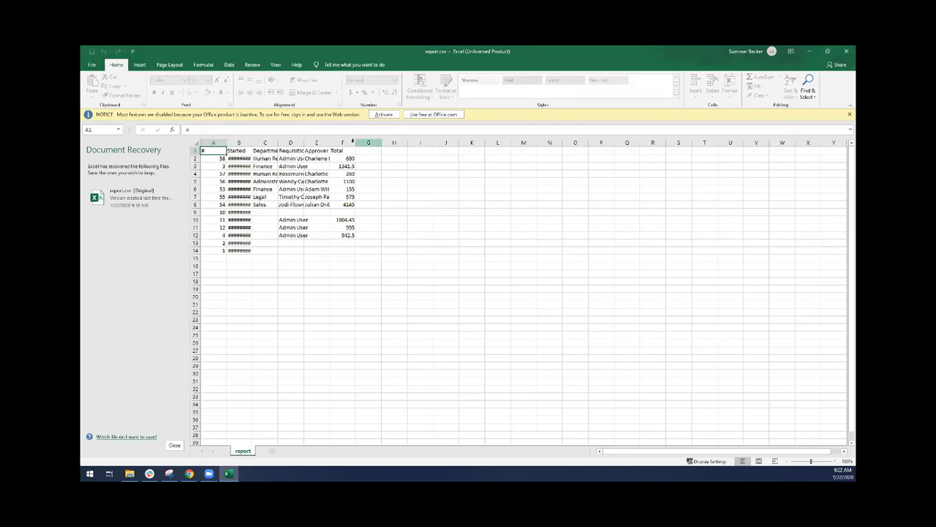
# Examine report.csv in Excel, checking the Started date, the columns from # to Total, and the first Approver entry
pyautogui.click(385, 204)
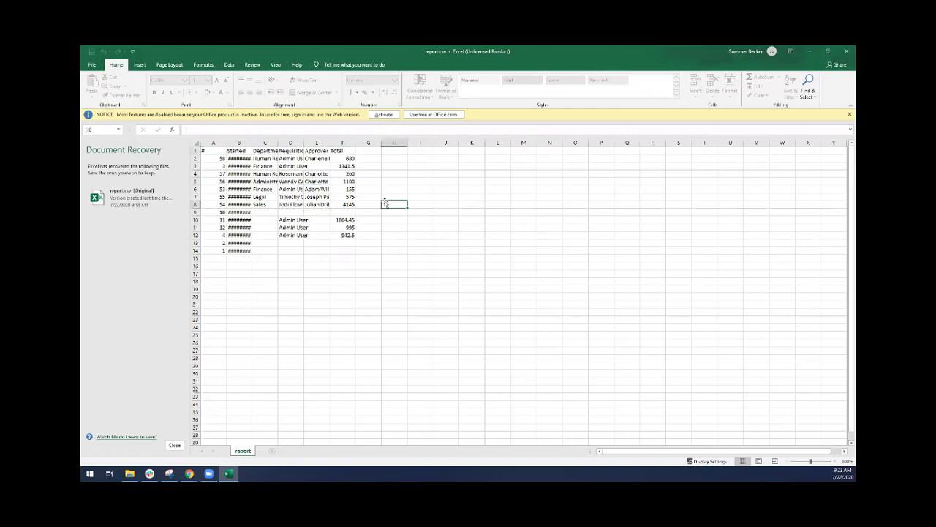
pyautogui.click(247, 159)
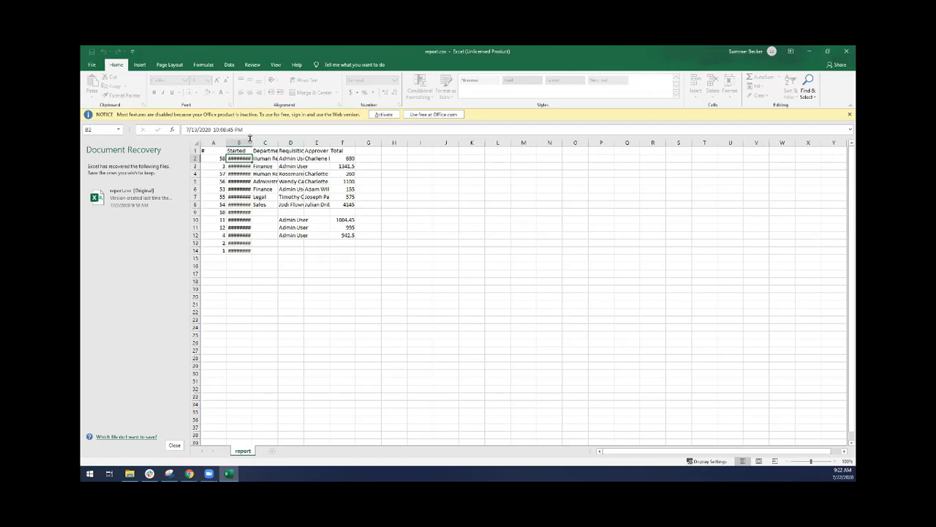
pyautogui.moveTo(226, 144); pyautogui.dragTo(370, 142)
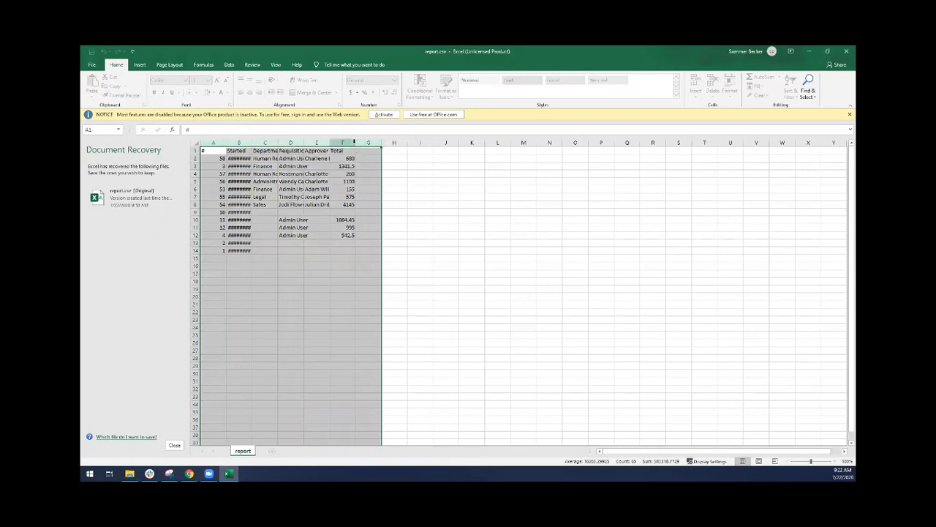
pyautogui.click(446, 181)
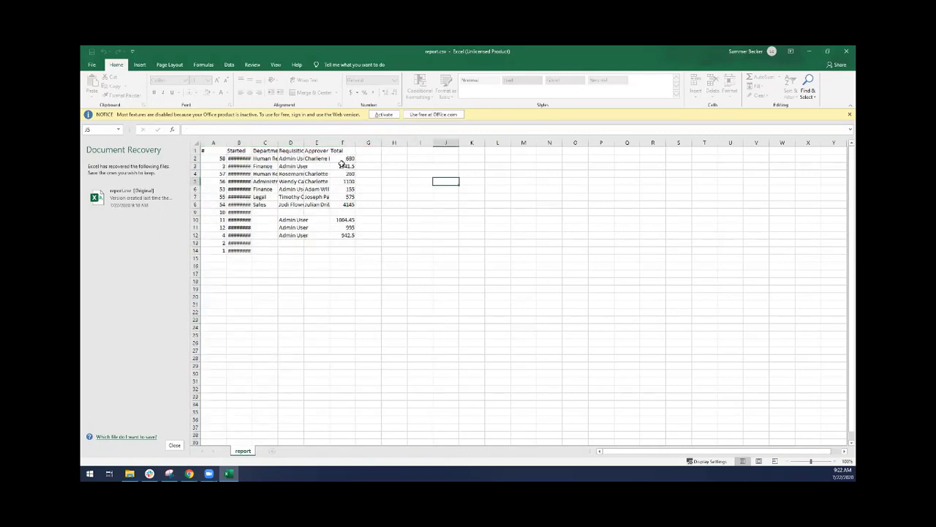
pyautogui.click(291, 251)
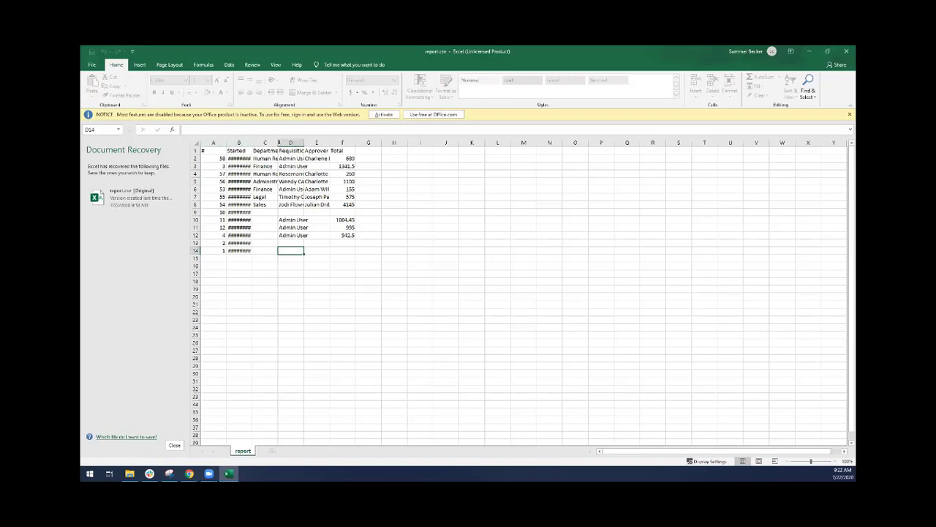
pyautogui.click(322, 158)
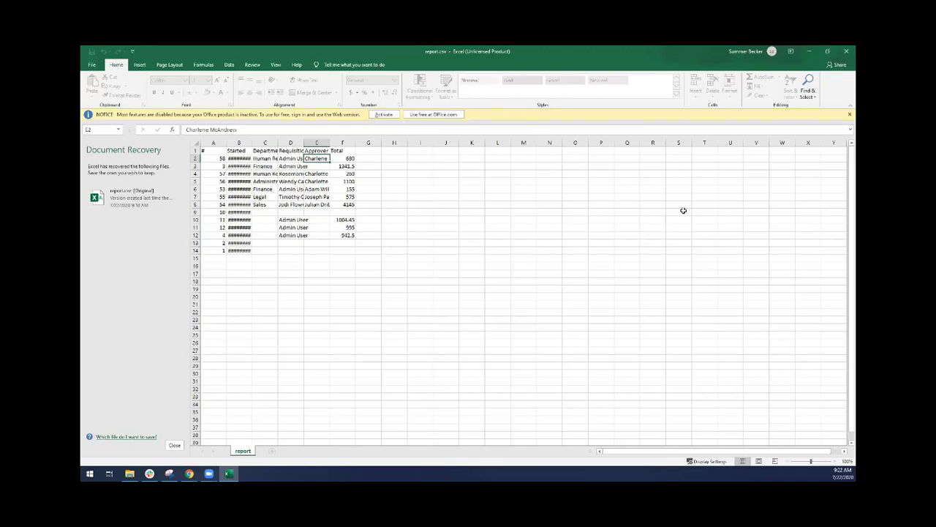
# Close report.csv in Excel and the report spreadsheet in Google Sheets
pyautogui.click(189, 474)
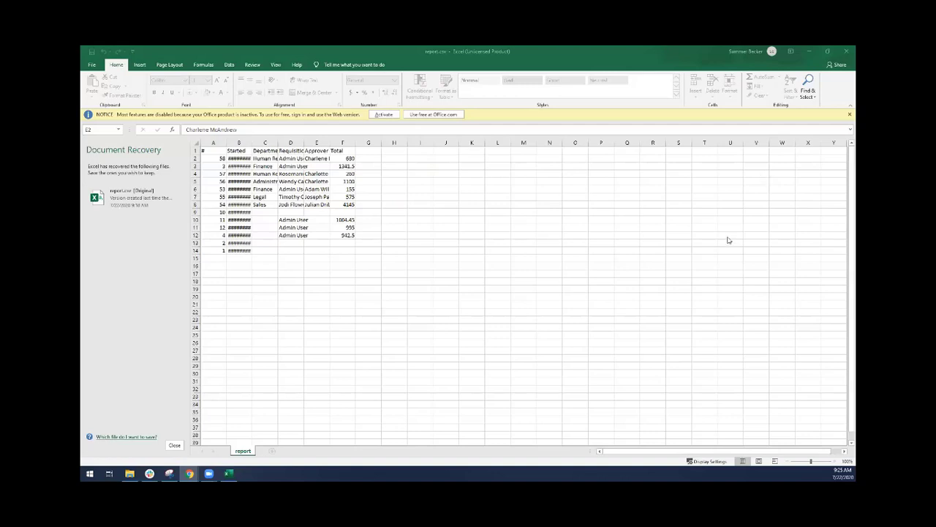
pyautogui.click(845, 52)
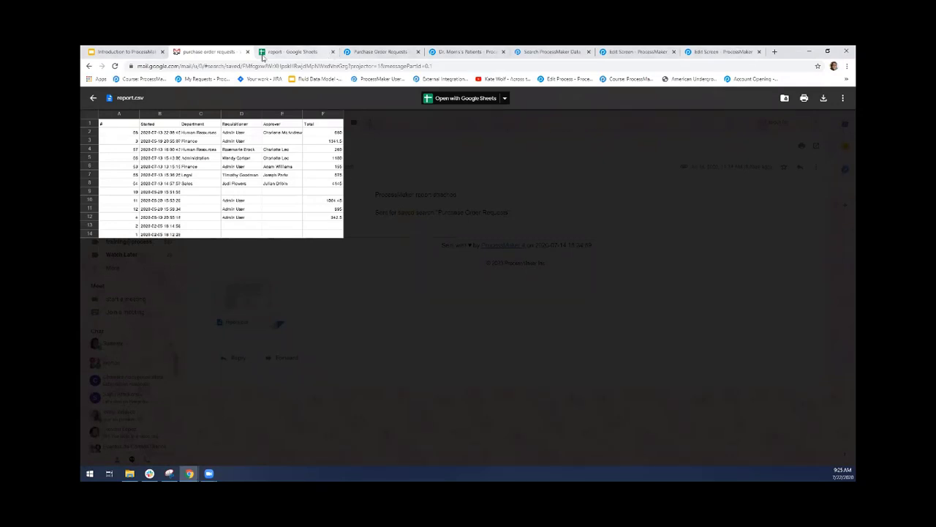
pyautogui.click(322, 52)
pyautogui.click(333, 52)
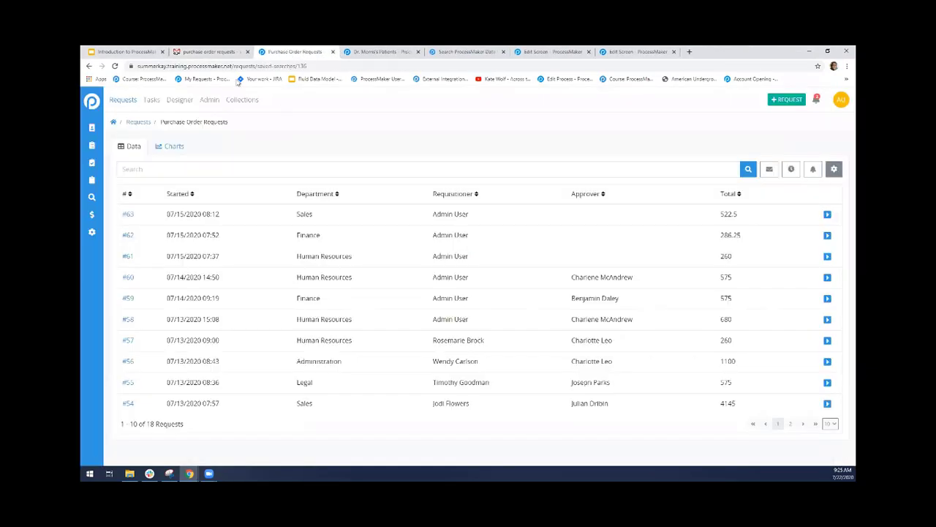
# Return to Gmail, close the report.csv preview and go back to the inbox
pyautogui.click(249, 51)
pyautogui.click(93, 98)
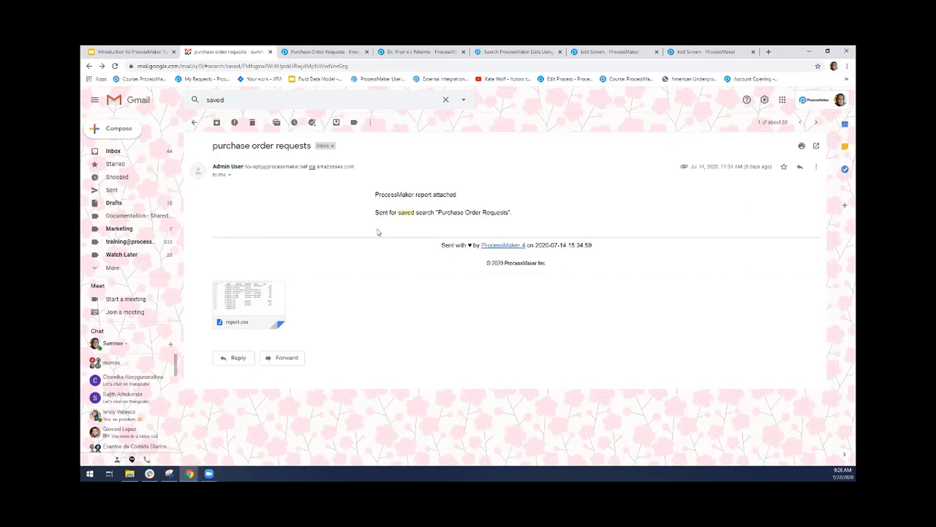
pyautogui.click(141, 151)
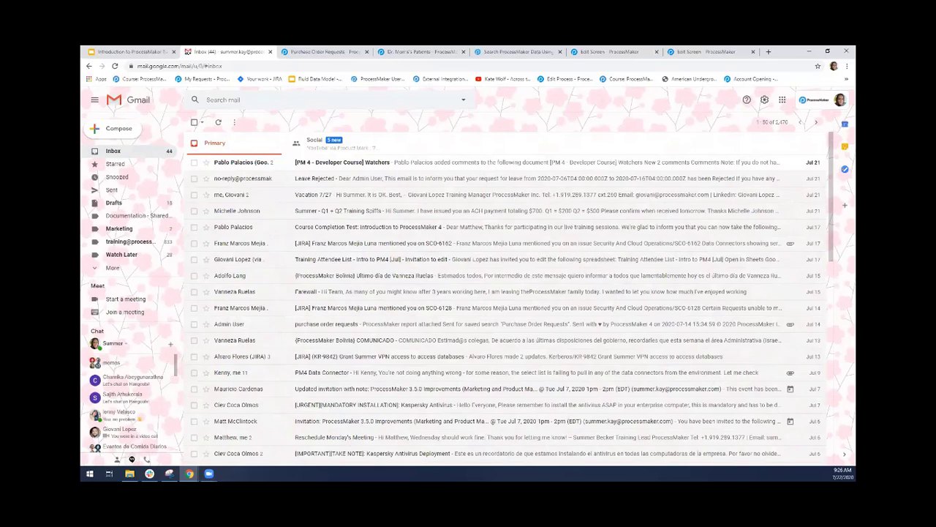
# Highlight the Patient Status value in the doctor's patients saved search in ProcessMaker, and open the Requests page in a separate browser tab
pyautogui.click(399, 52)
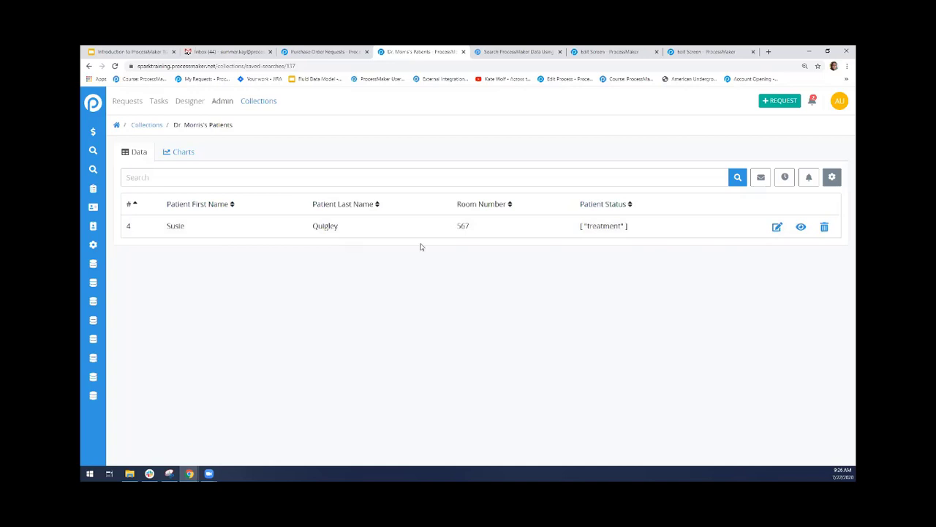
pyautogui.moveTo(576, 230); pyautogui.dragTo(635, 231)
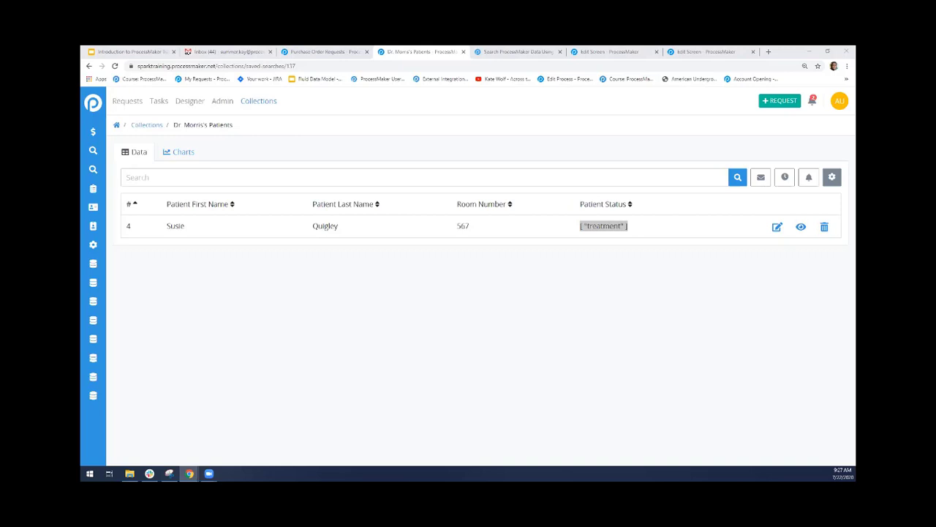
pyautogui.click(127, 104)
pyautogui.rightClick(127, 103)
pyautogui.click(135, 108)
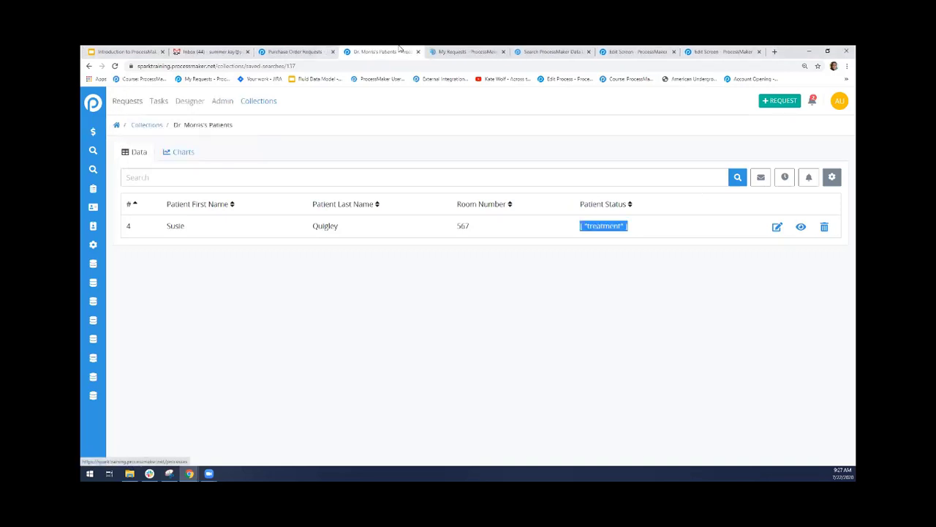
pyautogui.click(457, 50)
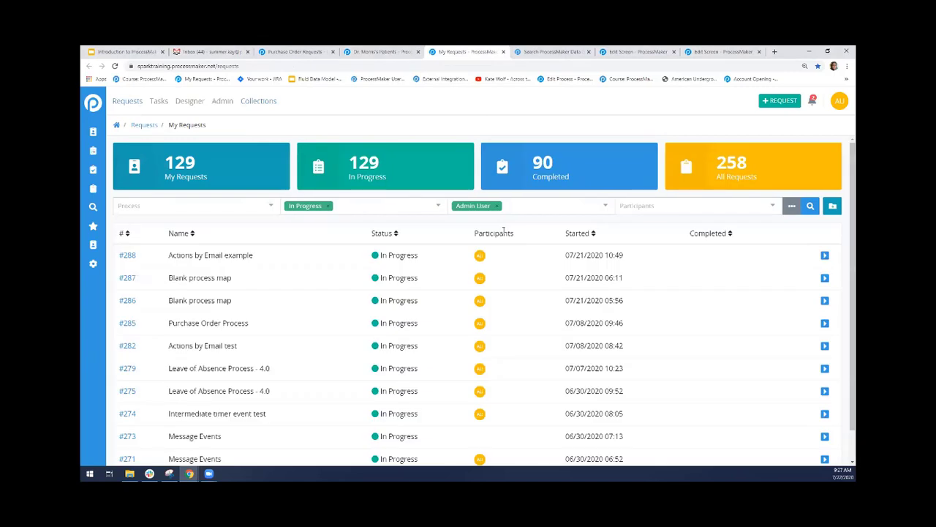
pyautogui.click(370, 52)
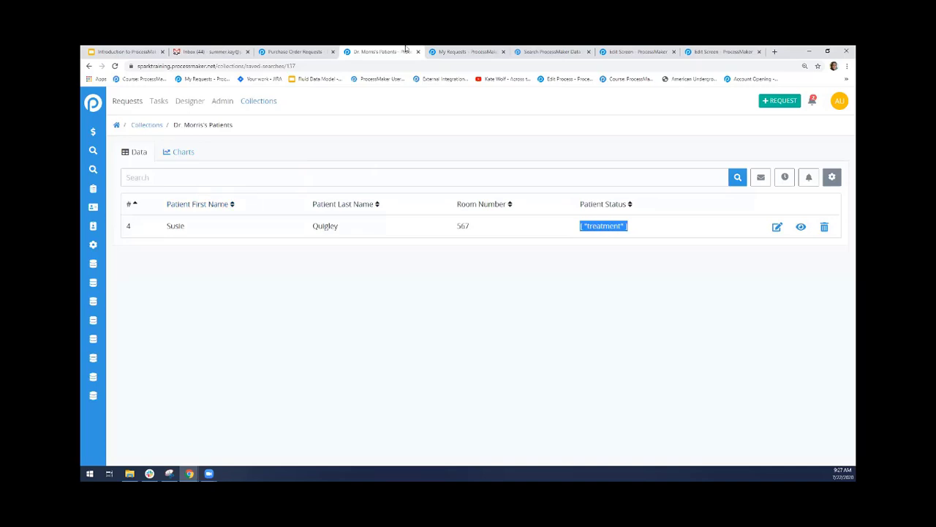
pyautogui.click(454, 51)
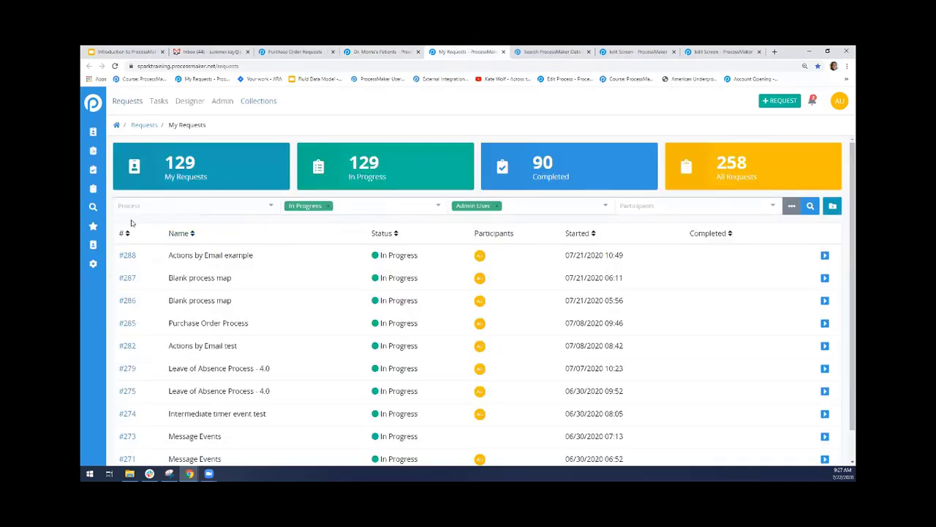
# Filter the requests by the processes Leave of Absence Process - 4.0 and Actions by Email test
pyautogui.click(248, 206)
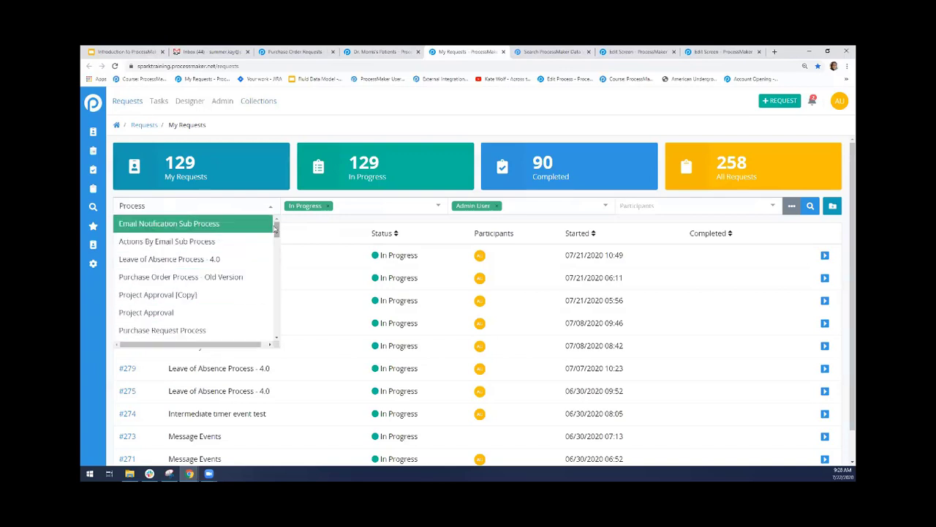
pyautogui.moveTo(278, 238)
pyautogui.mouseDown()
pyautogui.moveTo(278, 330)
pyautogui.moveTo(270, 223)
pyautogui.mouseUp()
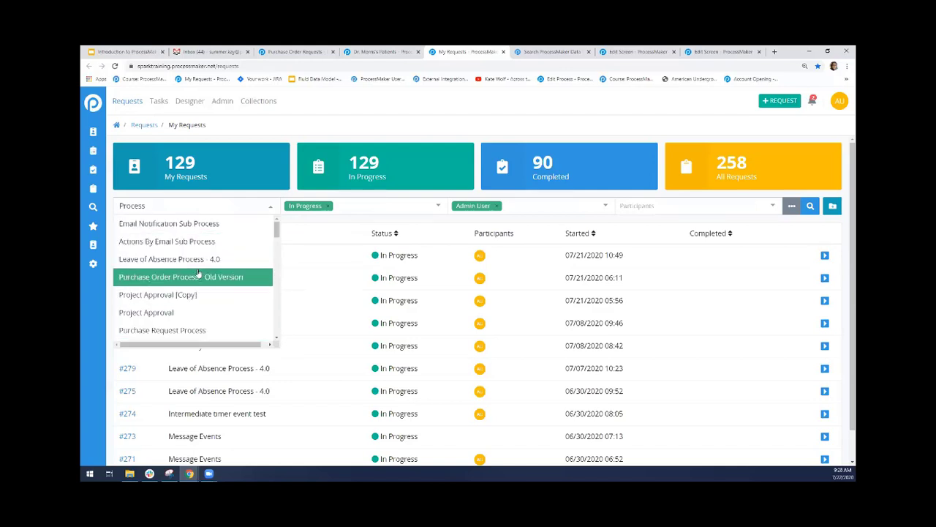
pyautogui.click(135, 265)
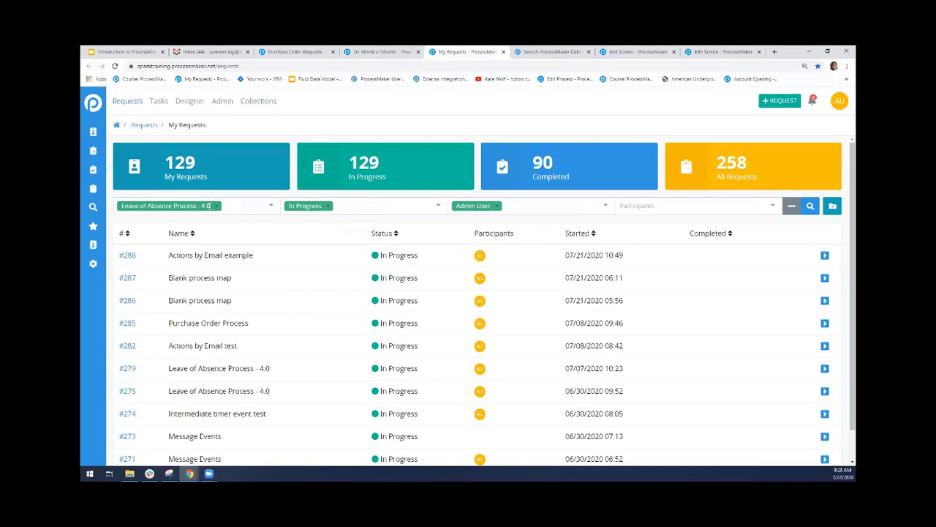
pyautogui.click(243, 206)
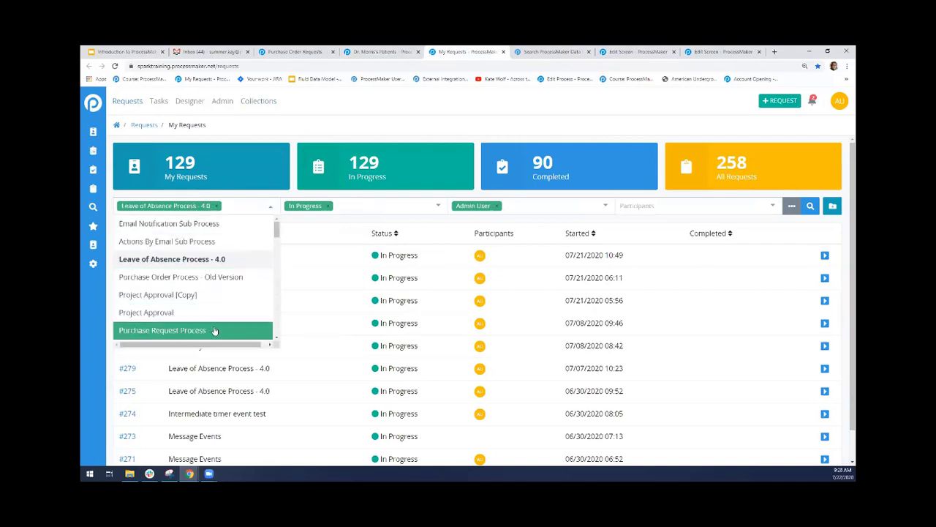
pyautogui.scroll(-5, 278, 238)
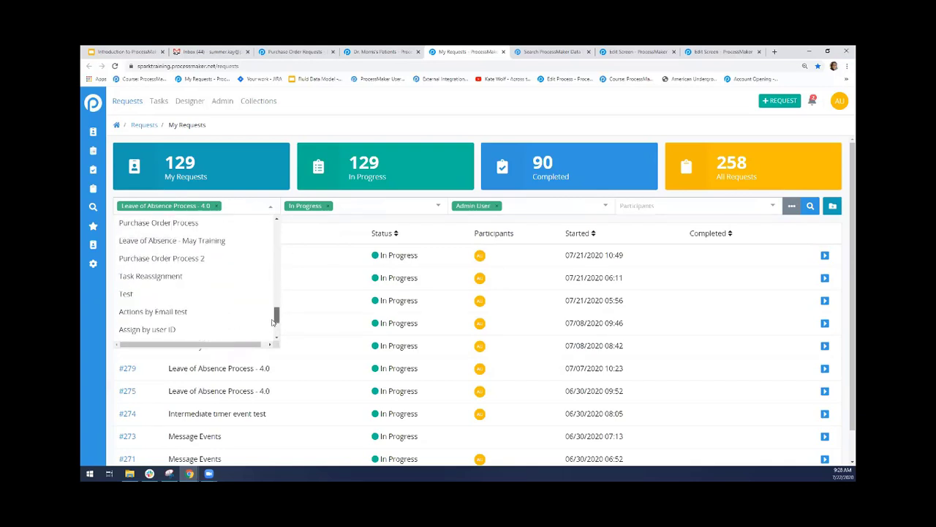
pyautogui.click(208, 310)
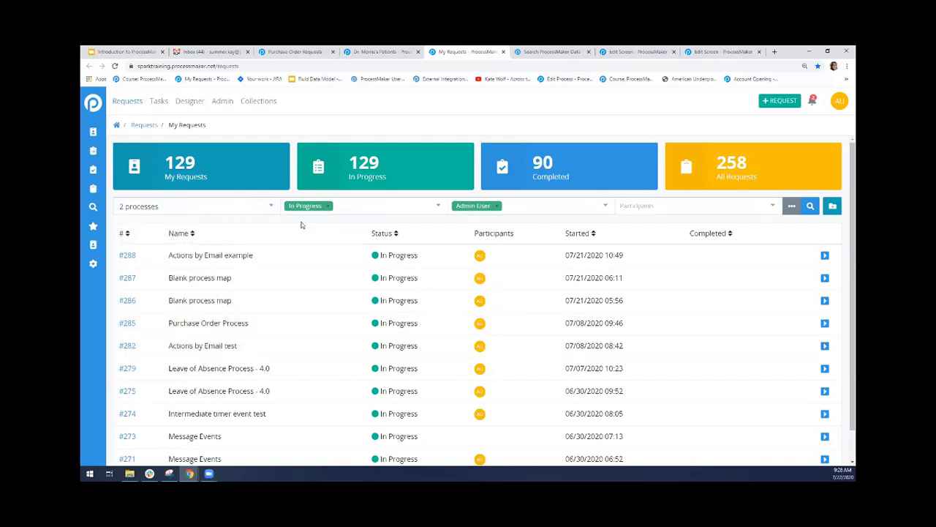
# Add the Completed and Error statuses to the request status filter
pyautogui.click(386, 207)
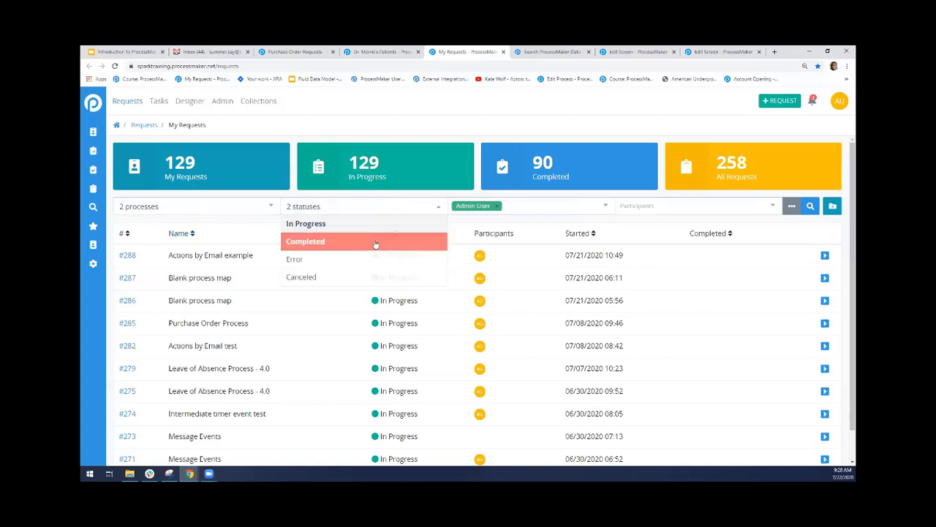
pyautogui.click(371, 243)
pyautogui.click(400, 207)
pyautogui.click(384, 259)
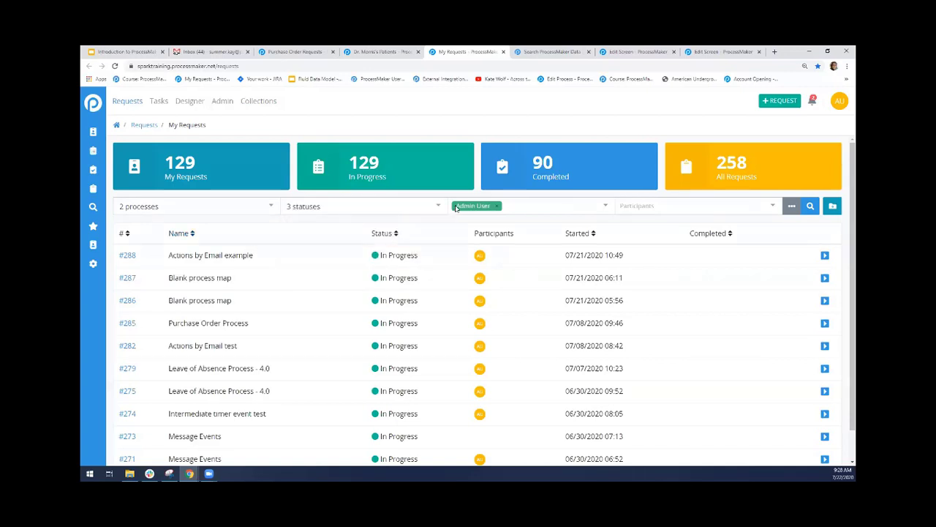
# Look through the requester and participant filter options, and view the chosen filters as an advanced search query before returning to basic search
pyautogui.click(527, 207)
pyautogui.click(695, 205)
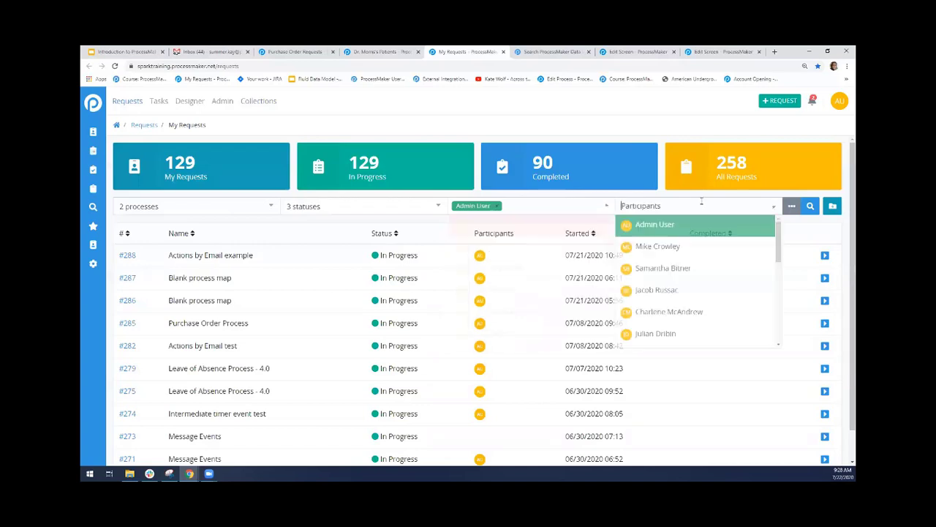
pyautogui.click(572, 201)
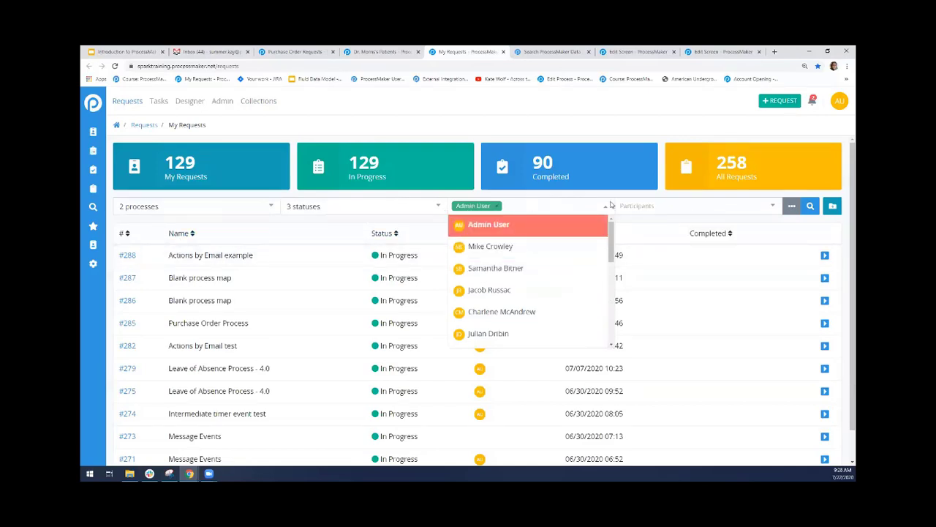
pyautogui.click(727, 209)
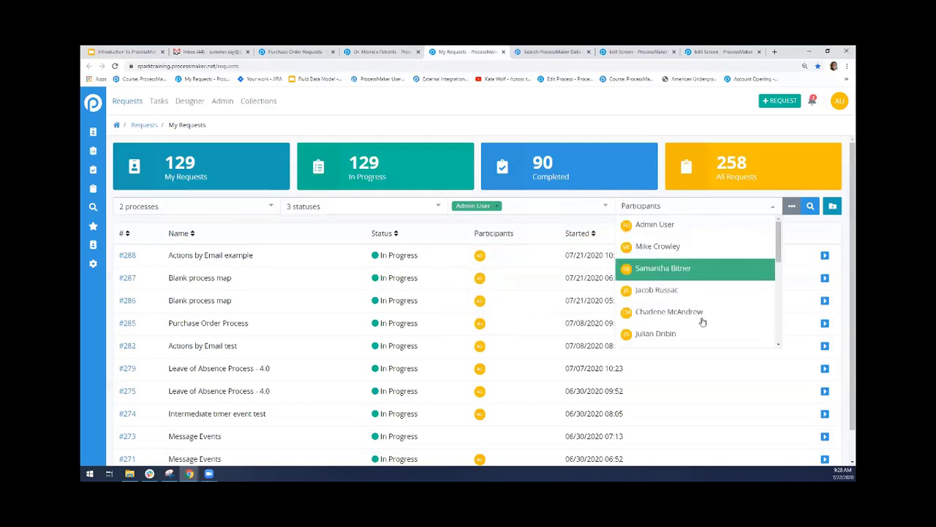
pyautogui.click(677, 131)
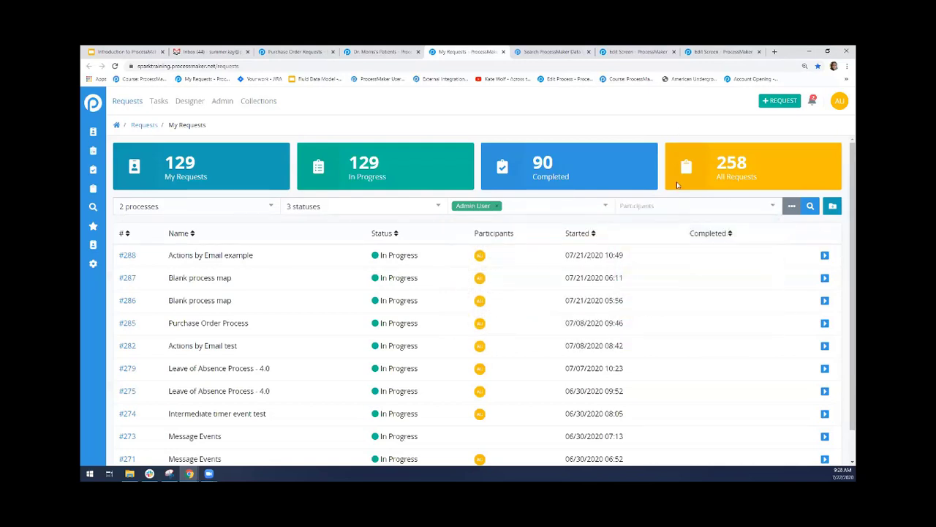
pyautogui.click(790, 207)
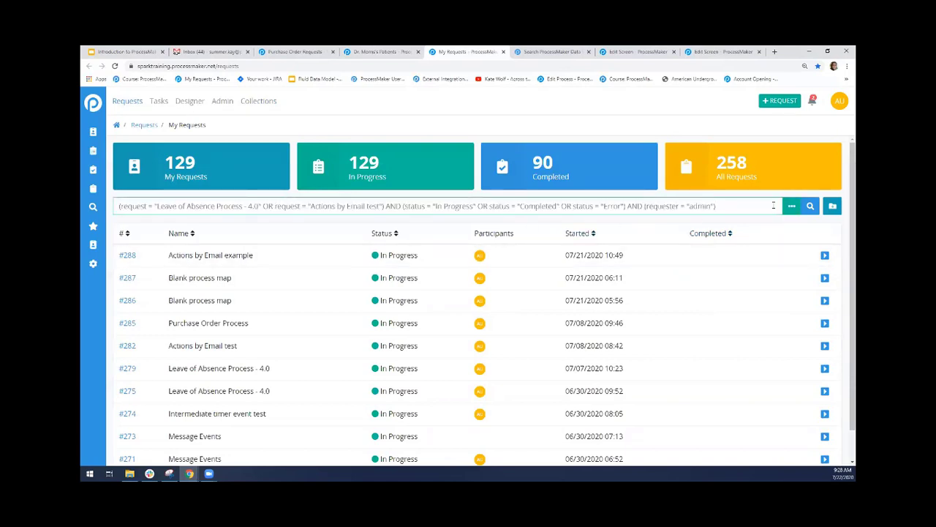
pyautogui.click(791, 207)
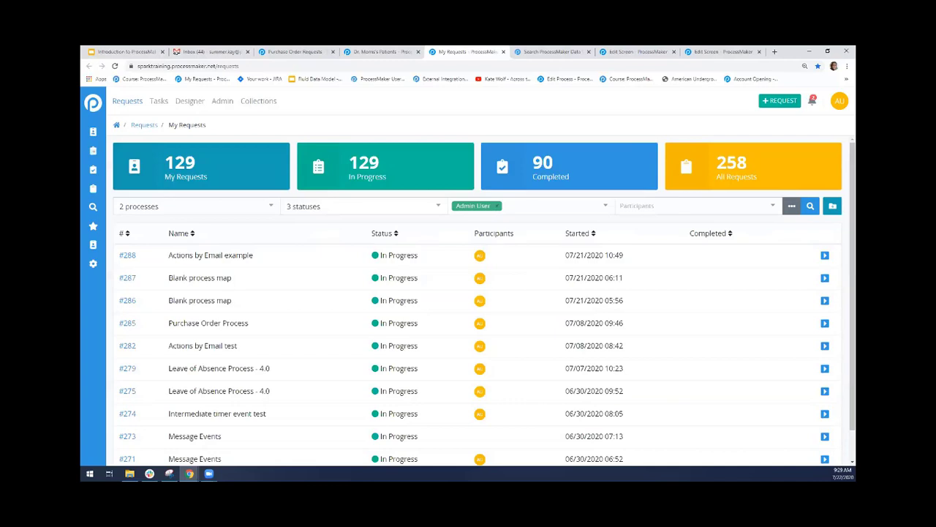
# Revisit the doctor's patients saved search, clear its text highlight, and bring up the Patient Intake Form in the screen builder
pyautogui.click(382, 52)
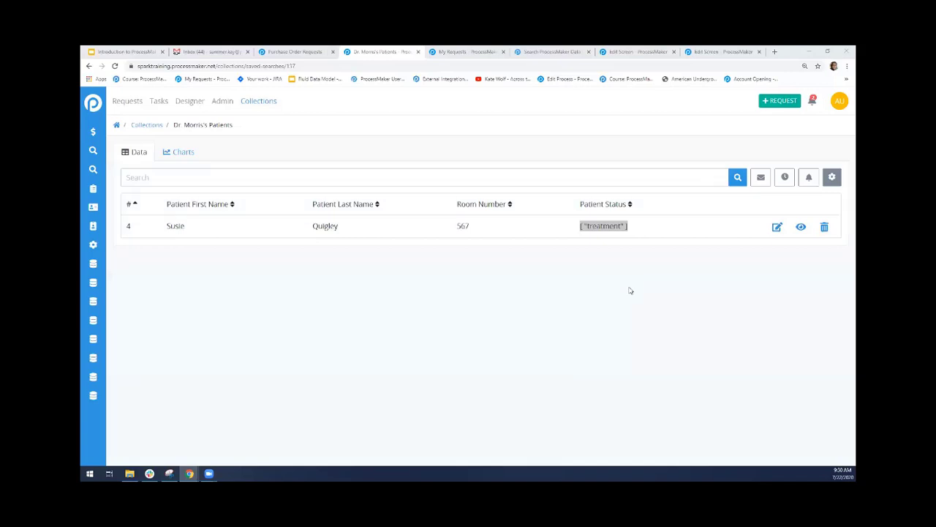
pyautogui.click(689, 284)
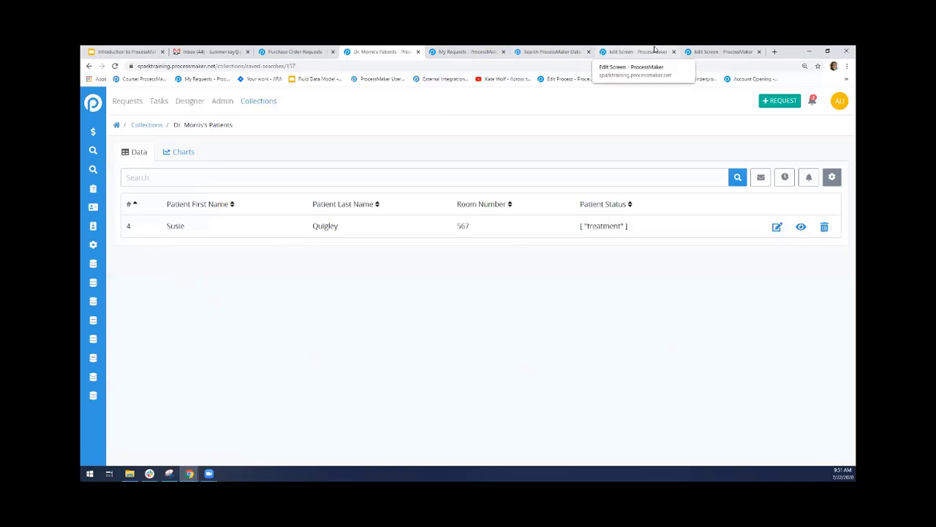
pyautogui.click(485, 49)
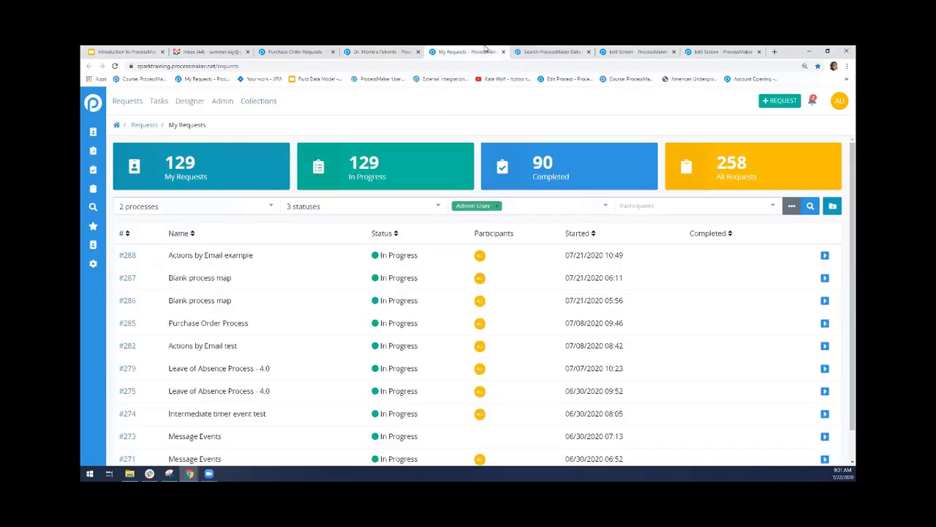
pyautogui.click(549, 49)
pyautogui.click(621, 50)
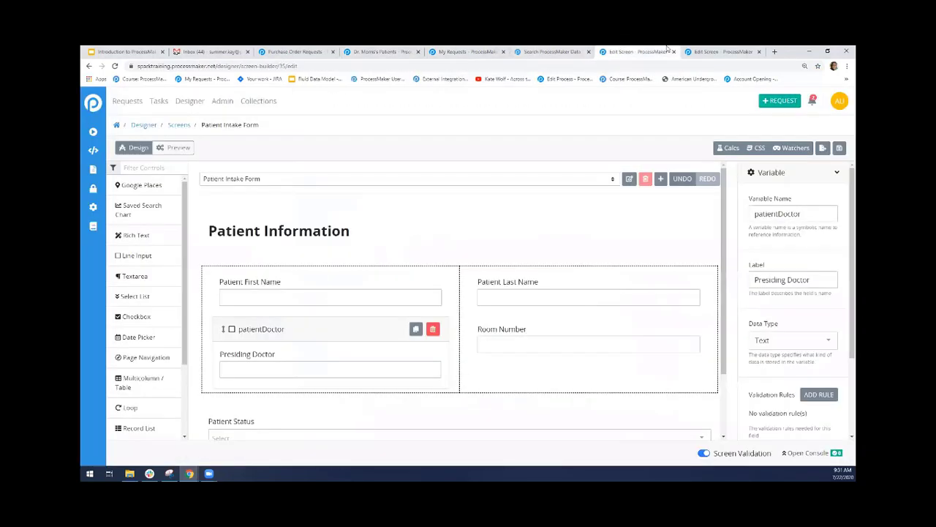
# Revisit the Purchase Order Requests saved search and view its charts, looking through the rows of the list chart
pyautogui.click(714, 50)
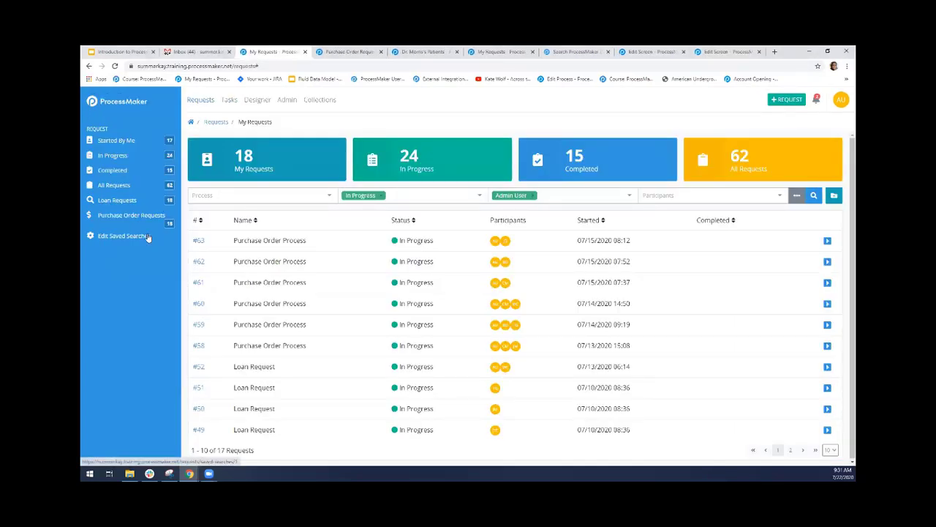
pyautogui.click(120, 221)
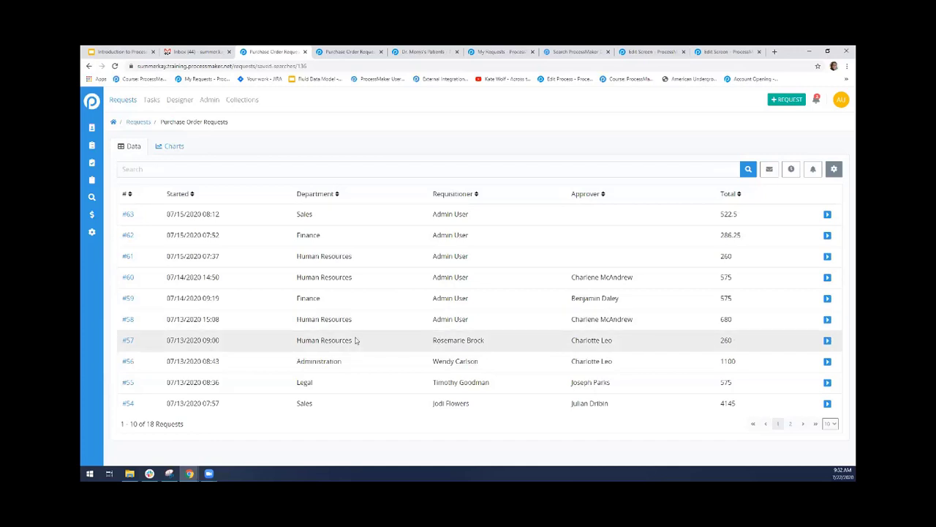
pyautogui.click(172, 149)
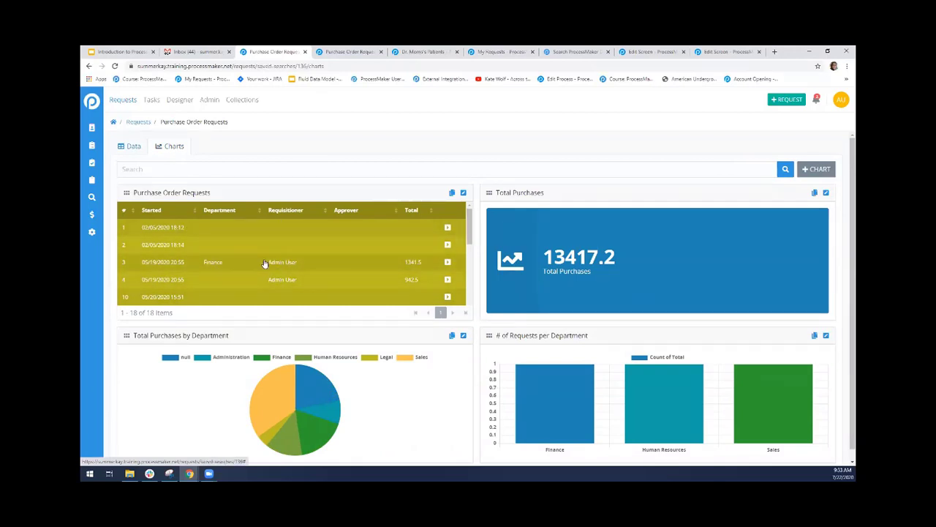
pyautogui.moveTo(471, 229); pyautogui.dragTo(472, 278)
pyautogui.scroll(-1, 472, 278)
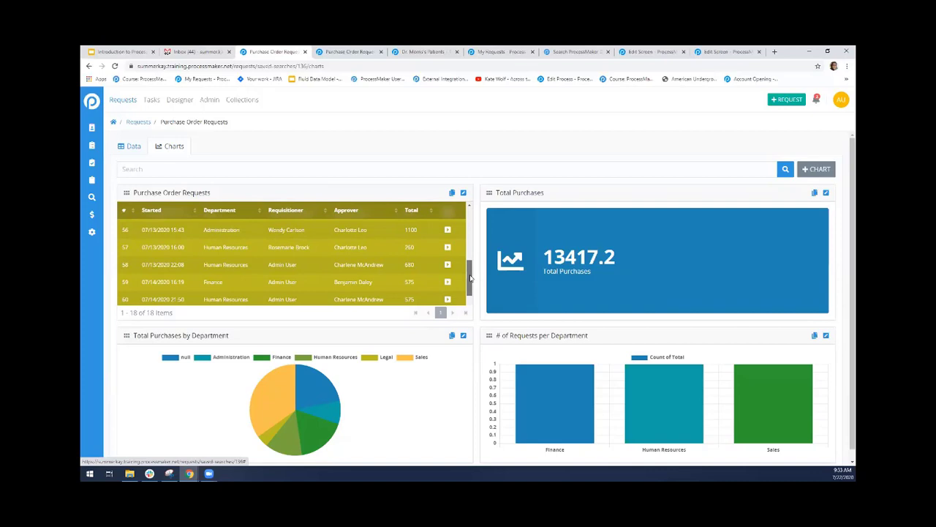
pyautogui.scroll(5, 446, 249)
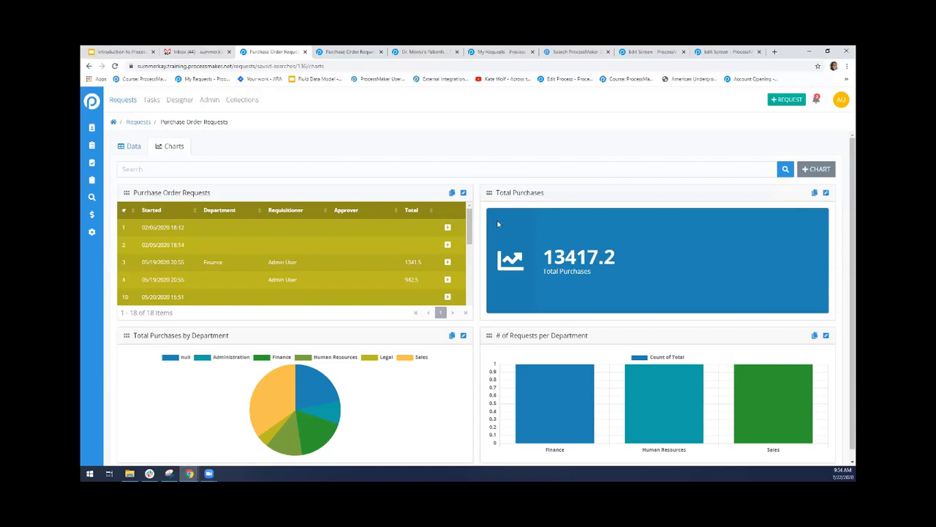
# Bring up the user administration in a new browser tab and view the first listed user's group memberships
pyautogui.rightClick(213, 103)
pyautogui.click(234, 110)
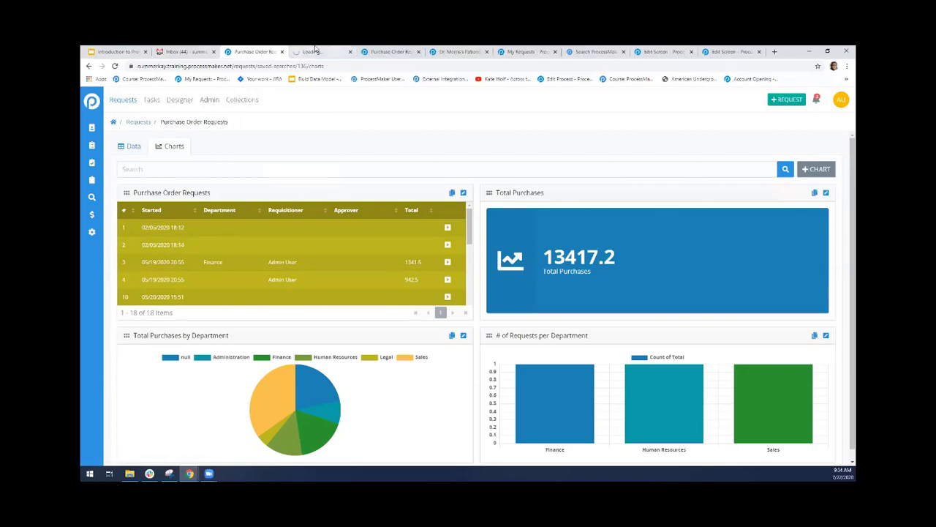
pyautogui.click(315, 51)
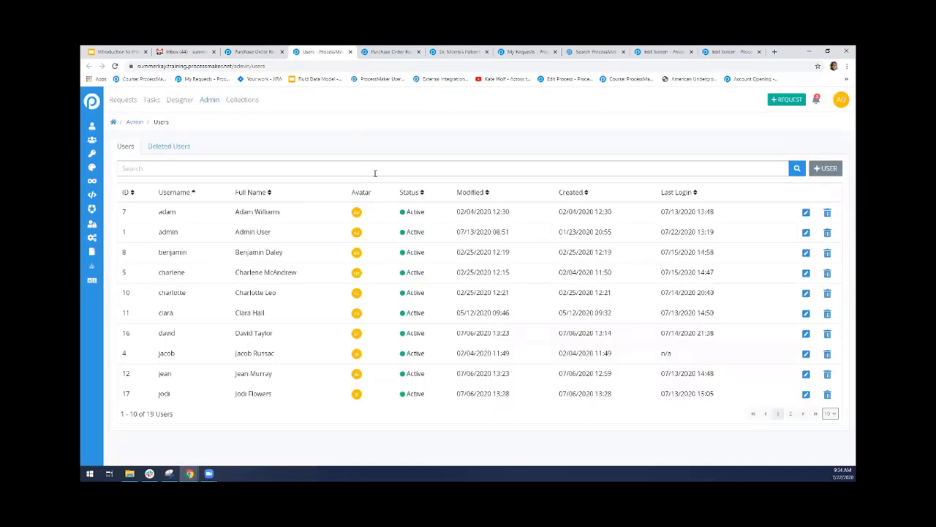
pyautogui.click(805, 212)
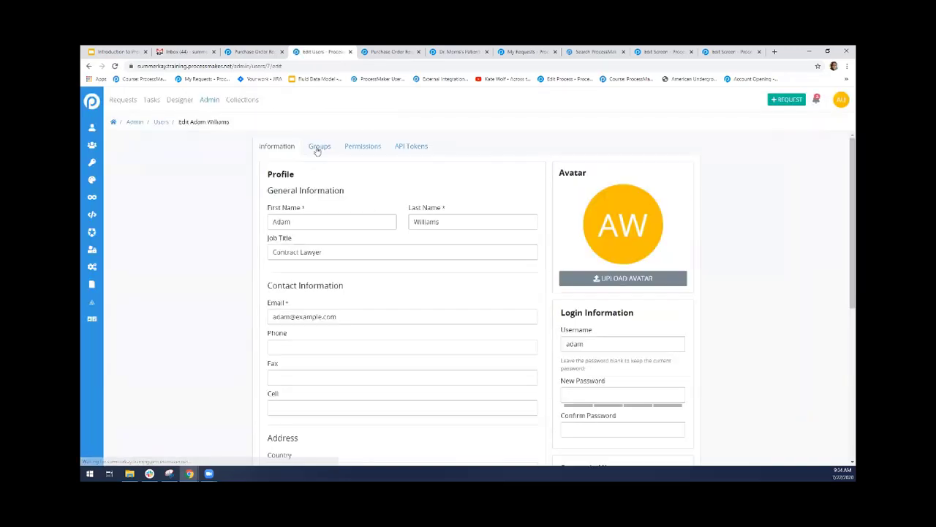
pyautogui.click(321, 151)
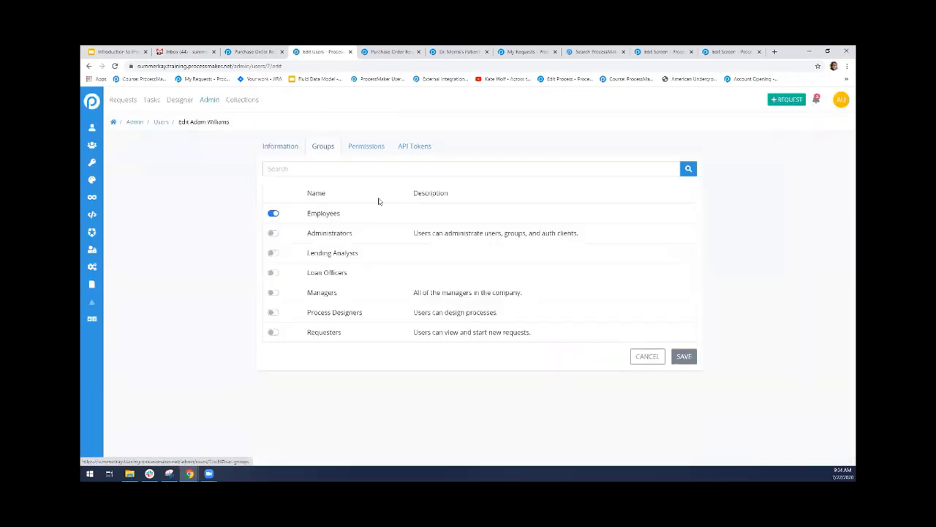
# Switch on View Collections in this user's Collections permissions, and go to the collections list without saving
pyautogui.click(367, 154)
pyautogui.click(333, 238)
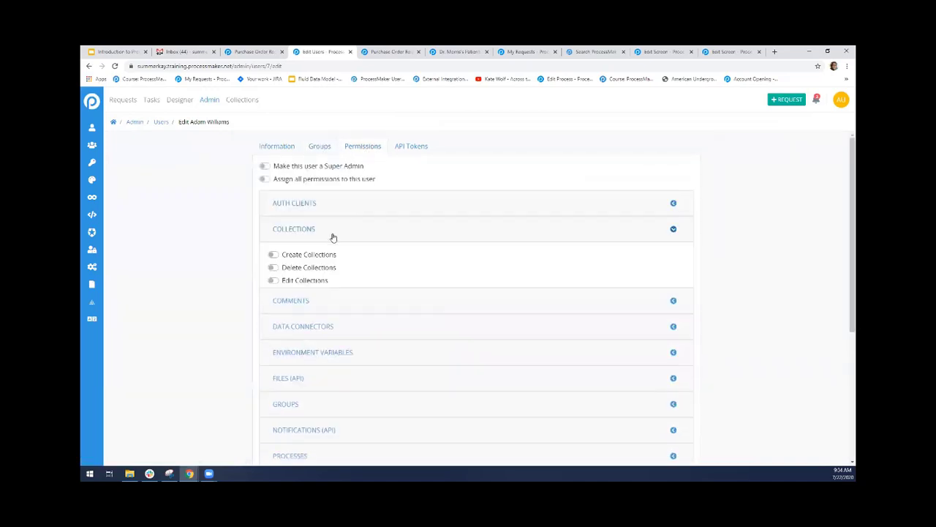
pyautogui.click(300, 323)
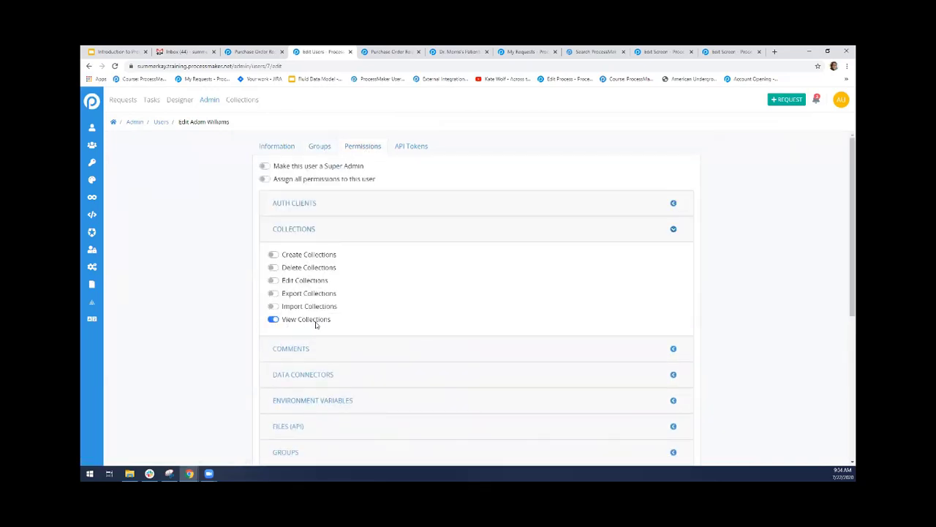
pyautogui.click(255, 103)
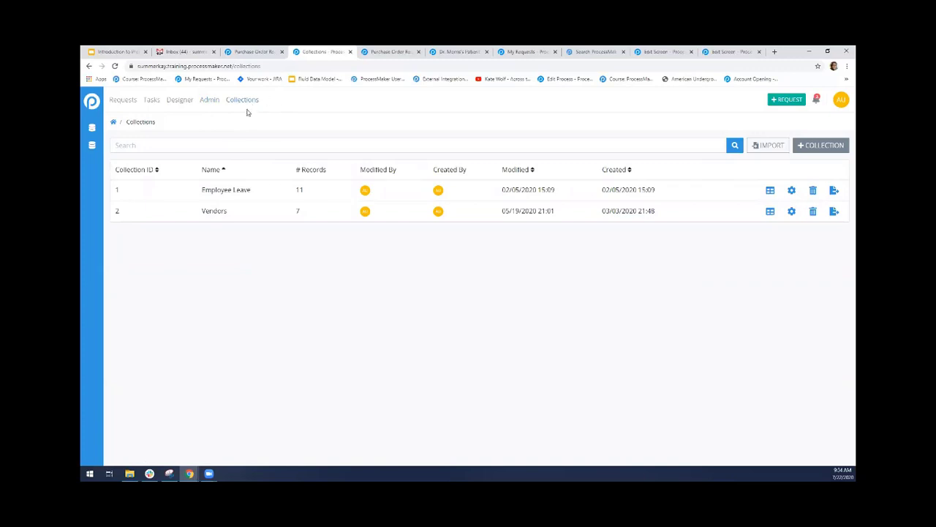
# Open sparktraining.processmaker.net in a new browser tab and log out of the admin account there
pyautogui.click(841, 99)
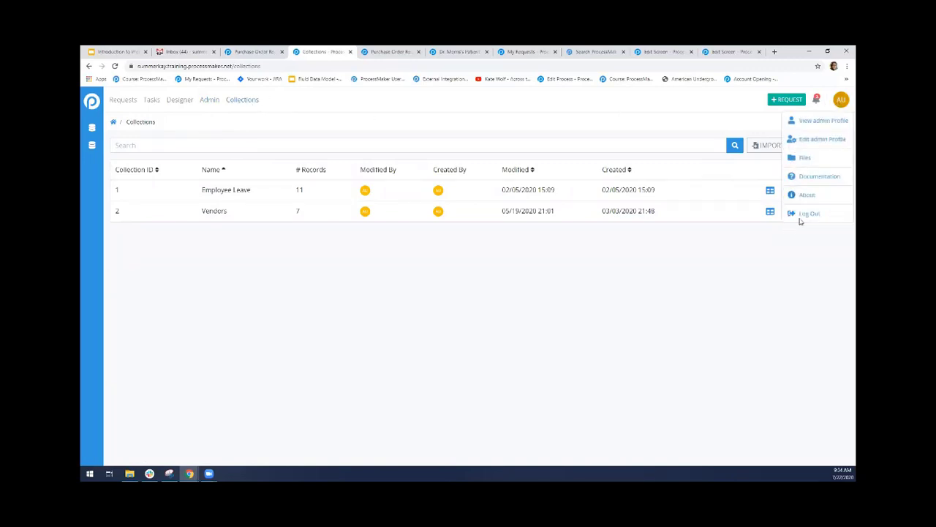
pyautogui.click(756, 280)
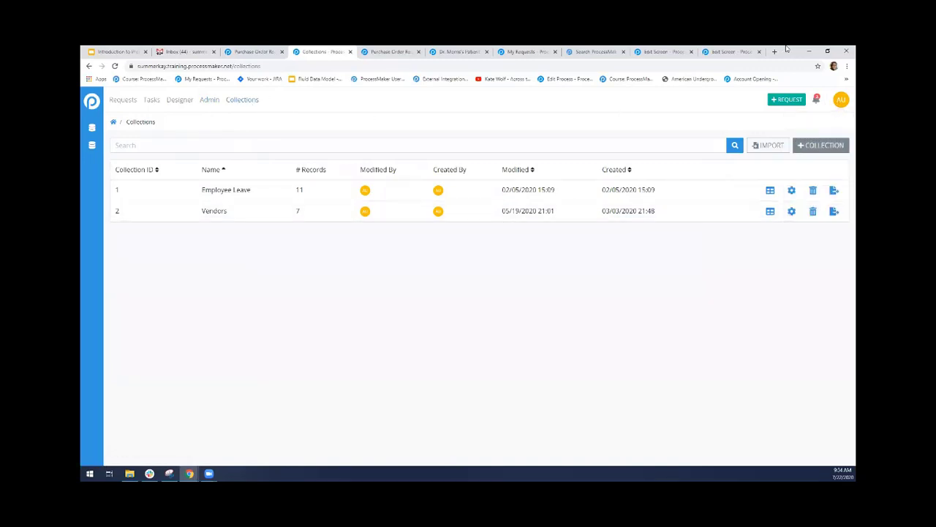
pyautogui.click(775, 52)
pyautogui.write('sparktraining.processmaker.net')
pyautogui.press('Return')
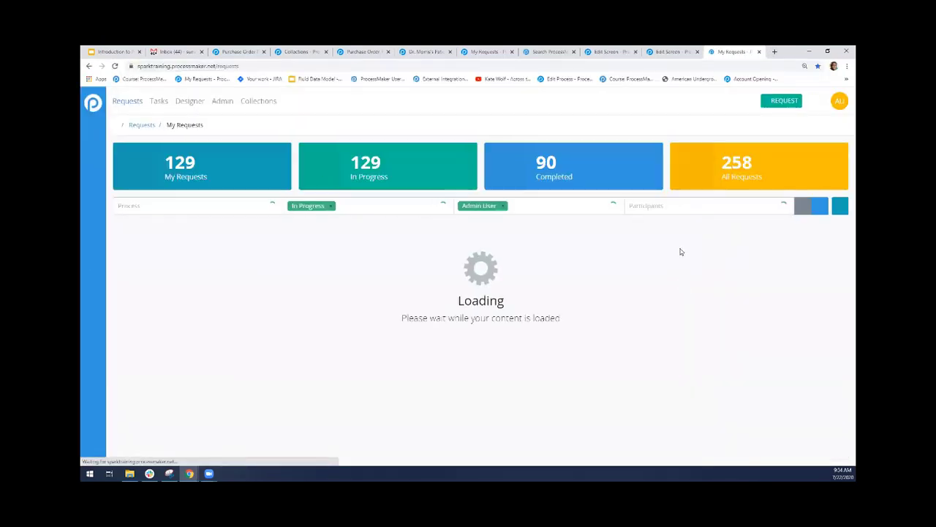
pyautogui.click(840, 100)
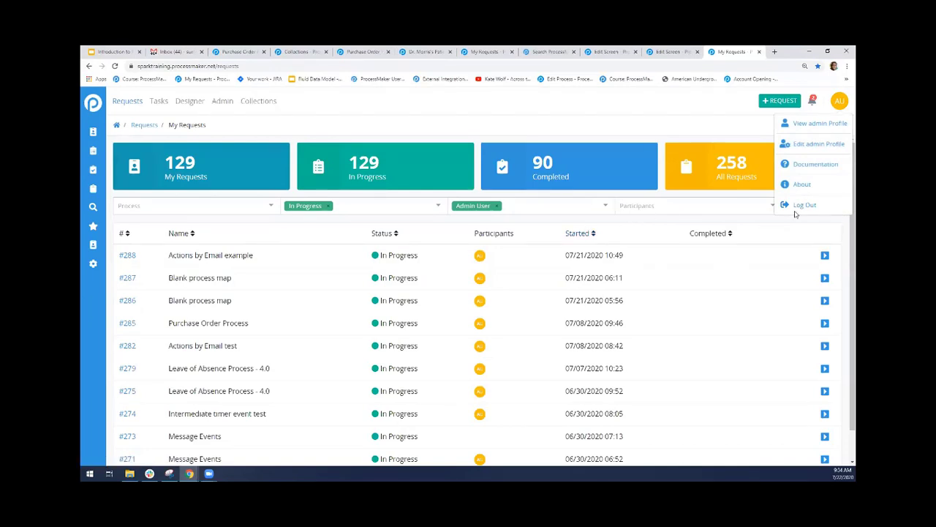
pyautogui.click(802, 205)
# Log in as a non-admin user, entering that user's username and account password
pyautogui.click(404, 184)
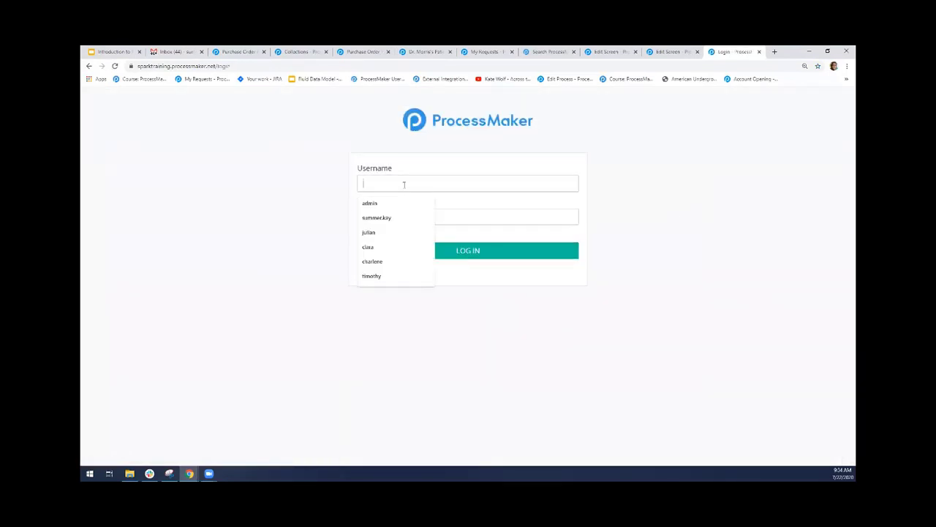
pyautogui.write('ben')
pyautogui.click(414, 196)
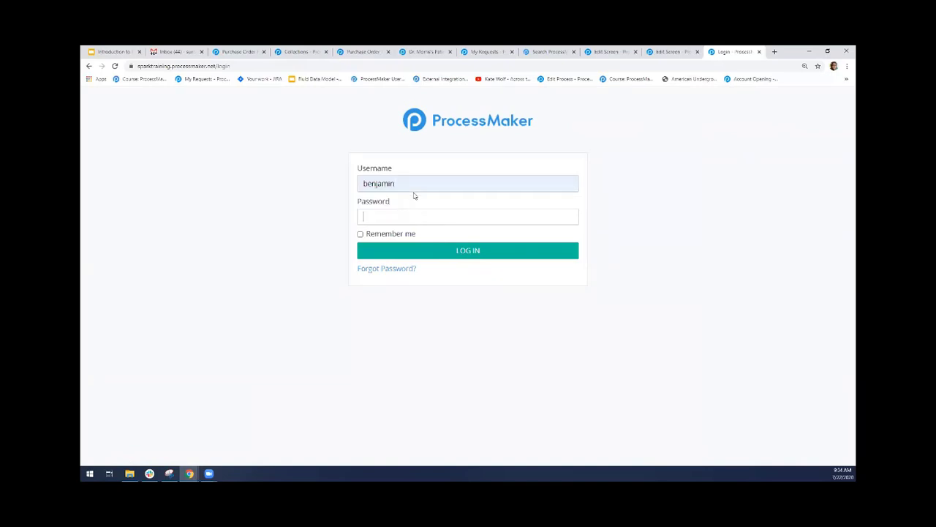
pyautogui.write('*********')
pyautogui.press('Return')
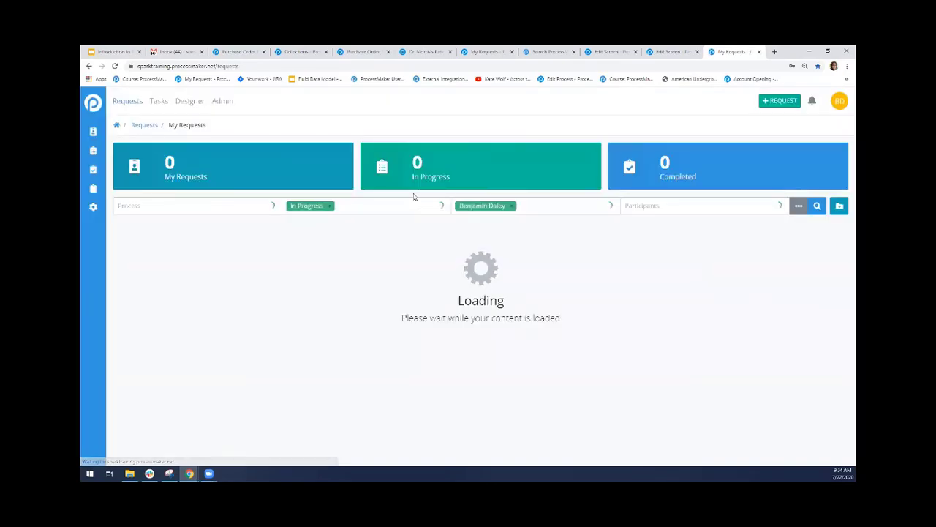
# Log out of the non-admin account and begin a login with a different username and password
pyautogui.click(839, 101)
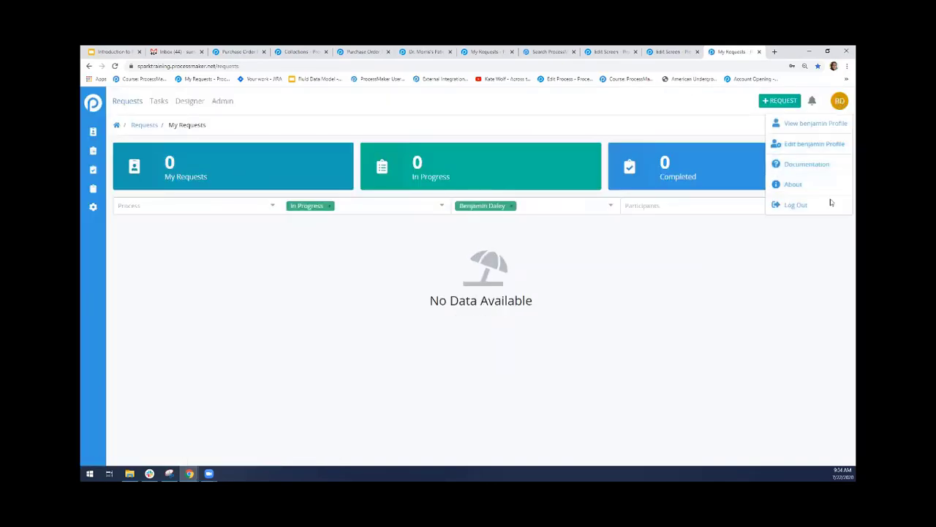
pyautogui.click(386, 187)
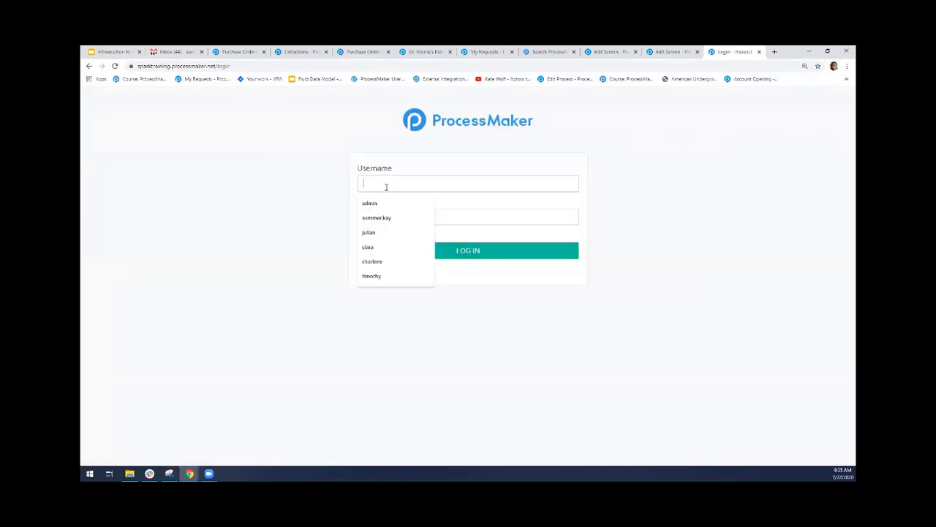
pyautogui.write('may')
pyautogui.press('Tab')
pyautogui.write('p')
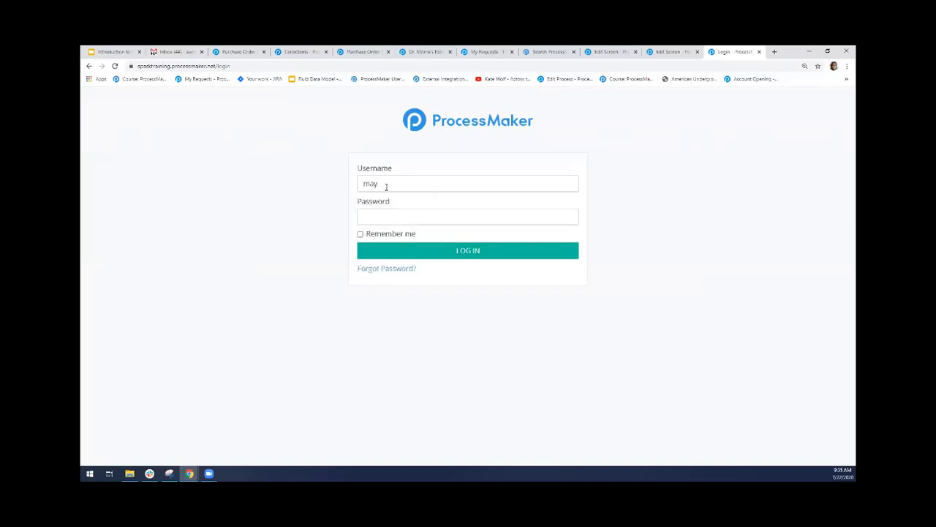
# Replace the entered username with the previous non-admin user's and log in with the account password
pyautogui.doubleClick(385, 186)
pyautogui.press('BackSpace')
pyautogui.write('ben')
pyautogui.doubleClick(386, 187)
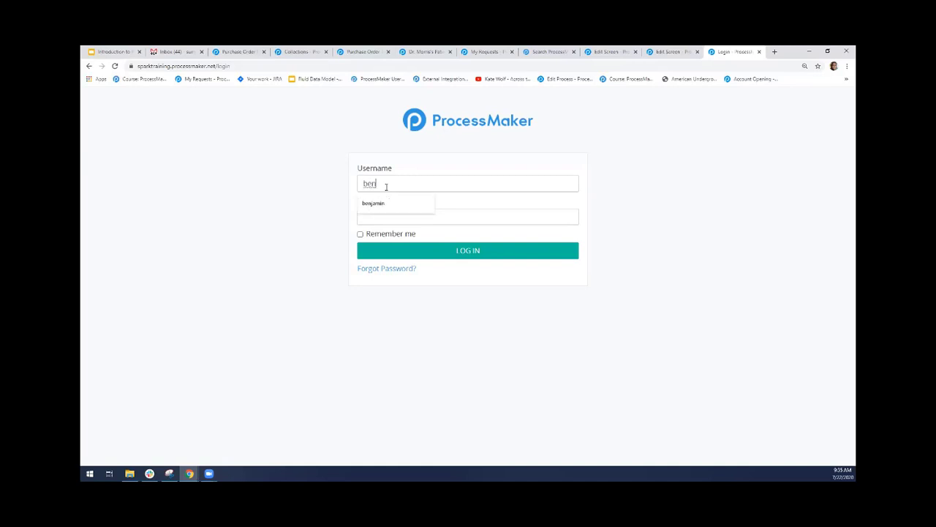
pyautogui.press('Down')
pyautogui.press('Tab')
pyautogui.write('*********')
pyautogui.press('Return')
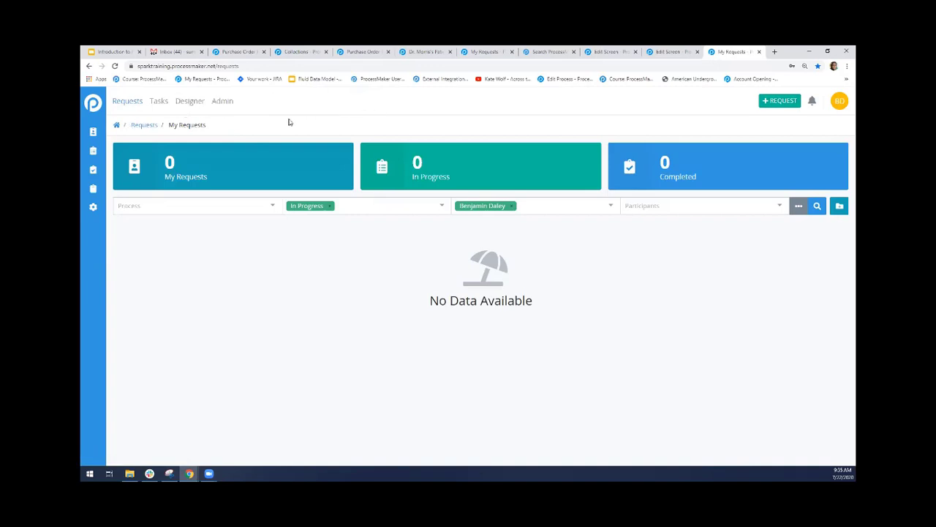
# Log out of the non-admin account and log in as admin, entering the account password
pyautogui.click(840, 101)
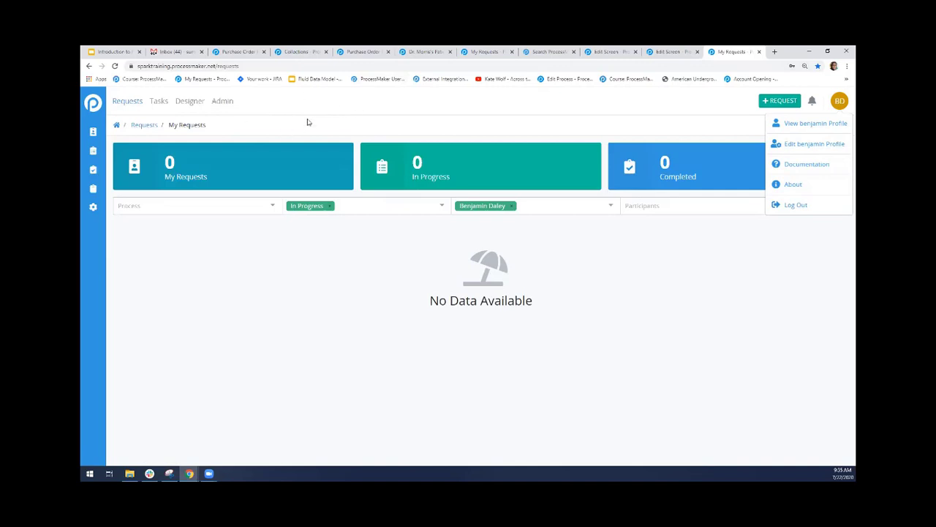
pyautogui.click(781, 206)
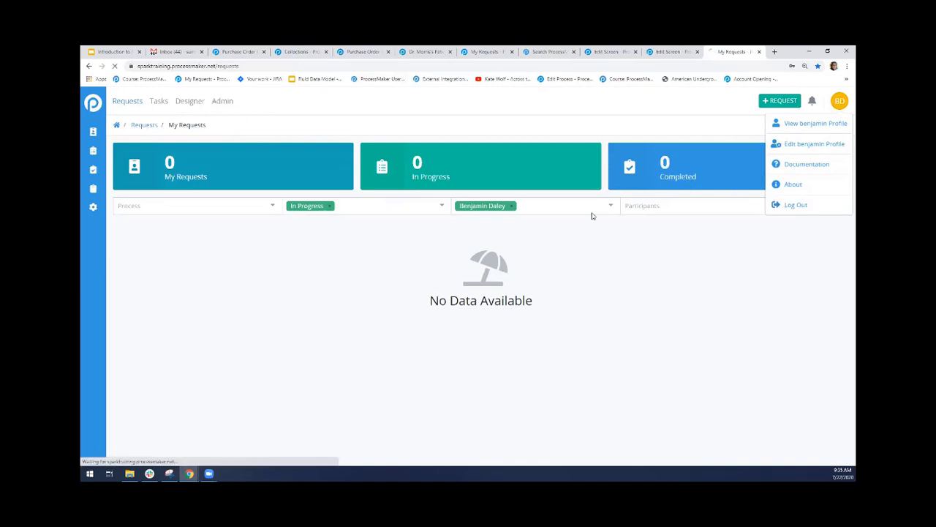
pyautogui.click(426, 186)
pyautogui.click(413, 205)
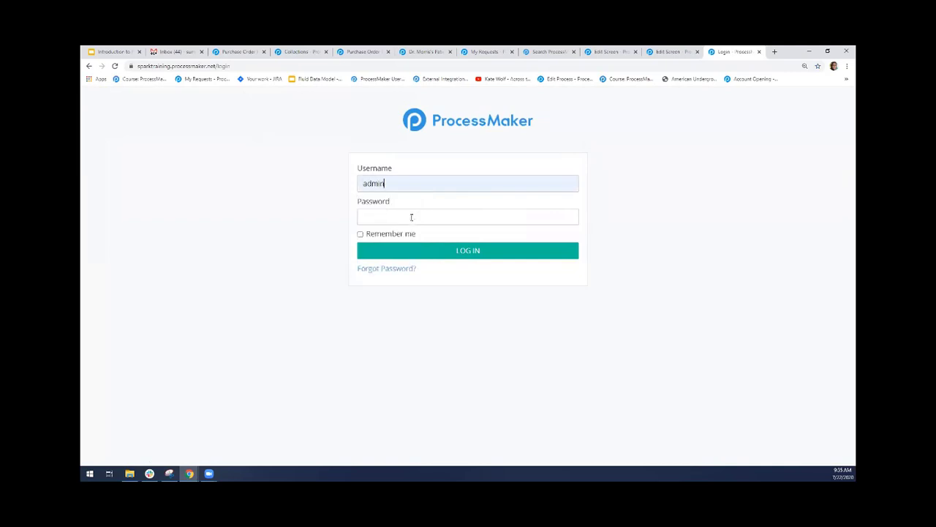
pyautogui.write('*************')
pyautogui.press('Return')
pyautogui.write('*************')
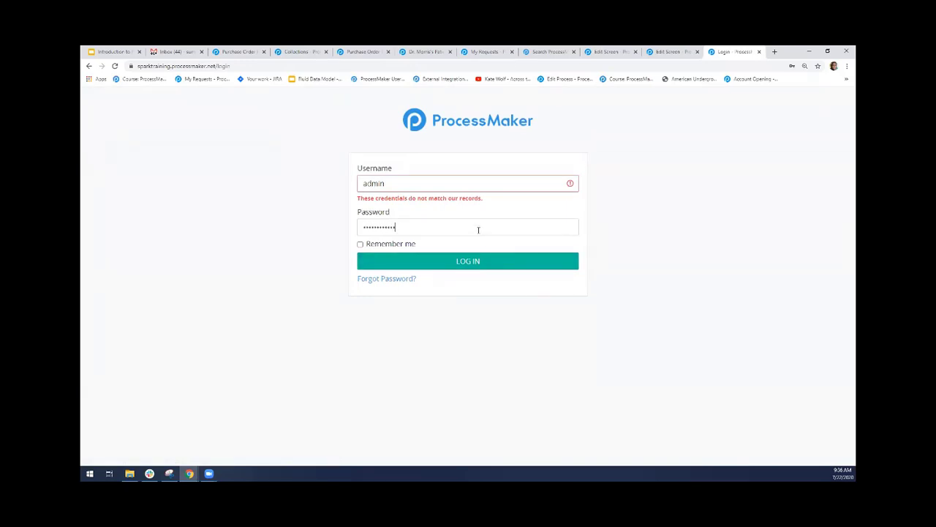
pyautogui.press('Return')
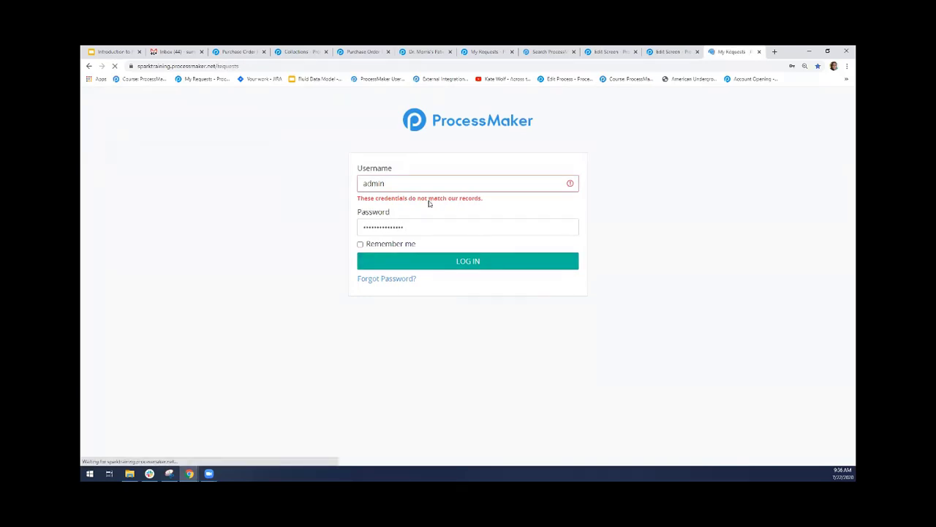
# Examine the user and group permissions in the Companies collection's configuration, then return to the collections list
pyautogui.click(258, 101)
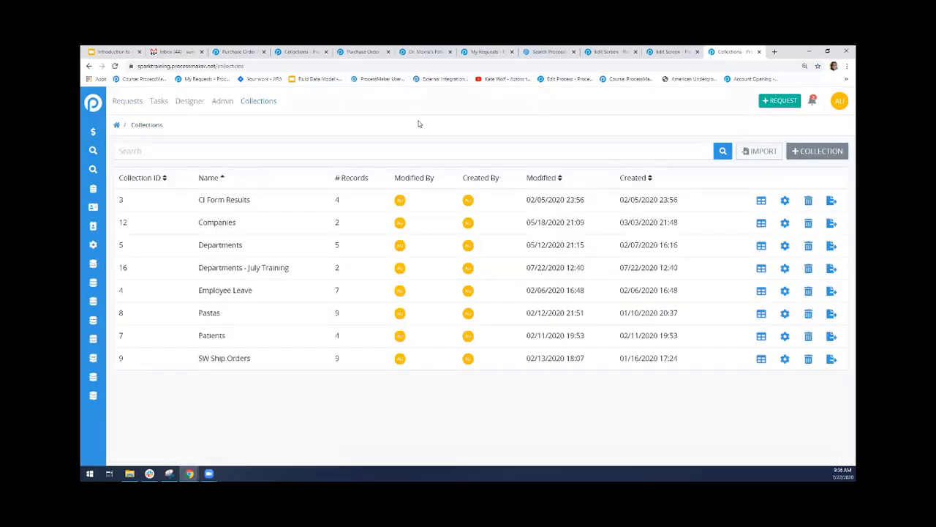
pyautogui.click(785, 224)
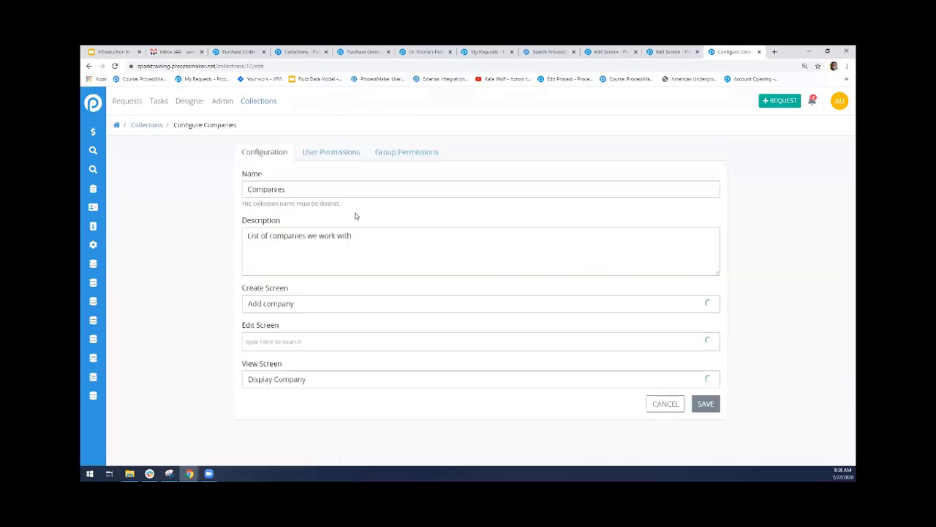
pyautogui.click(330, 153)
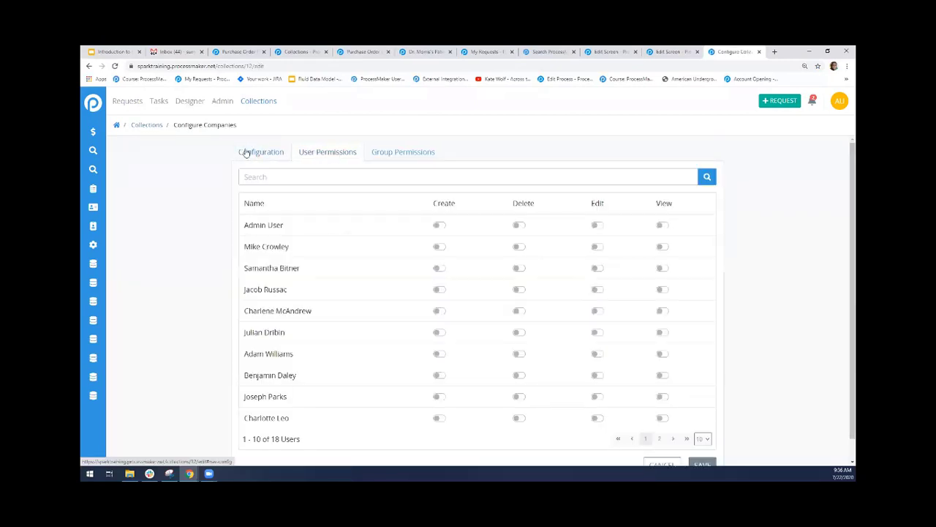
pyautogui.click(400, 155)
pyautogui.click(341, 158)
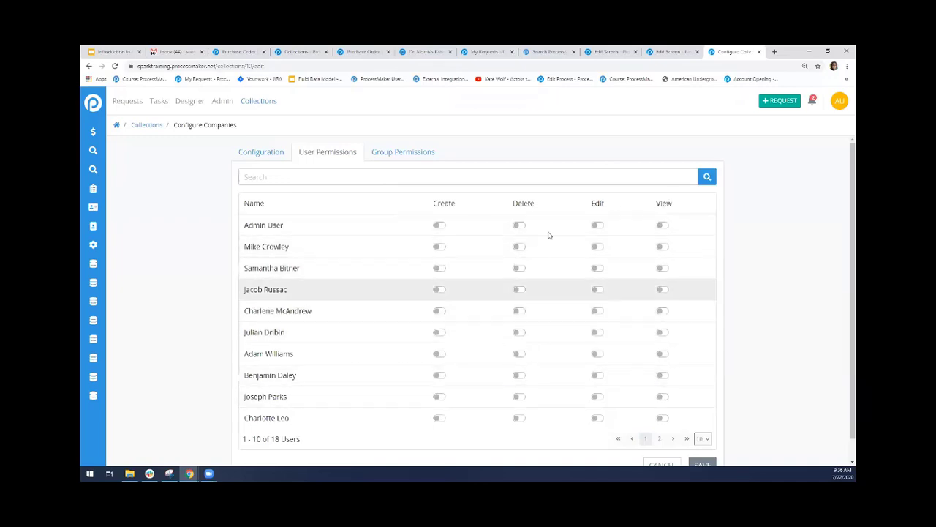
pyautogui.click(415, 156)
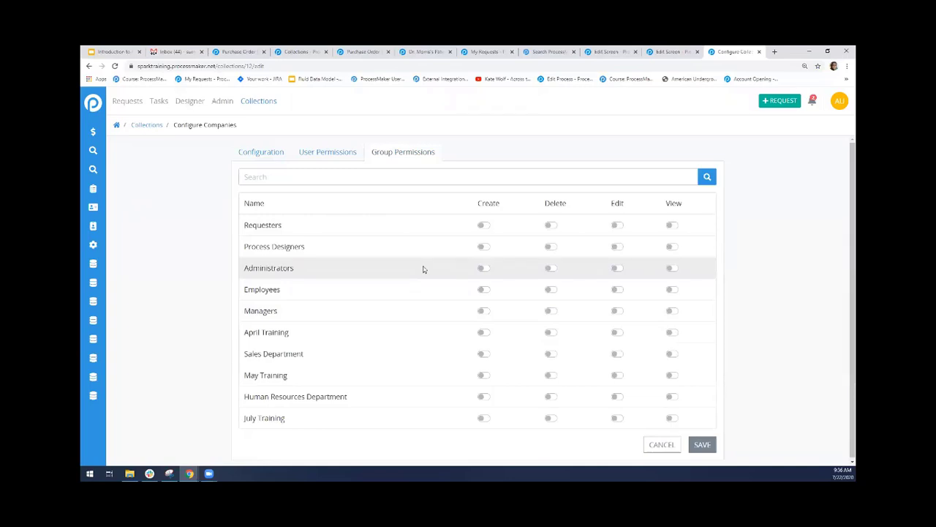
pyautogui.click(146, 124)
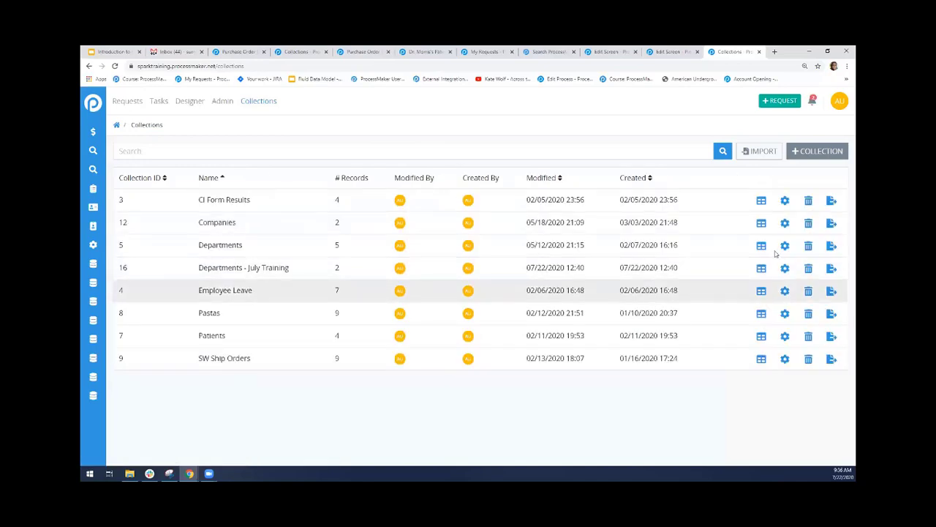
# Examine the user permissions in the CI Form Results collection's configuration, and show and collapse the sidebar's labels for saved searches and collections
pyautogui.click(785, 200)
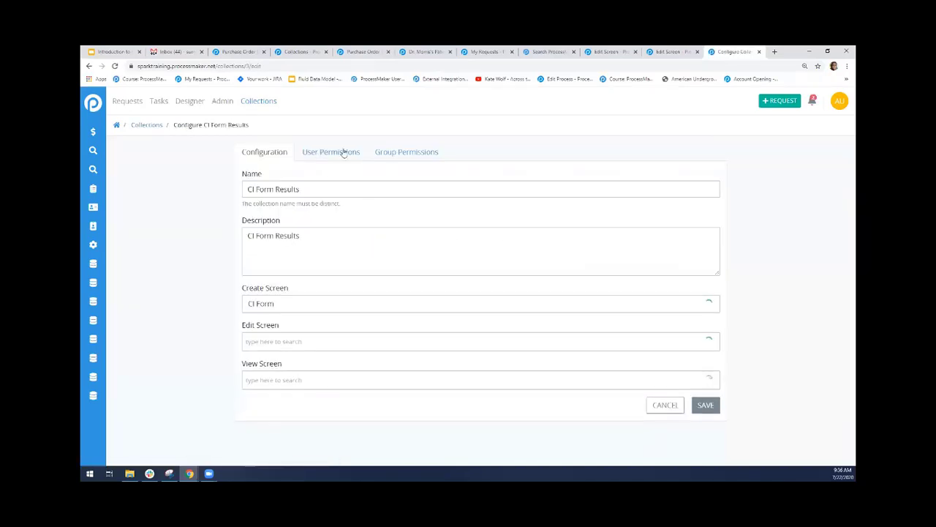
pyautogui.click(343, 151)
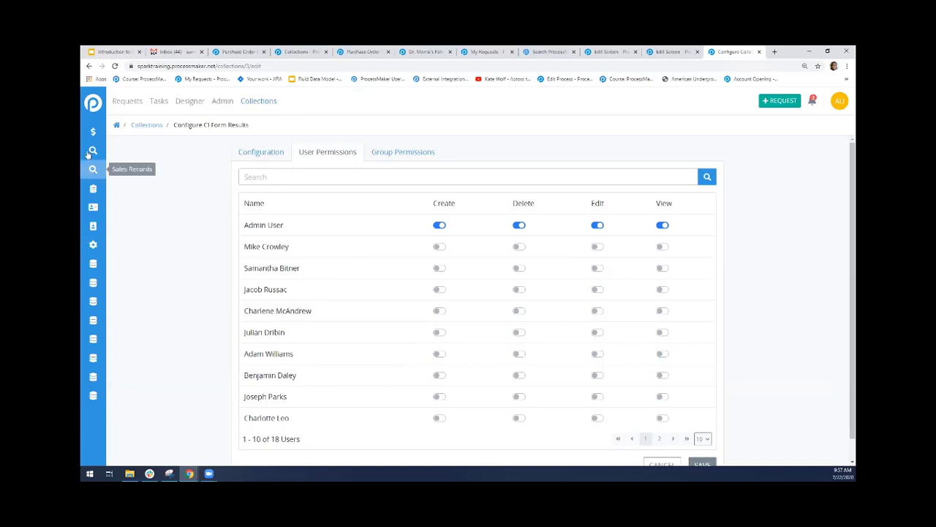
pyautogui.click(95, 109)
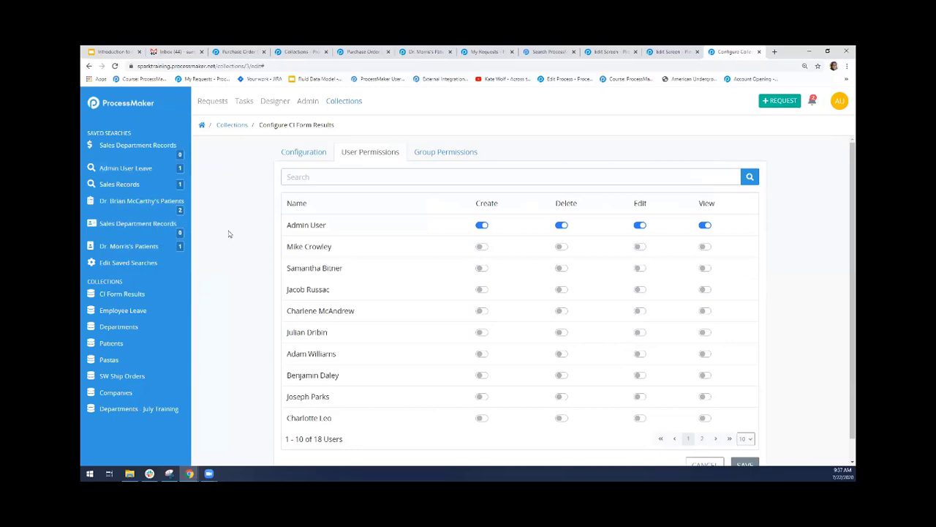
pyautogui.click(98, 107)
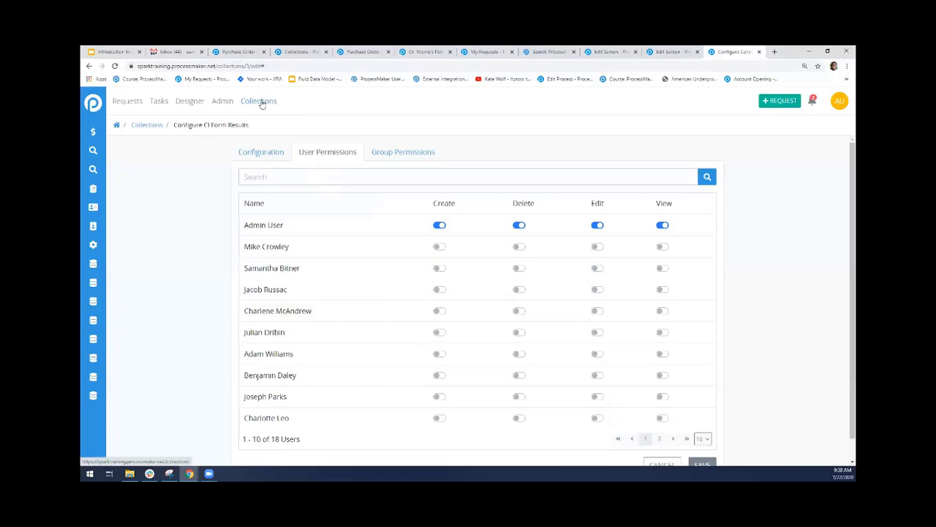
pyautogui.moveTo(121, 100)
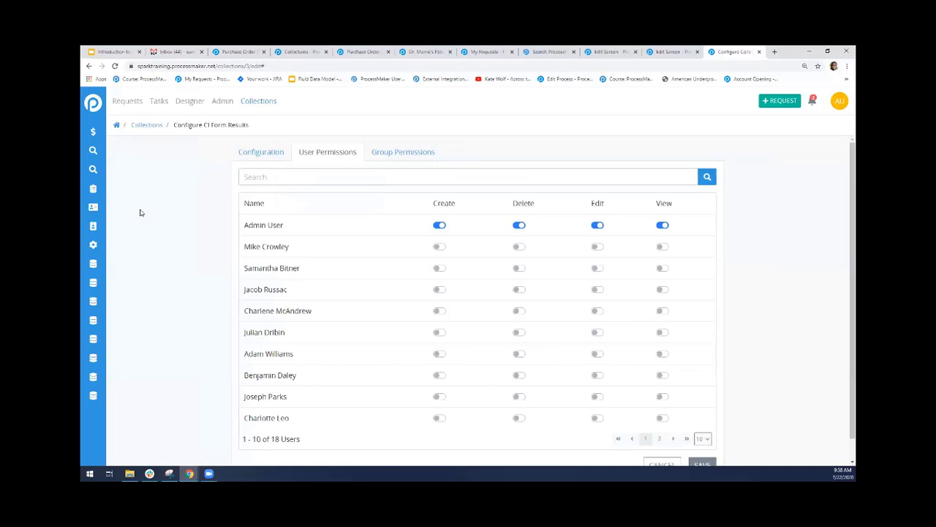
# Close the collection configuration's browser tab and switch to the one with the Purchase Order Requests charts
pyautogui.click(660, 51)
pyautogui.click(742, 53)
pyautogui.click(758, 52)
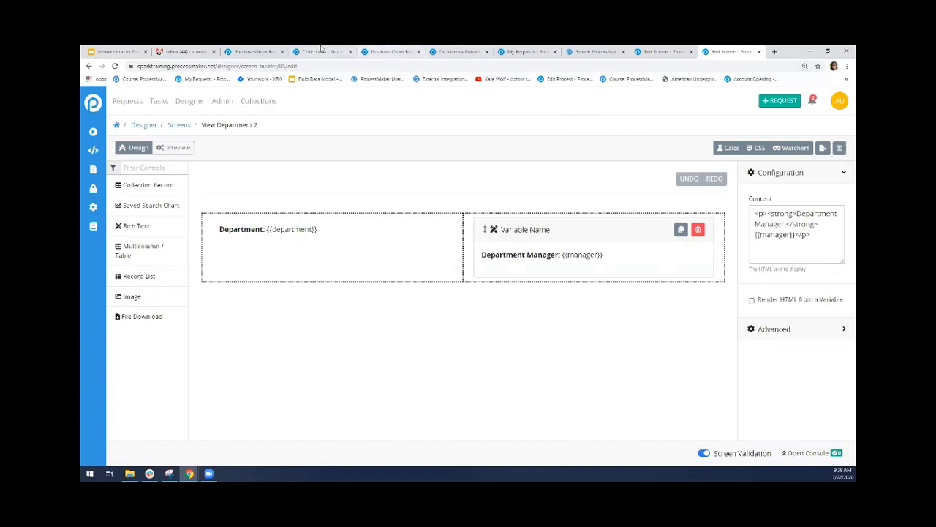
pyautogui.click(389, 52)
pyautogui.click(457, 51)
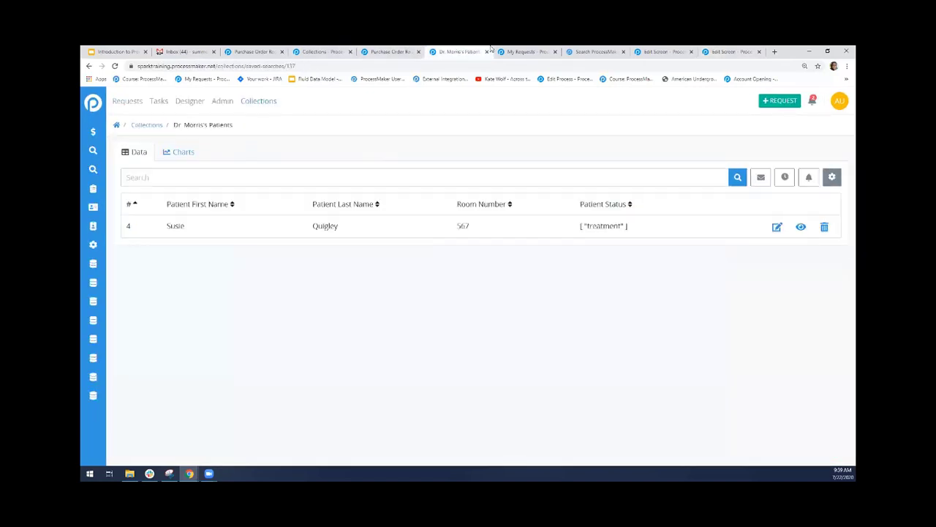
pyautogui.click(519, 51)
pyautogui.click(622, 51)
pyautogui.click(658, 50)
pyautogui.click(384, 50)
pyautogui.click(316, 50)
pyautogui.click(246, 49)
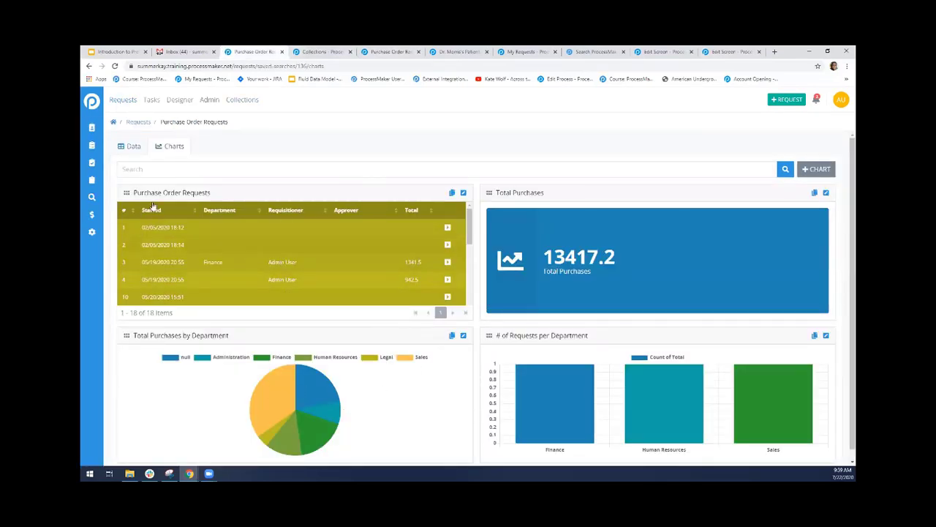
pyautogui.click(111, 148)
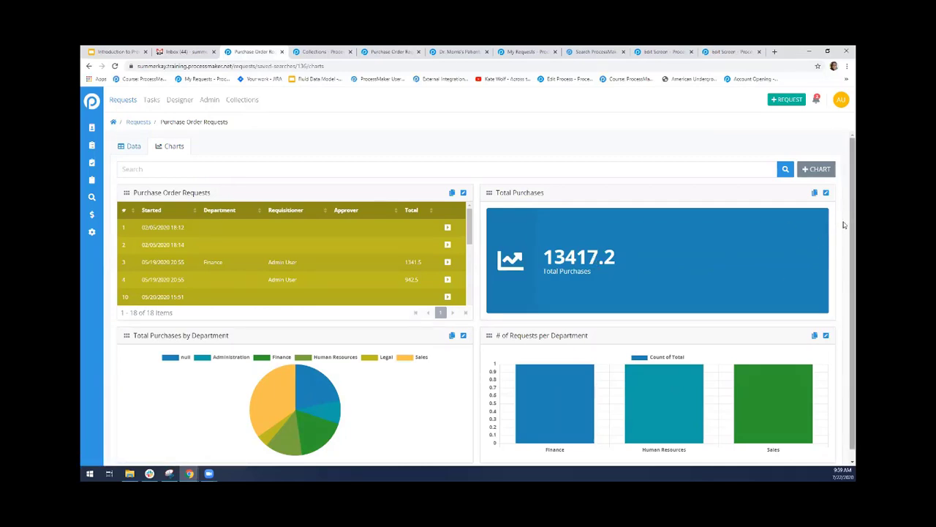
pyautogui.scroll(-1, 845, 249)
pyautogui.scroll(1, 844, 266)
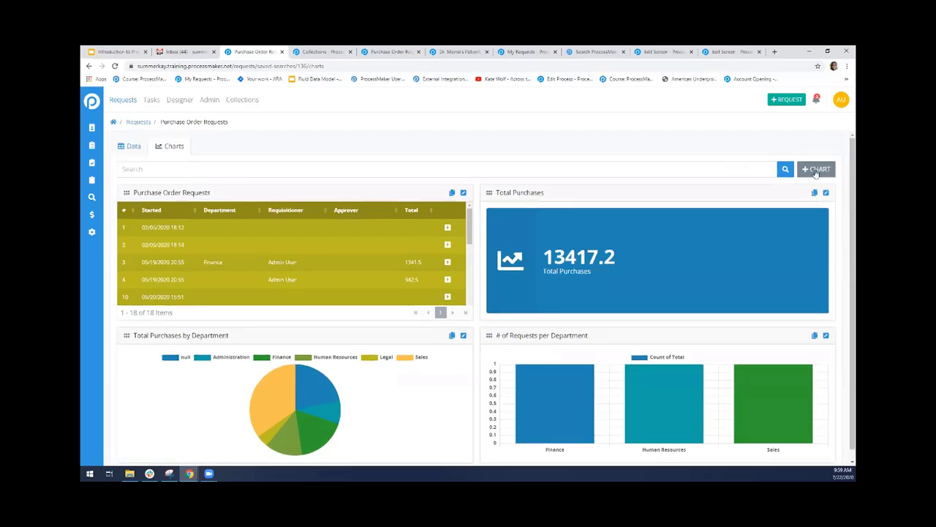
# Start a new chart for the Purchase Order Requests saved search, named Total Cost of Purchases, with chart type Count
pyautogui.click(815, 170)
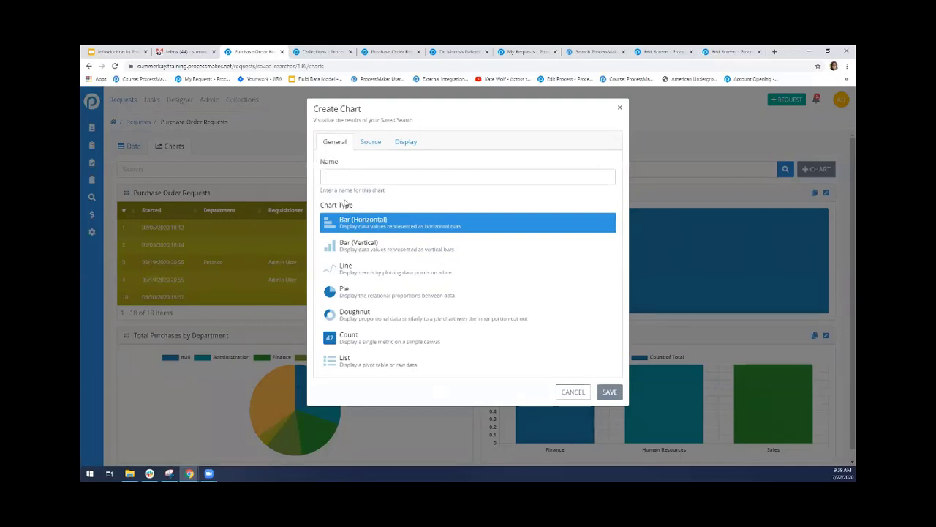
pyautogui.write('Total Number of')
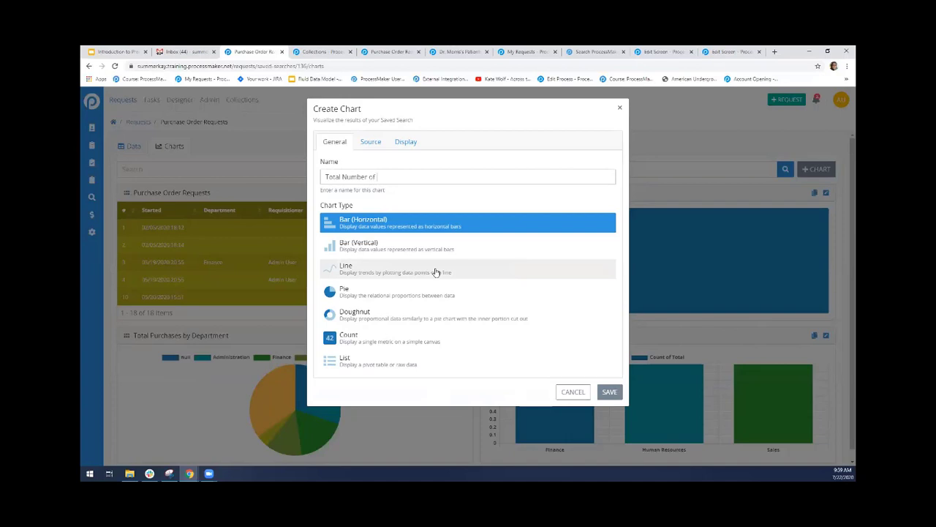
pyautogui.press('BackSpace')
pyautogui.press('BackSpace')
pyautogui.press('BackSpace')
pyautogui.press('BackSpace')
pyautogui.press('BackSpace')
pyautogui.press('BackSpace')
pyautogui.press('BackSpace')
pyautogui.press('BackSpace')
pyautogui.press('BackSpace')
pyautogui.write('Cost of Purchases')
pyautogui.click(444, 344)
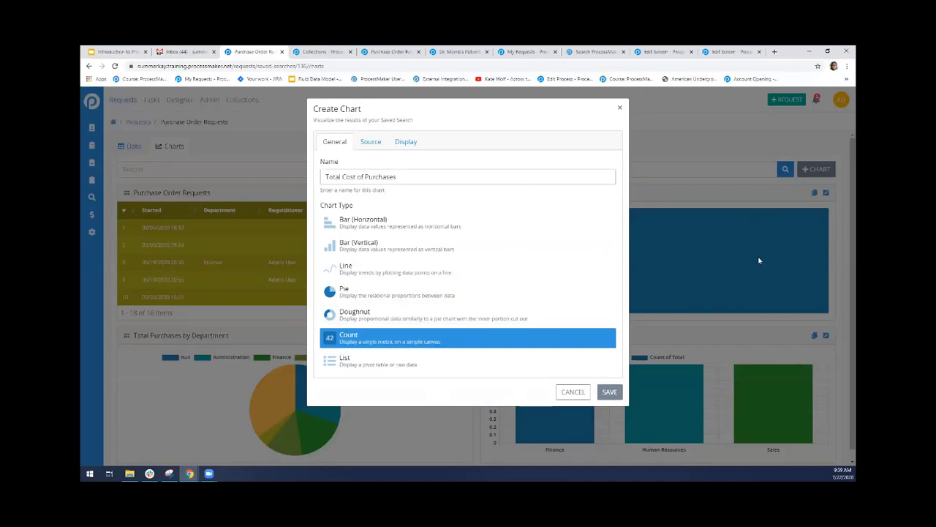
# Set the new chart's metric to the Total column aggregated by Sum, and save the chart
pyautogui.click(359, 145)
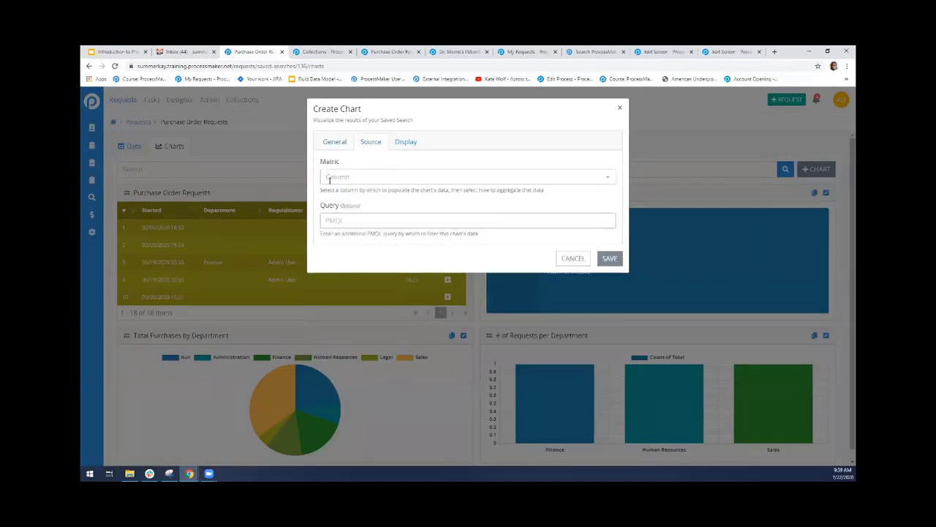
pyautogui.click(439, 179)
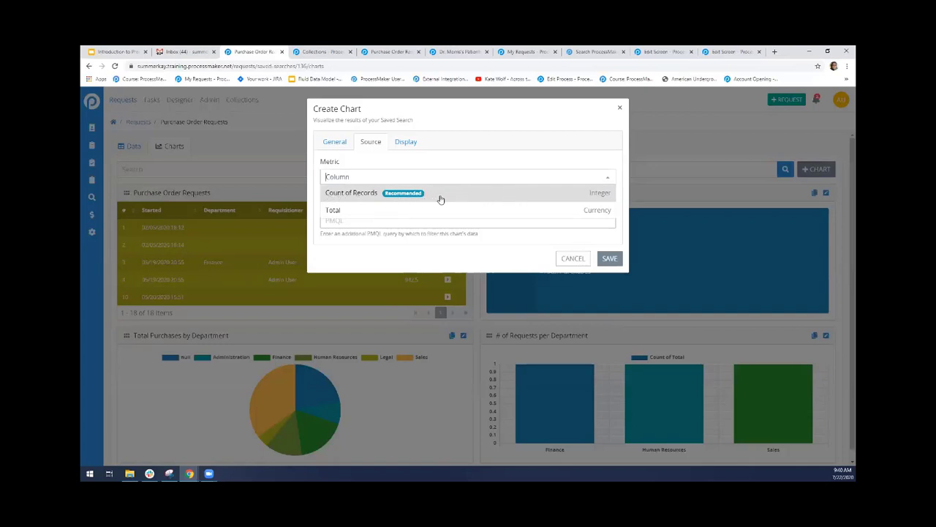
pyautogui.click(357, 212)
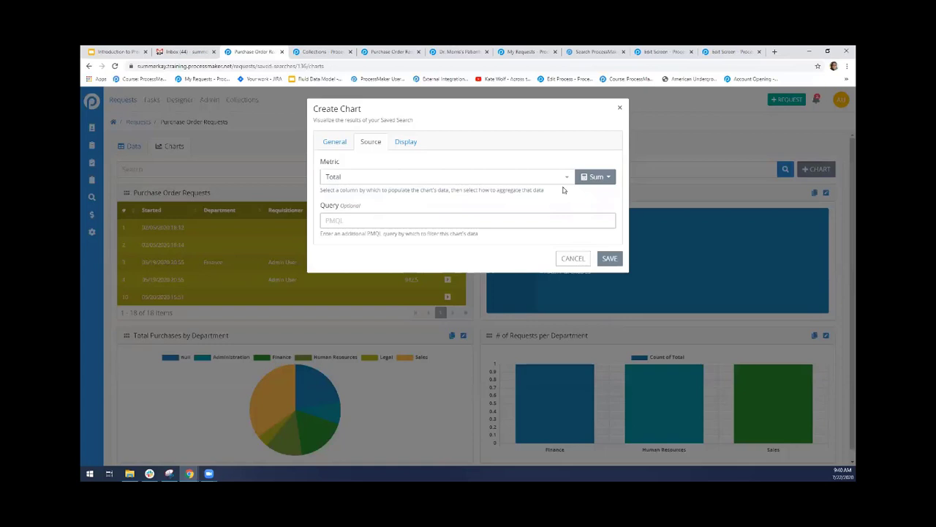
pyautogui.click(407, 142)
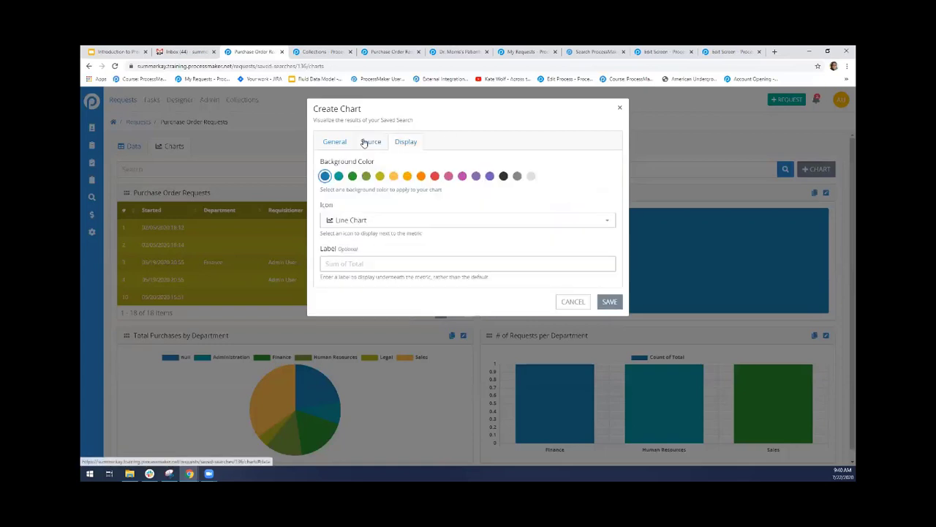
pyautogui.click(365, 142)
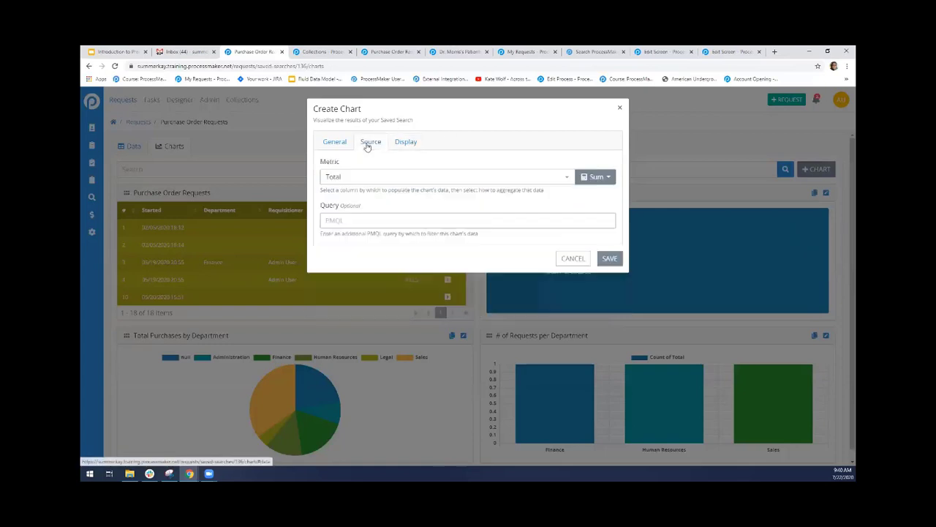
pyautogui.click(606, 261)
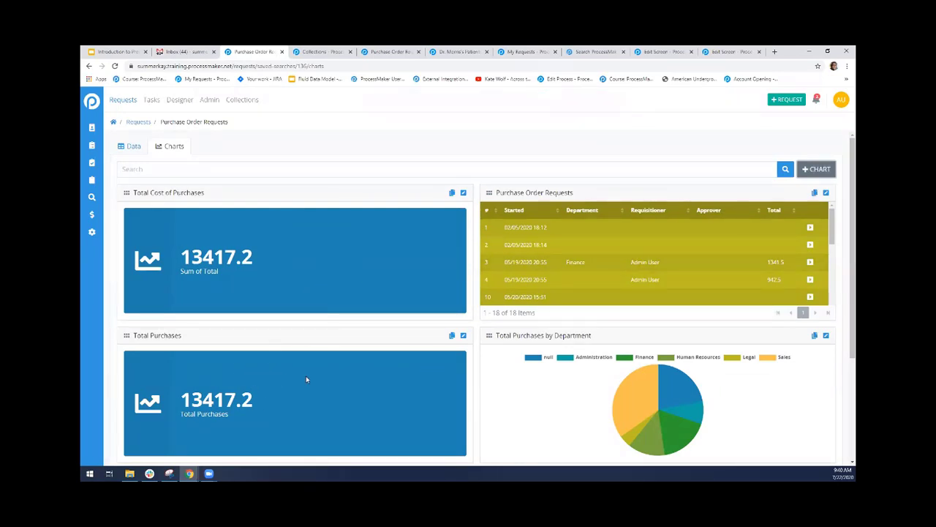
# Check the saved search's request records, then filter the Total Cost of Purchases chart with the PMQL query data.department = "Sales" and save
pyautogui.click(135, 148)
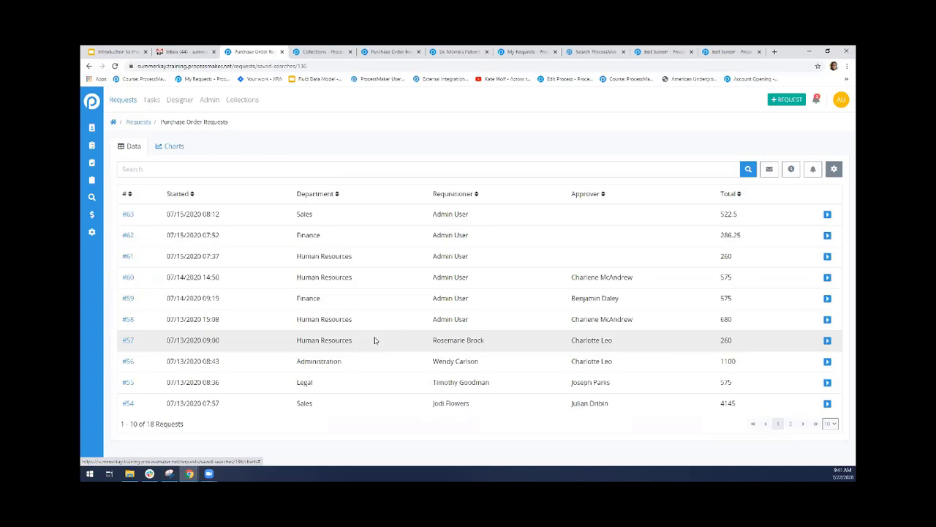
pyautogui.click(174, 147)
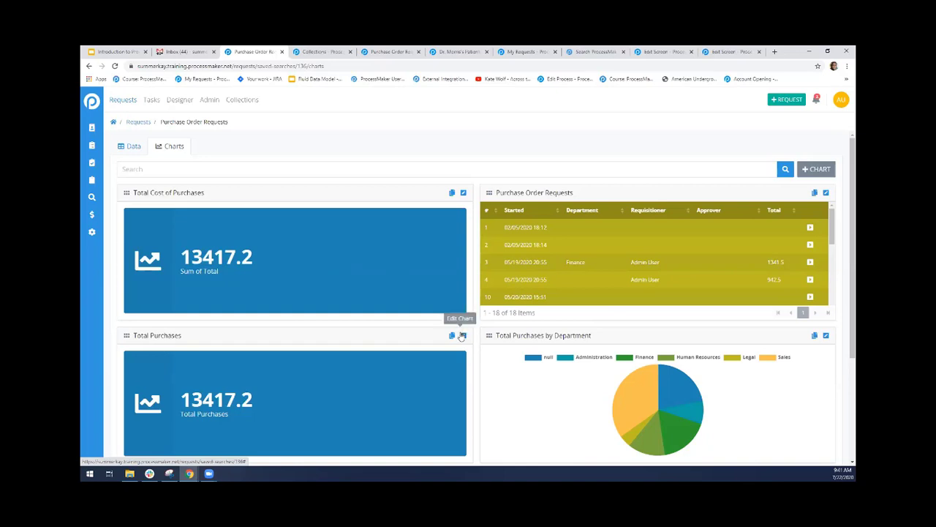
pyautogui.click(464, 193)
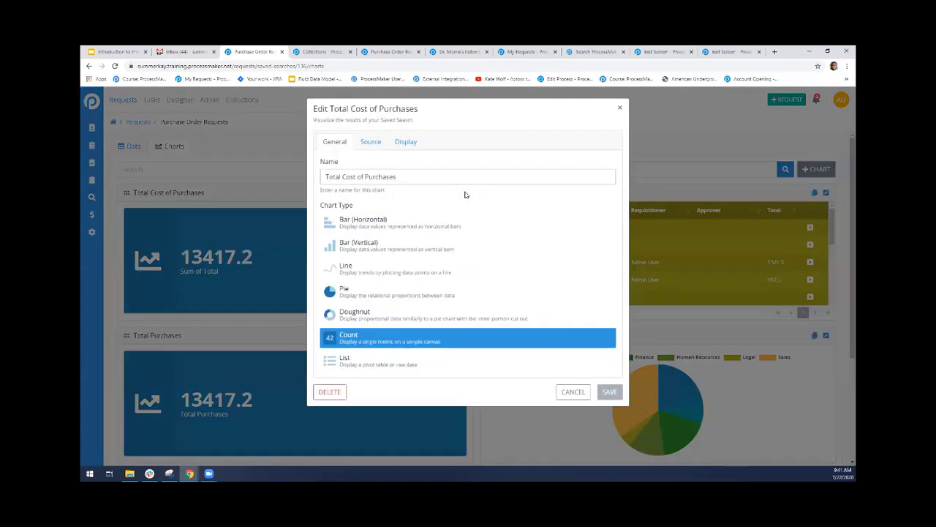
pyautogui.click(369, 143)
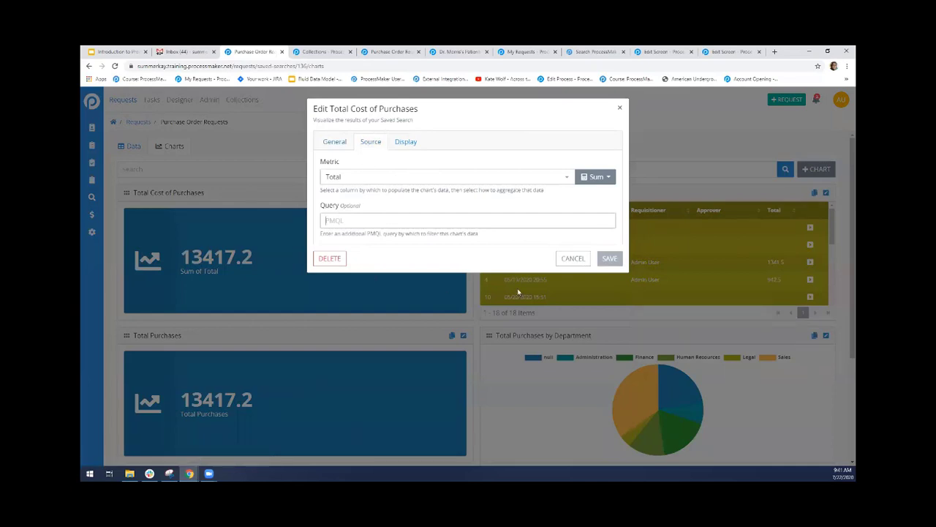
pyautogui.click(373, 220)
pyautogui.write('data.department')
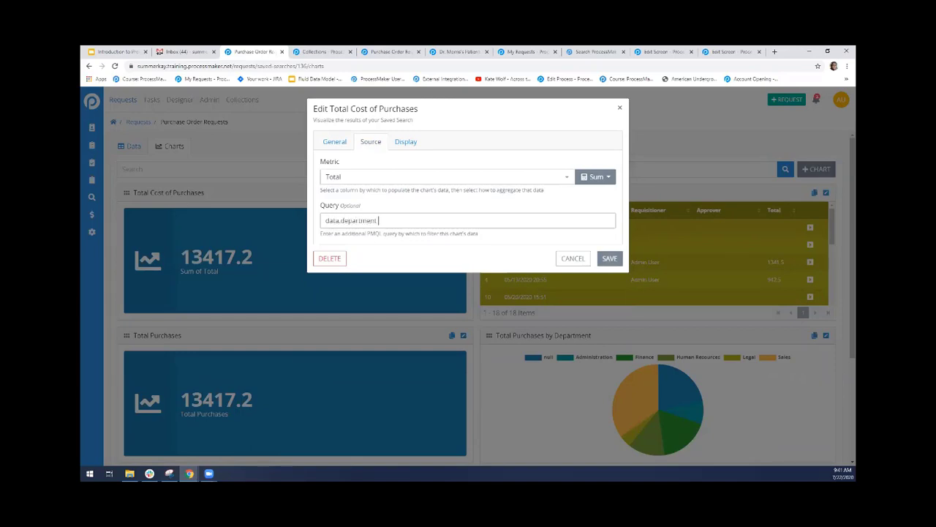
pyautogui.write(' = "Sales"')
pyautogui.moveTo(326, 220); pyautogui.dragTo(413, 220)
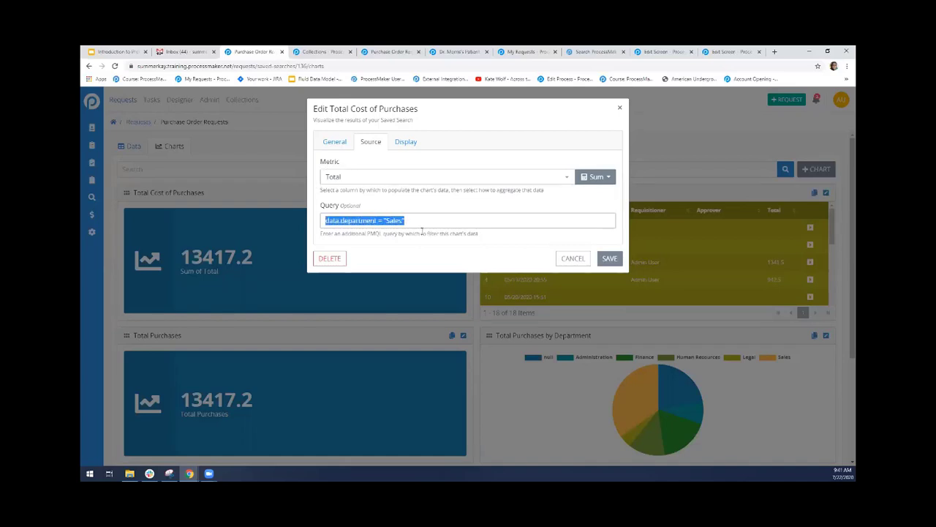
pyautogui.click(376, 232)
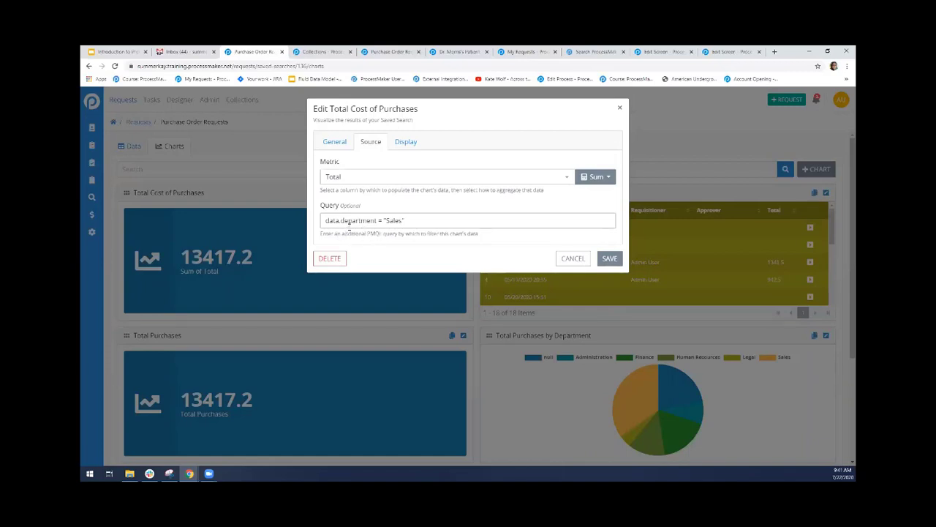
pyautogui.moveTo(341, 221); pyautogui.dragTo(376, 220)
pyautogui.click(382, 244)
pyautogui.click(611, 261)
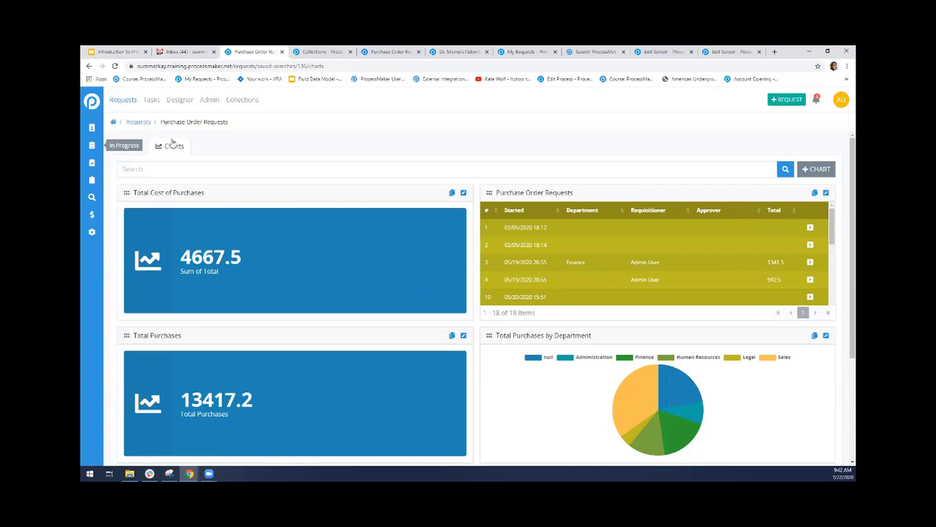
# Examine the PMQL filter in the Purchase Order Requests saved search's configuration and return to its records
pyautogui.click(130, 145)
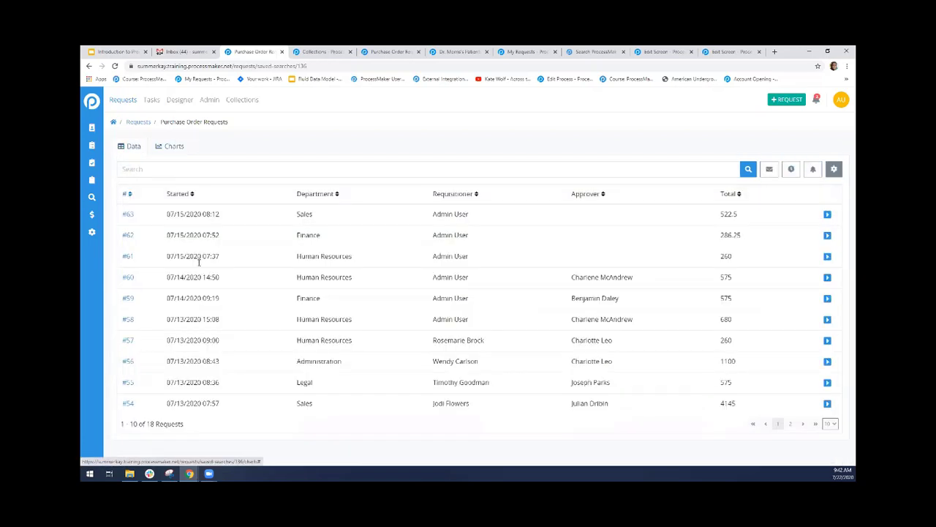
pyautogui.click(834, 169)
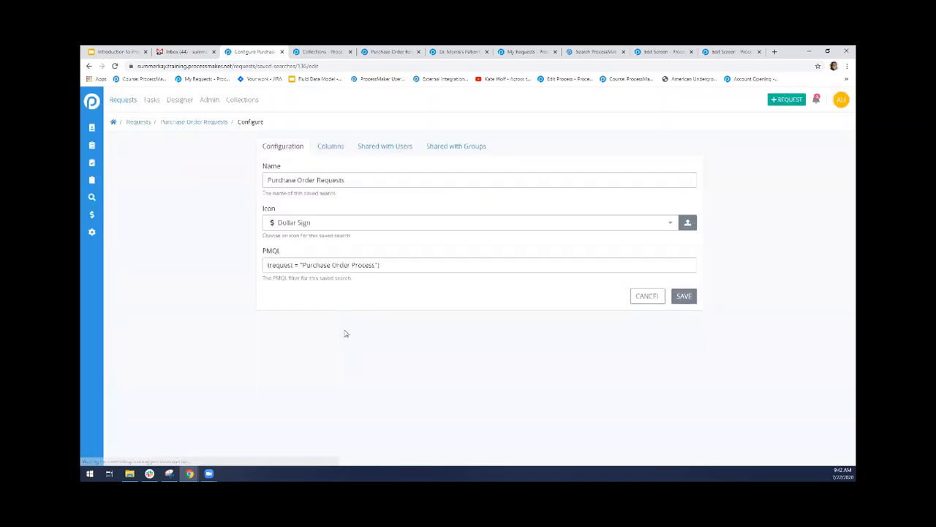
pyautogui.moveTo(386, 268); pyautogui.dragTo(236, 266)
pyautogui.click(398, 264)
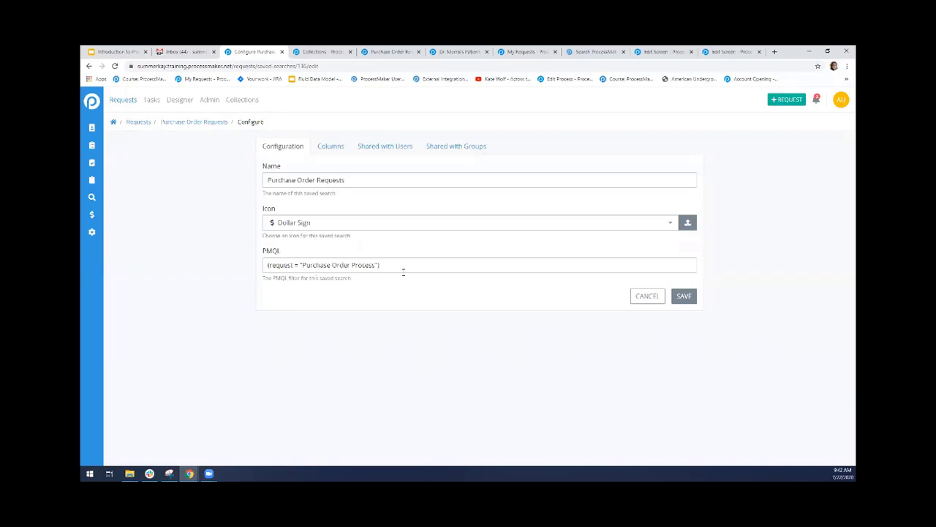
pyautogui.click(208, 123)
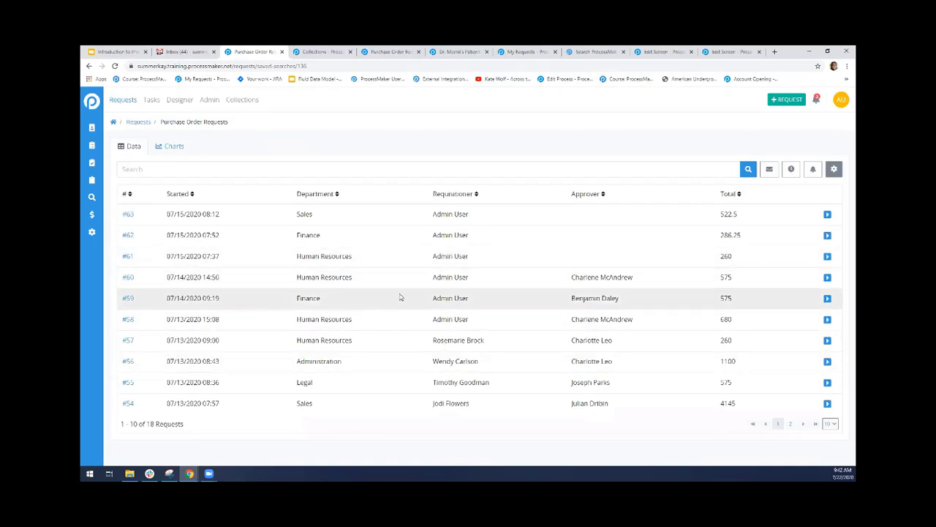
# Open the Total Cost of Purchases chart for editing and examine its metric and PMQL query
pyautogui.click(180, 149)
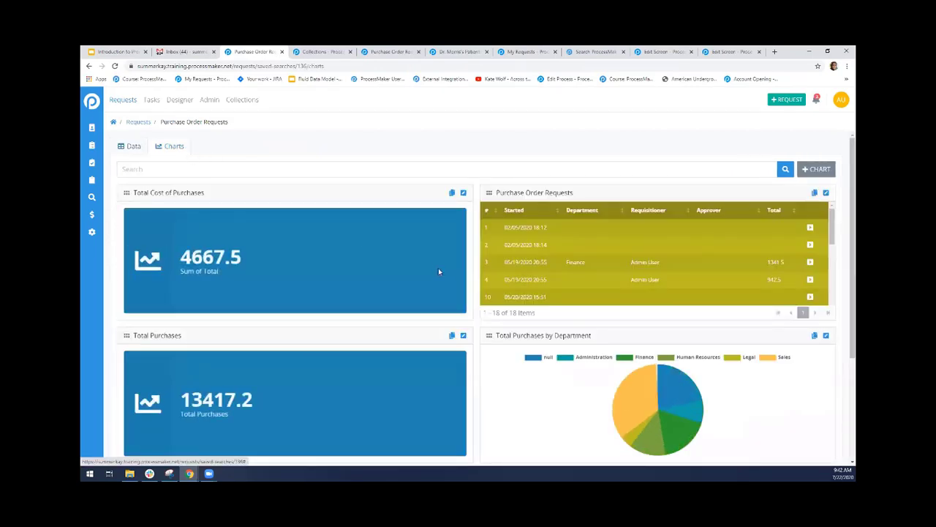
pyautogui.click(464, 192)
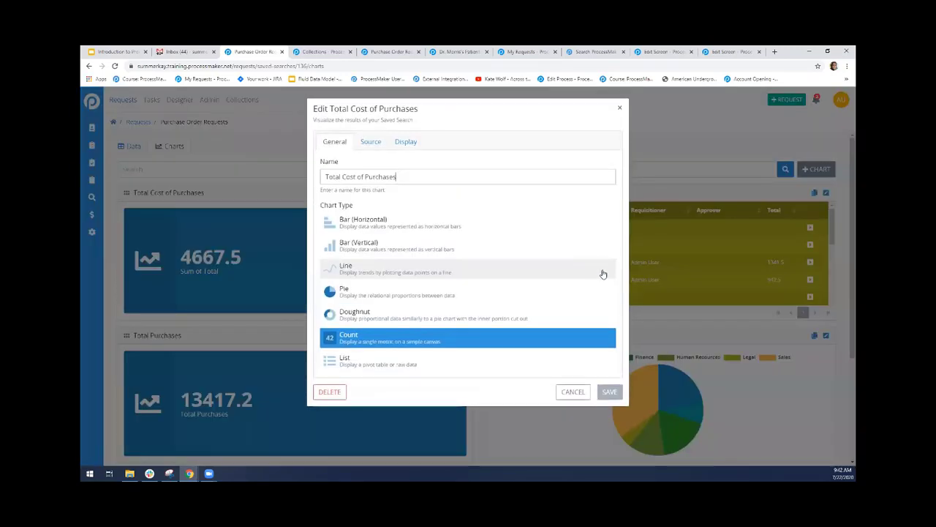
pyautogui.click(370, 142)
pyautogui.moveTo(407, 221); pyautogui.dragTo(329, 222)
pyautogui.click(389, 248)
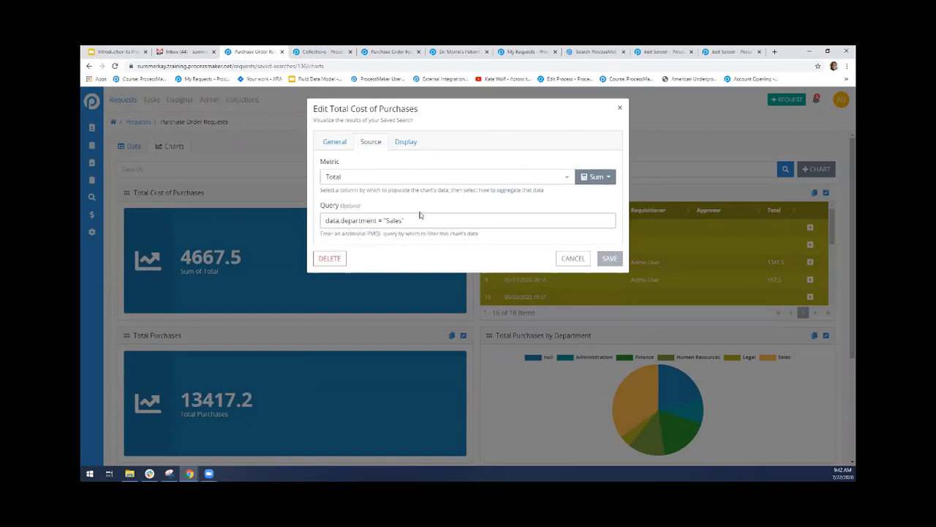
# Set the Total Cost of Purchases chart's background color to light orange and look through the available icons, keeping Line Chart
pyautogui.click(406, 143)
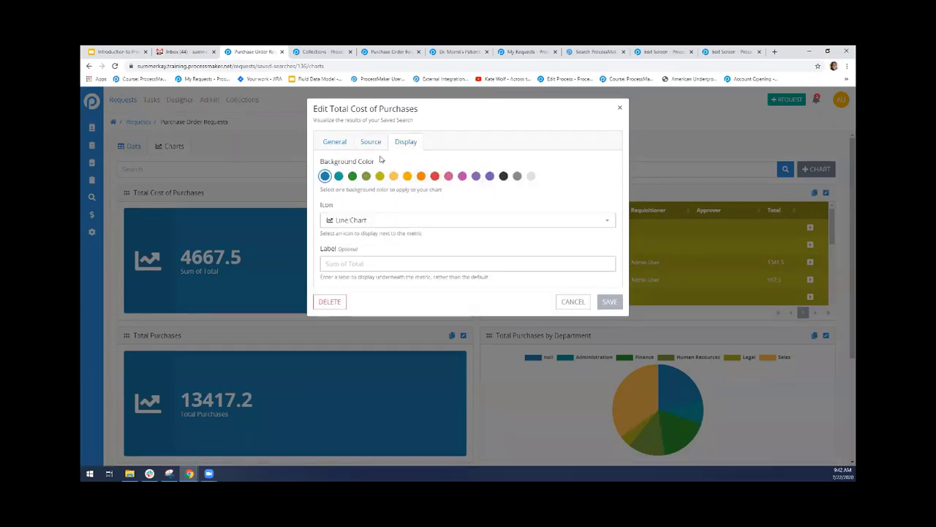
pyautogui.click(352, 176)
pyautogui.click(393, 175)
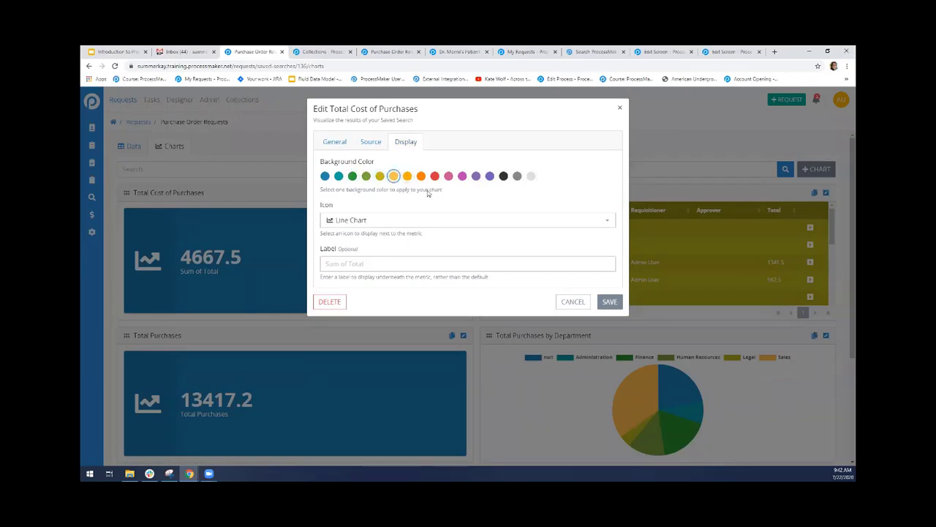
pyautogui.click(463, 220)
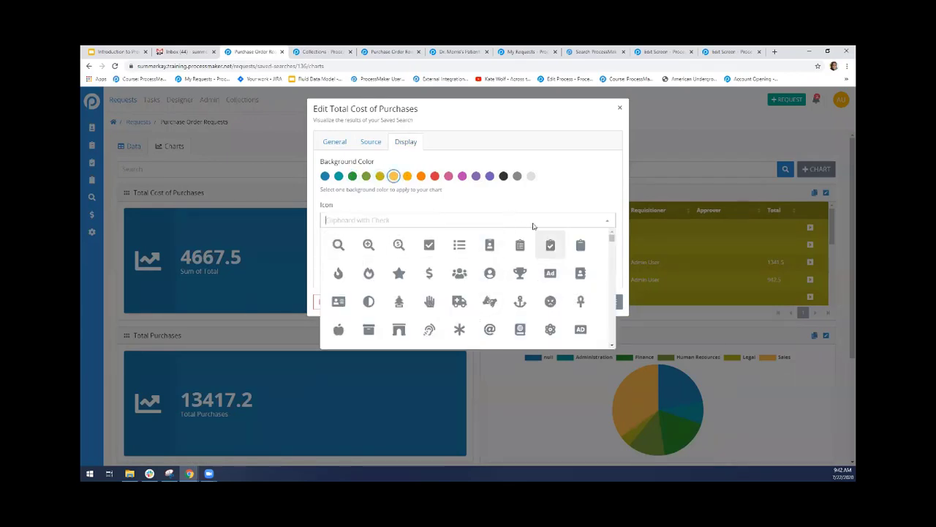
pyautogui.click(547, 193)
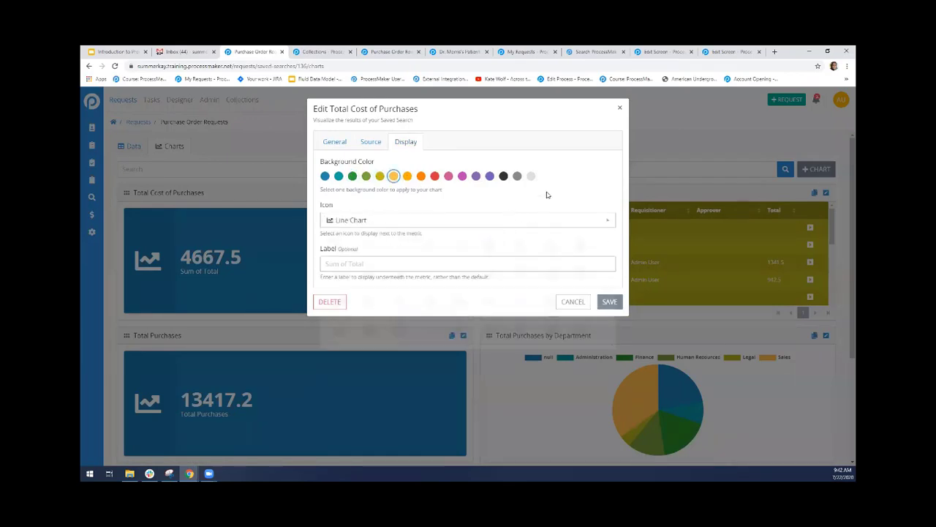
# Label the chart's metric "Total Purchases Made by Sales Department" and save the chart
pyautogui.click(354, 262)
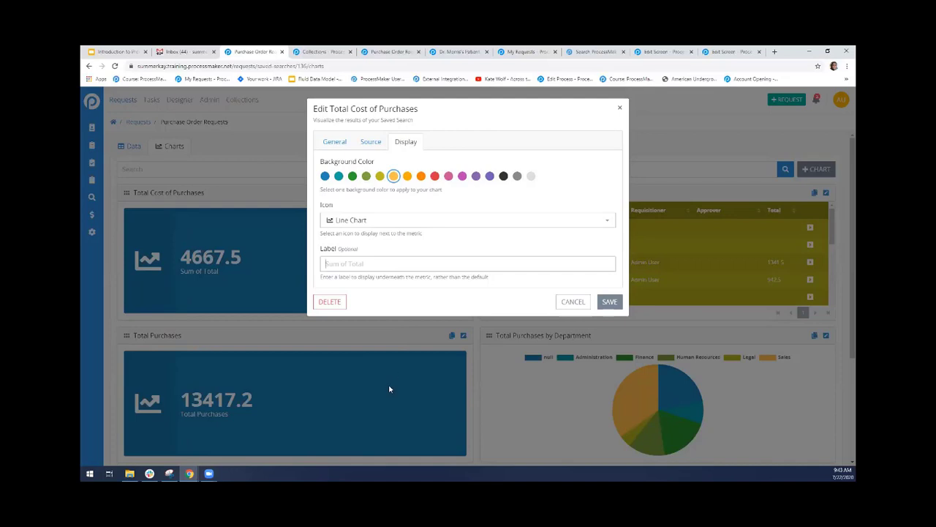
pyautogui.write('Total Purchases')
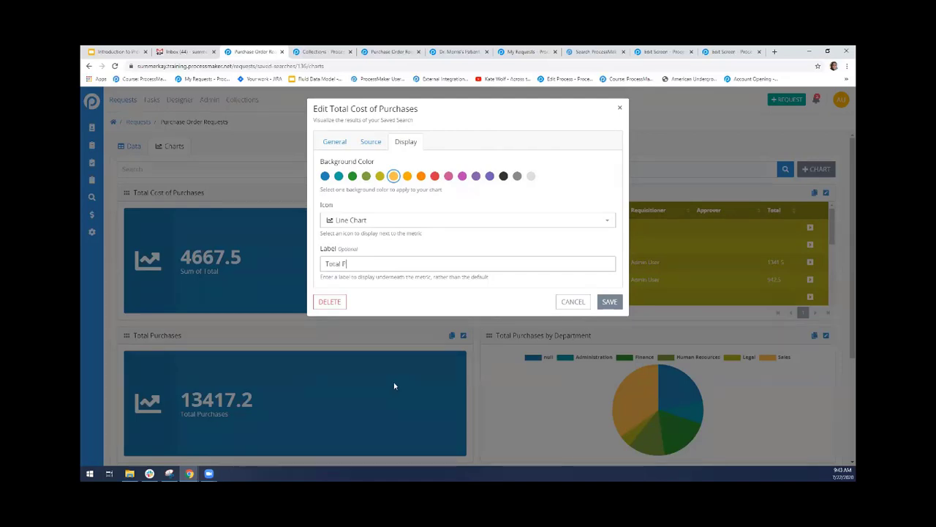
pyautogui.write(' Made by Sales Depa')
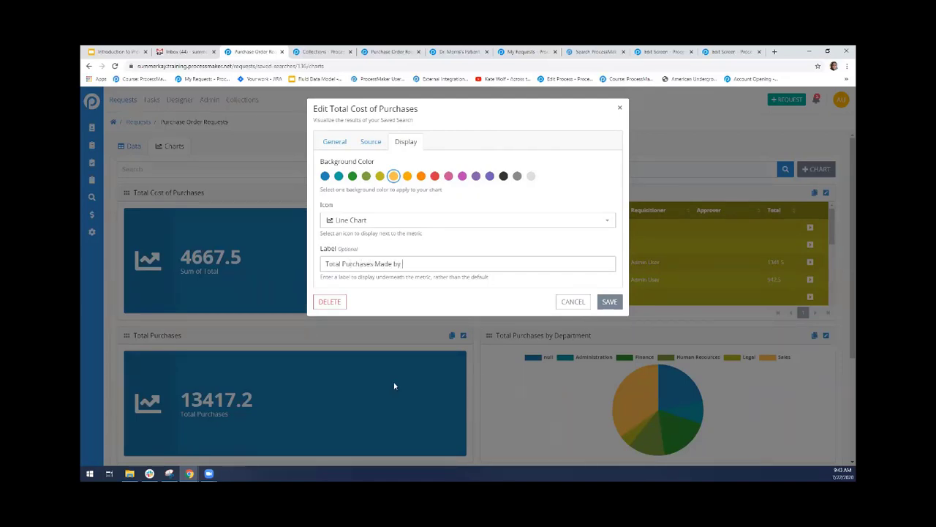
pyautogui.write('rtment')
pyautogui.click(608, 303)
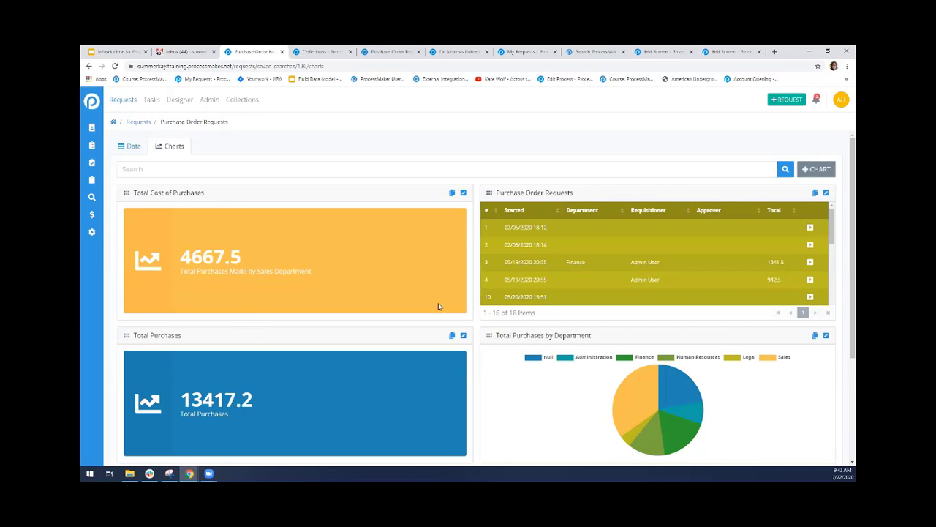
# Examine the # of Requests per Department bar chart and the PMQL query in its source settings
pyautogui.scroll(-3, 844, 257)
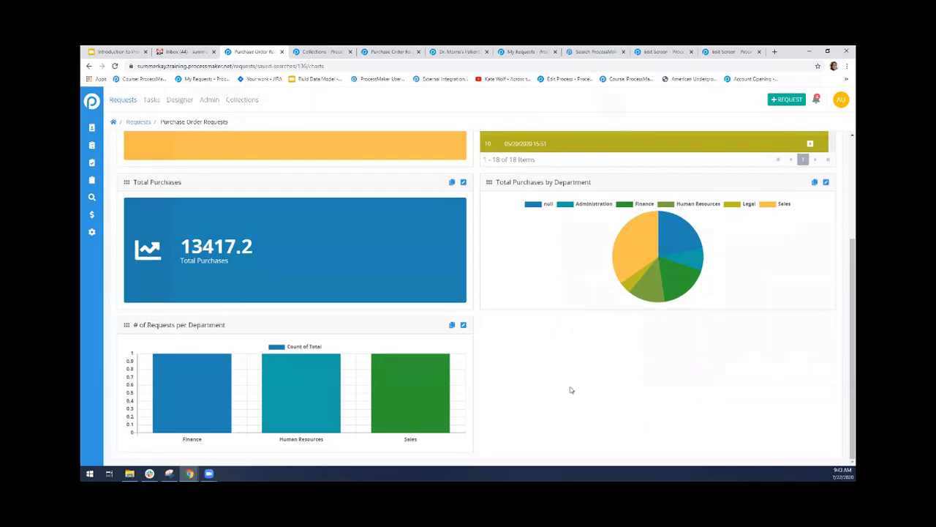
pyautogui.moveTo(431, 414)
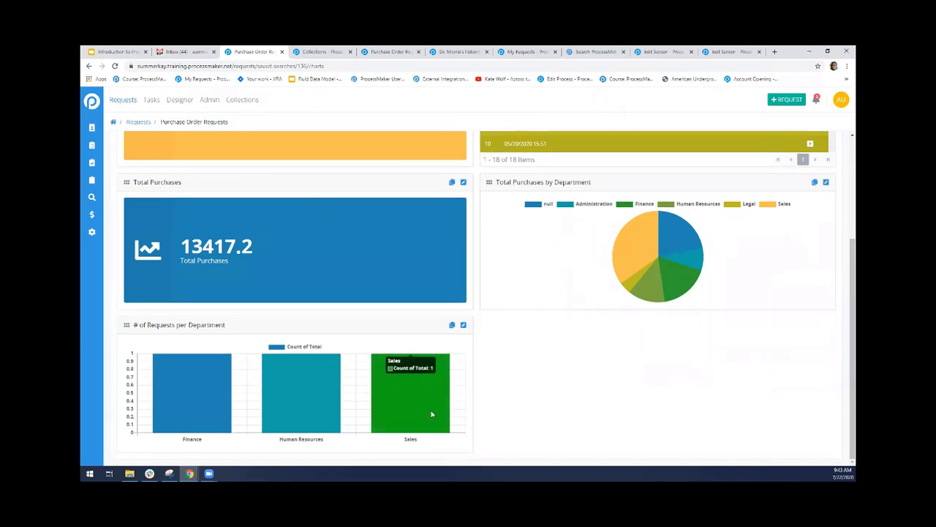
pyautogui.moveTo(203, 390)
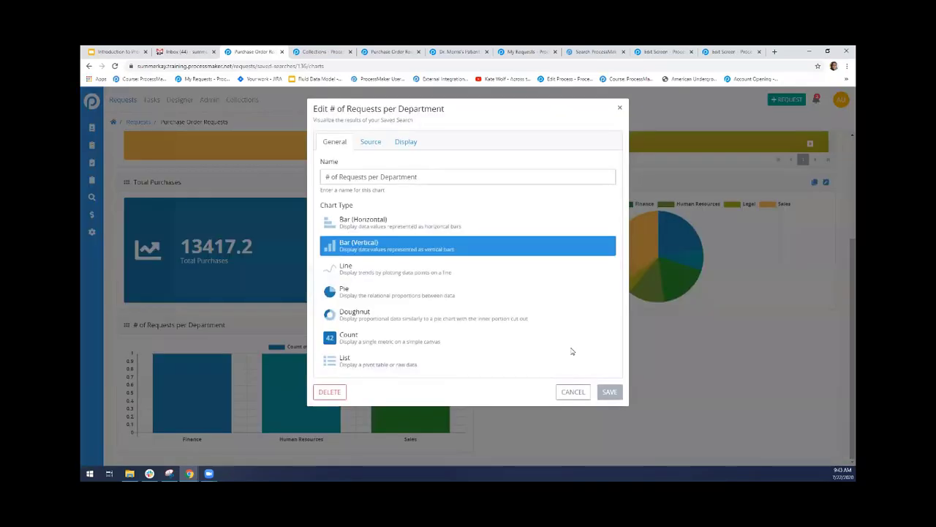
pyautogui.click(371, 142)
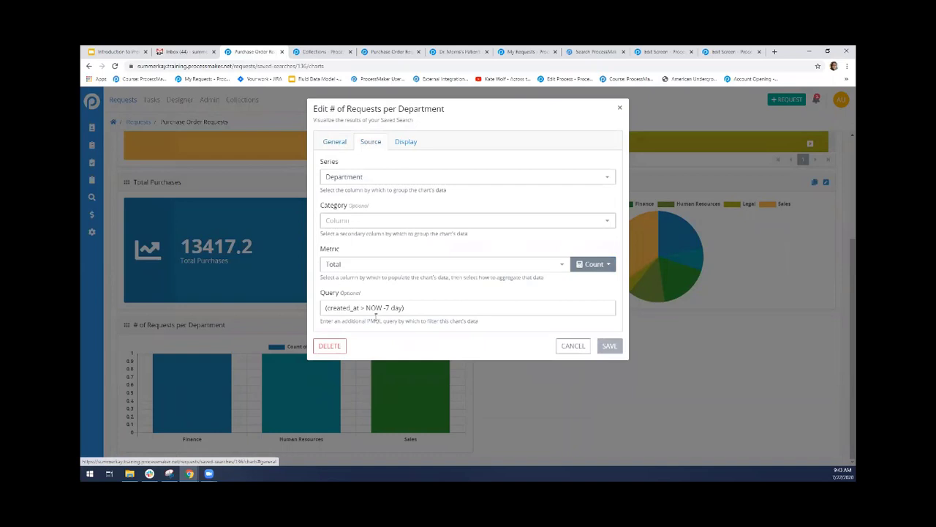
pyautogui.moveTo(405, 308); pyautogui.dragTo(285, 310)
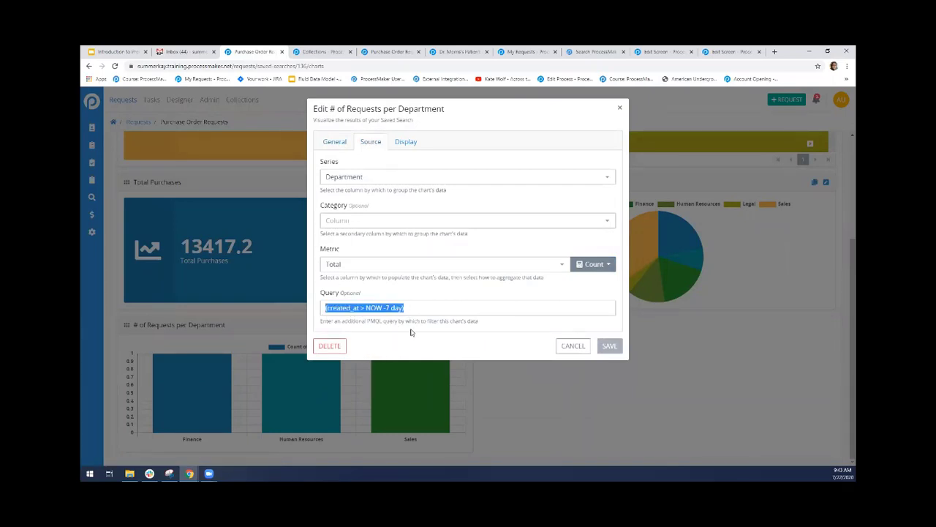
# Review the name of the # of Requests per Department chart, try the Bar (Horizontal) type, and switch back to Bar (Vertical)
pyautogui.click(321, 143)
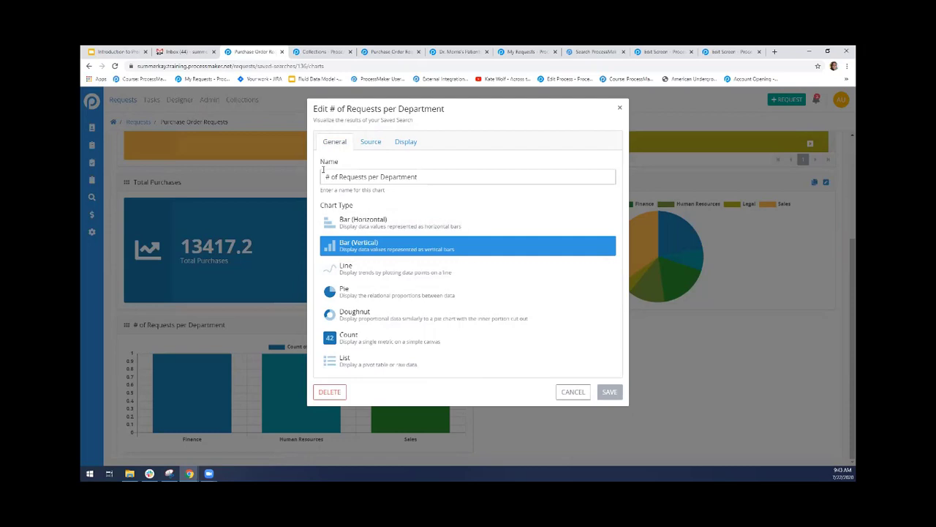
pyautogui.moveTo(325, 176); pyautogui.dragTo(446, 180)
pyautogui.click(448, 180)
pyautogui.click(371, 229)
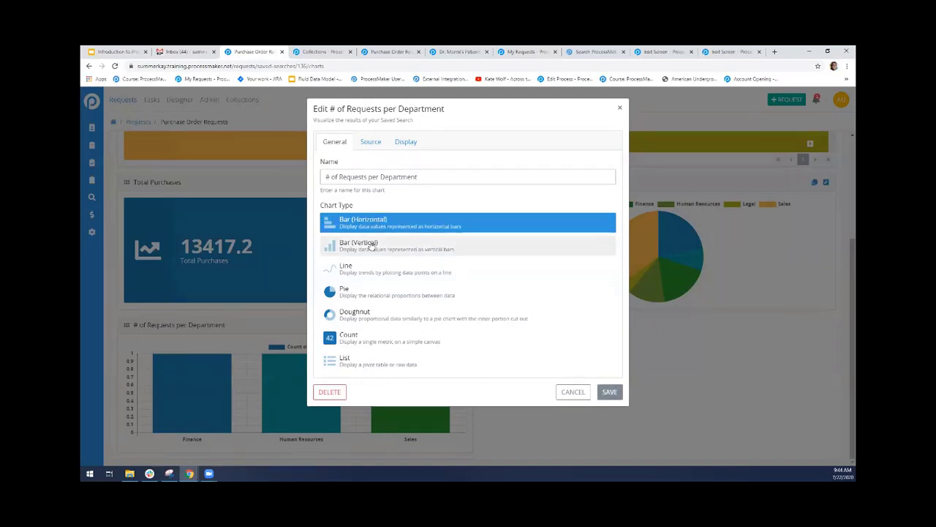
pyautogui.click(373, 248)
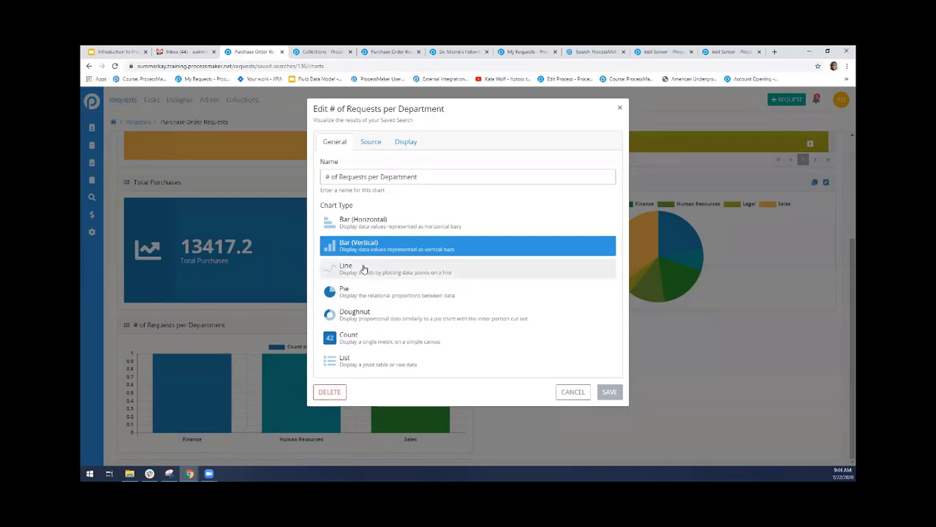
# Examine the columns available for the series and category of the # of Requests per Department chart
pyautogui.click(368, 142)
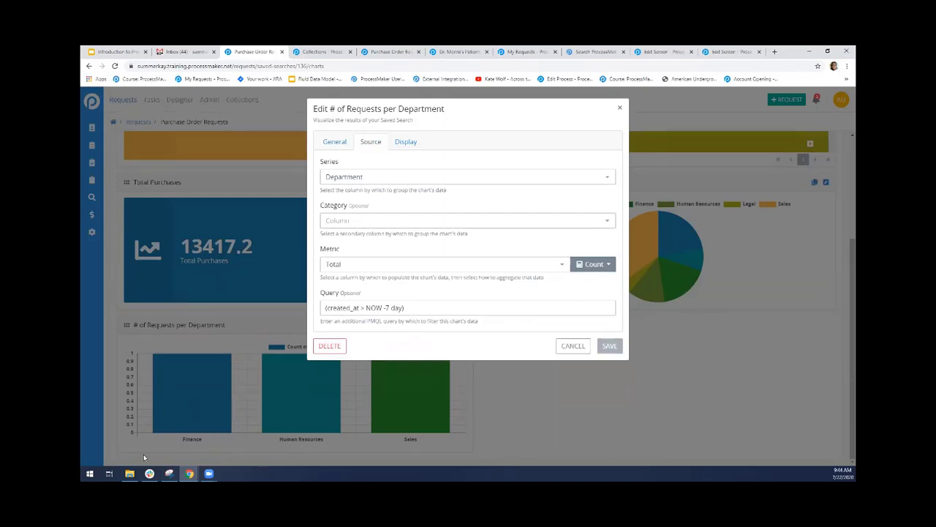
pyautogui.click(578, 176)
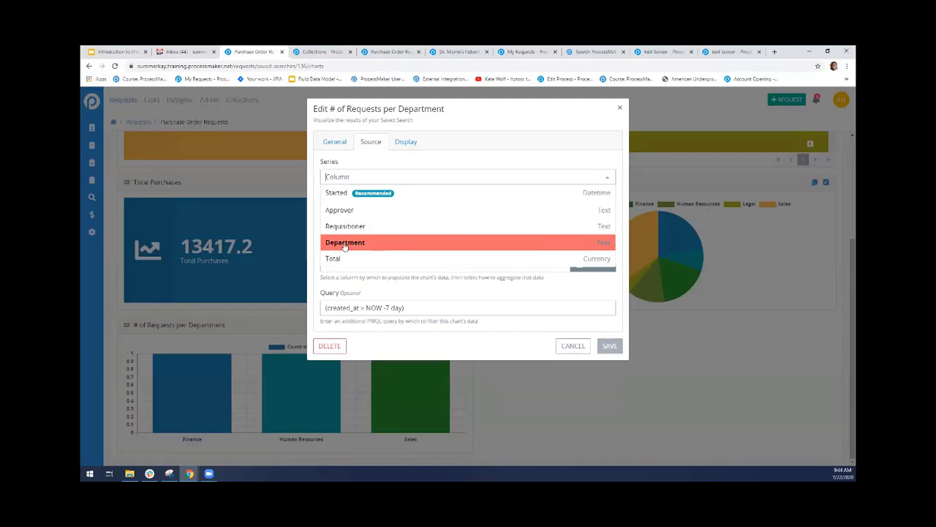
pyautogui.click(501, 250)
pyautogui.click(535, 174)
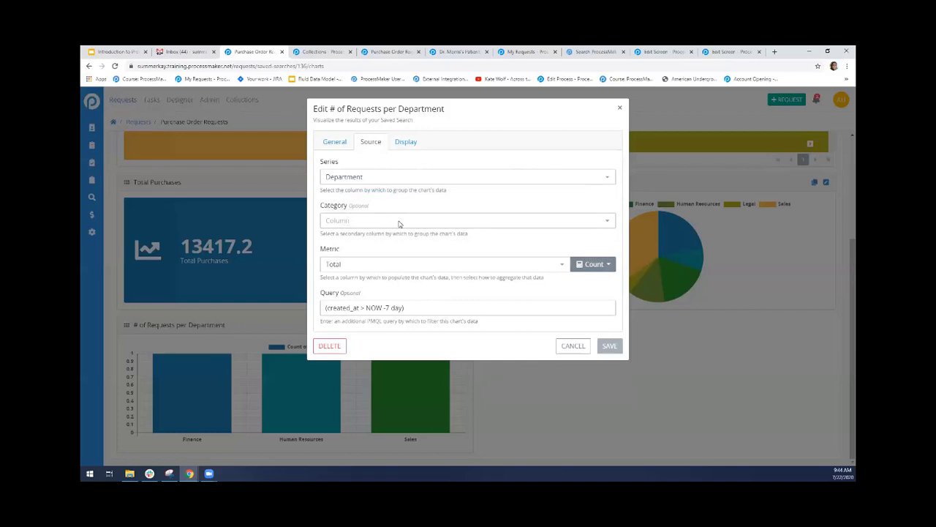
pyautogui.click(446, 220)
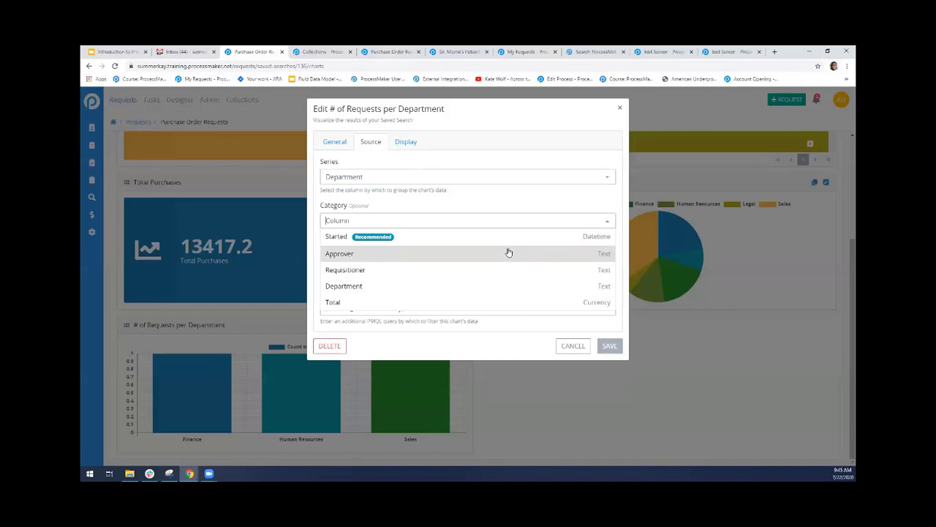
pyautogui.click(499, 214)
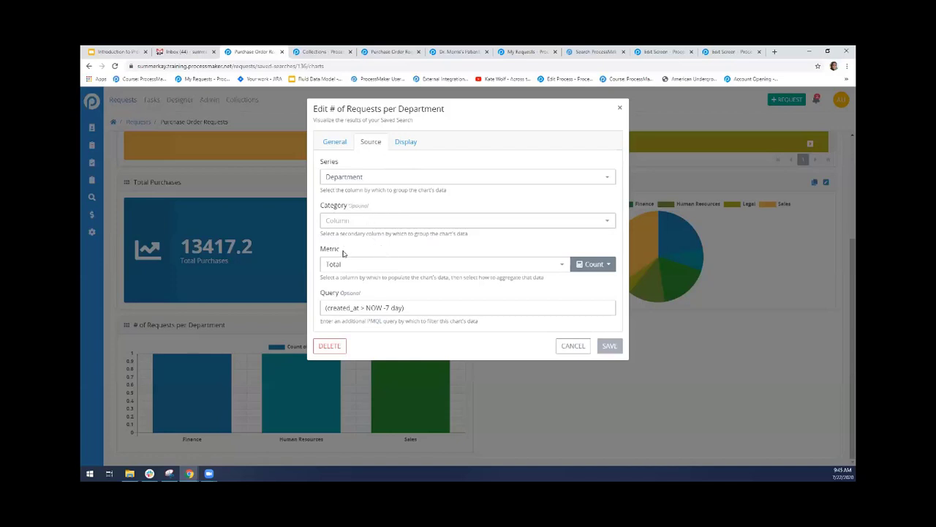
# Set the metric of the # of Requests per Department chart to Count of Records
pyautogui.click(554, 267)
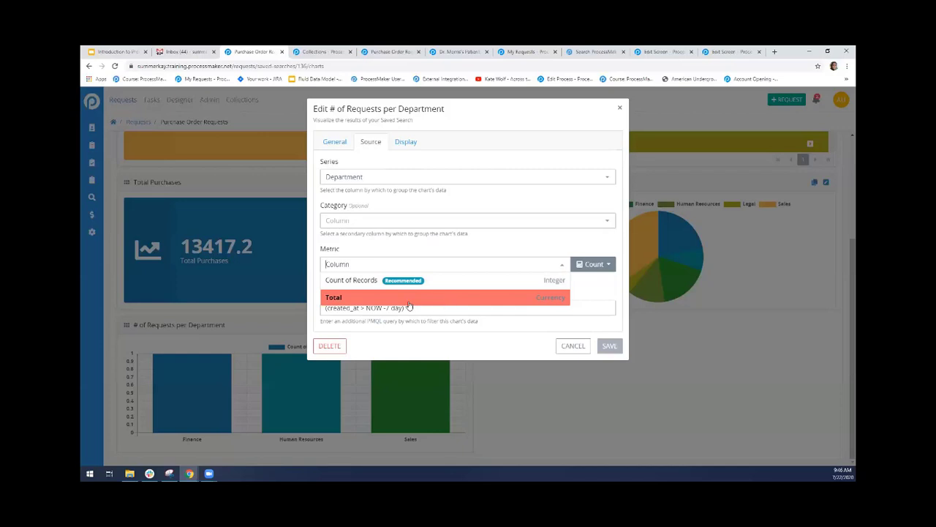
pyautogui.click(440, 283)
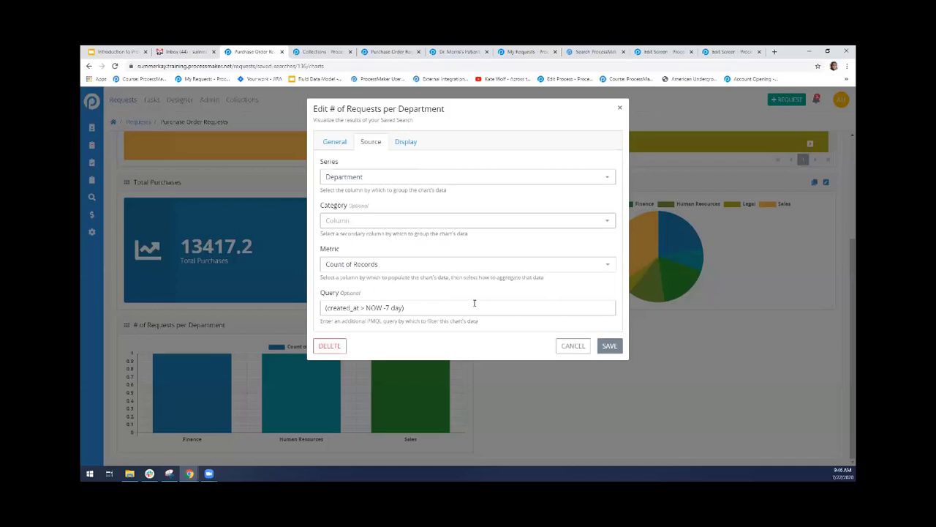
# Examine each part of the chart's PMQL query that restricts requests by creation date
pyautogui.click(431, 309)
pyautogui.moveTo(431, 309); pyautogui.dragTo(286, 308)
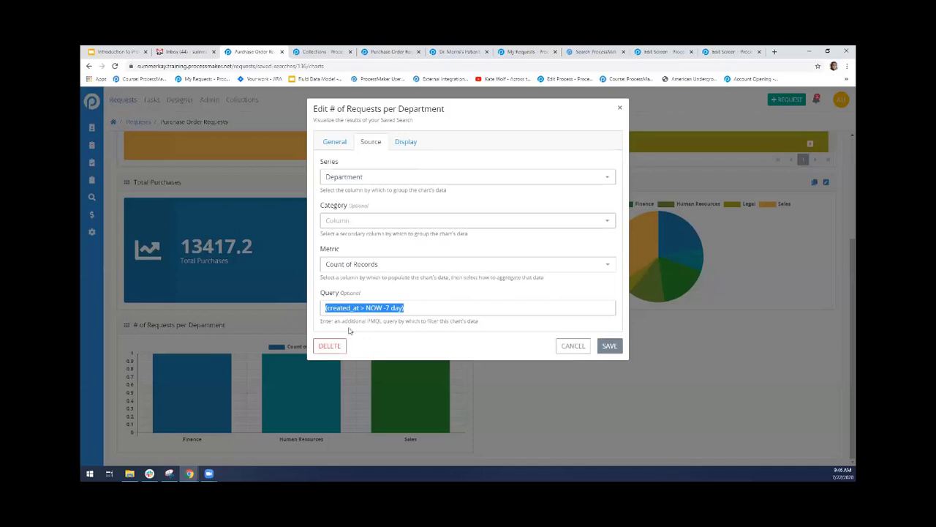
pyautogui.click(371, 333)
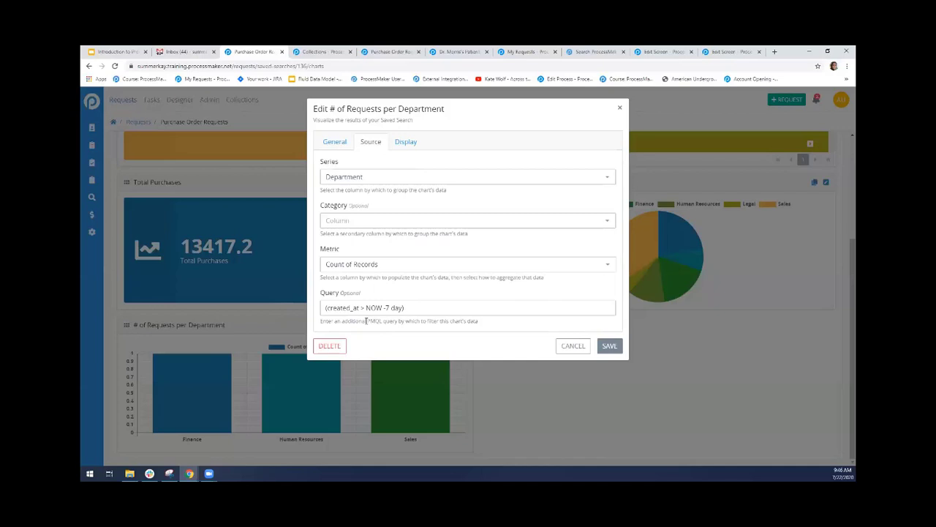
pyautogui.doubleClick(340, 308)
pyautogui.click(337, 308)
pyautogui.moveTo(325, 308); pyautogui.dragTo(359, 308)
pyautogui.click(348, 308)
pyautogui.doubleClick(362, 308)
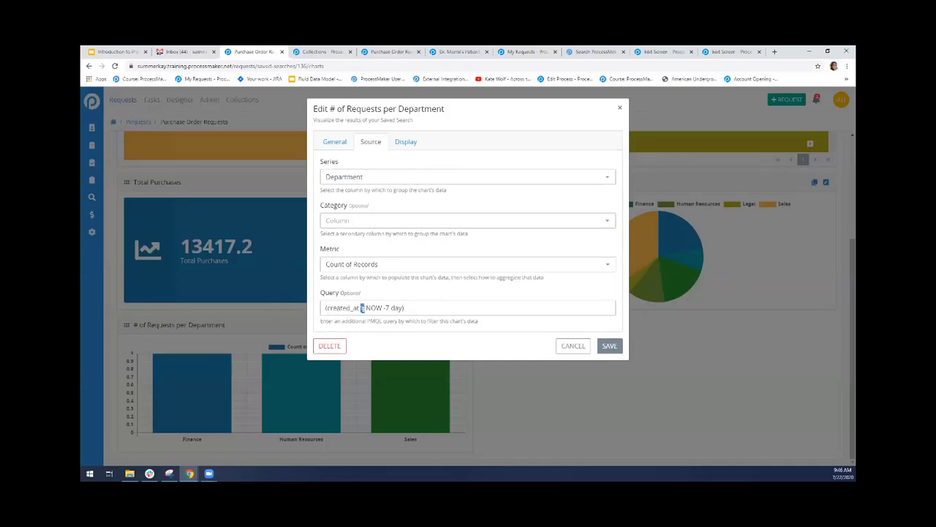
pyautogui.moveTo(366, 308); pyautogui.dragTo(402, 308)
pyautogui.click(370, 316)
pyautogui.moveTo(327, 310); pyautogui.dragTo(418, 308)
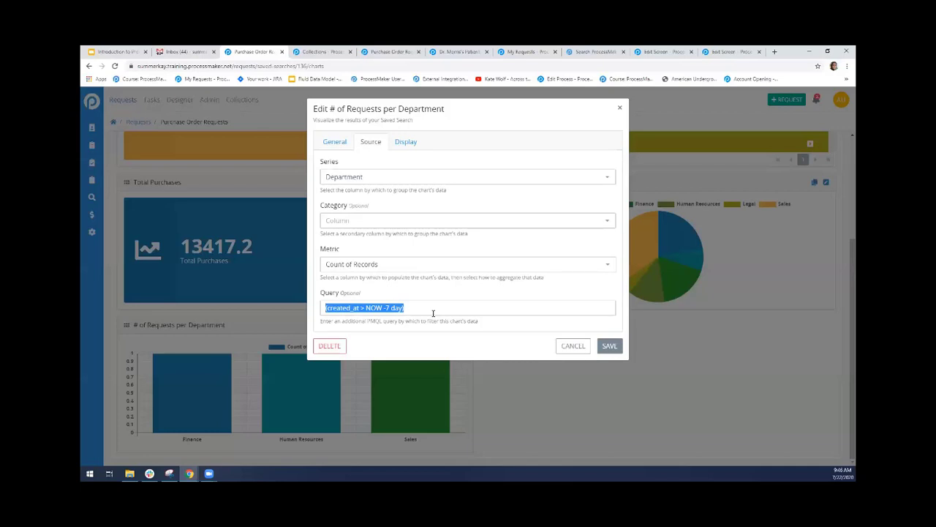
pyautogui.click(434, 313)
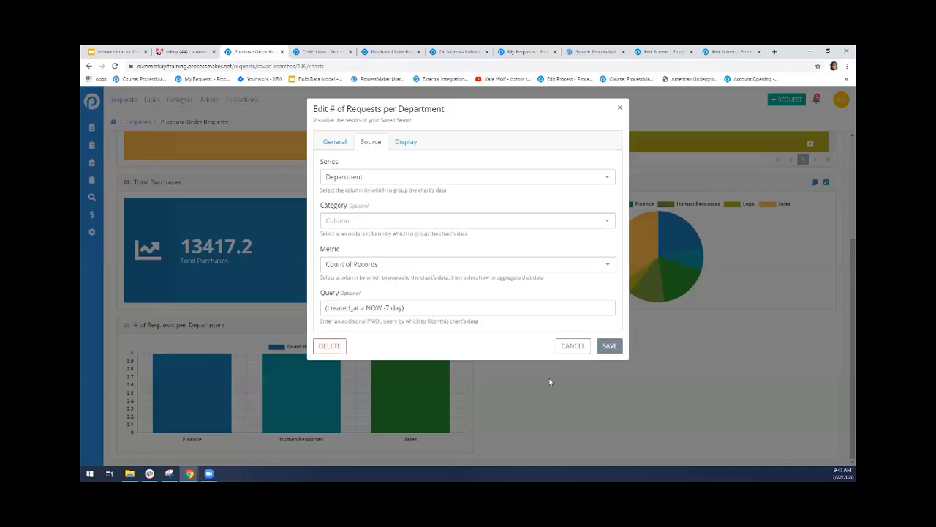
# Save the # of Requests per Department chart and inspect the record count behind each department's bar
pyautogui.click(609, 346)
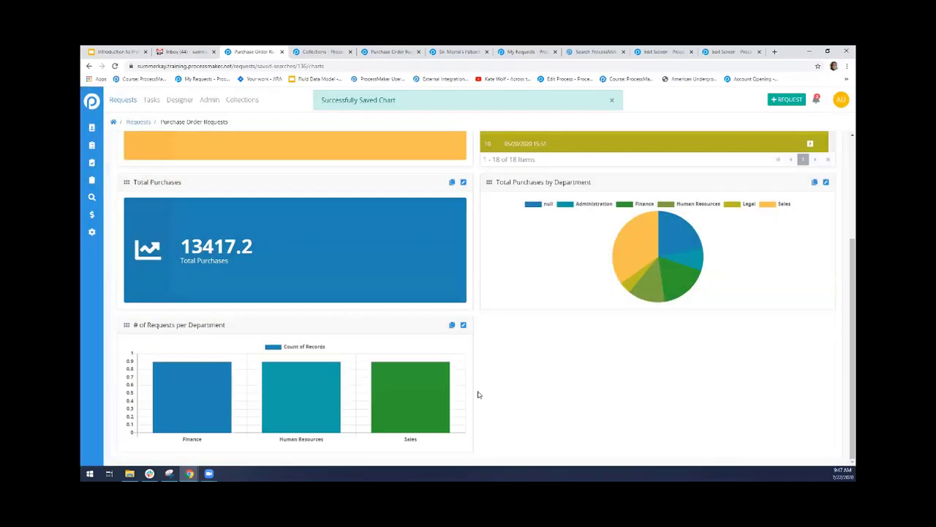
pyautogui.moveTo(410, 395)
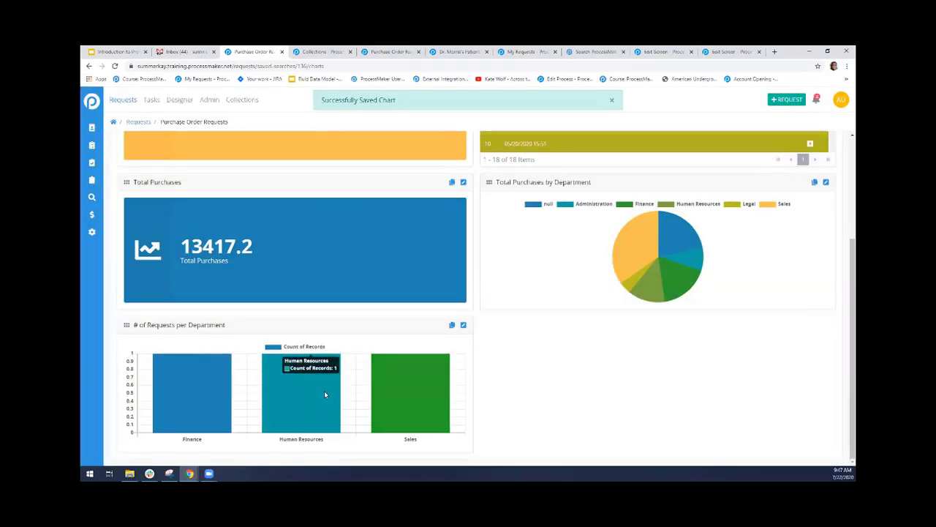
pyautogui.moveTo(194, 393)
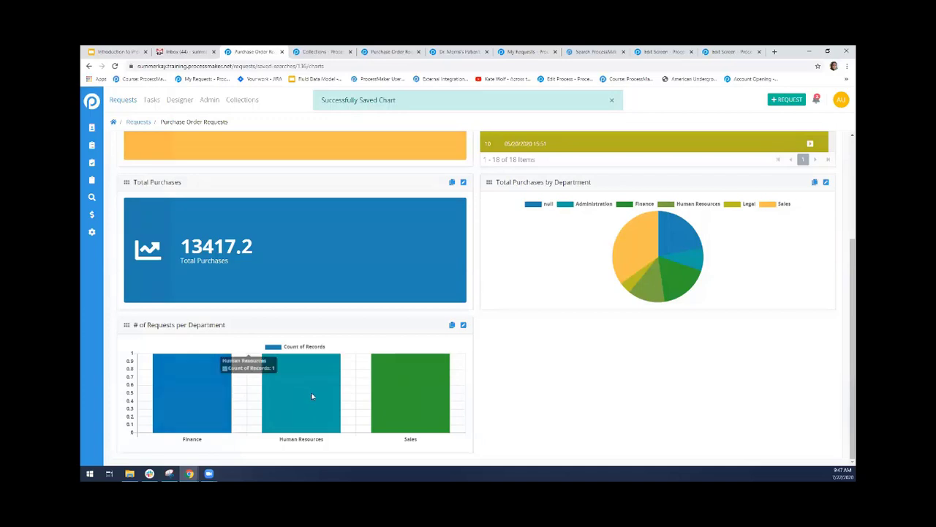
pyautogui.moveTo(313, 395)
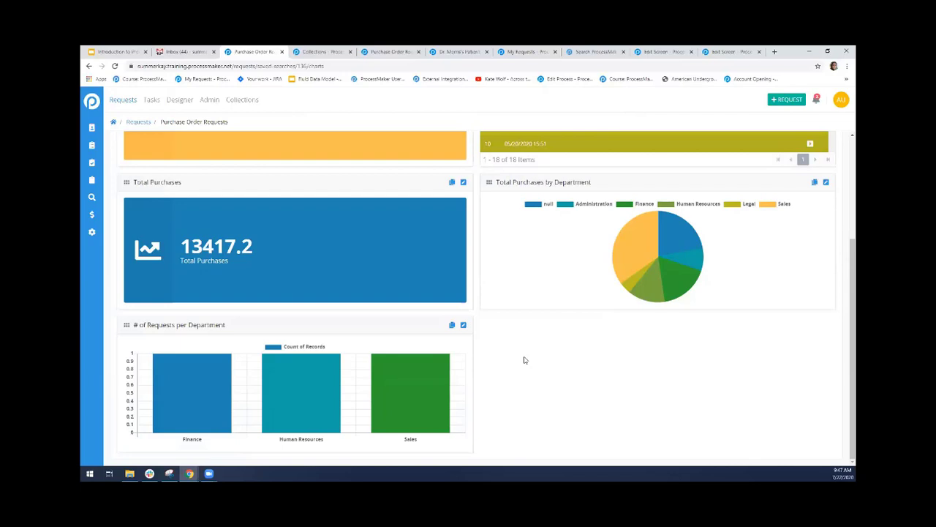
# Reopen the source settings of the # of Requests per Department chart and review its PMQL query
pyautogui.click(463, 325)
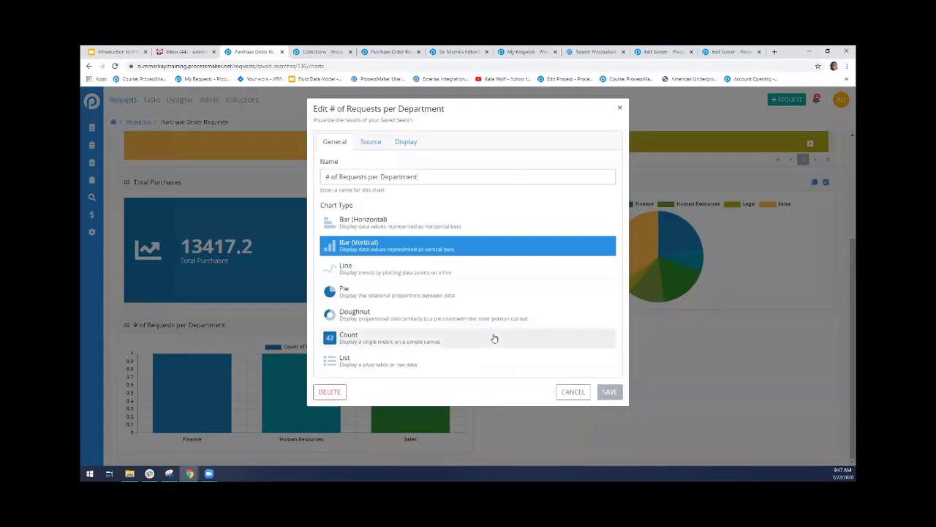
pyautogui.click(375, 144)
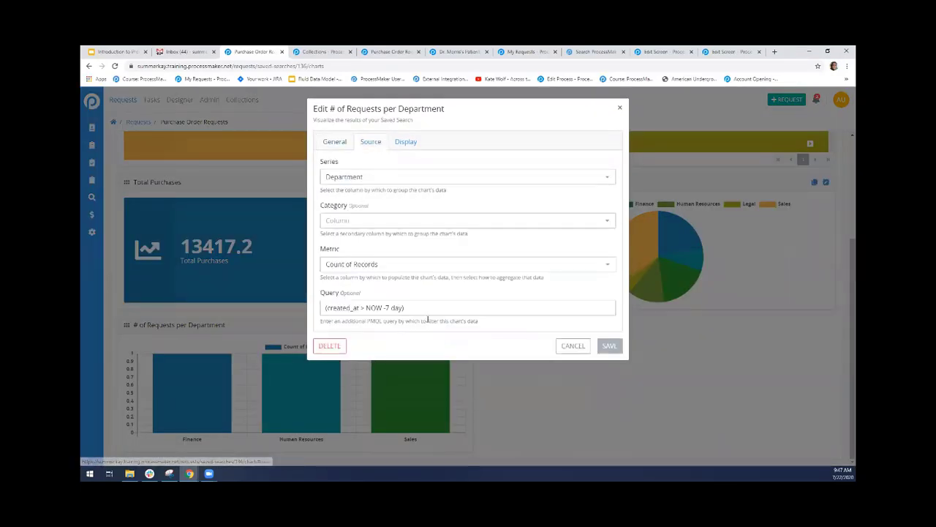
pyautogui.moveTo(423, 308); pyautogui.dragTo(307, 314)
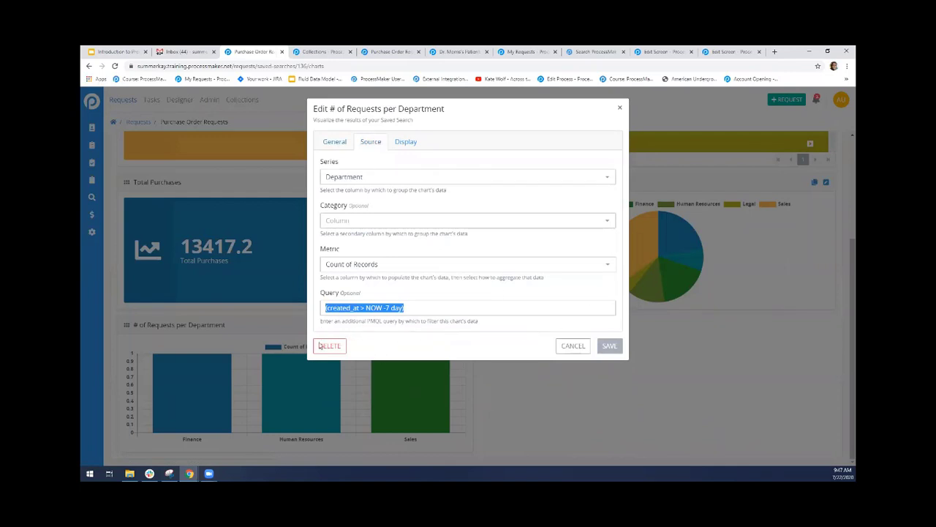
pyautogui.click(409, 335)
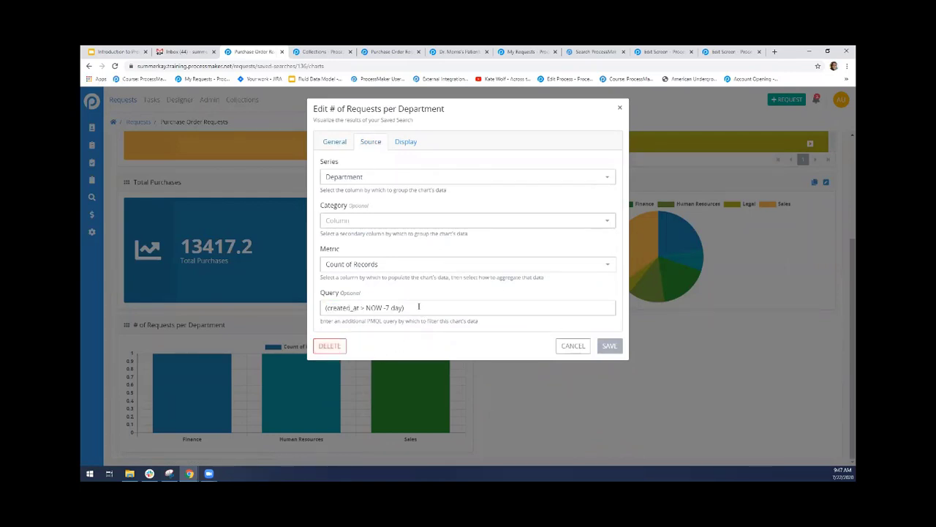
pyautogui.moveTo(420, 306); pyautogui.dragTo(319, 312)
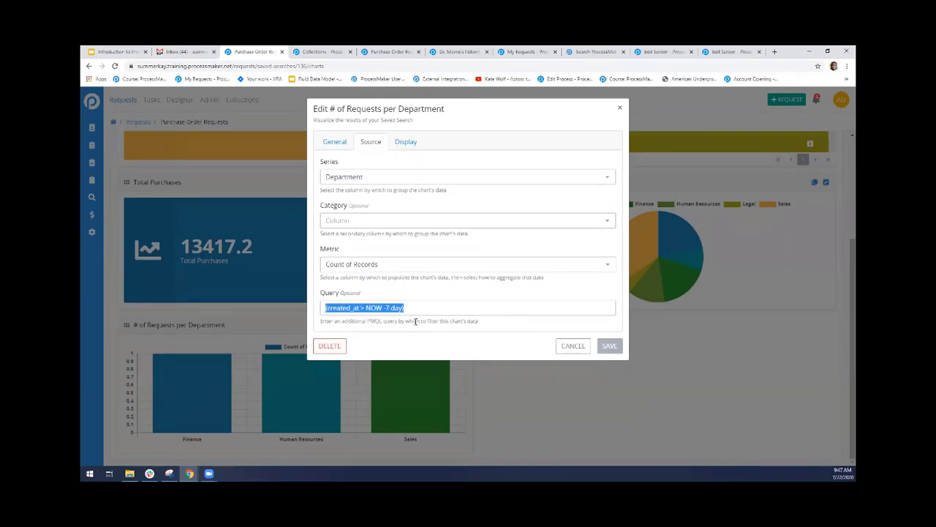
# Review the chart's color scheme choices, try the Stacked option on and off, and close the chart settings without saving
pyautogui.click(405, 146)
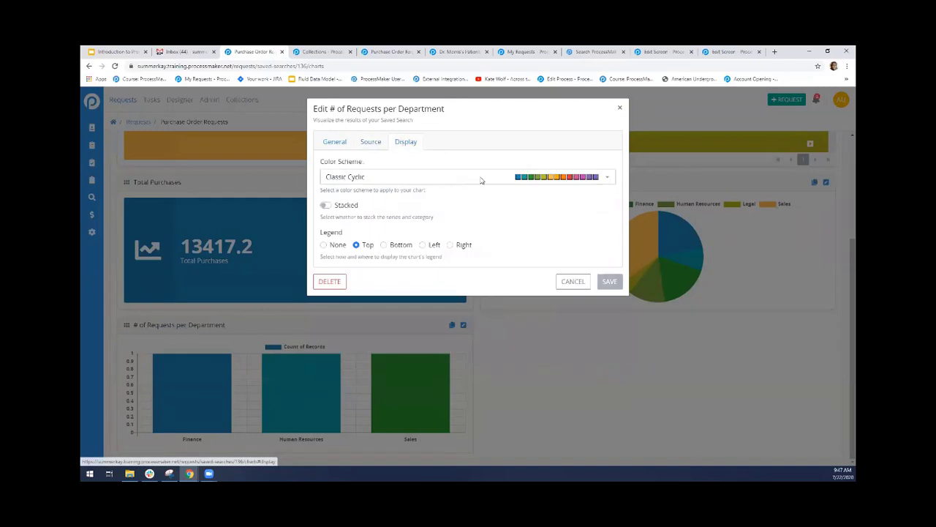
pyautogui.click(607, 180)
pyautogui.click(577, 163)
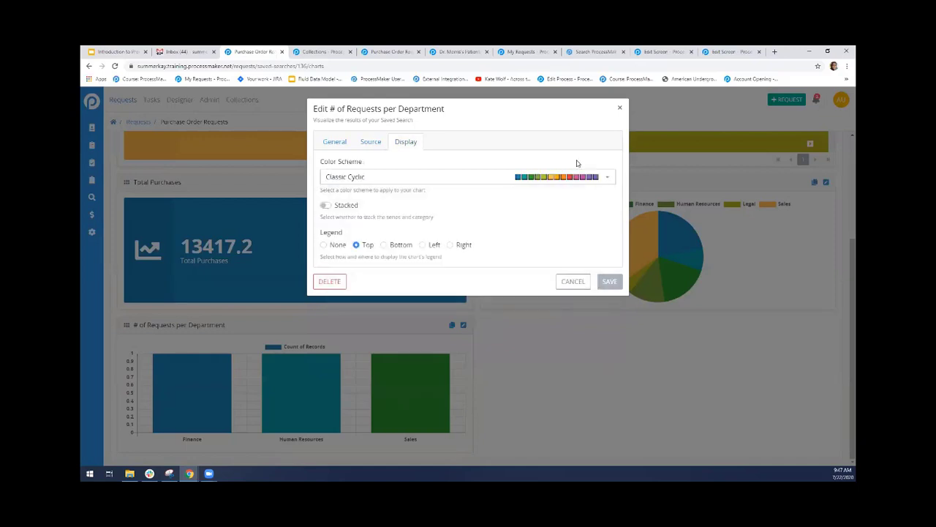
pyautogui.click(327, 206)
pyautogui.click(326, 206)
pyautogui.click(573, 281)
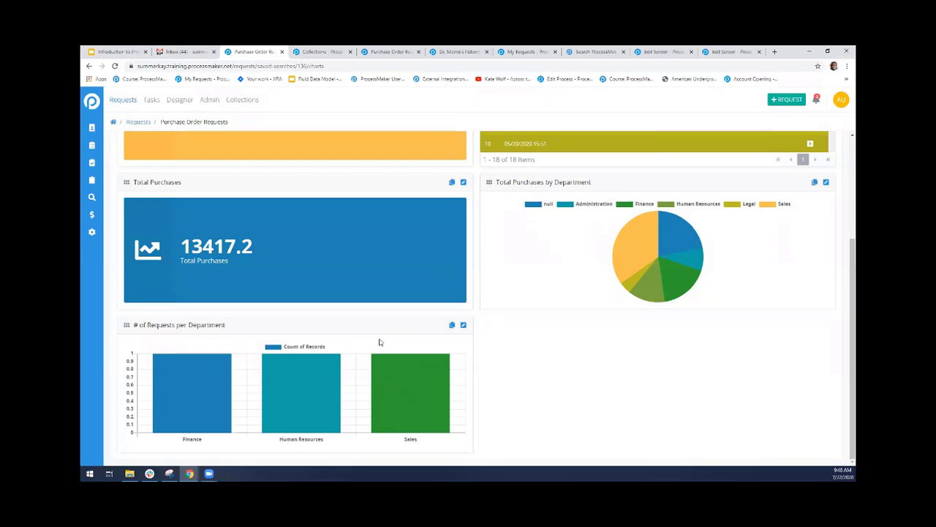
# Try the legend positions for the # of Requests per Department chart, set the legend to None, and save
pyautogui.click(462, 327)
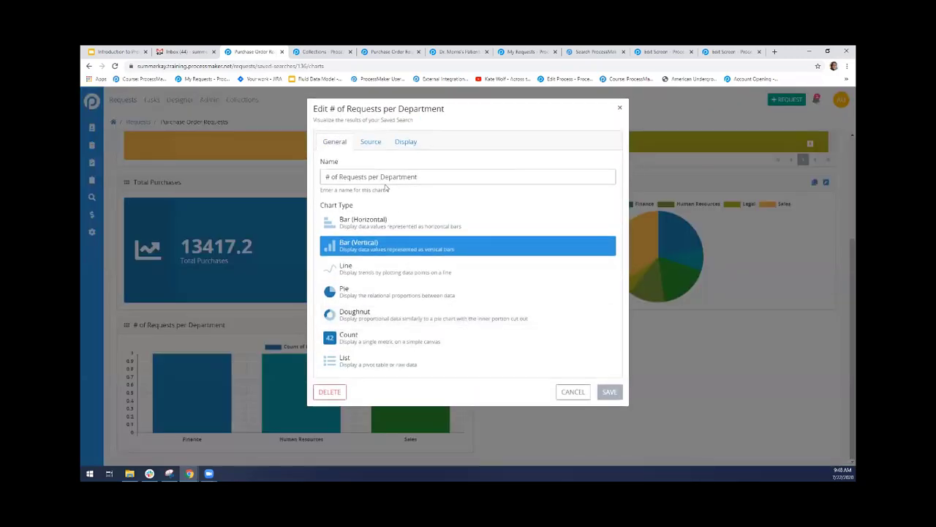
pyautogui.click(402, 143)
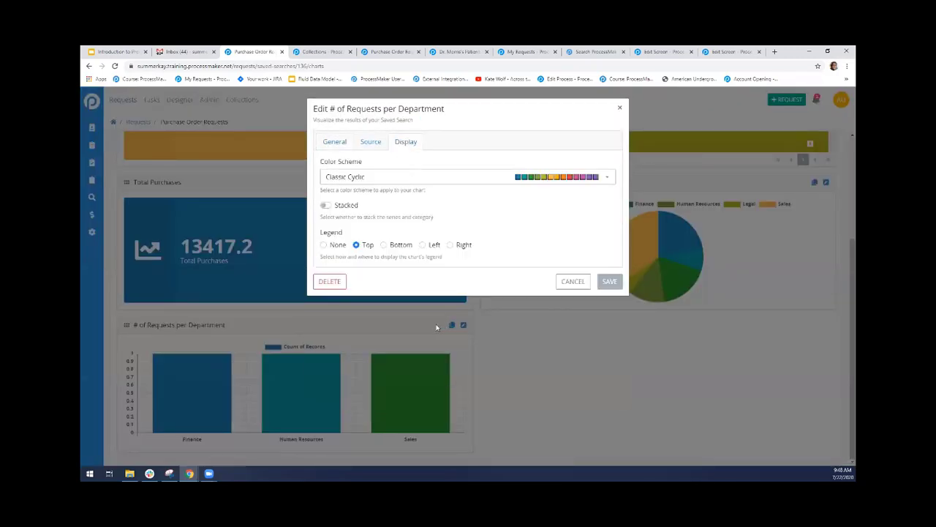
pyautogui.click(333, 247)
pyautogui.click(395, 247)
pyautogui.click(424, 246)
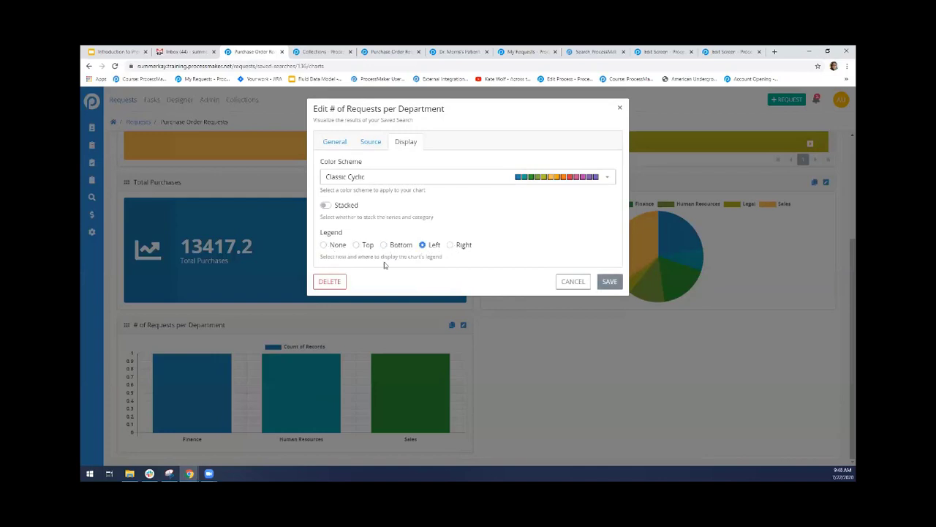
pyautogui.click(324, 245)
pyautogui.click(601, 283)
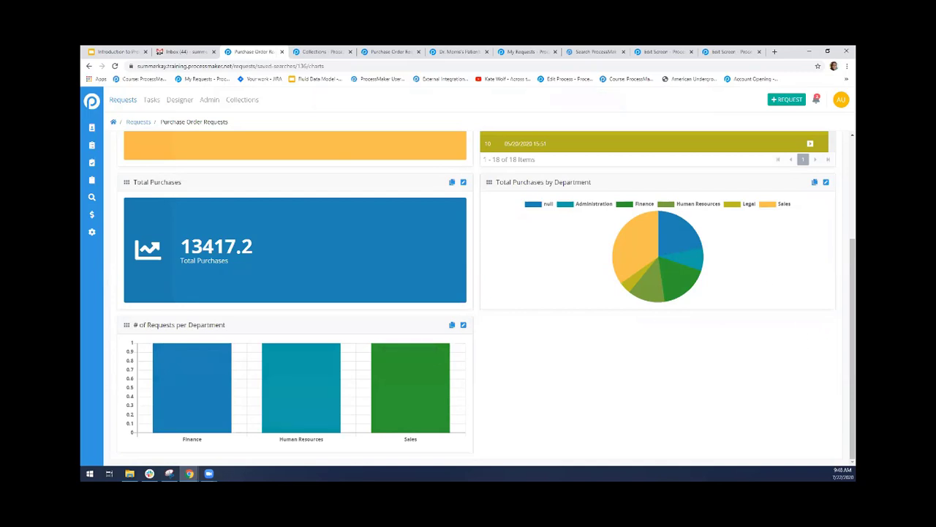
# Turn on the pivot table display in the source settings of the Purchase Order Requests list chart
pyautogui.scroll(3, 844, 376)
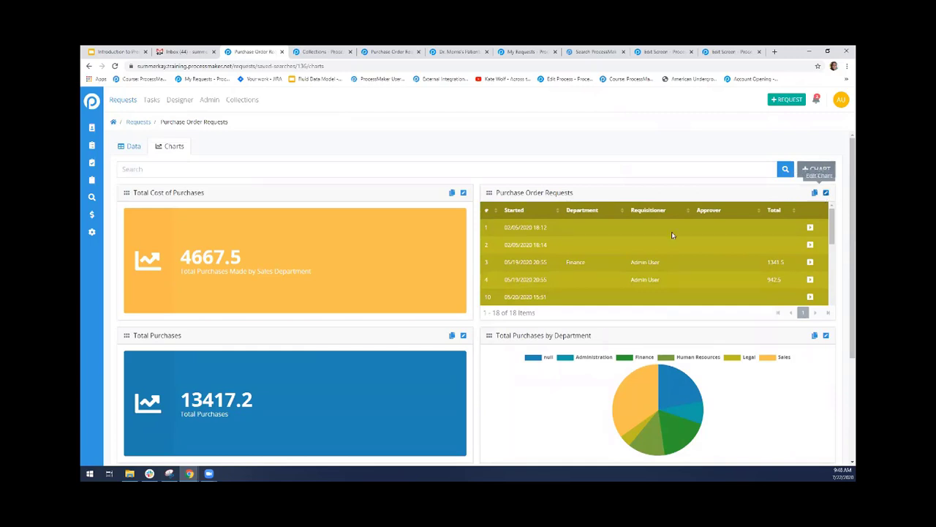
pyautogui.click(826, 192)
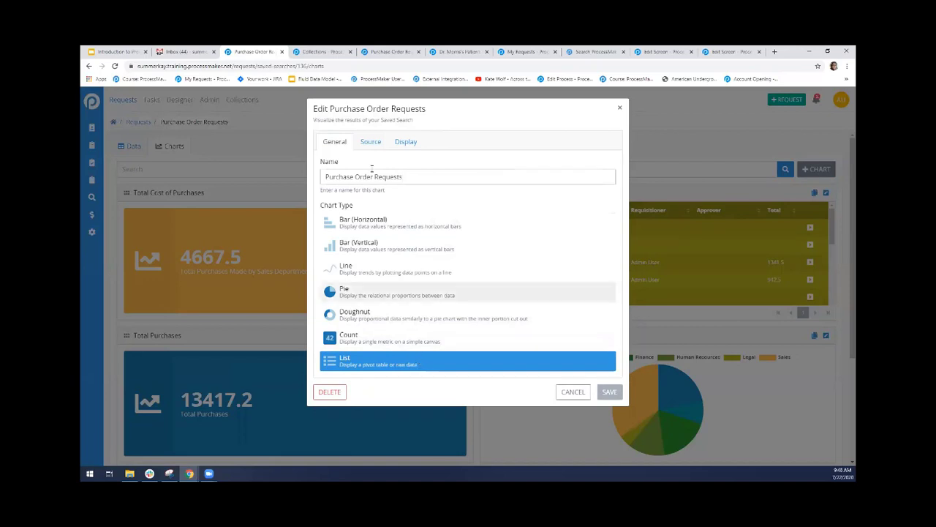
pyautogui.click(370, 142)
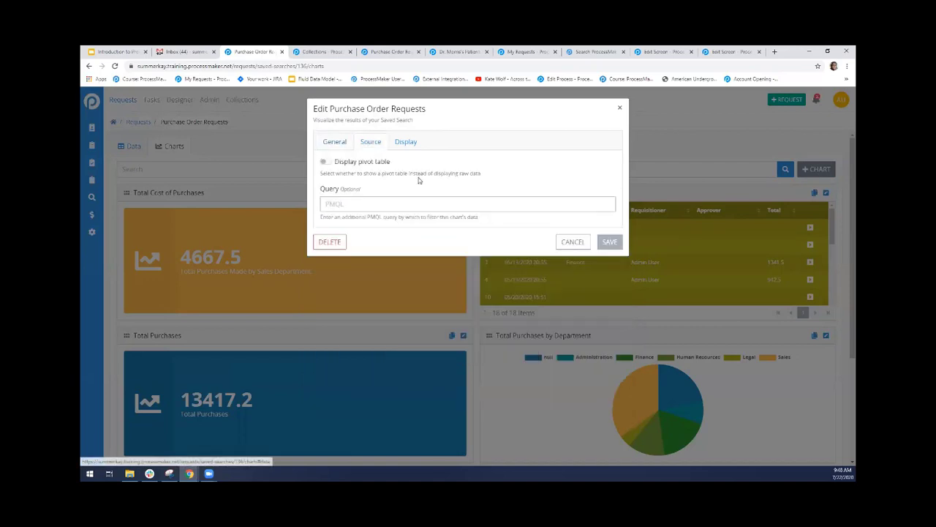
pyautogui.click(326, 162)
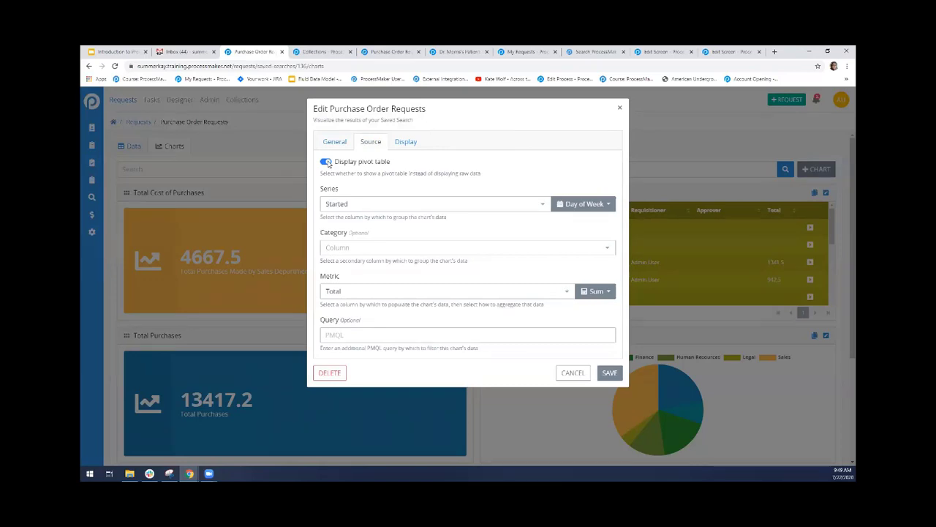
# Set the pivot table's series to Approver, category to Requisitioner and metric to the sum of Total, and save the chart
pyautogui.click(538, 210)
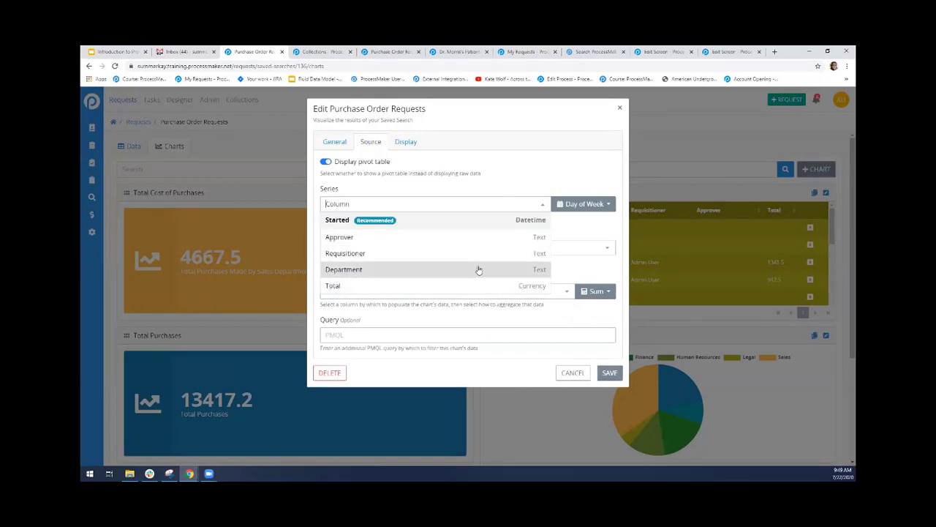
pyautogui.click(458, 240)
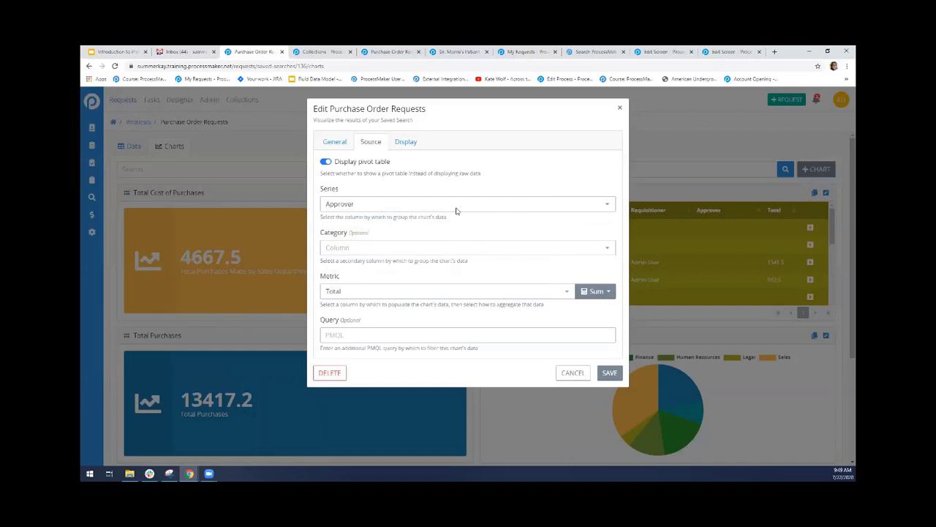
pyautogui.click(466, 249)
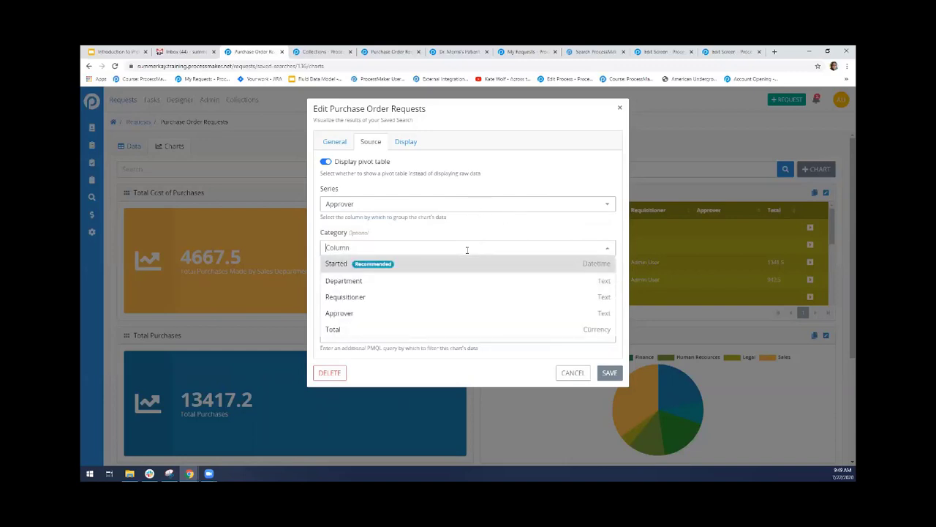
pyautogui.click(457, 297)
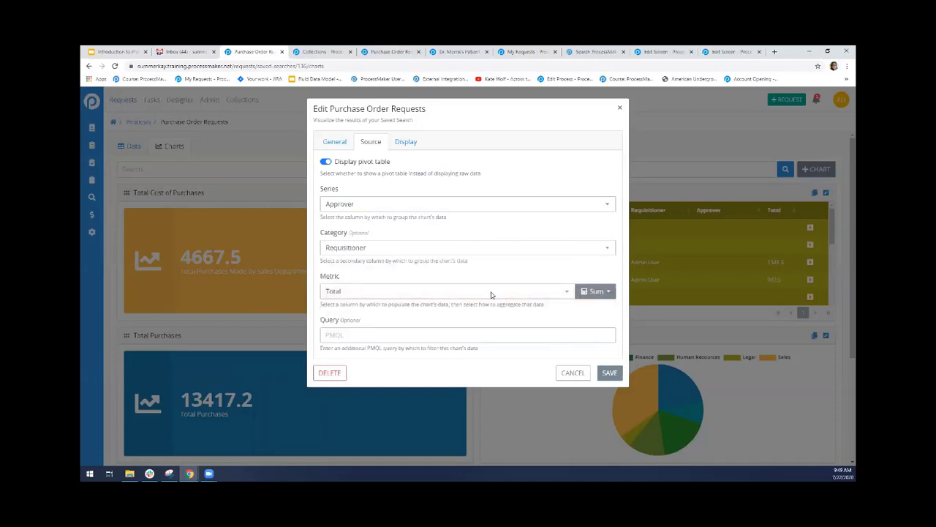
pyautogui.click(557, 292)
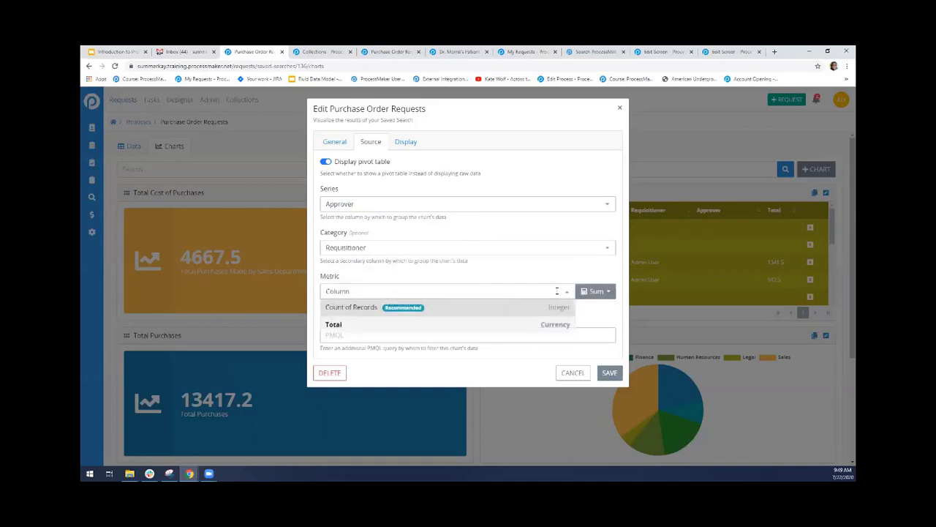
pyautogui.click(456, 325)
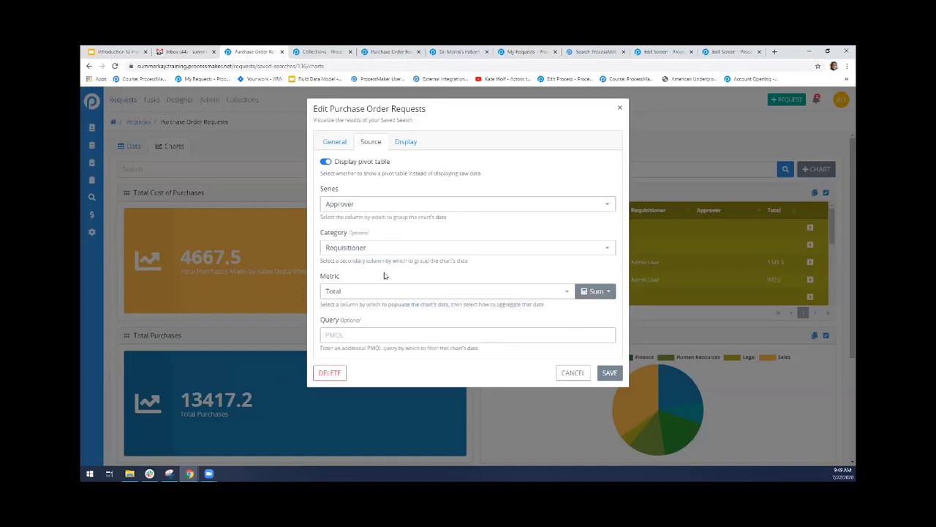
pyautogui.click(607, 373)
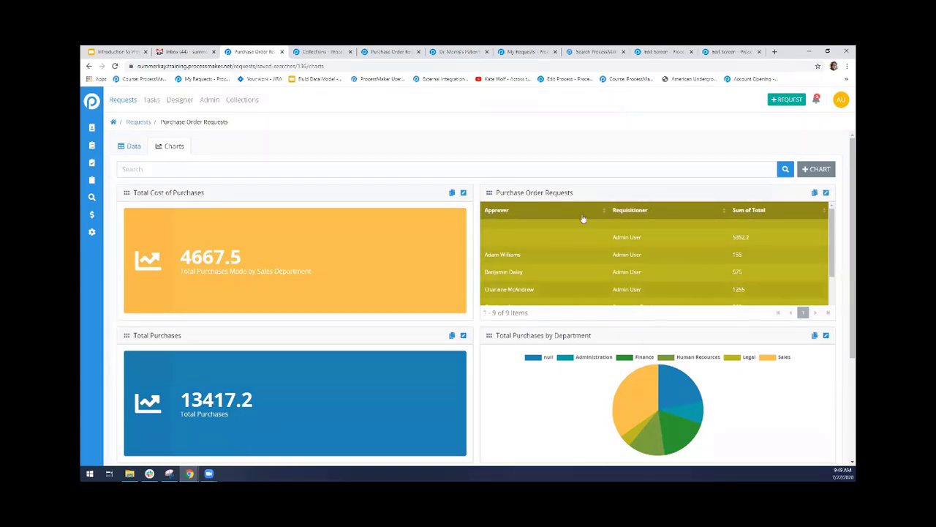
# Turn off the pivot table display in the source settings of the Purchase Order Requests list chart
pyautogui.click(826, 192)
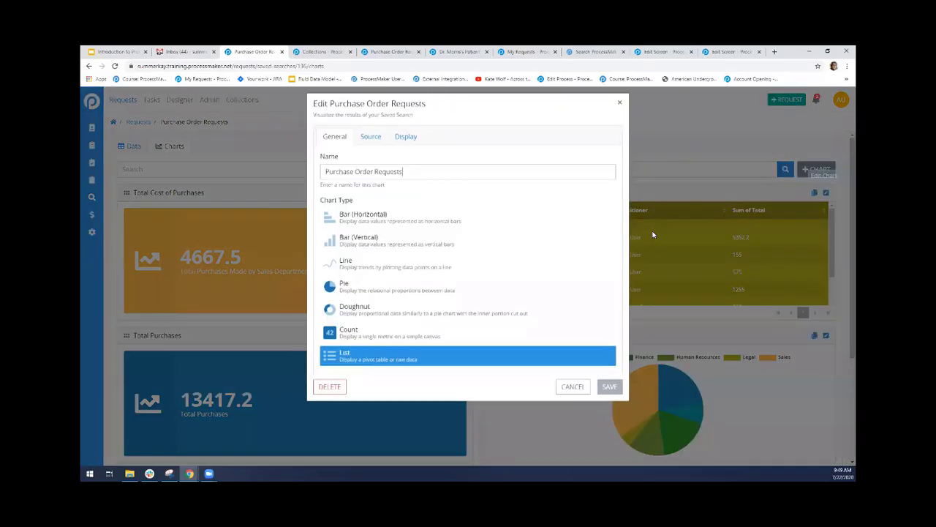
pyautogui.click(370, 143)
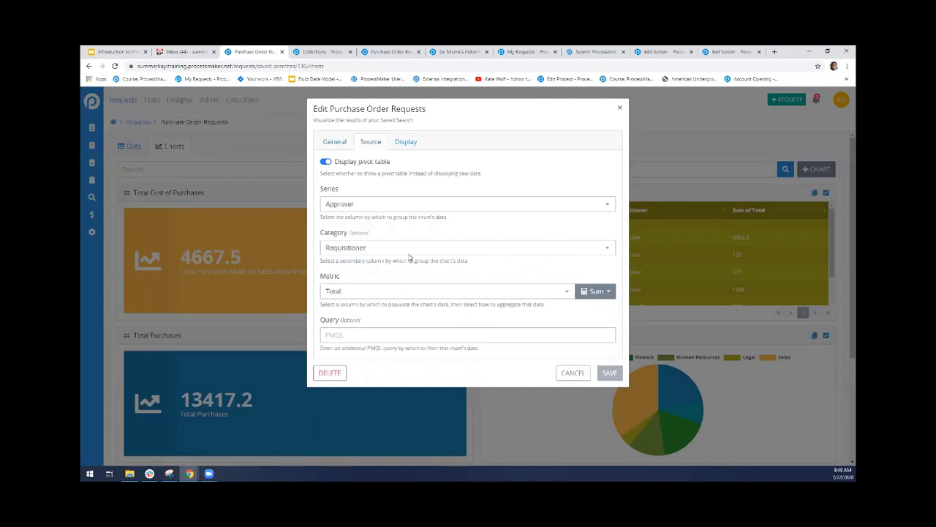
pyautogui.click(324, 163)
pyautogui.click(325, 162)
pyautogui.click(324, 162)
pyautogui.click(324, 162)
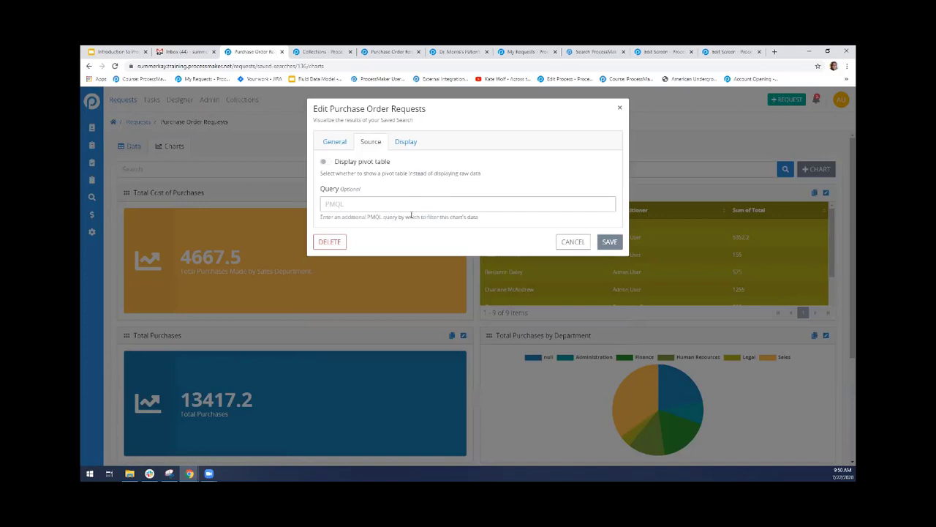
# Set the Purchase Order Requests list chart's background color to pink and save the chart
pyautogui.click(406, 142)
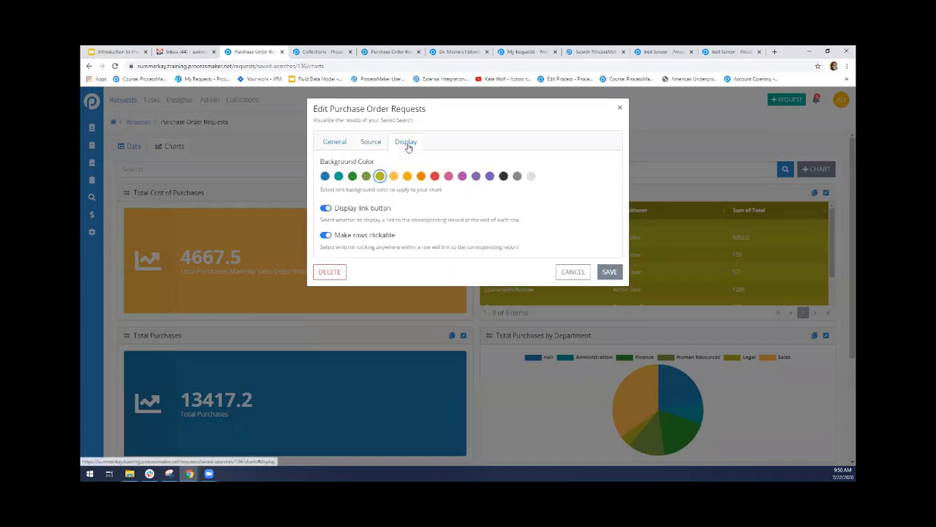
pyautogui.click(449, 177)
pyautogui.click(609, 271)
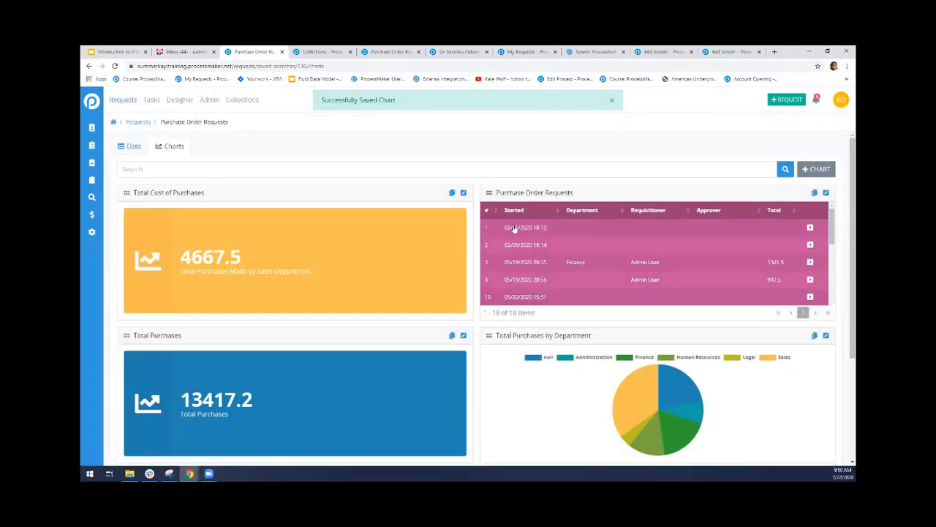
# Open the record linked to request 1 in the Purchase Order Requests list chart and review its summary
pyautogui.click(811, 228)
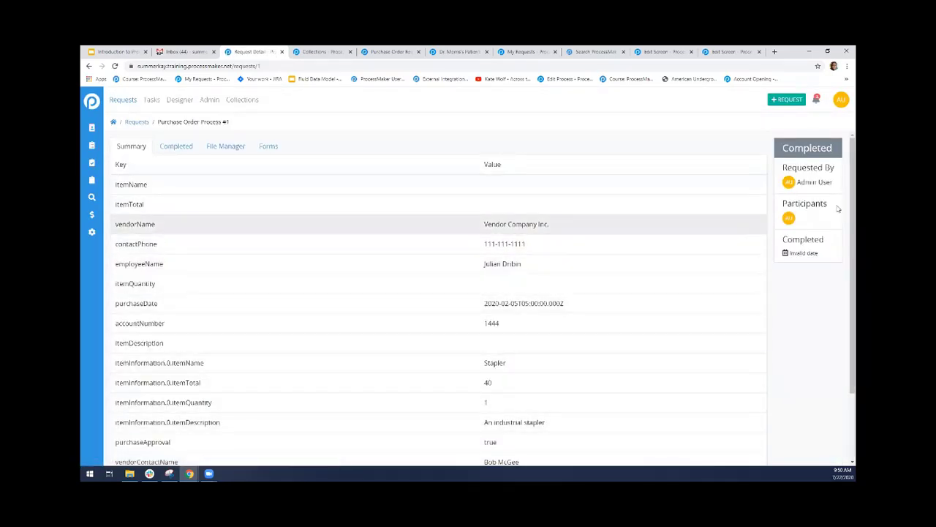
pyautogui.scroll(-3, 843, 199)
pyautogui.scroll(3, 843, 199)
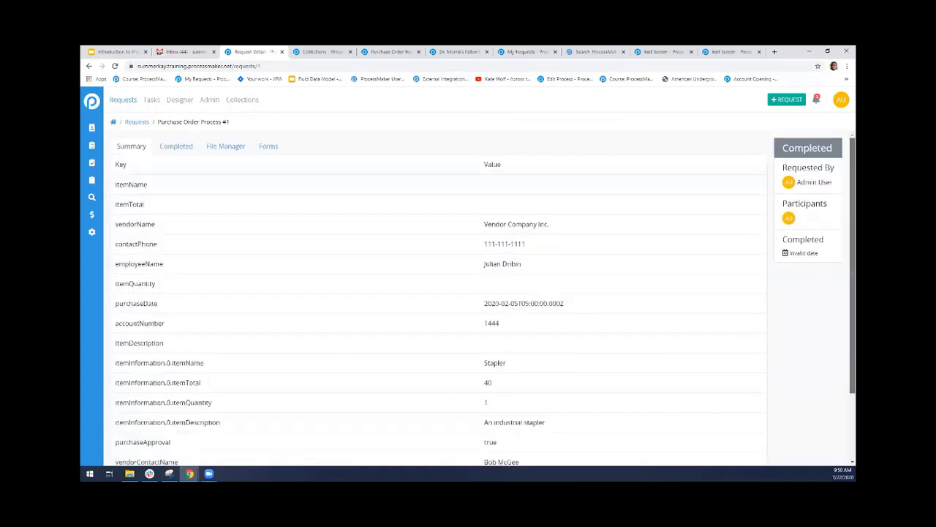
pyautogui.scroll(-5, 439, 293)
pyautogui.click(680, 50)
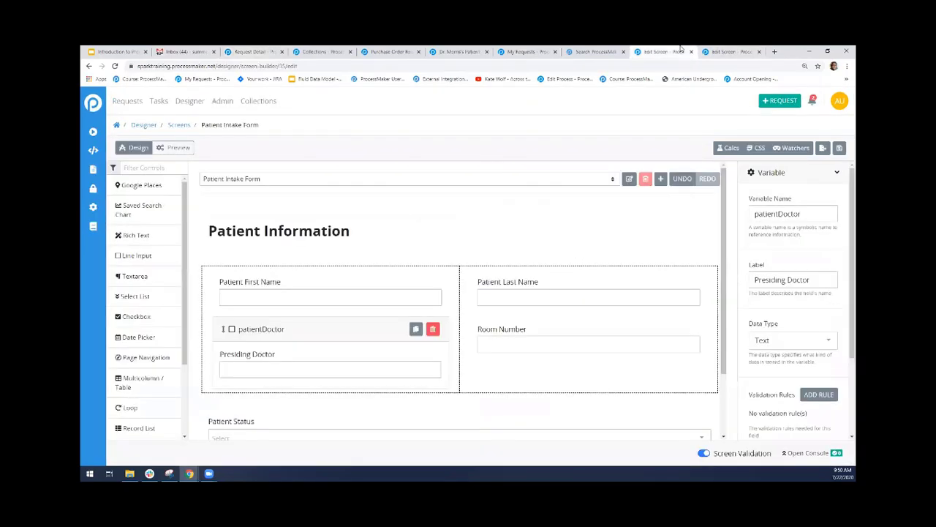
pyautogui.click(594, 51)
pyautogui.click(269, 50)
pyautogui.click(301, 50)
pyautogui.click(272, 49)
pyautogui.click(728, 51)
pyautogui.click(257, 51)
# Go back to the charts, open the record of request 3 from the list chart, and examine its item name and department
pyautogui.click(89, 66)
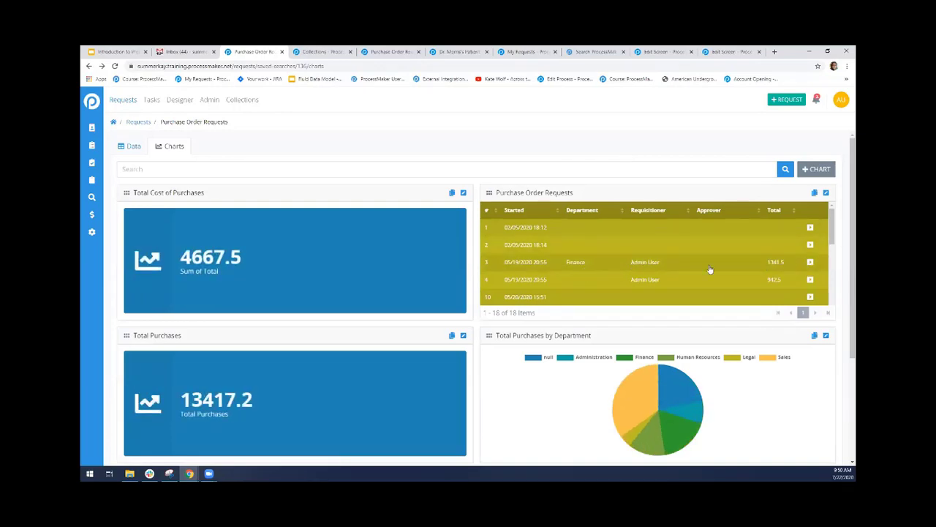
pyautogui.click(811, 265)
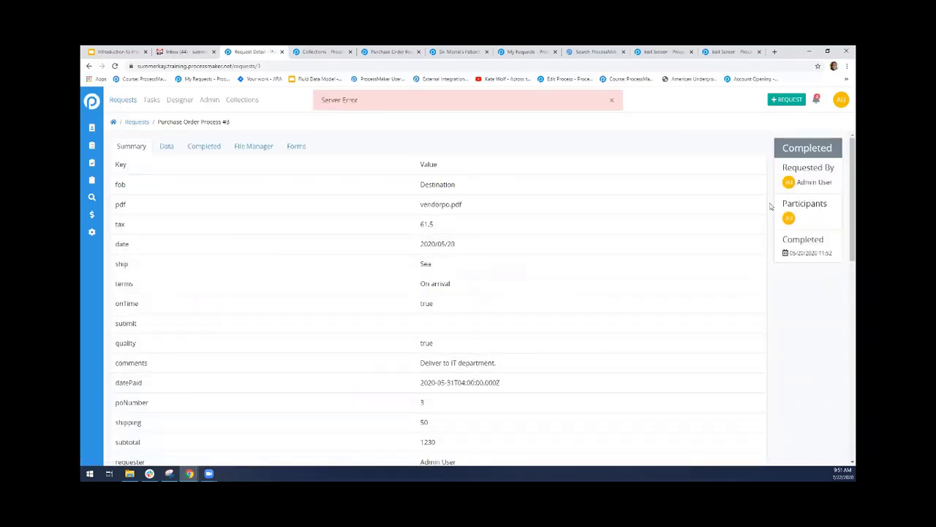
pyautogui.scroll(-4, 843, 205)
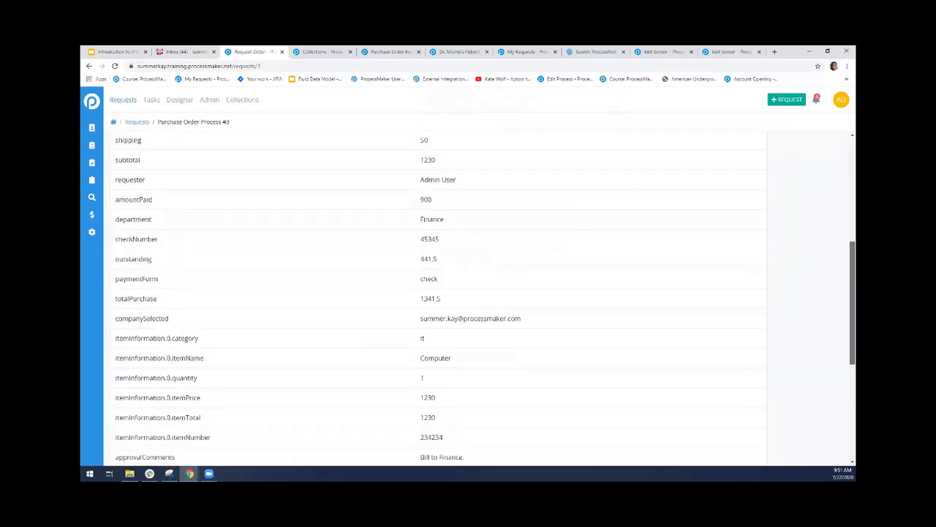
pyautogui.scroll(-1, 464, 305)
pyautogui.doubleClick(423, 299)
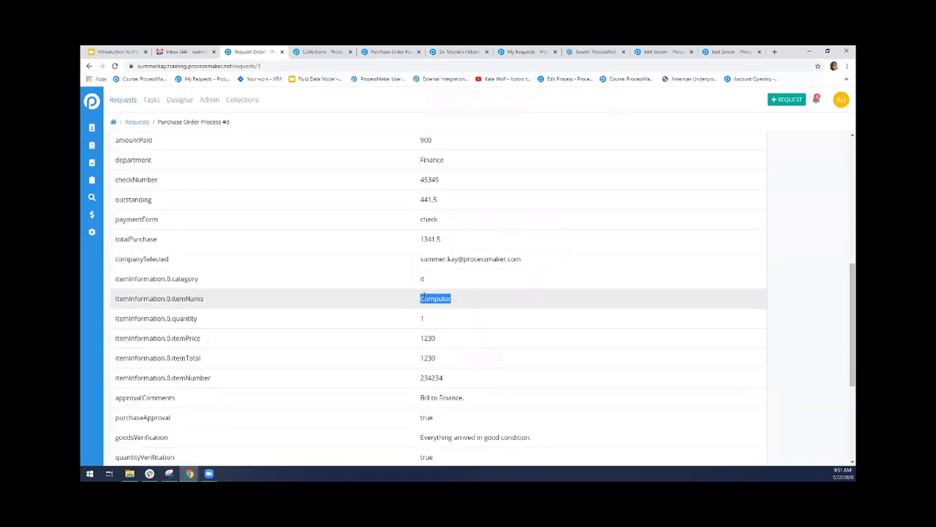
pyautogui.moveTo(450, 162); pyautogui.dragTo(401, 165)
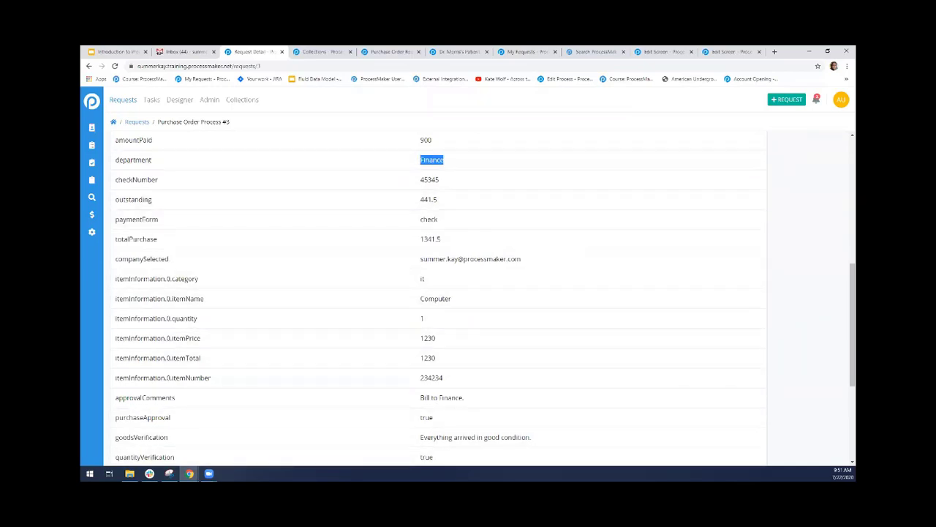
pyautogui.moveTo(846, 319)
pyautogui.mouseDown()
pyautogui.moveTo(845, 418)
pyautogui.moveTo(844, 324)
pyautogui.mouseUp()
pyautogui.moveTo(844, 324); pyautogui.dragTo(812, 294)
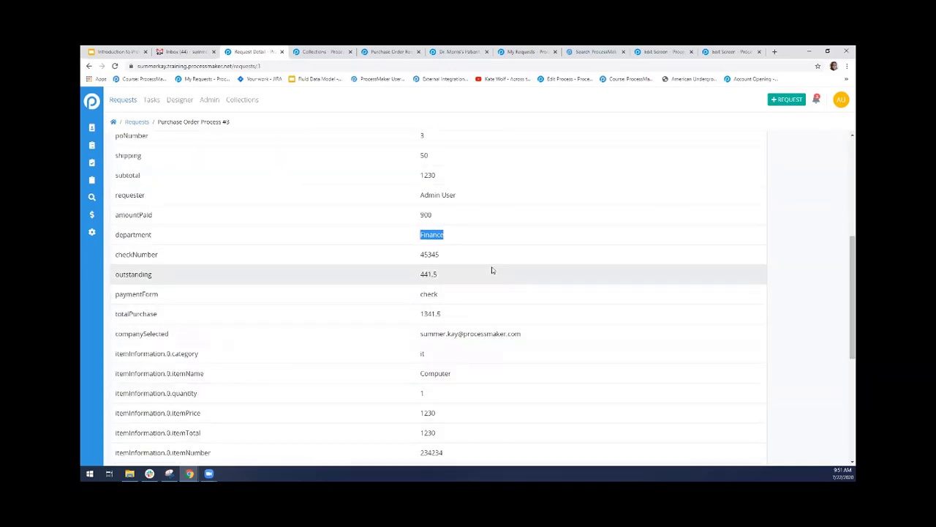
# Return to the Purchase Order Requests charts and inspect the null slice of the Total Purchases by Department pie chart
pyautogui.click(85, 67)
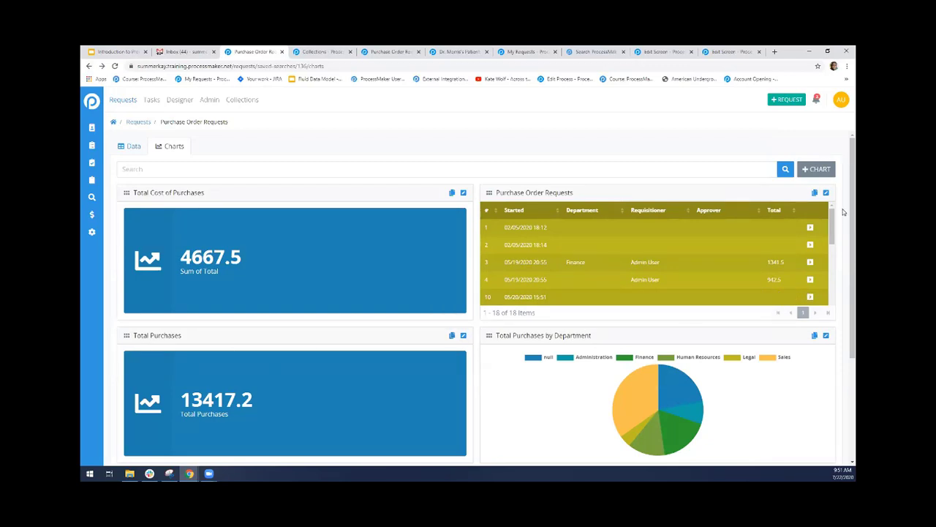
pyautogui.scroll(-1, 845, 212)
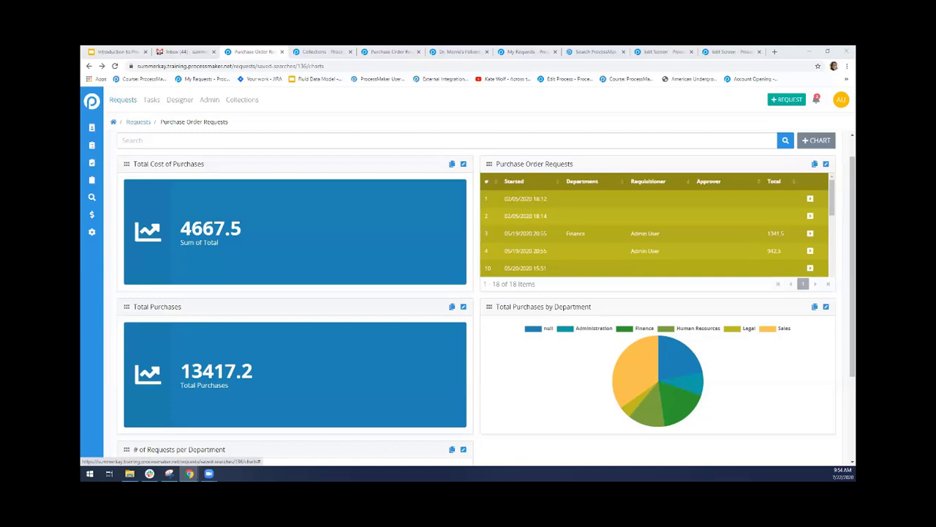
pyautogui.moveTo(701, 373)
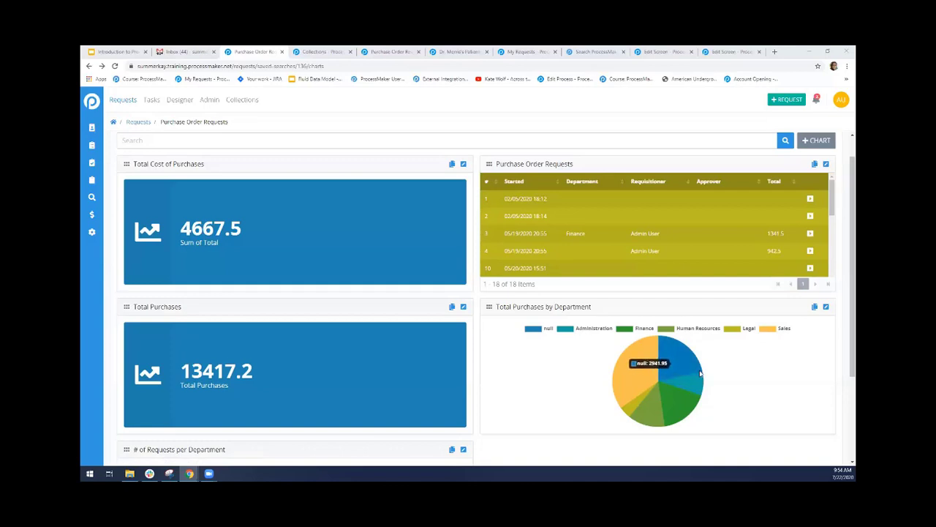
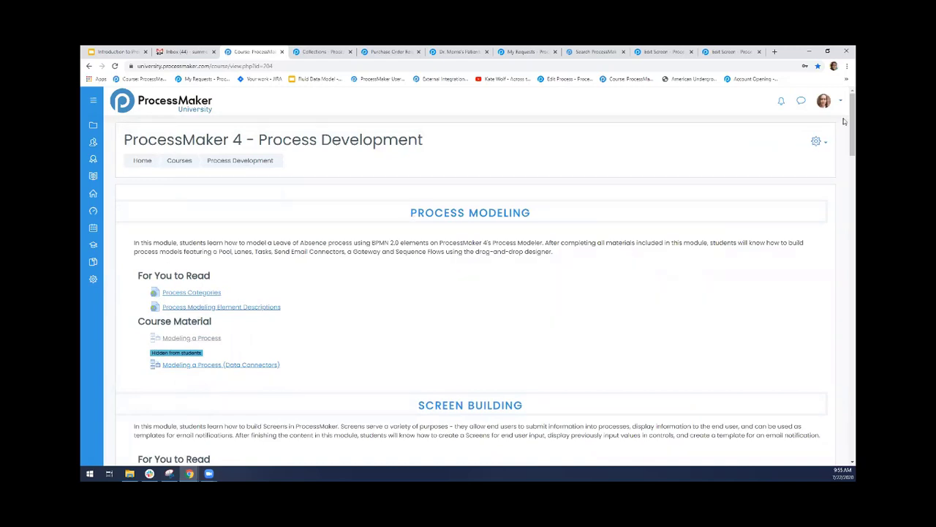
# Examine the Collections module in the ProcessMaker 4 - Process Development course
pyautogui.scroll(-3, 844, 162)
pyautogui.scroll(-10, 844, 162)
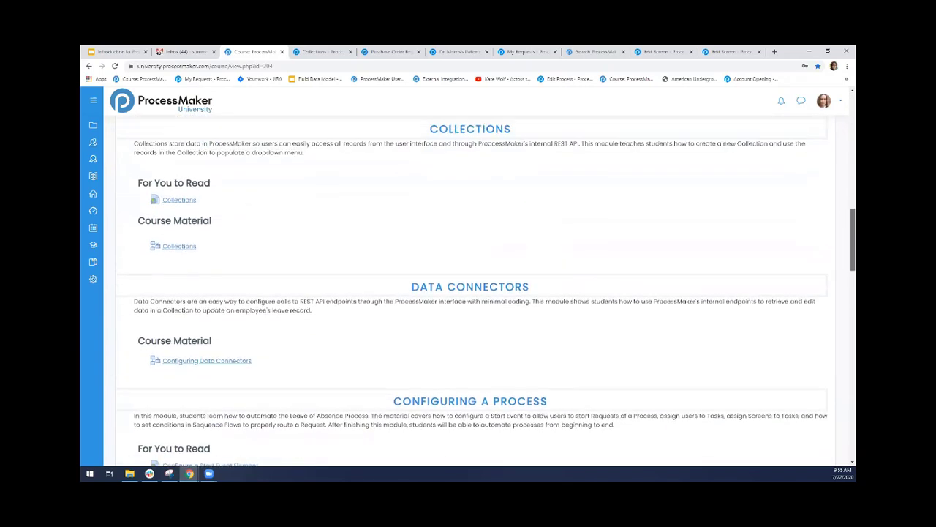
pyautogui.scroll(1, 493, 198)
pyautogui.moveTo(430, 139); pyautogui.dragTo(536, 141)
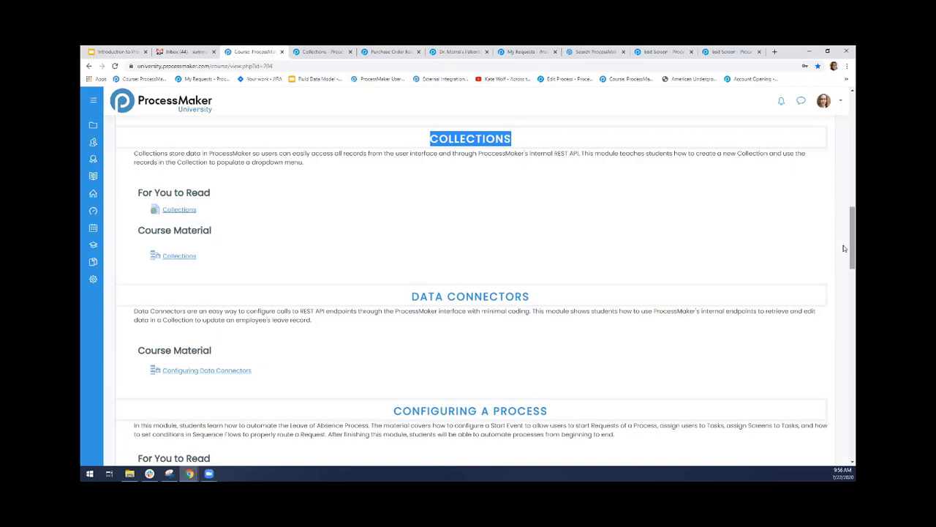
pyautogui.click(504, 364)
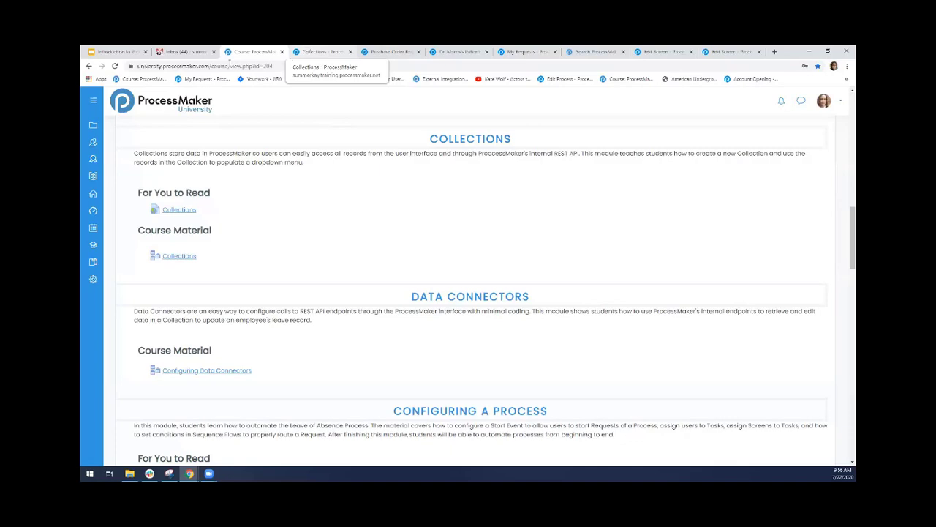
# Switch to the Purchase Order Requests site, search its Designer screens for "leave", and clear the search
pyautogui.click(180, 50)
pyautogui.click(266, 49)
pyautogui.click(325, 50)
pyautogui.click(391, 51)
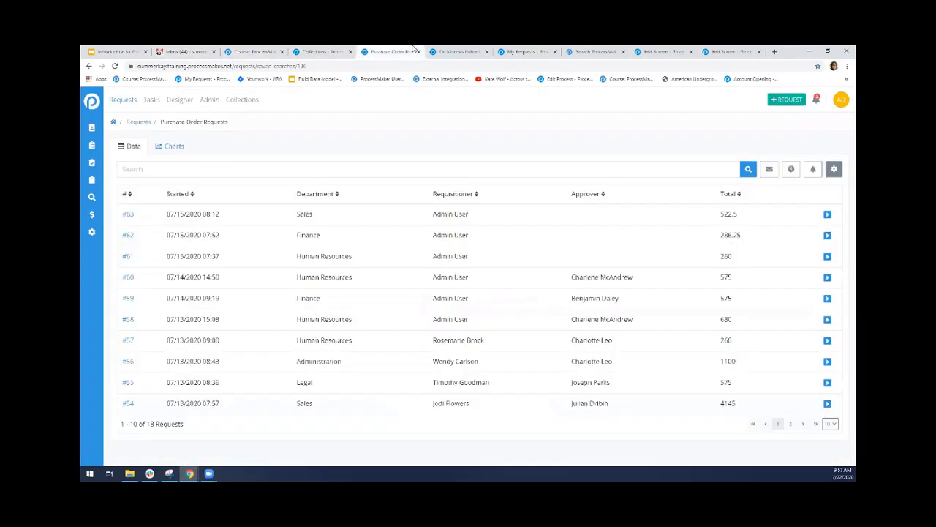
pyautogui.click(180, 101)
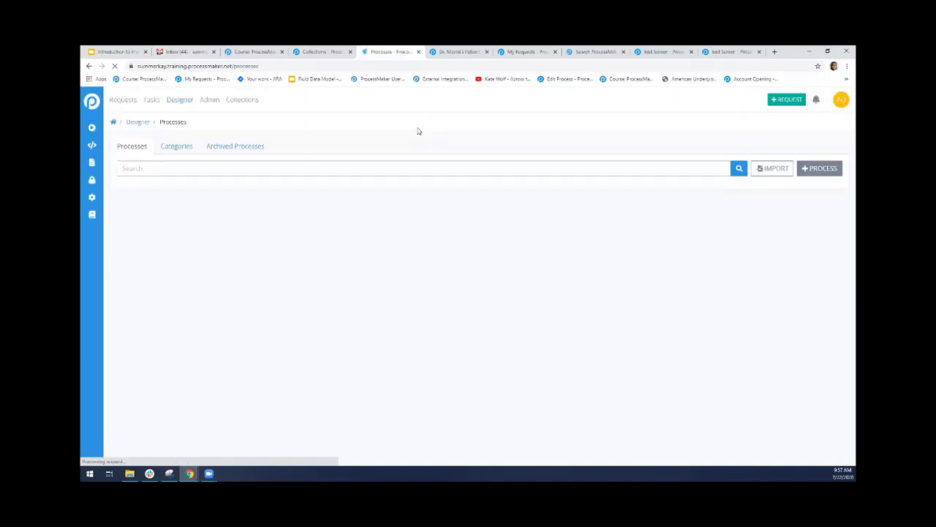
pyautogui.click(92, 162)
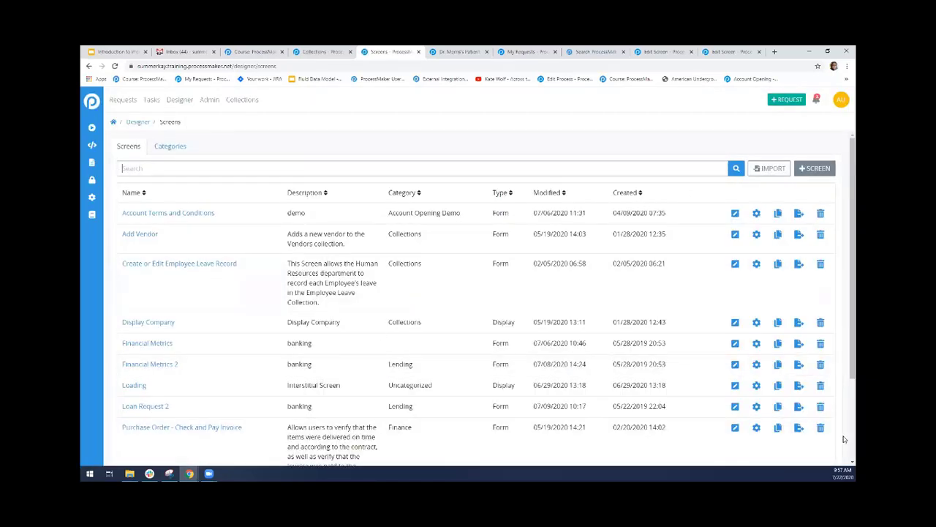
pyautogui.write('leave')
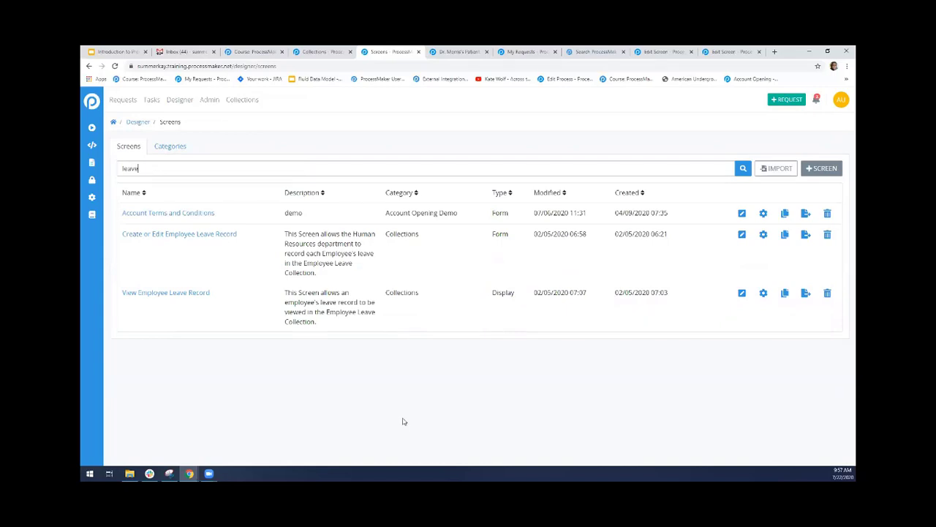
pyautogui.press('BackSpace')
pyautogui.press('BackSpace')
pyautogui.press('BackSpace')
pyautogui.press('BackSpace')
pyautogui.press('BackSpace')
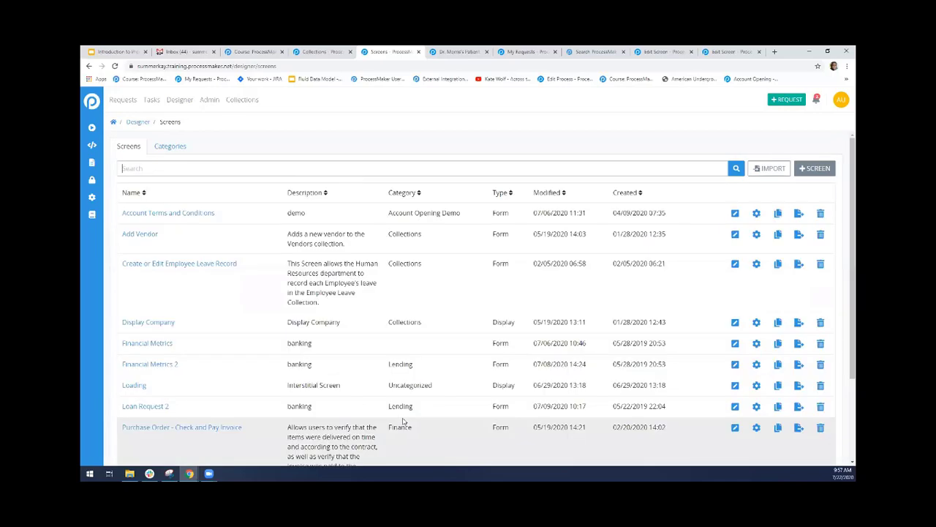
# On the sparktraining site, search the Designer screens for "leave of absence" and open Leave of Absence Request Form for editing
pyautogui.click(294, 52)
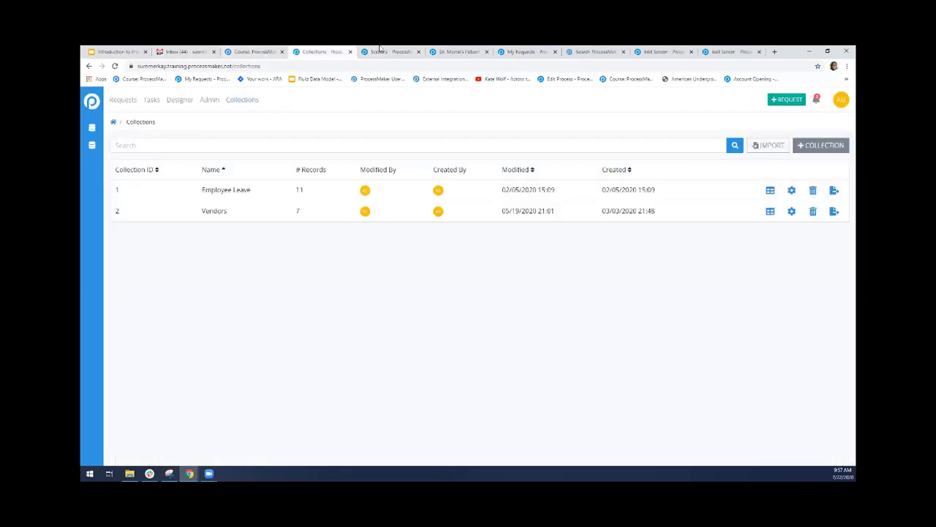
pyautogui.click(459, 51)
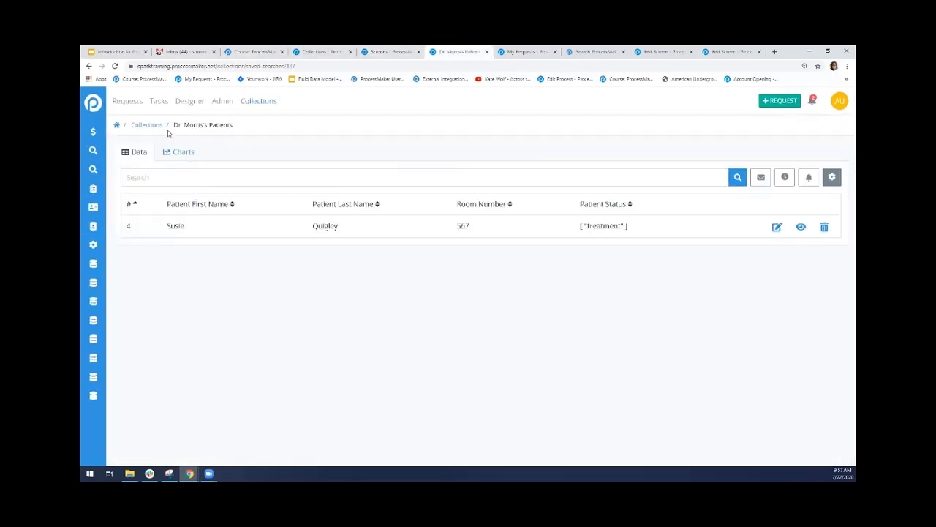
pyautogui.click(174, 101)
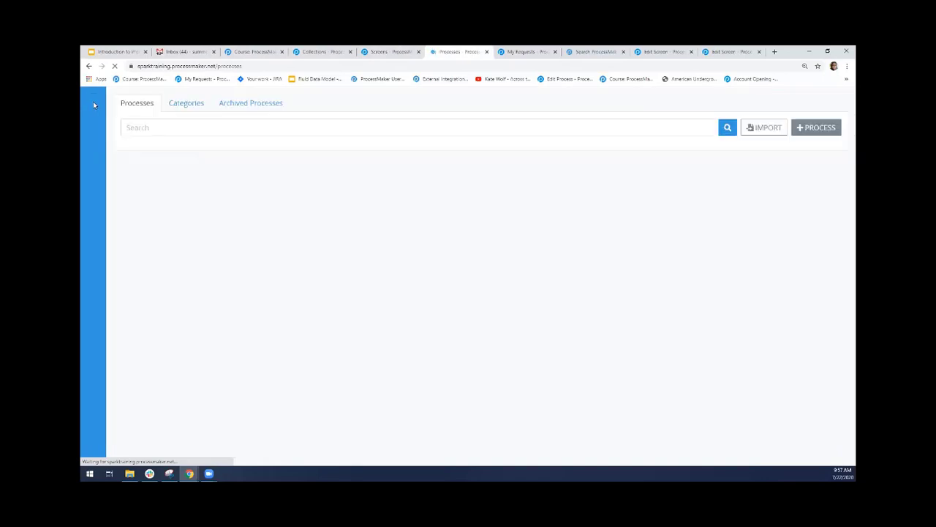
pyautogui.click(93, 169)
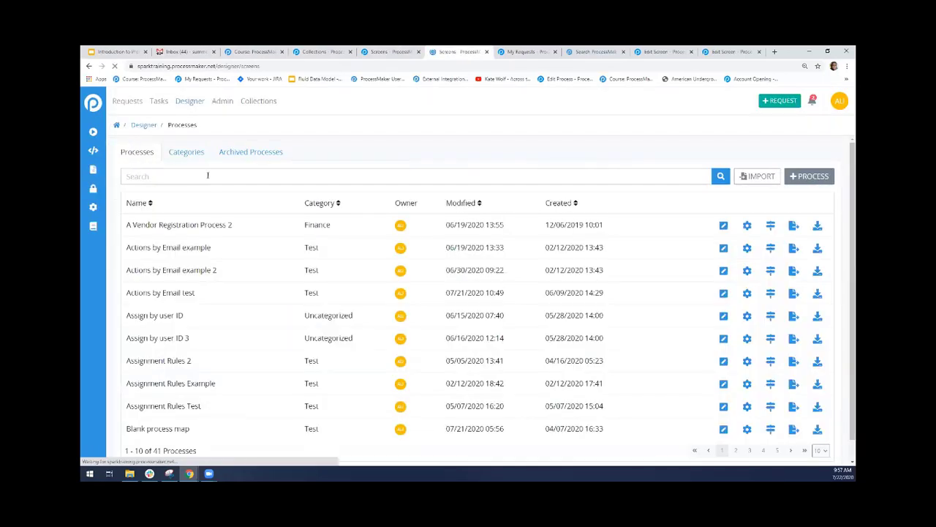
pyautogui.click(190, 177)
pyautogui.write('leave of absence')
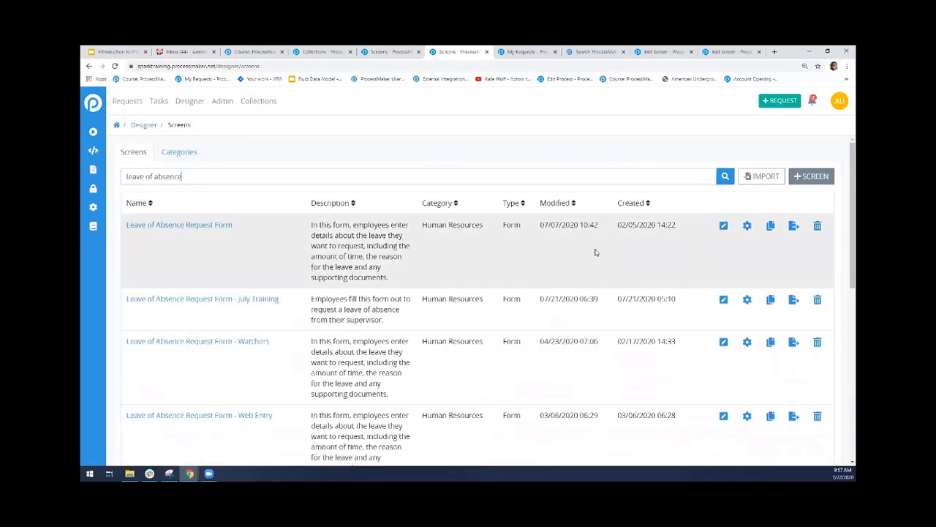
pyautogui.click(722, 225)
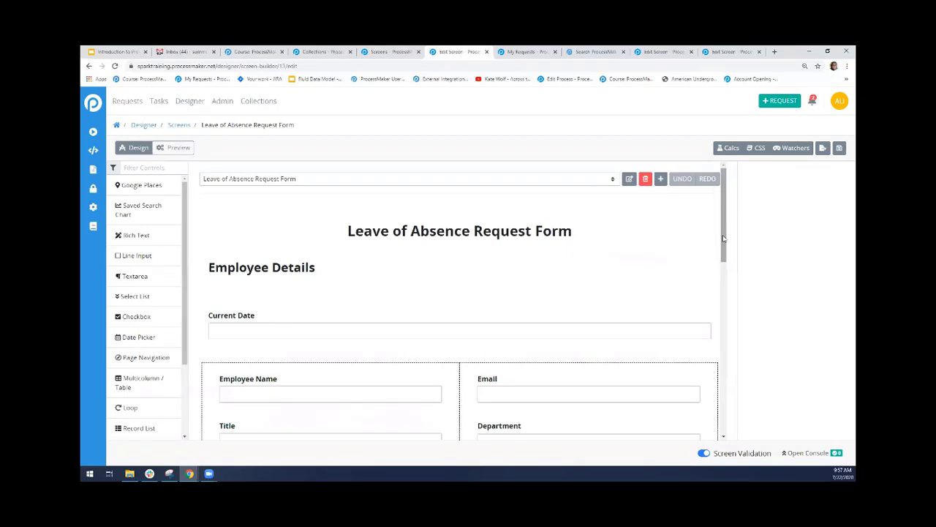
# Select the Department list in the employee details and choose Data Connector as its data source
pyautogui.scroll(-2, 594, 258)
pyautogui.click(552, 283)
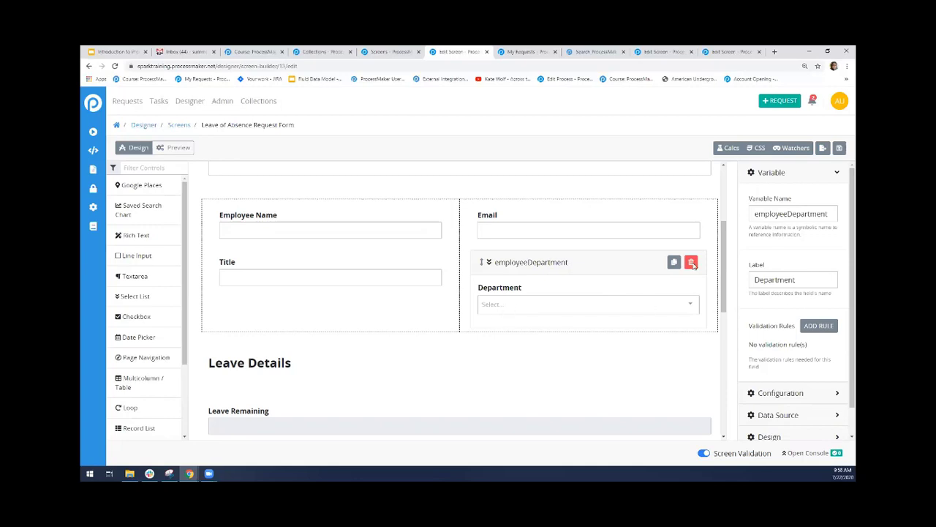
pyautogui.click(763, 173)
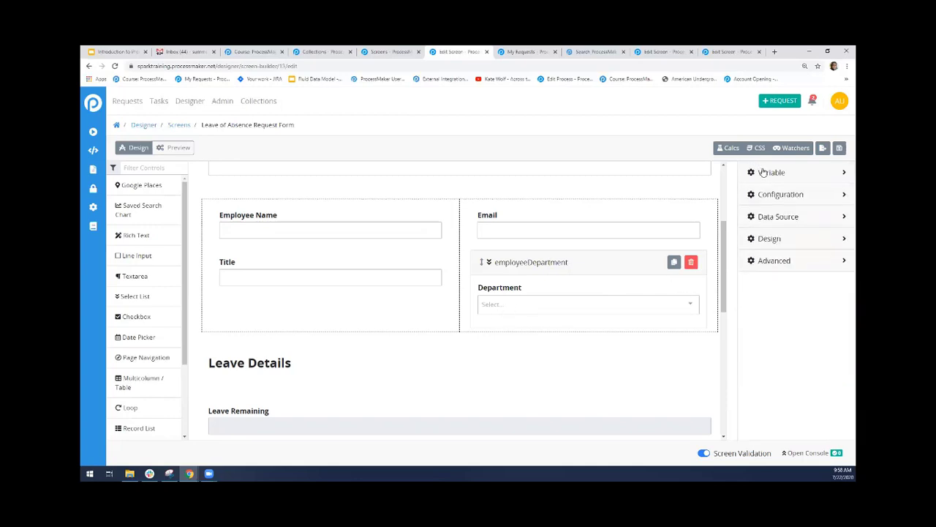
pyautogui.click(766, 216)
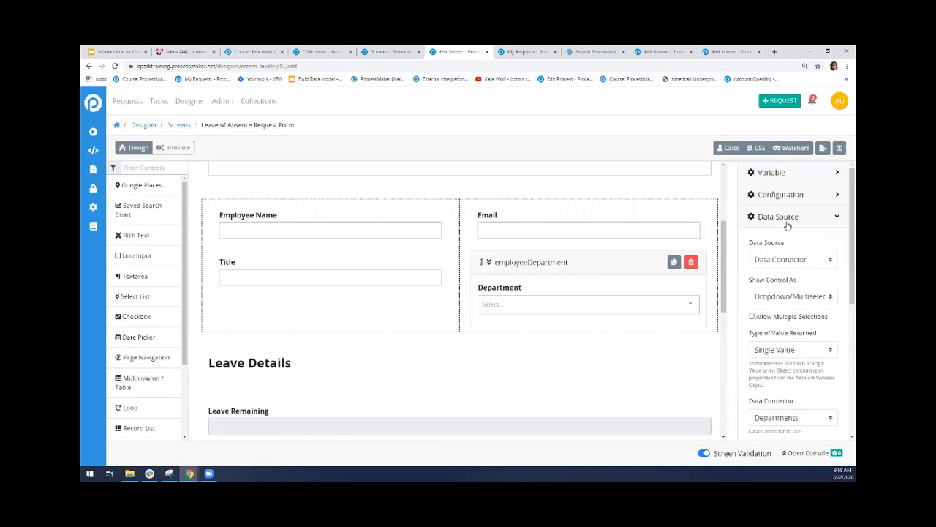
pyautogui.scroll(-1, 817, 221)
pyautogui.click(817, 221)
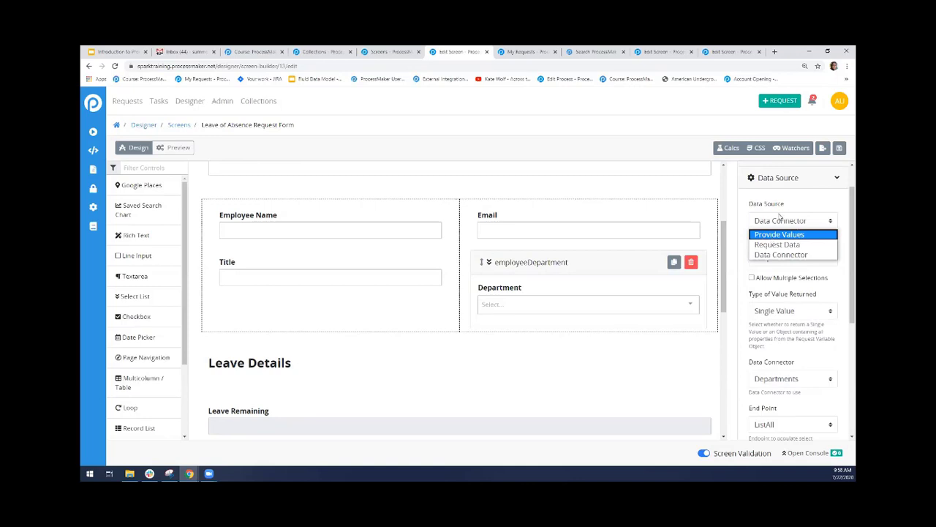
pyautogui.click(777, 255)
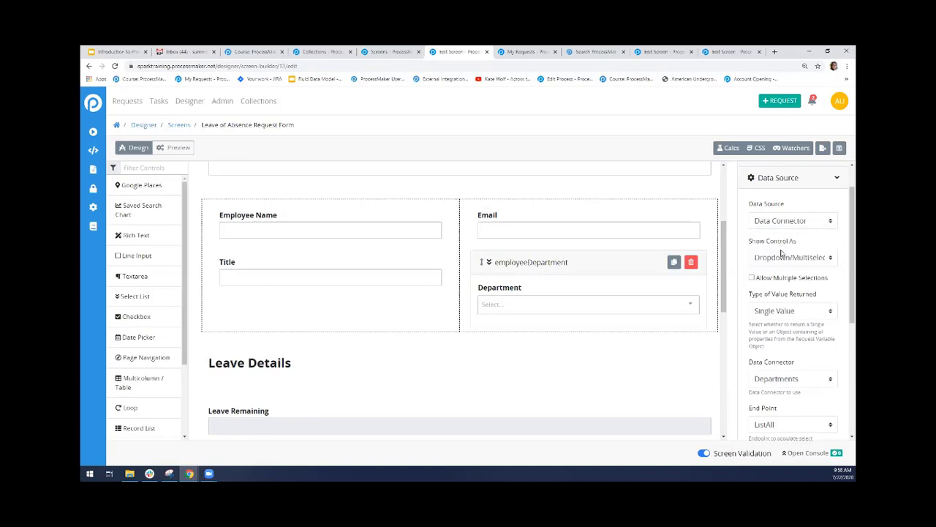
# Examine the Department list's display type, data connector, endpoint and value variable settings
pyautogui.moveTo(845, 233); pyautogui.dragTo(844, 261)
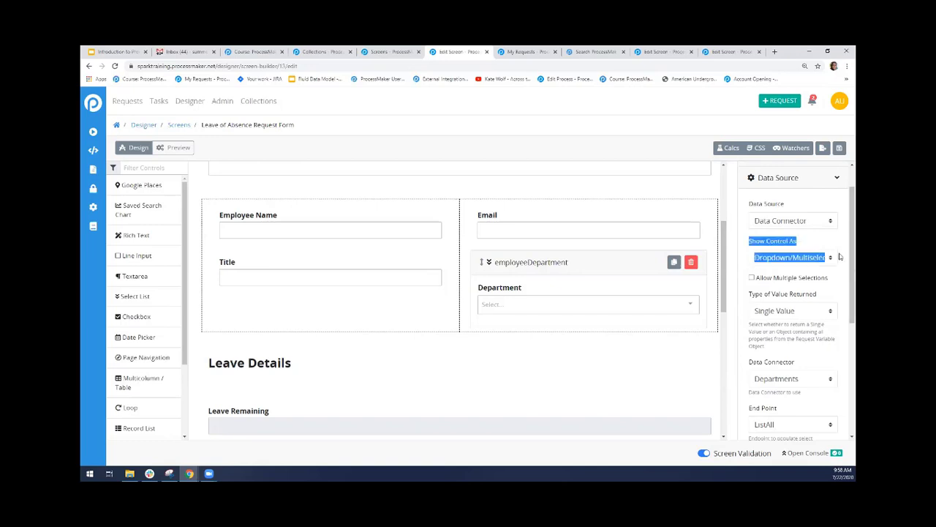
pyautogui.click(844, 257)
pyautogui.scroll(-2, 843, 278)
pyautogui.scroll(-5, 843, 291)
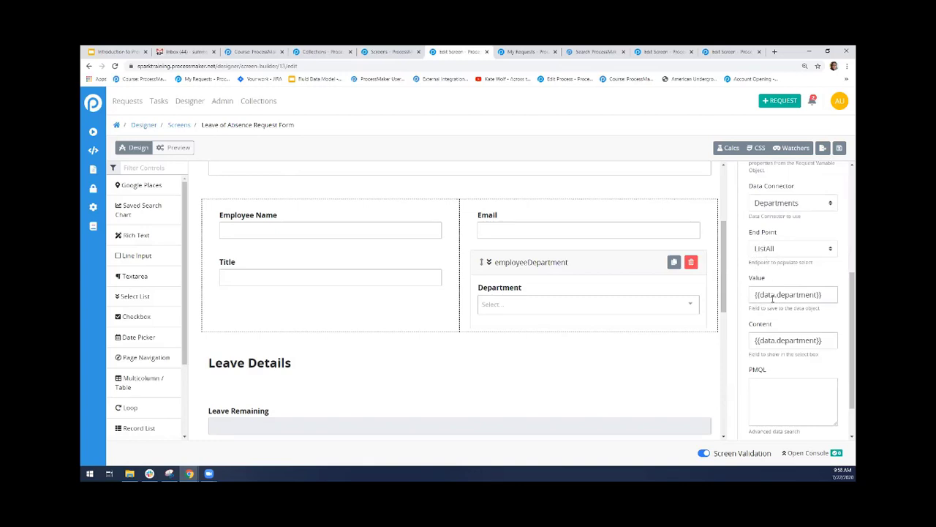
pyautogui.moveTo(774, 295); pyautogui.dragTo(818, 295)
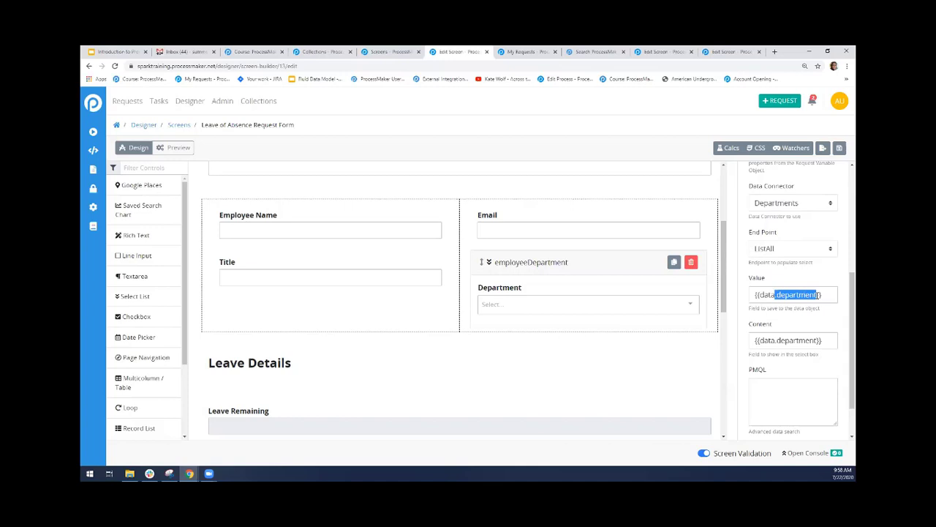
pyautogui.click(795, 294)
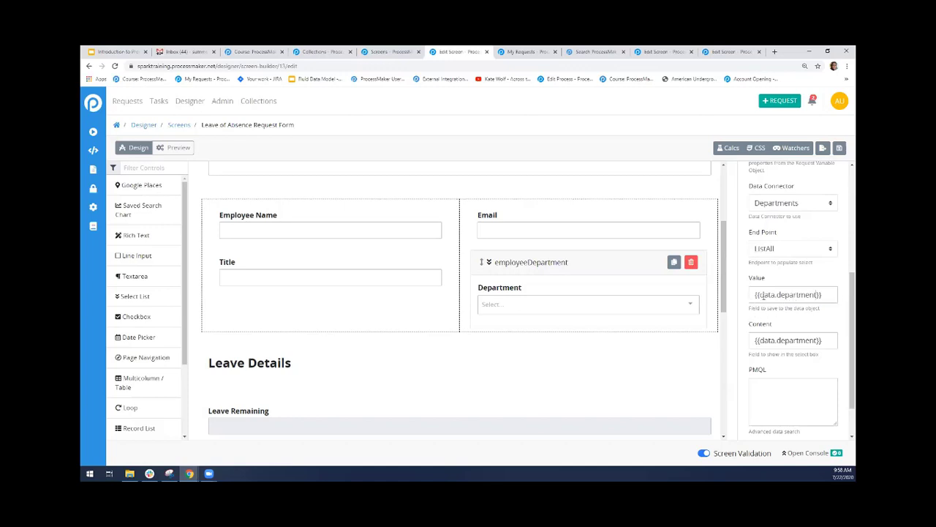
# Set the Department list's saved value to {{data.manager}}
pyautogui.moveTo(758, 295); pyautogui.dragTo(823, 308)
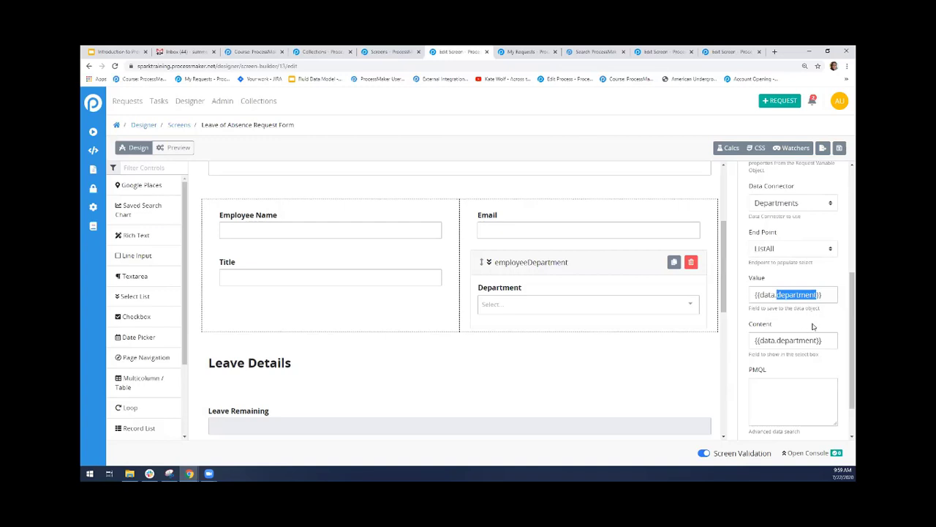
pyautogui.write('m')
pyautogui.write('er')
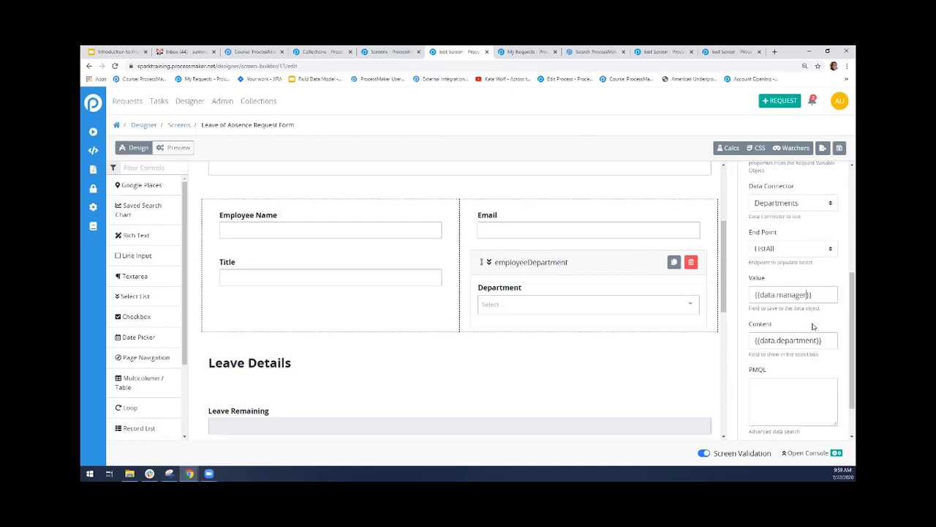
pyautogui.click(658, 51)
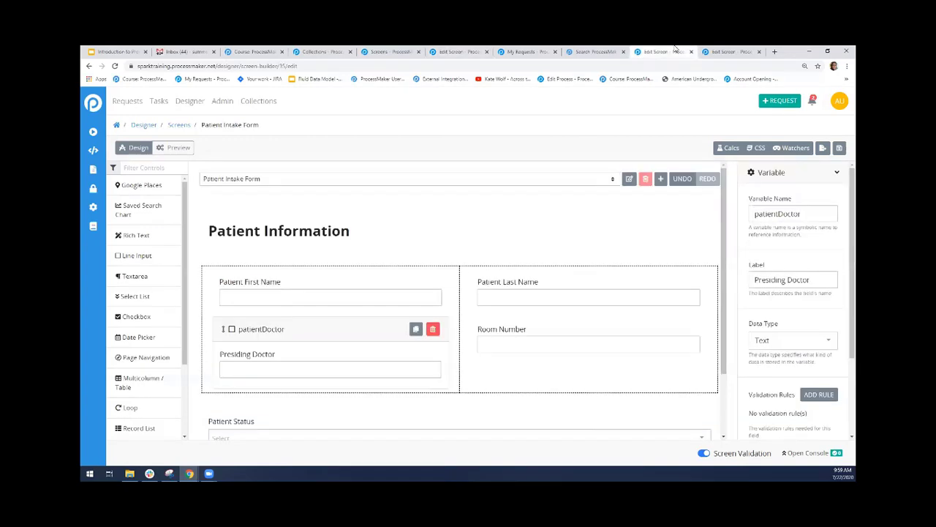
pyautogui.click(458, 51)
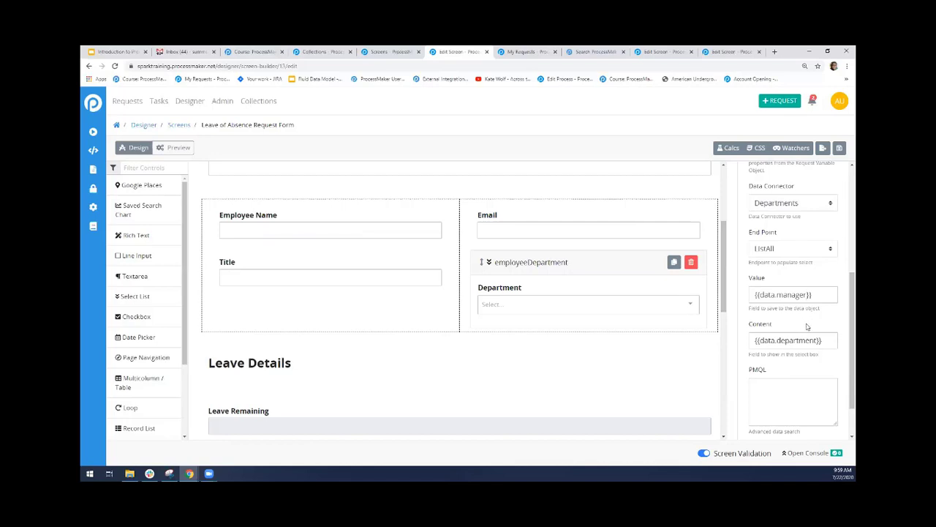
pyautogui.click(786, 297)
# Preview the Leave of Absence Request Form, inspect the Department options, and return to the list's data source settings in the design
pyautogui.click(180, 148)
pyautogui.click(555, 317)
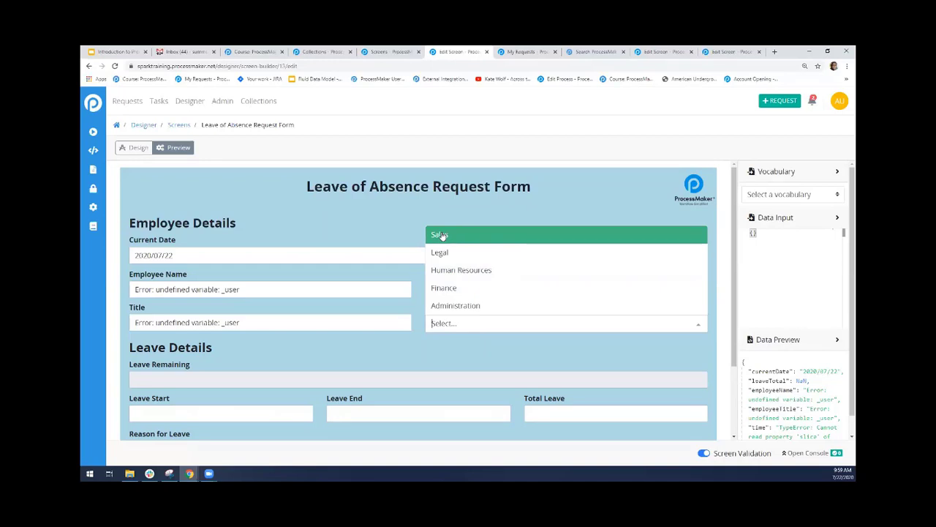
pyautogui.click(455, 371)
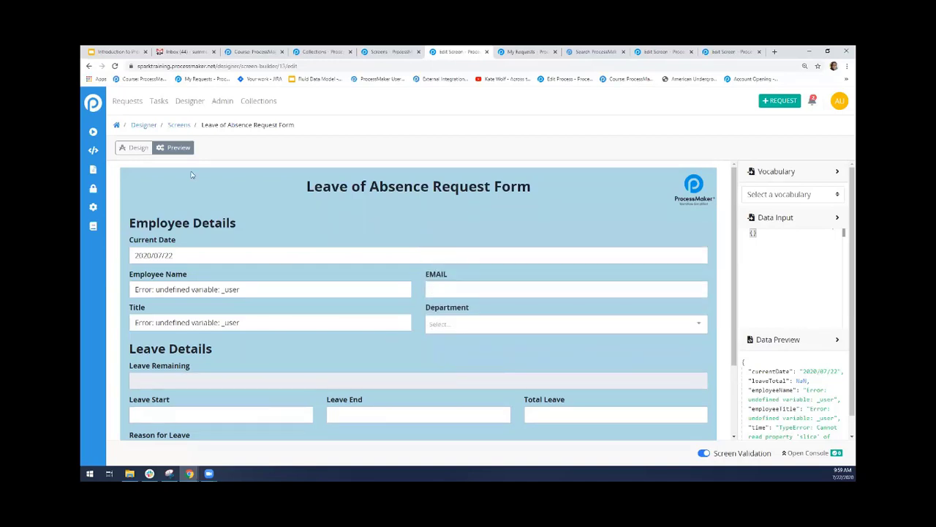
pyautogui.click(145, 149)
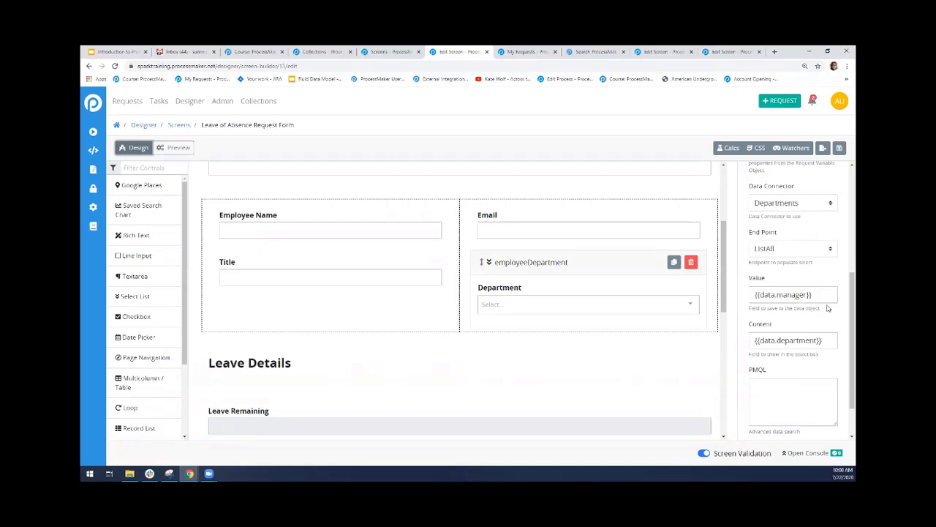
pyautogui.scroll(1, 849, 293)
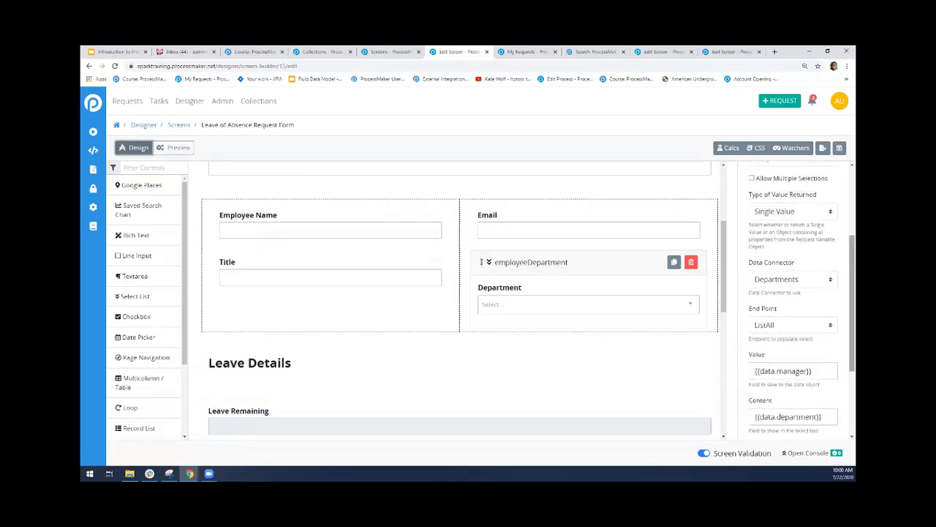